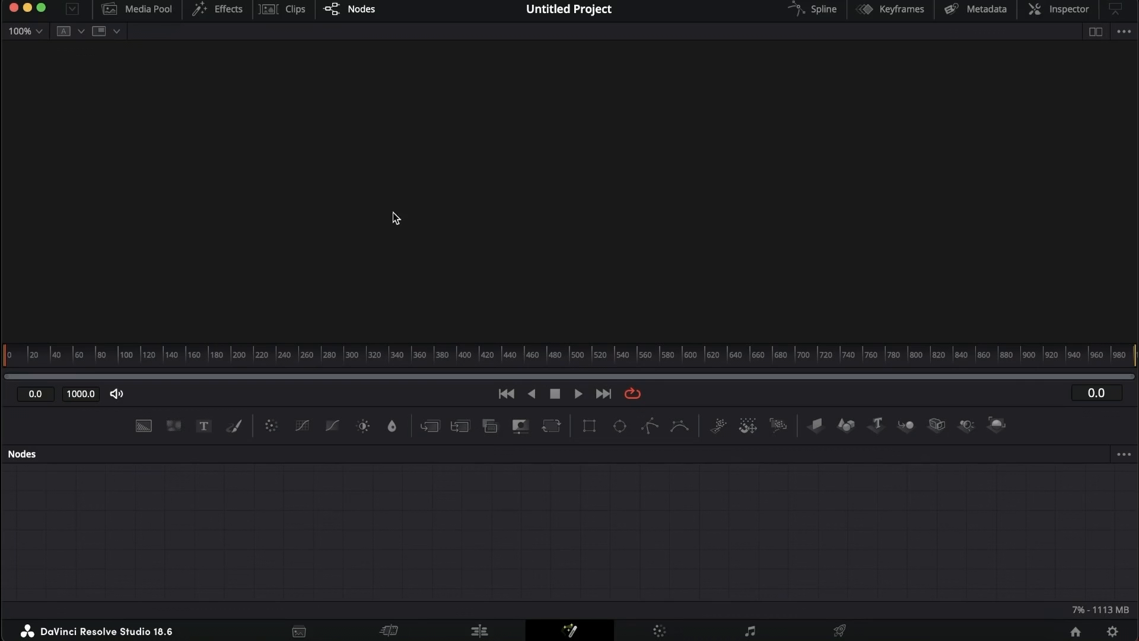
- Show the Inspector and look over the Media Pool and Effects panels on the Fusion page
click(1061, 9)
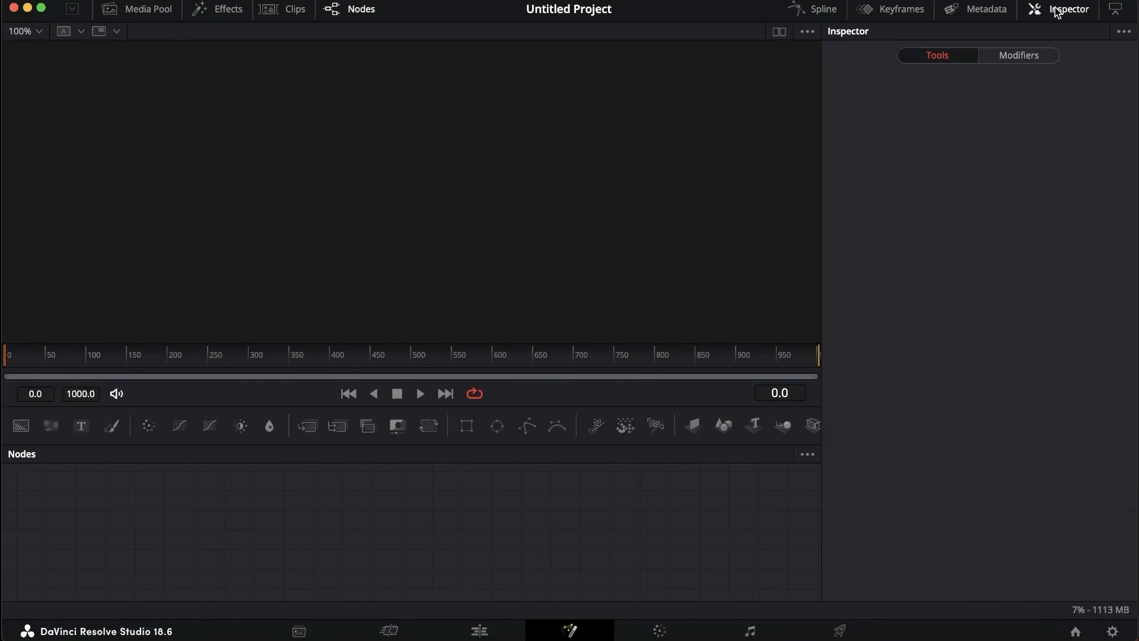
click(138, 9)
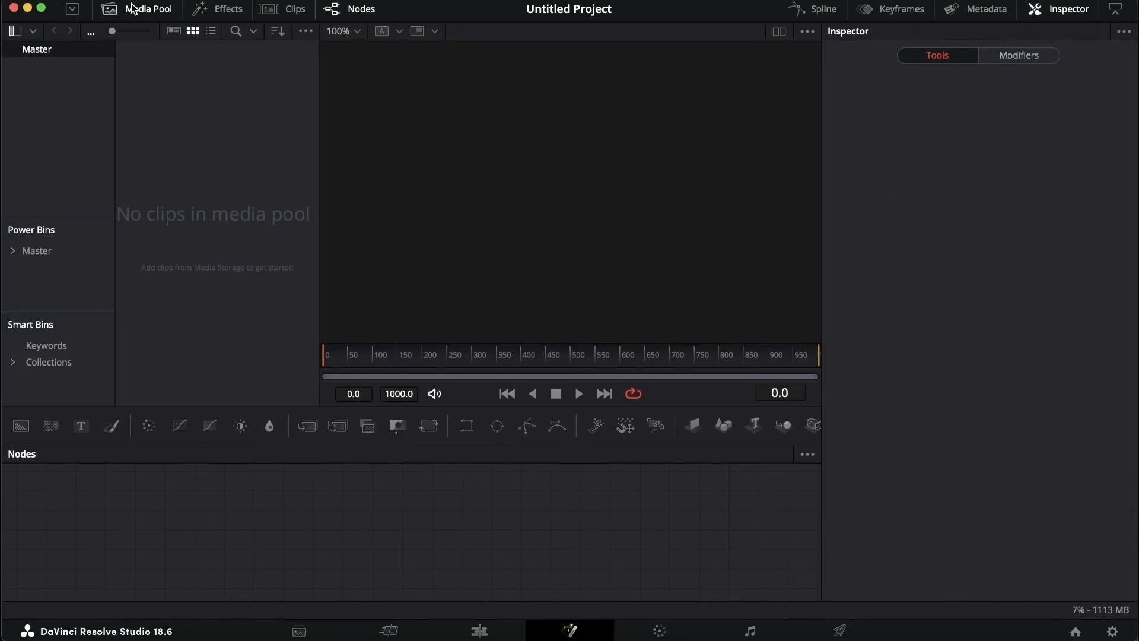
click(229, 9)
click(146, 9)
click(202, 10)
- Toggle the Clips and Nodes panels to examine what each one adds to the Fusion workspace
click(287, 11)
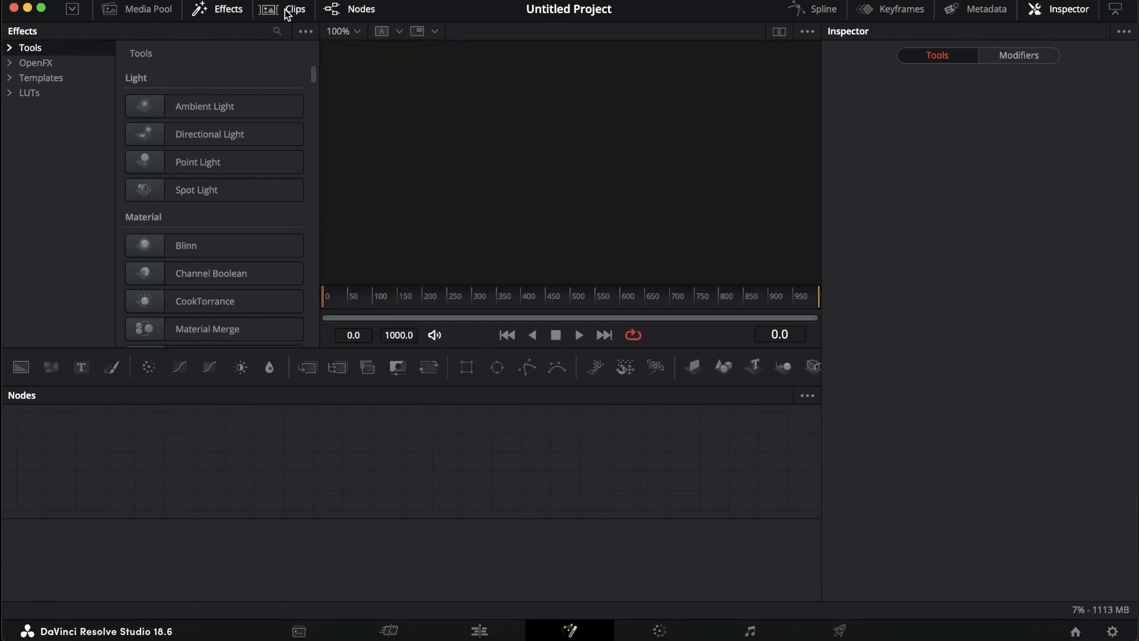
click(288, 11)
click(287, 11)
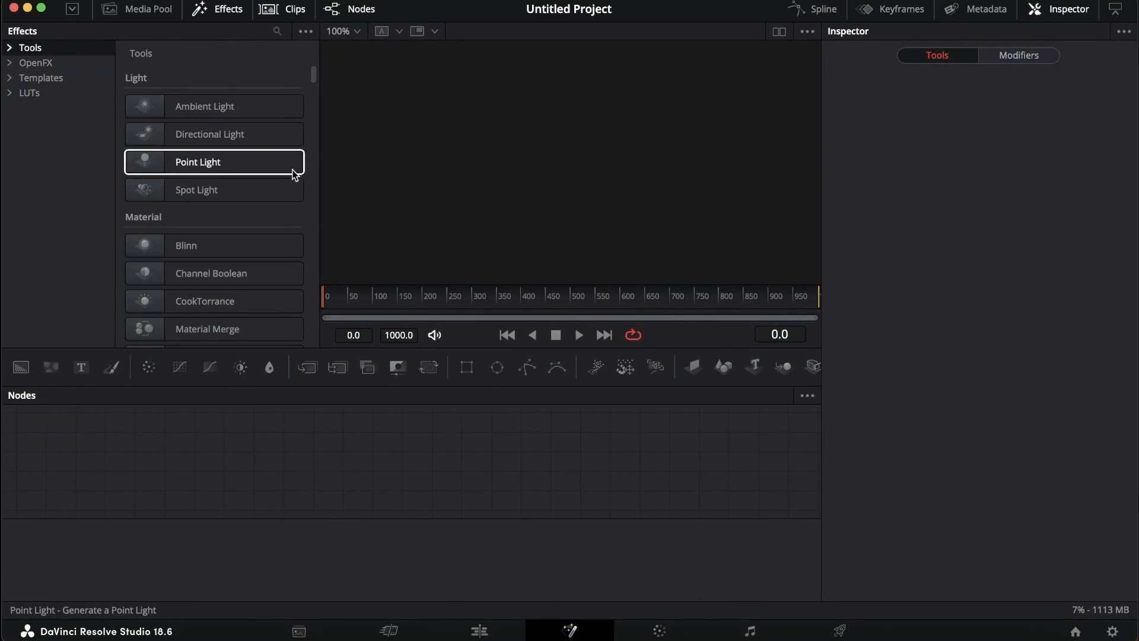
click(285, 11)
click(285, 11)
click(284, 11)
click(351, 11)
click(353, 11)
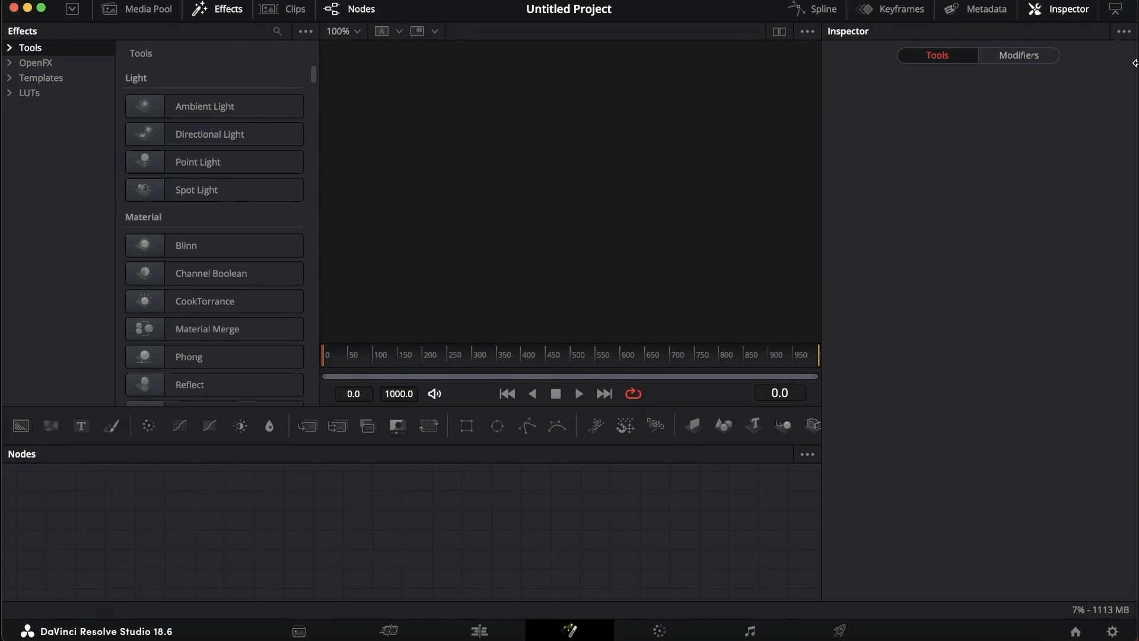
- Replace the Effects library with the Media Pool and hide the Inspector
click(1059, 9)
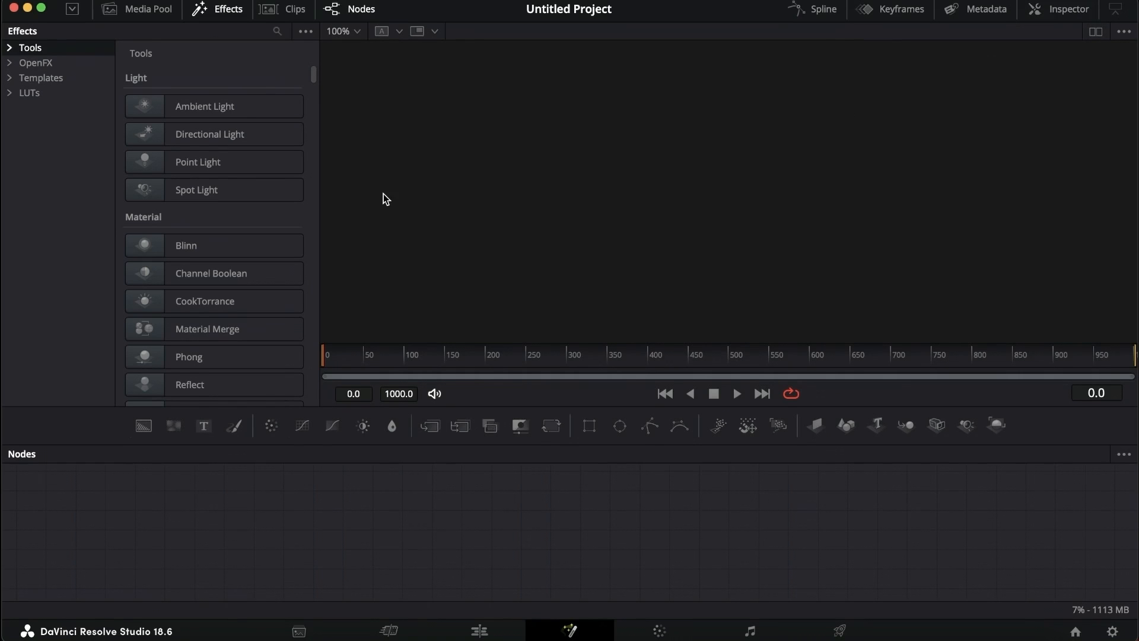
click(146, 10)
click(137, 11)
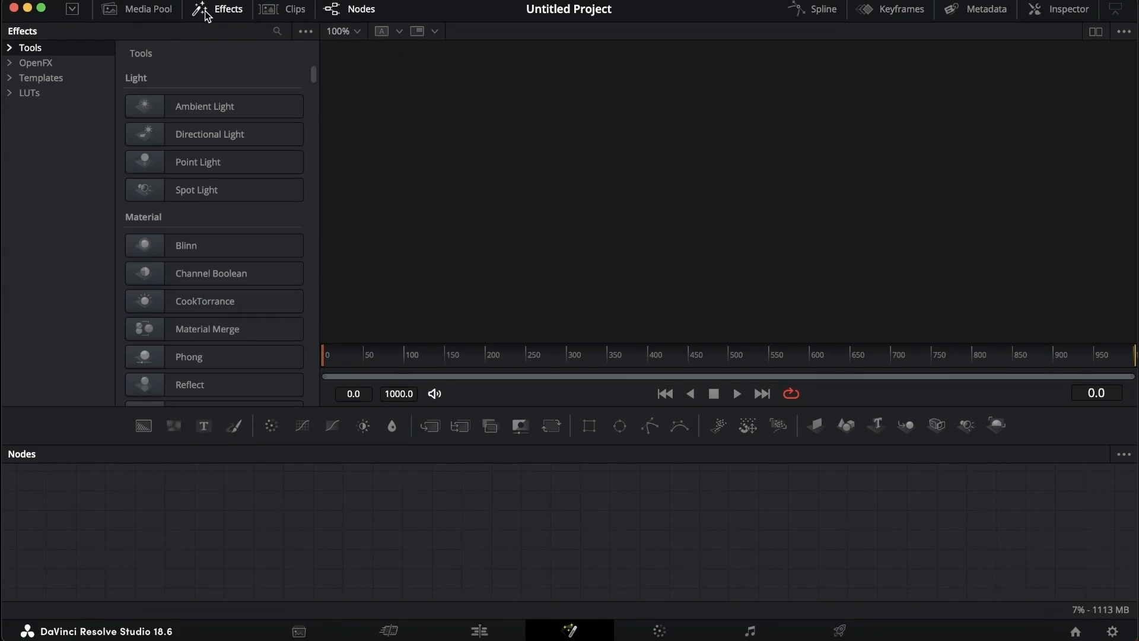
click(139, 11)
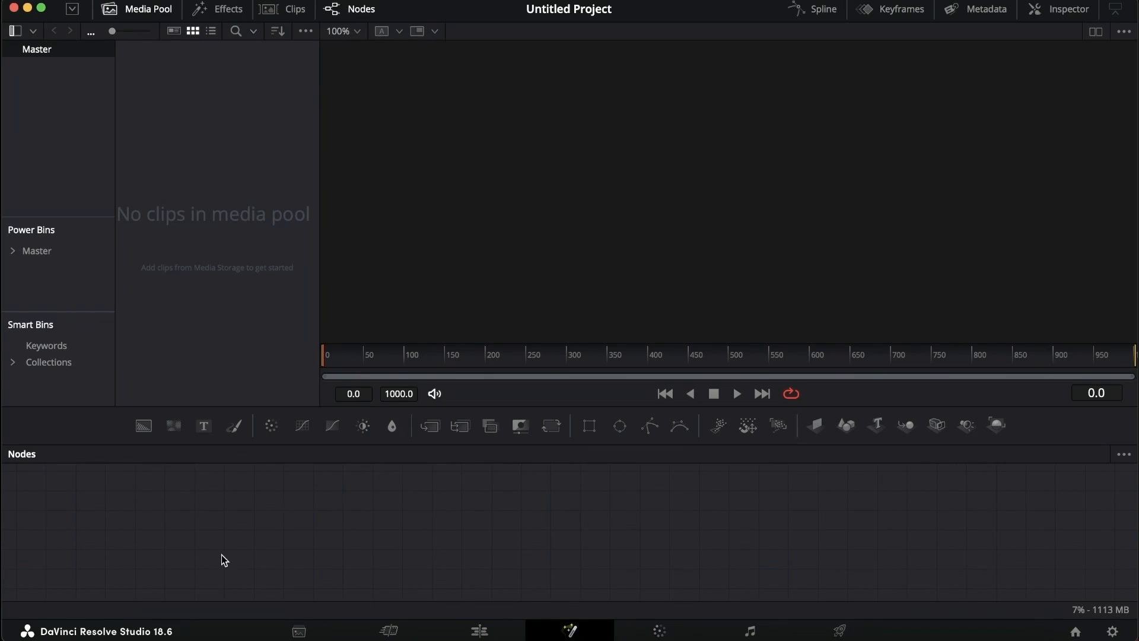
click(1065, 10)
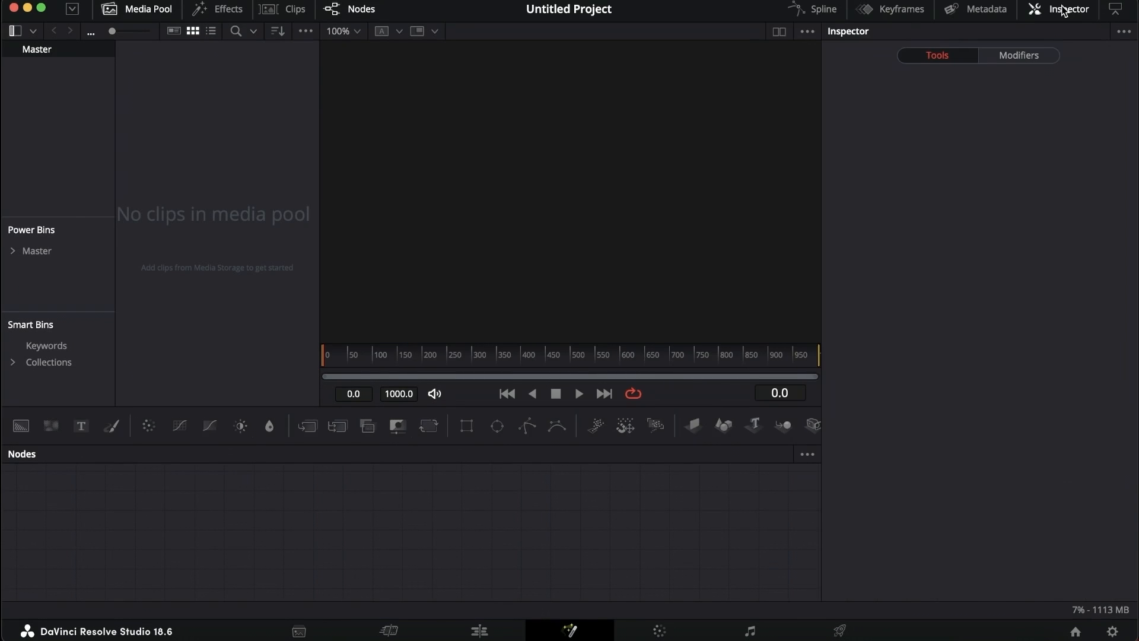
click(1064, 9)
click(1065, 10)
click(1064, 12)
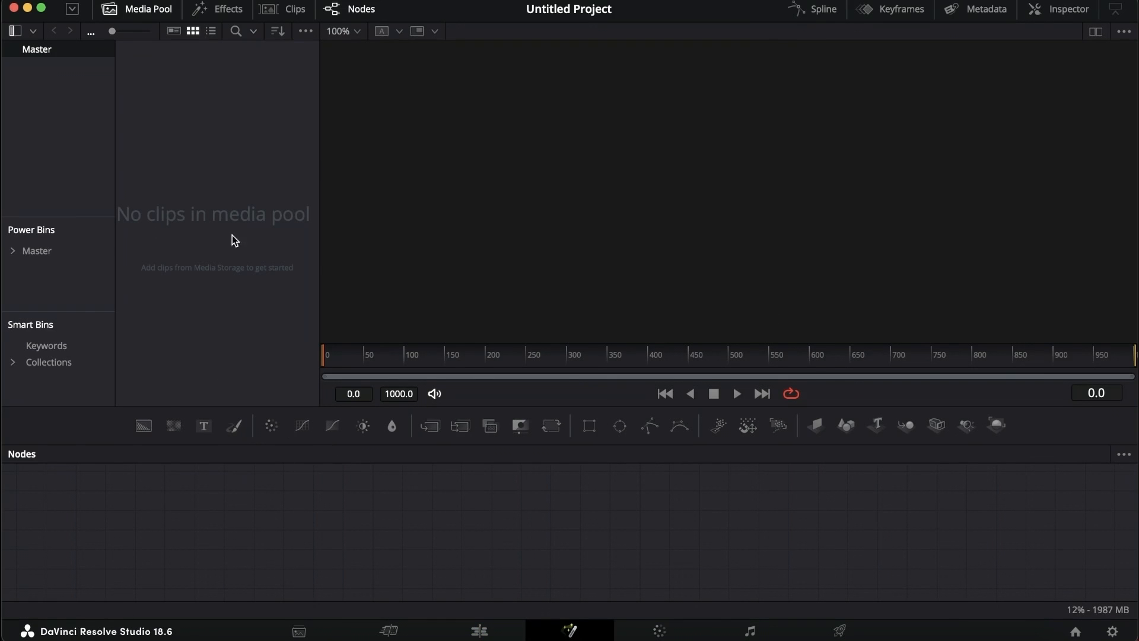
- On the Edit page, add an Adjustment Clip, a Fusion Composition, 2086775.png and the Pexels video to the timeline
click(478, 627)
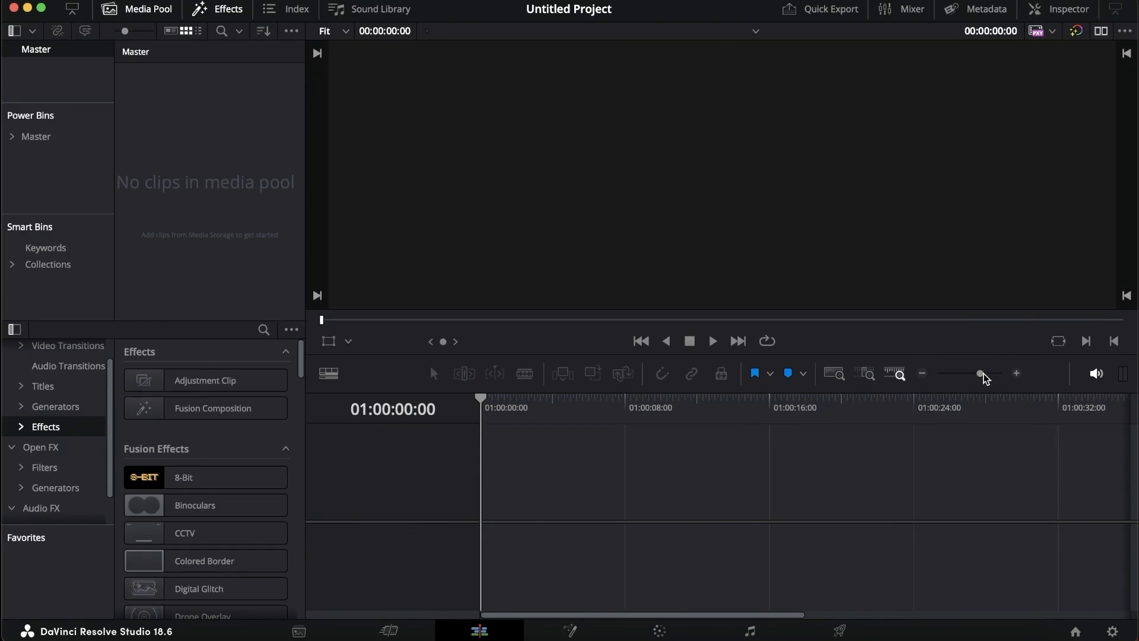
mouse_move(983, 374)
mouse_down()
mouse_move(992, 379)
mouse_move(979, 377)
mouse_up()
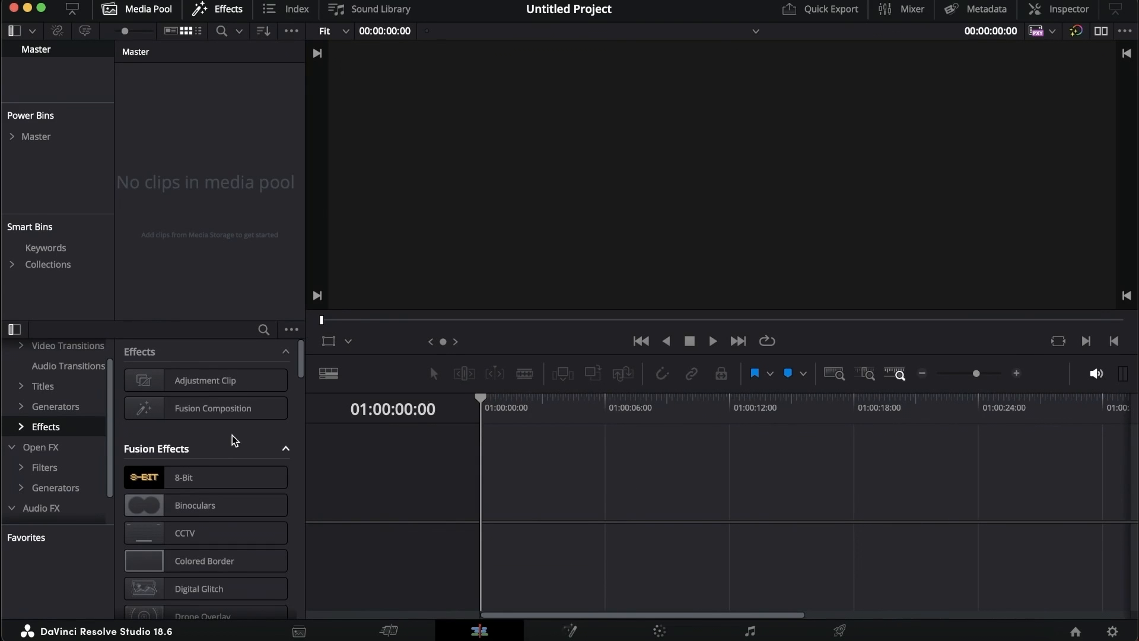
click(209, 409)
drag(205, 381, 485, 509)
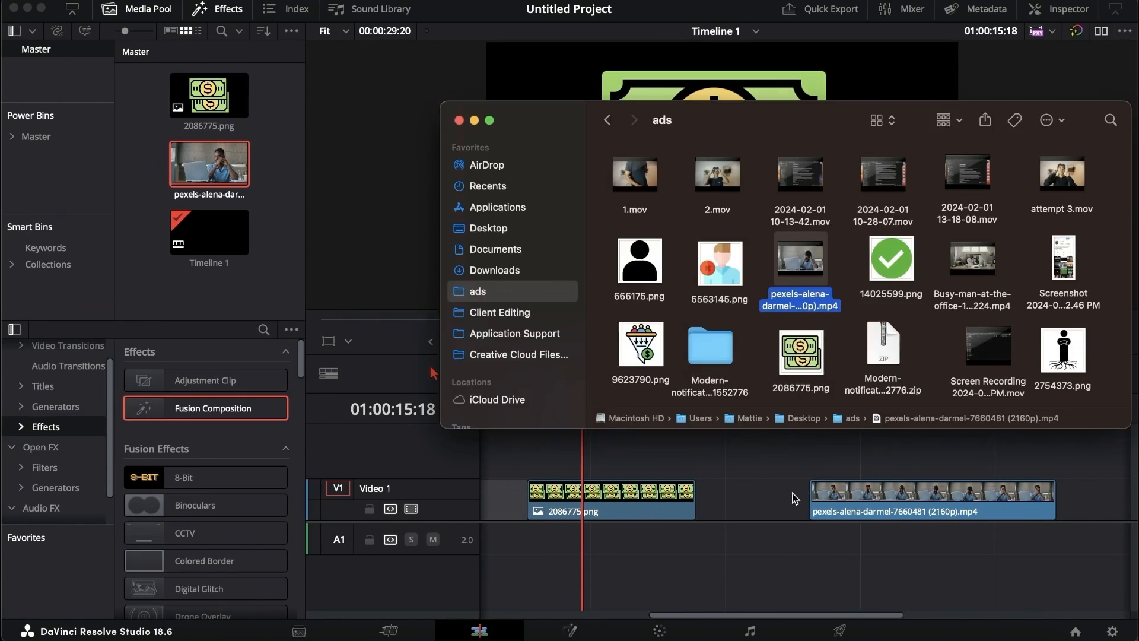
drag(801, 498, 812, 501)
- Scrub through the start of the timeline to examine the adjustment clip and the Fusion composition
drag(880, 409, 595, 422)
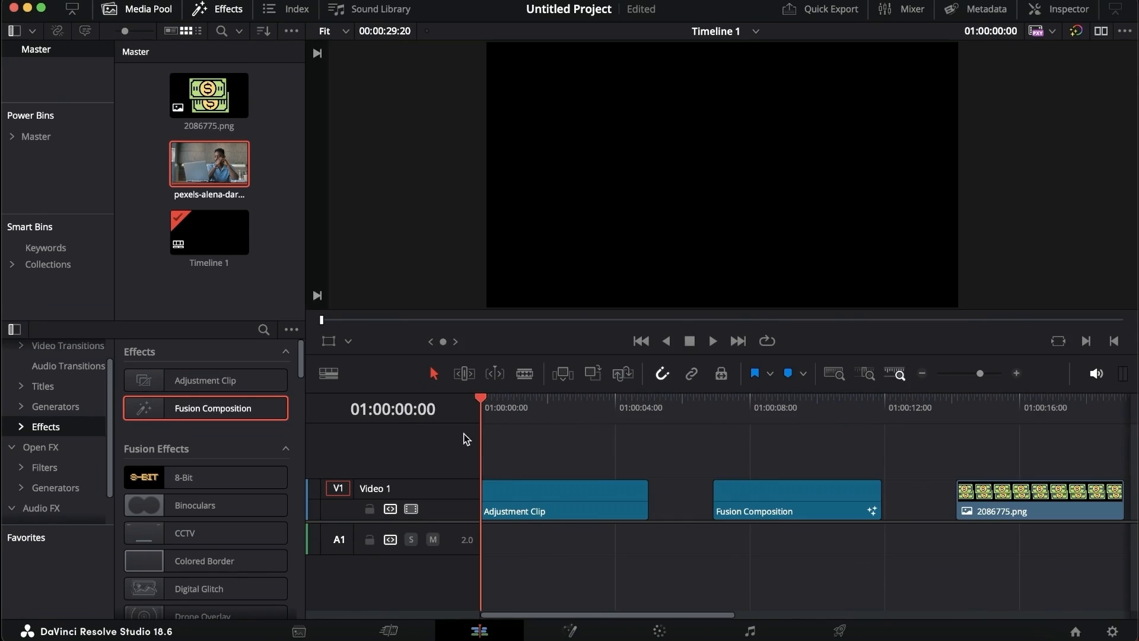
drag(465, 437, 581, 426)
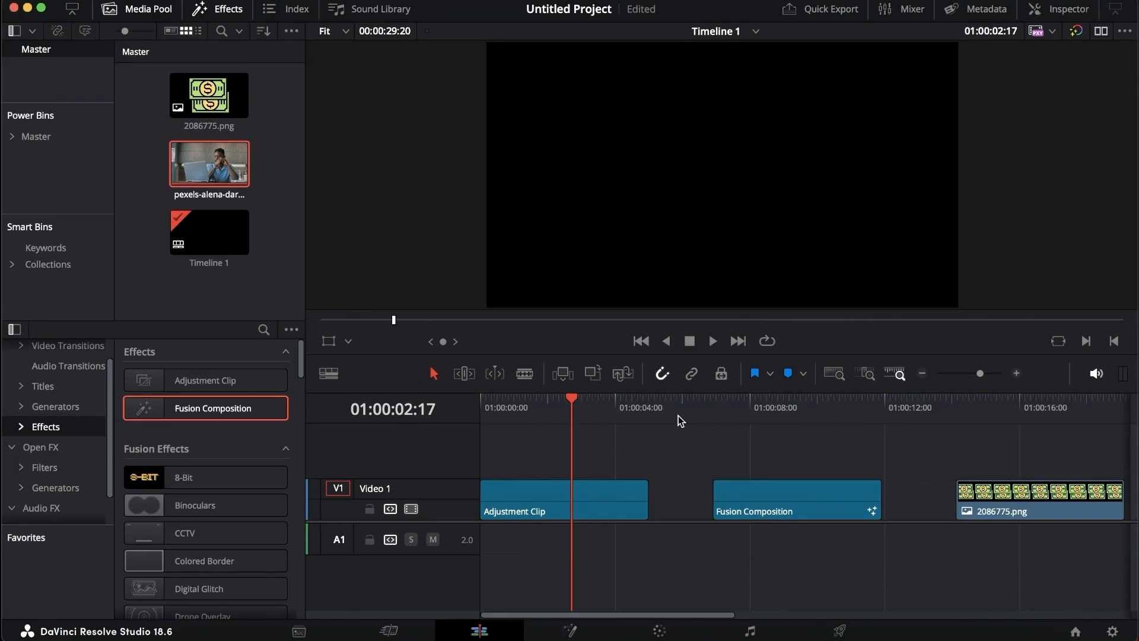
drag(627, 443, 781, 502)
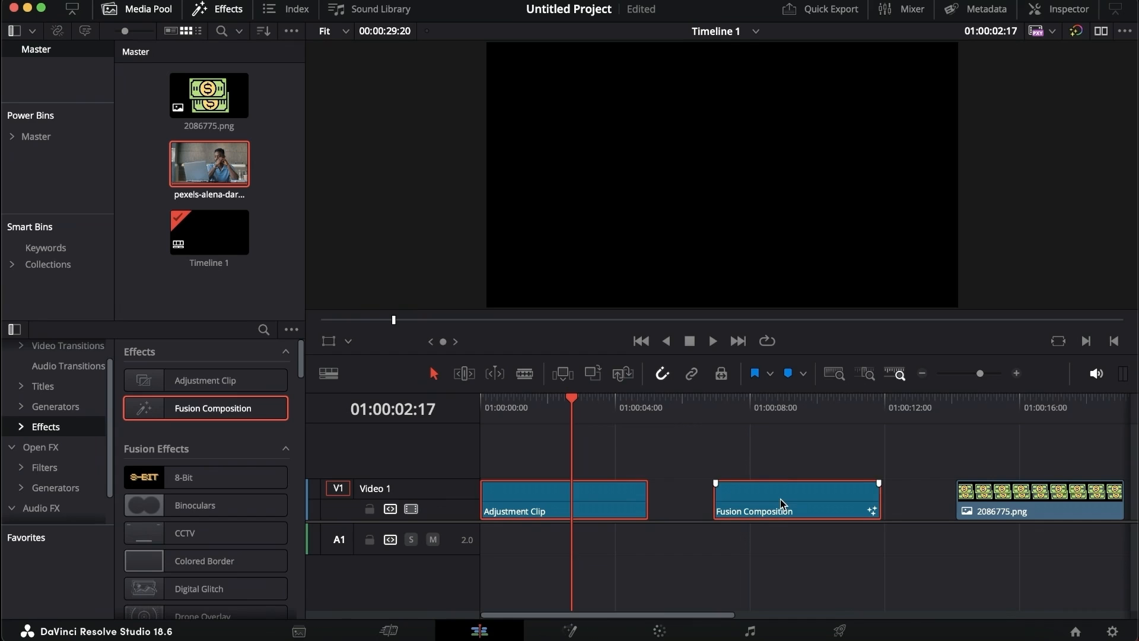
click(762, 407)
click(735, 455)
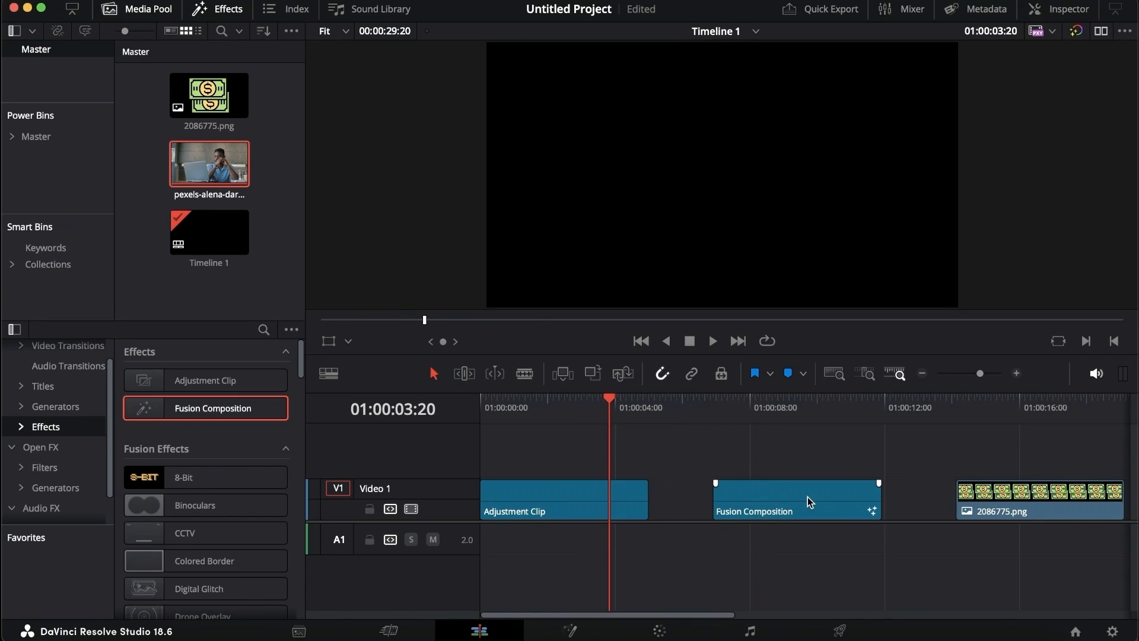
- Move the adjustment clip and Fusion composition up to Video 2, and place the Pexels video at the start of Video 1
drag(719, 445, 614, 474)
click(680, 460)
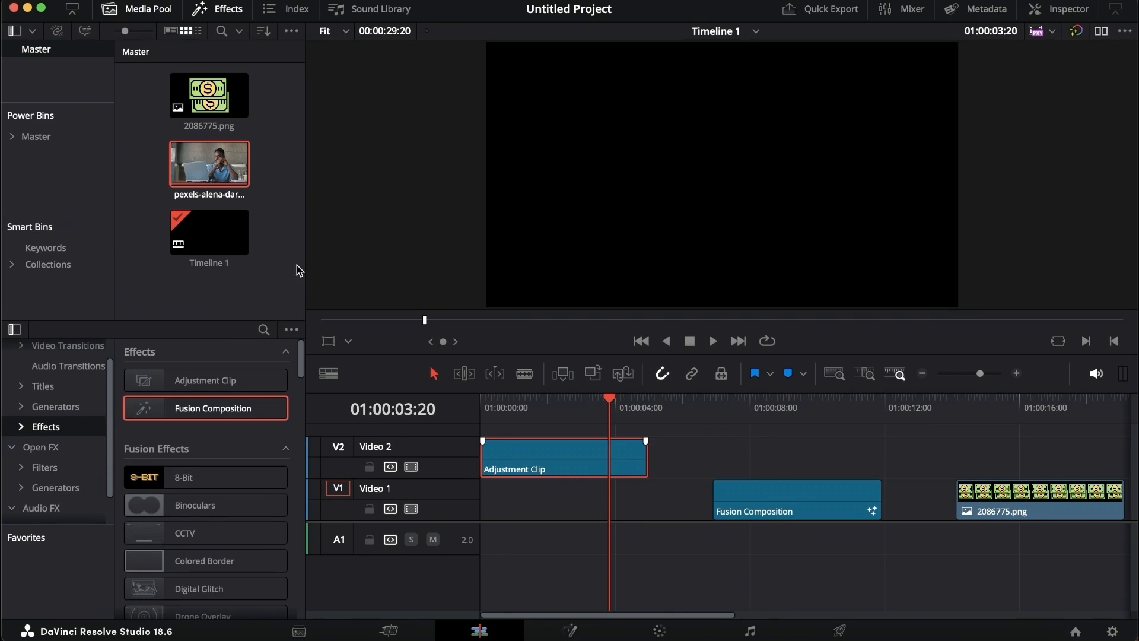
drag(224, 176, 489, 511)
drag(724, 501, 756, 460)
click(633, 499)
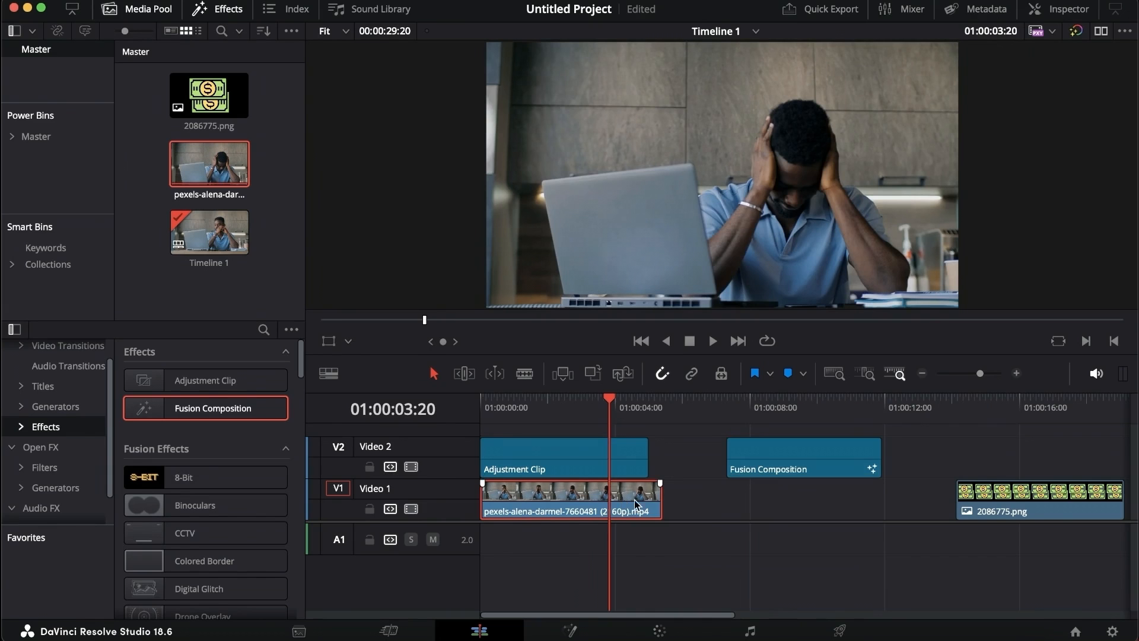
- Lengthen the Pexels video on Video 1 and butt the Fusion composition against the adjustment clip's end on Video 2
drag(660, 500, 725, 499)
drag(775, 451, 714, 452)
click(536, 409)
drag(536, 409, 579, 408)
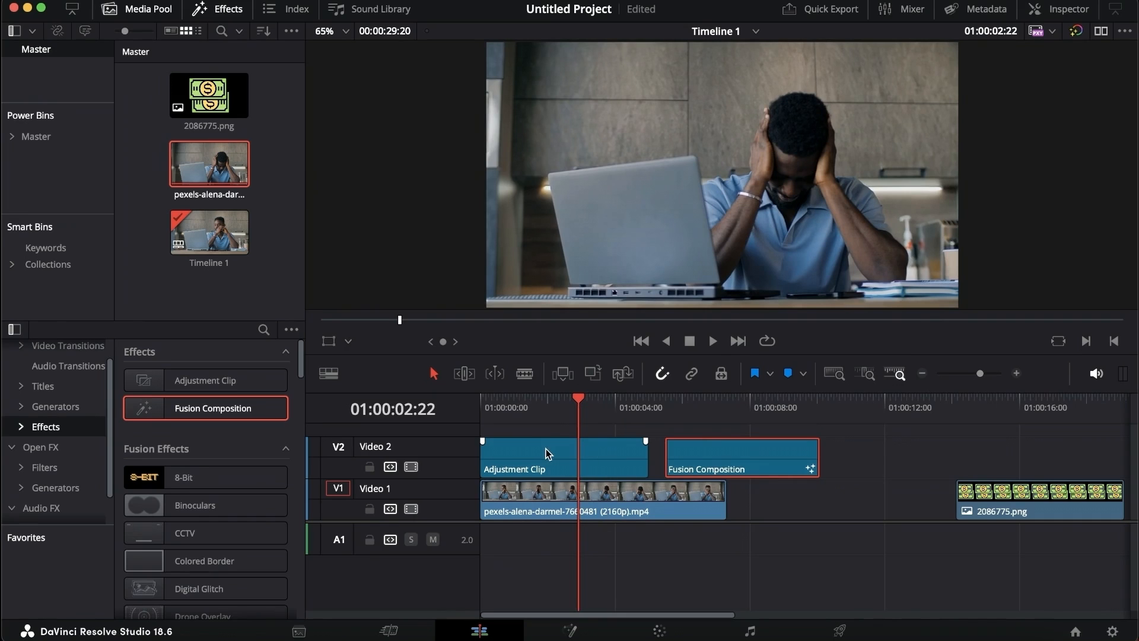
drag(717, 439, 702, 436)
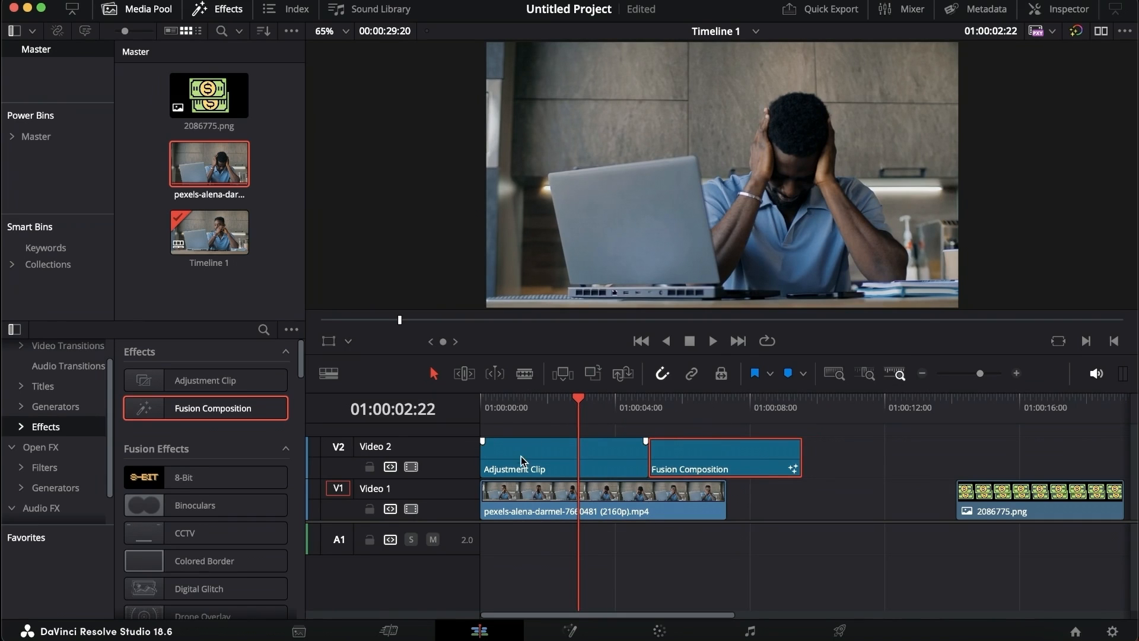
- Examine how the adjustment clip, Fusion composition and Pexels video are stacked around 01:00:02:01, selecting them in turn
click(558, 454)
click(680, 410)
click(698, 455)
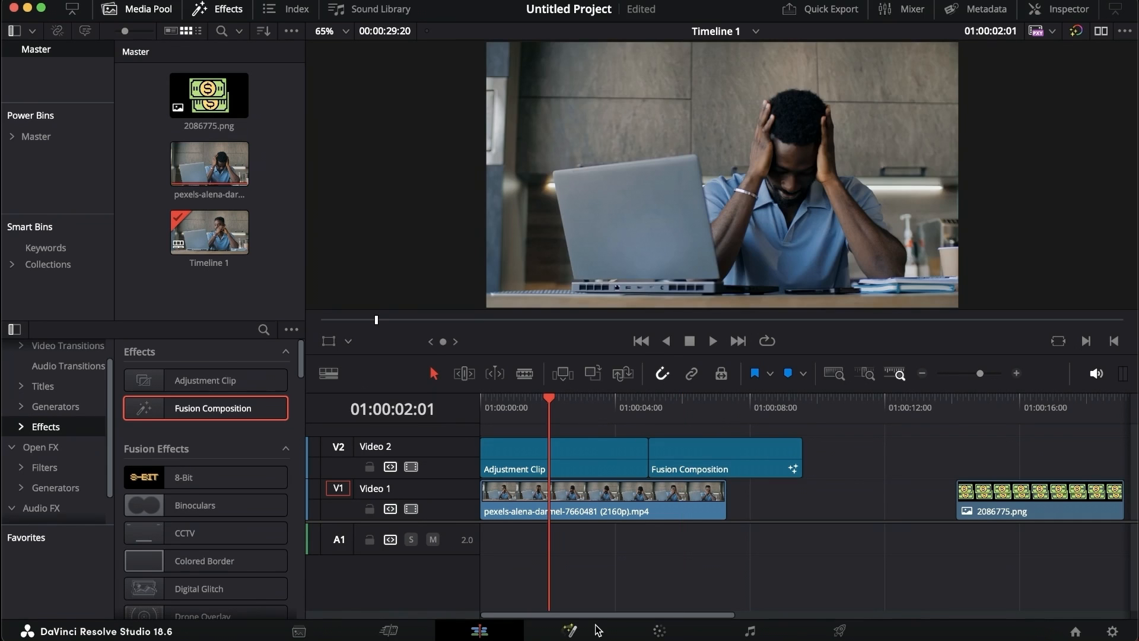
click(584, 458)
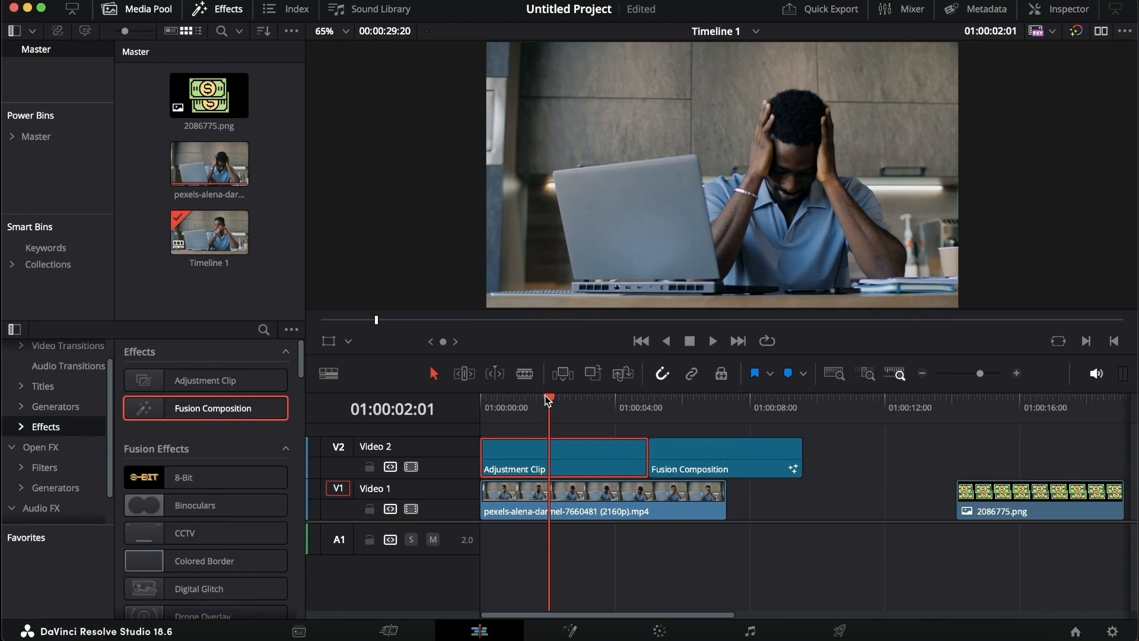
click(585, 428)
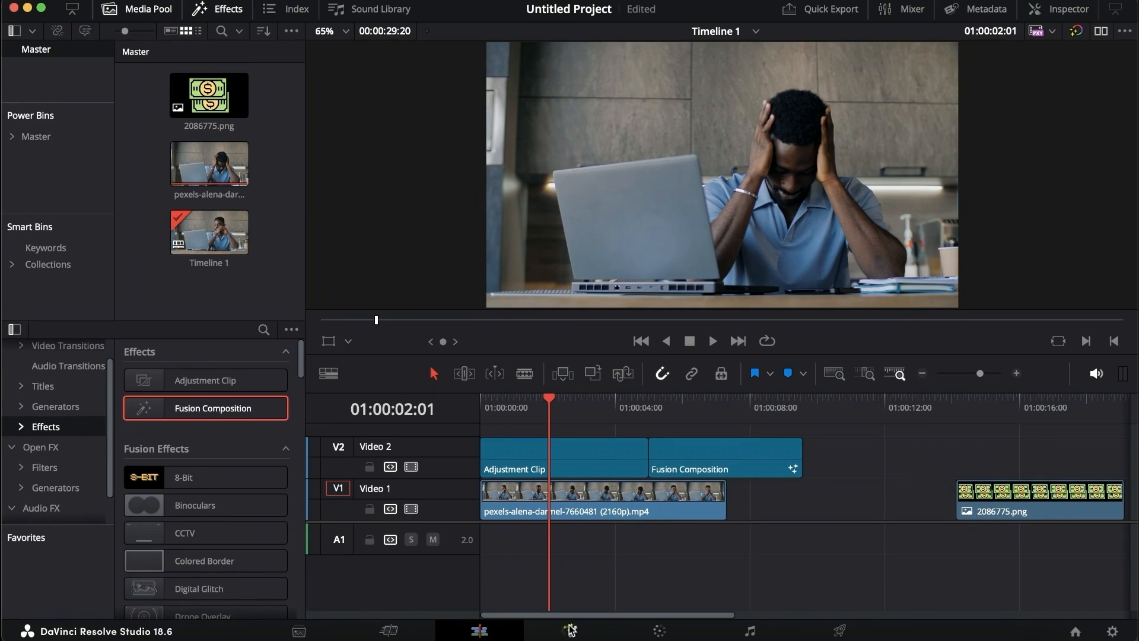
click(585, 461)
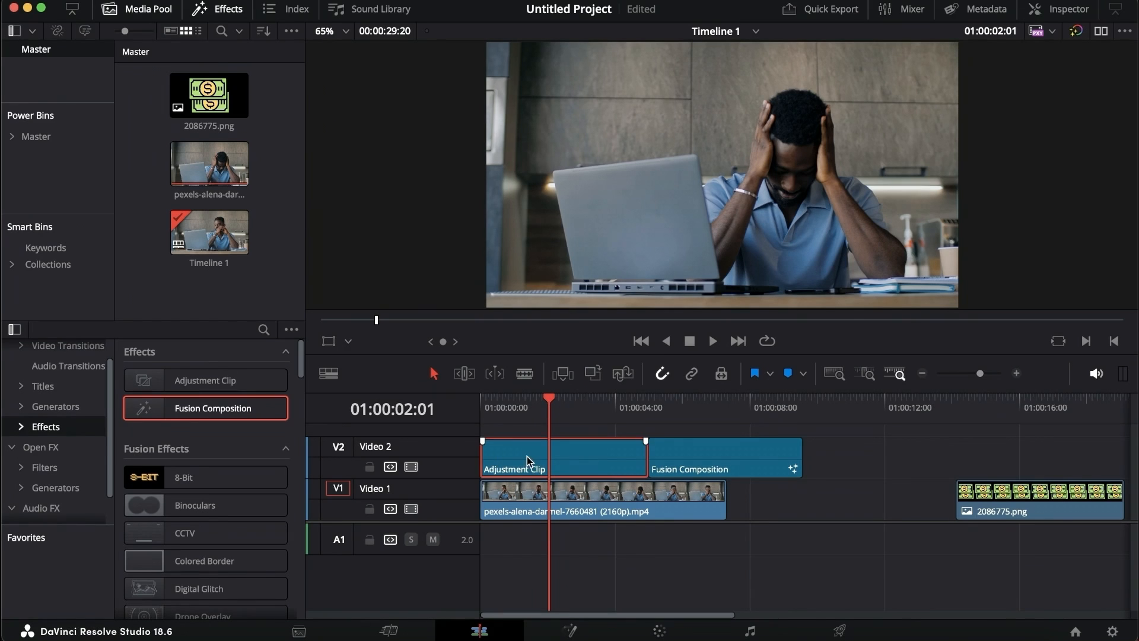
click(552, 492)
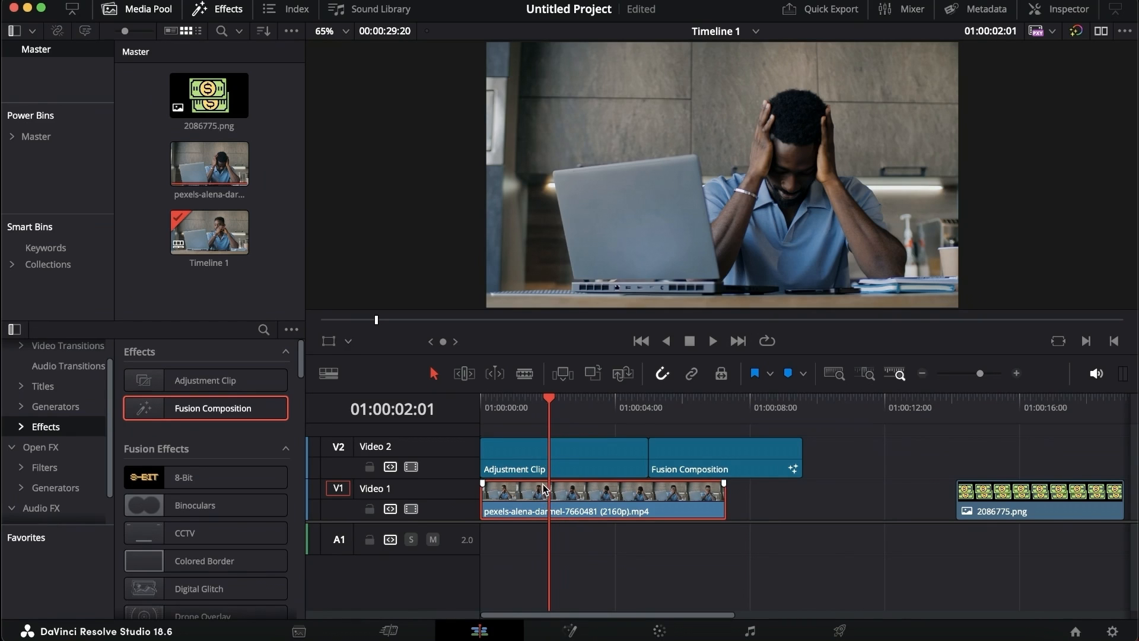
click(564, 461)
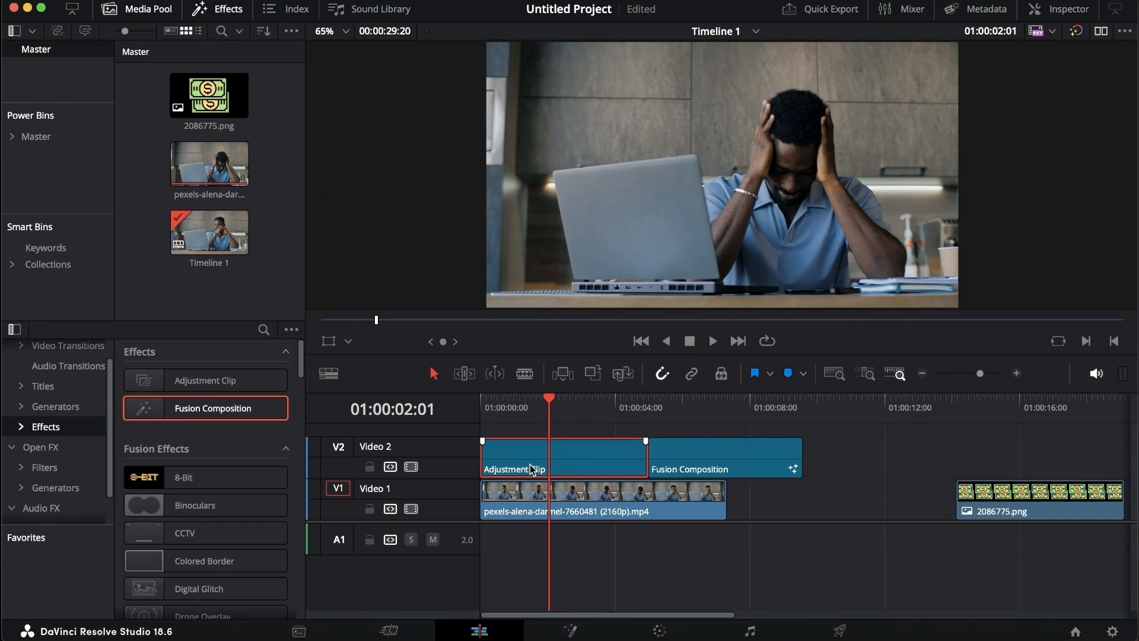
mouse_move(531, 461)
mouse_down()
mouse_move(903, 474)
mouse_move(867, 454)
mouse_move(511, 459)
mouse_up()
- Open the Pexels video on Video 1 in the Fusion page to view its node graph
click(558, 503)
right_click(557, 503)
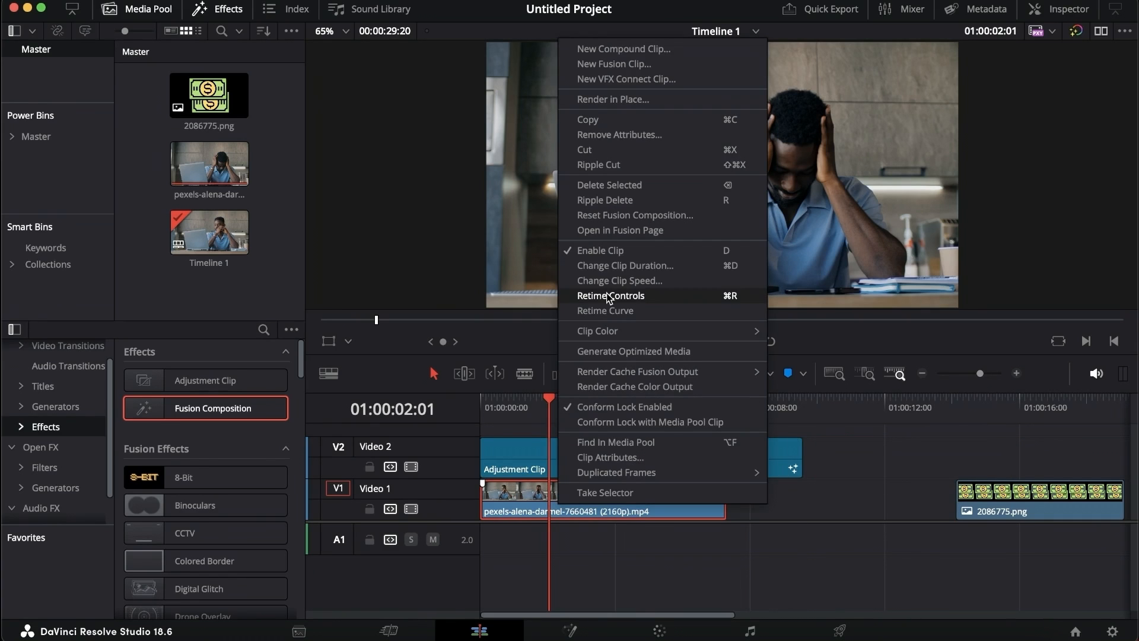
click(622, 231)
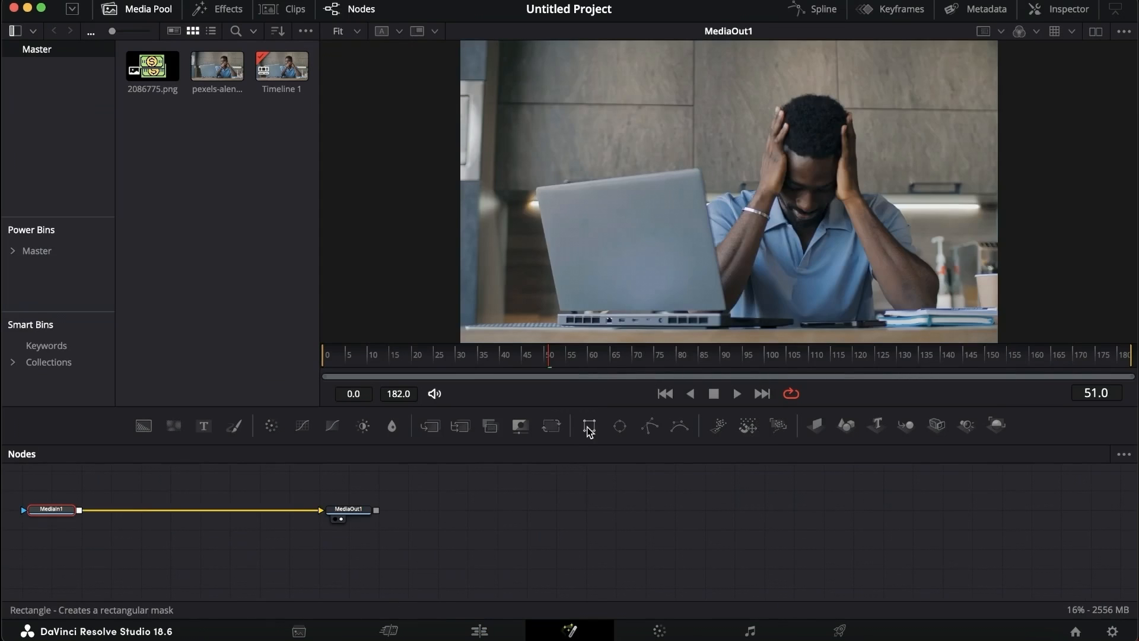
mouse_move(584, 541)
mouse_down()
mouse_move(308, 552)
mouse_move(310, 513)
mouse_move(628, 564)
mouse_move(631, 506)
mouse_move(593, 549)
mouse_up()
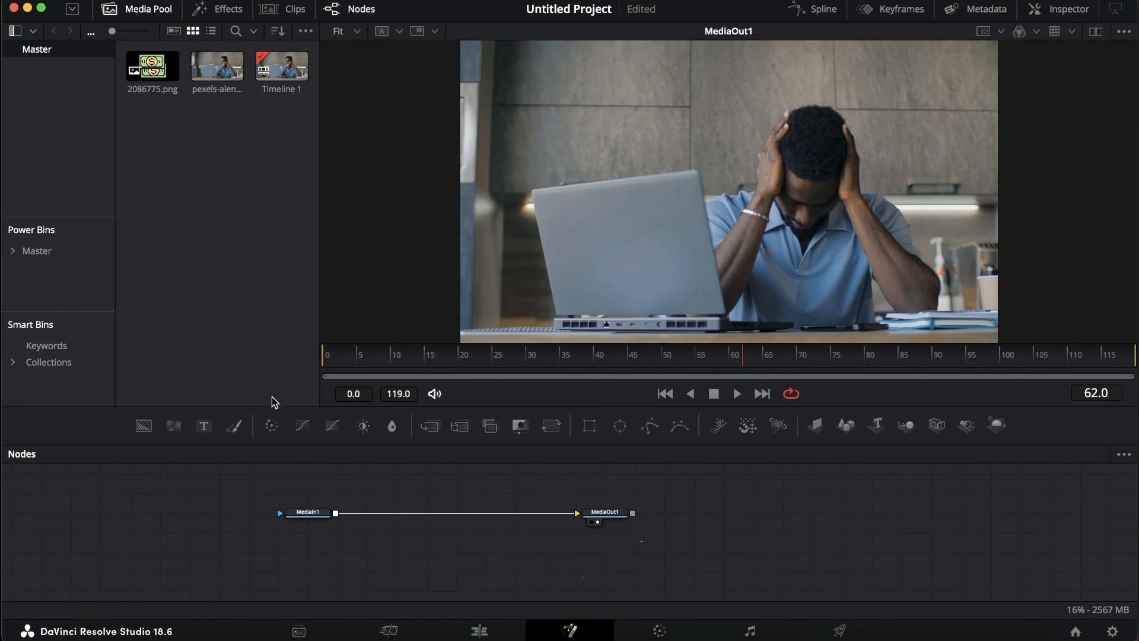
- Return to the Edit page, park the playhead at 01:00:02:12 over the adjustment clip, and open it in the Fusion page
click(504, 630)
click(703, 406)
click(565, 418)
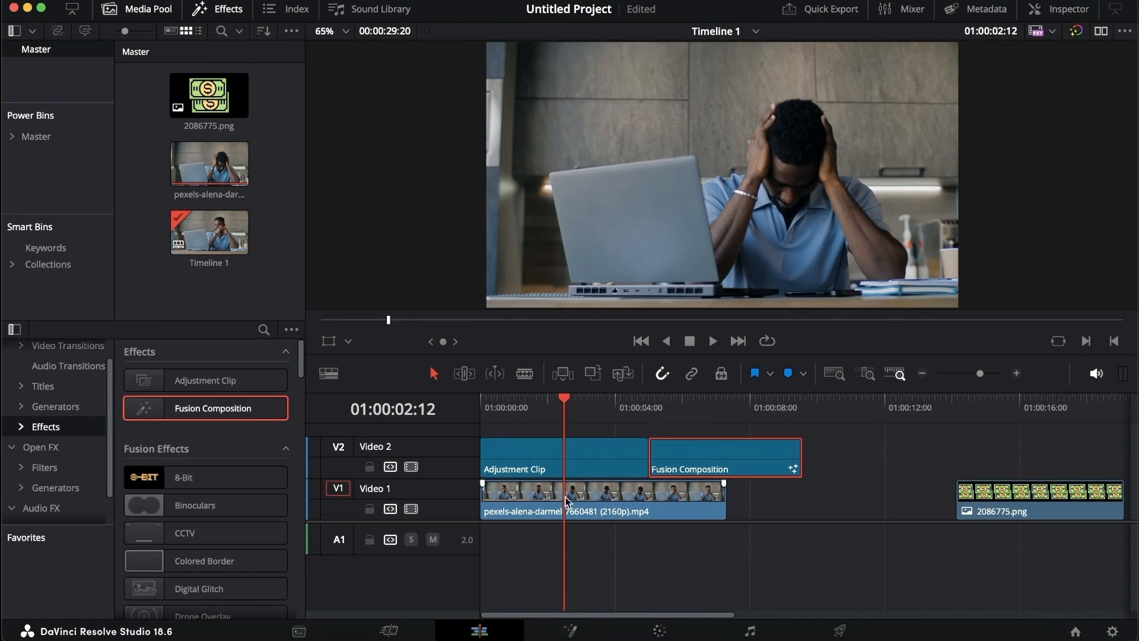
click(570, 630)
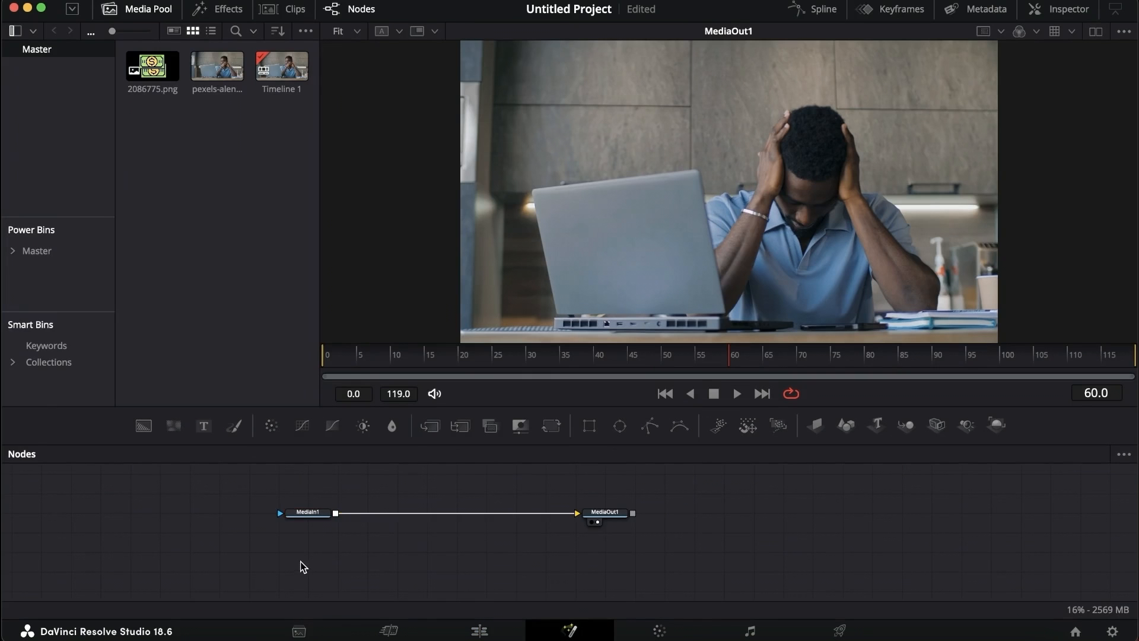
- Select the MediaIn1 node in the adjustment clip's node graph
click(308, 514)
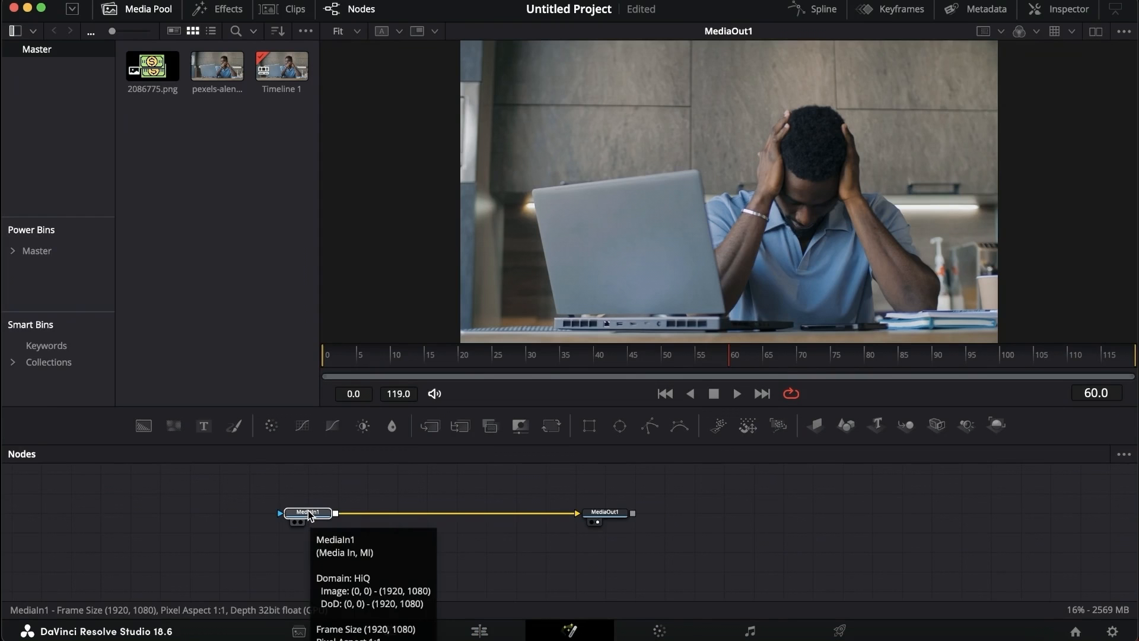
click(354, 546)
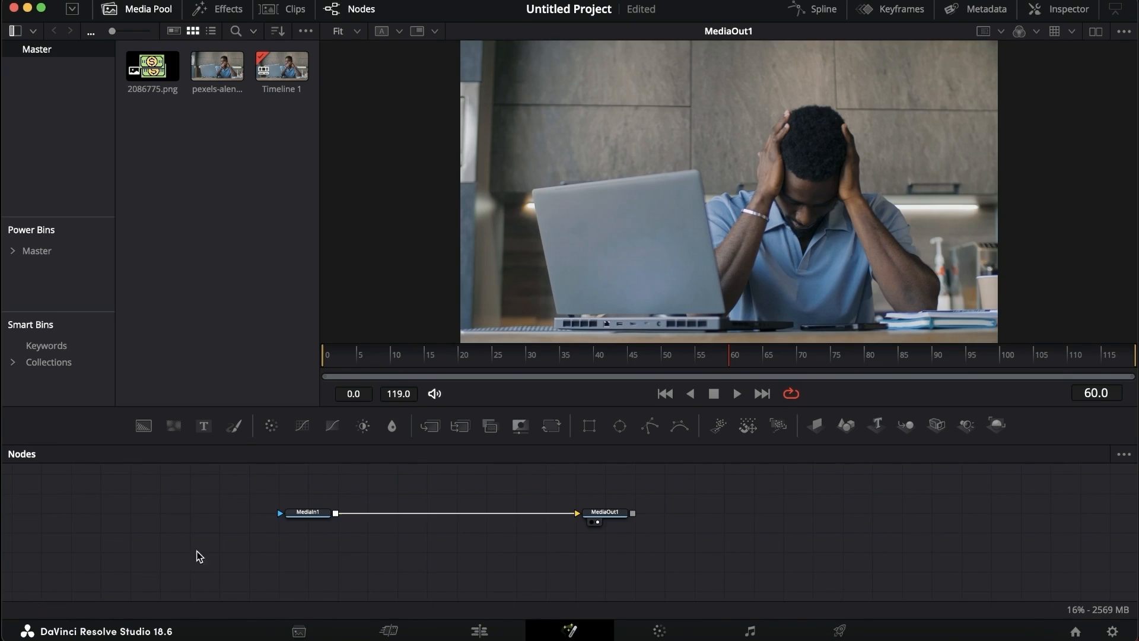
click(311, 514)
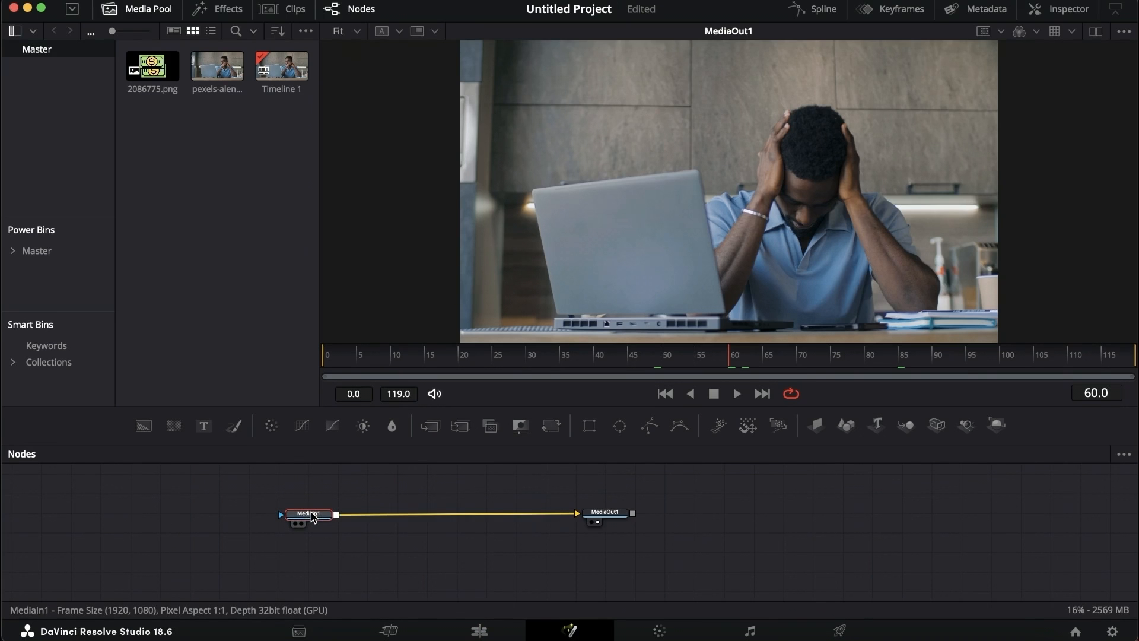
- Compare the adjustment clip with the Pexels video beneath it on the Edit page, and reopen the adjustment clip in the Fusion page
click(479, 631)
click(565, 454)
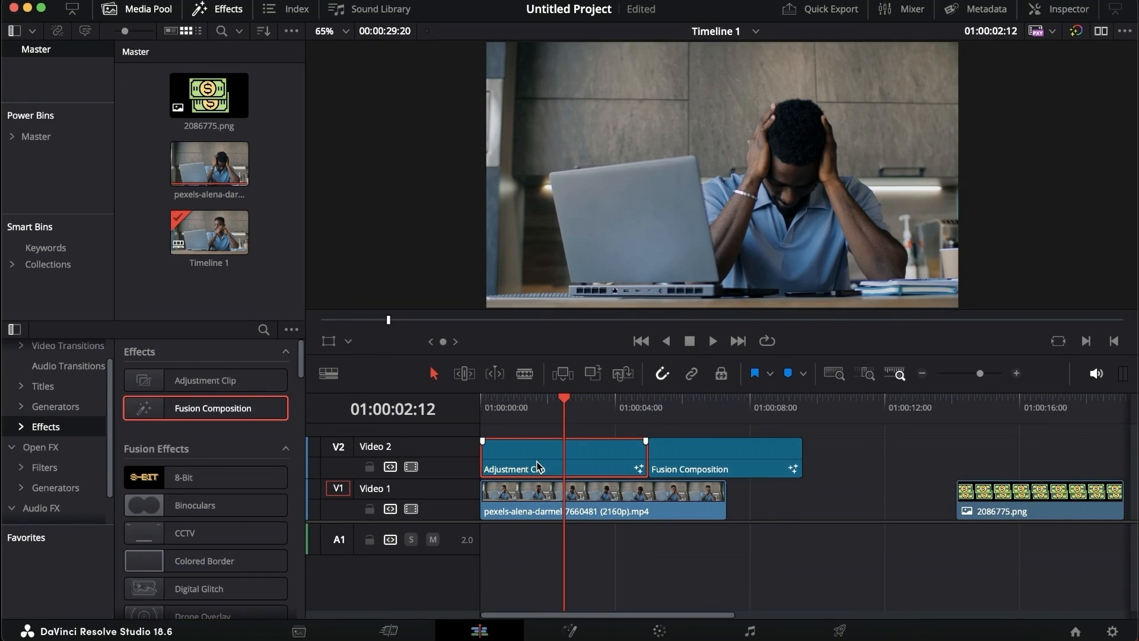
click(612, 507)
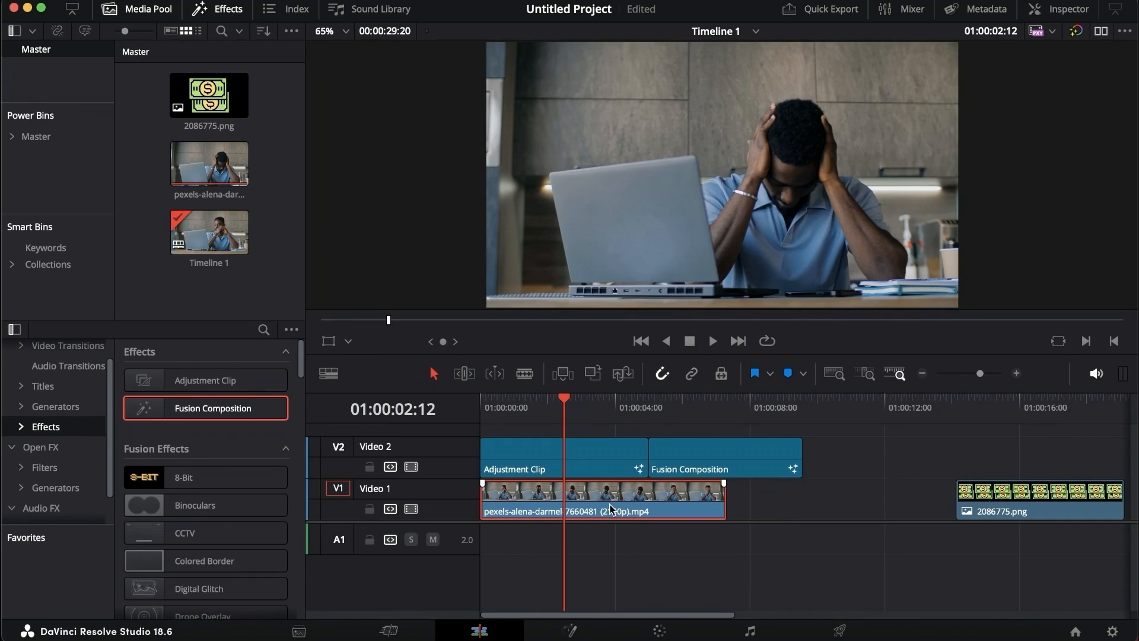
click(593, 446)
key(shift+5)
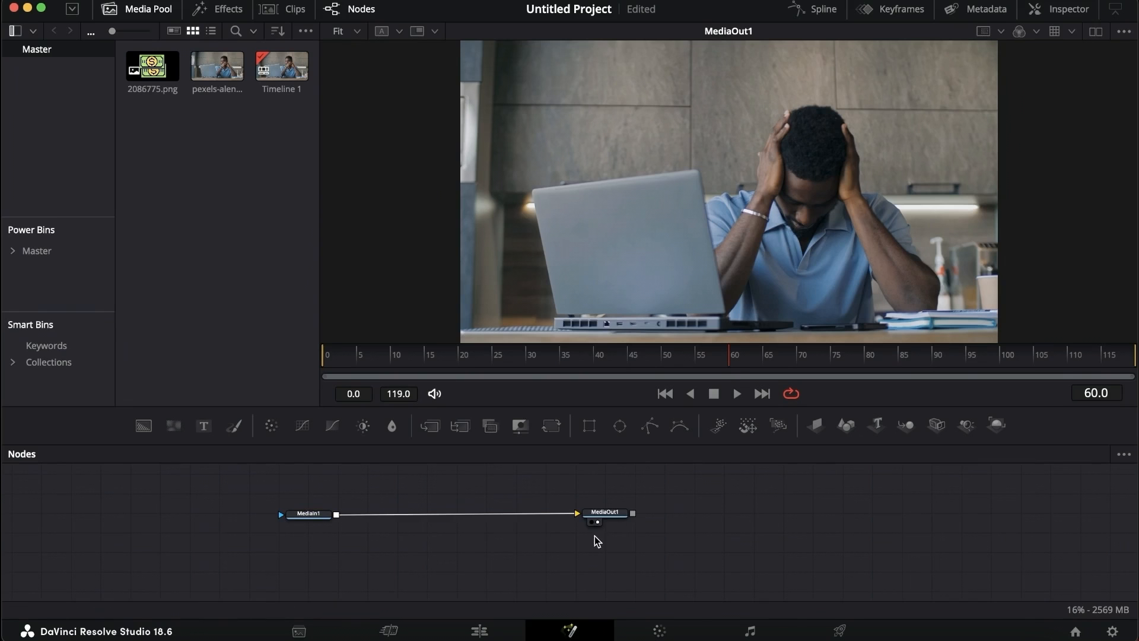
- Examine the connected MediaIn1 and MediaOut1 nodes of the adjustment clip, and save the project
click(618, 514)
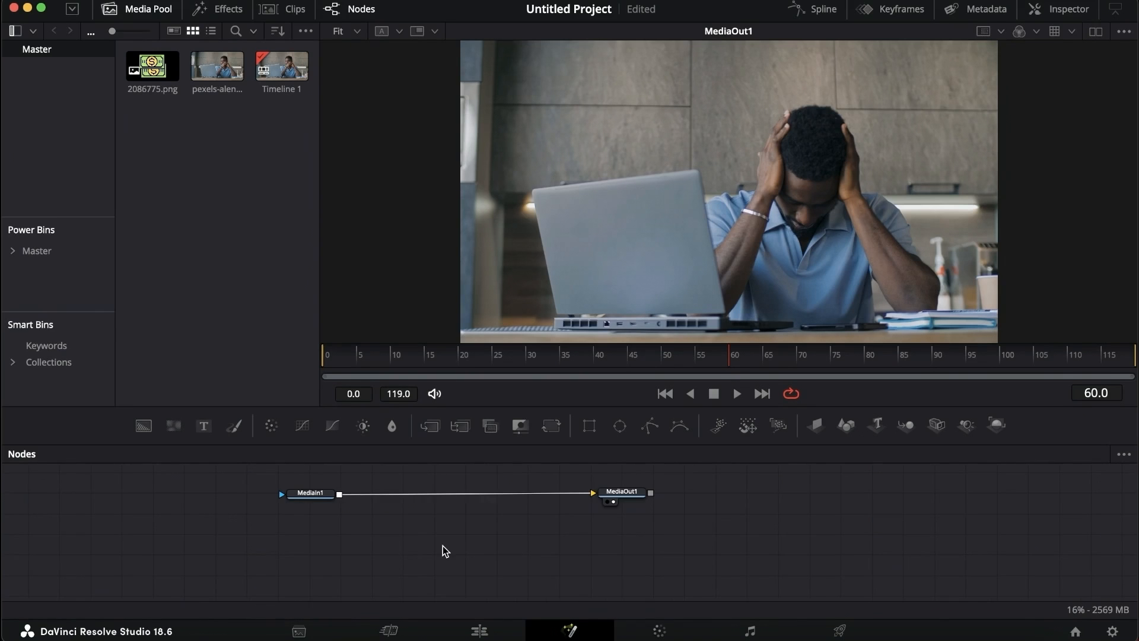
scroll(442, 545, up, 3)
scroll(443, 545, down, 2)
scroll(443, 545, down, 1)
scroll(442, 545, up, 3)
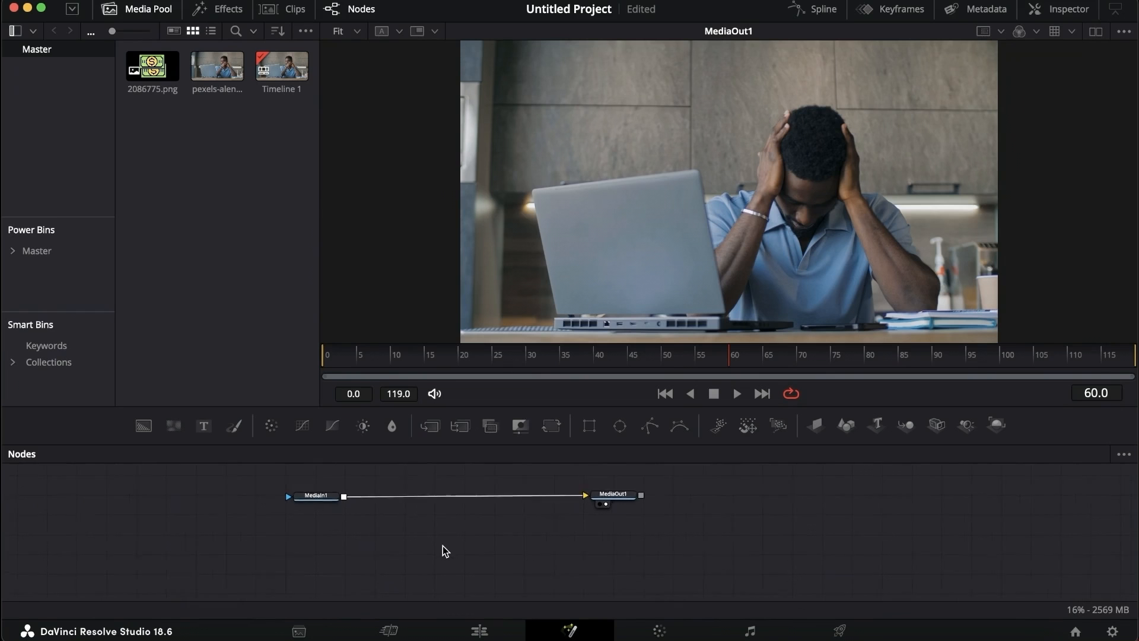
scroll(442, 546, down, 1)
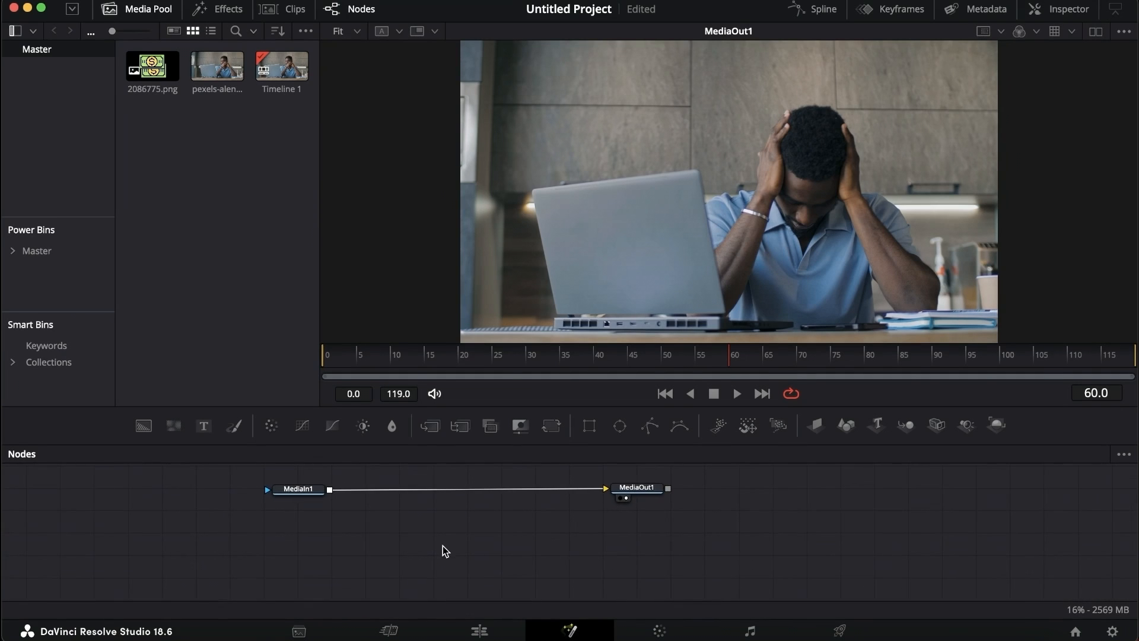
scroll(442, 546, down, 1)
key(super+s)
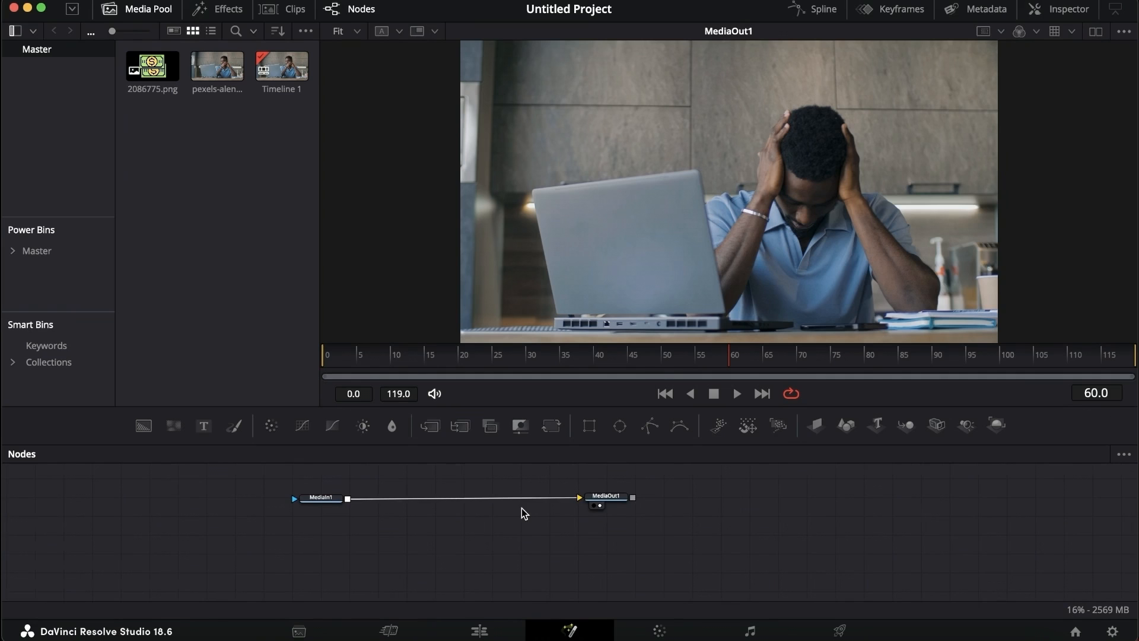
- Inspect the MediaOut1 node and its viewer indicators up close, and bring both nodes back into view
scroll(522, 508, up, 2)
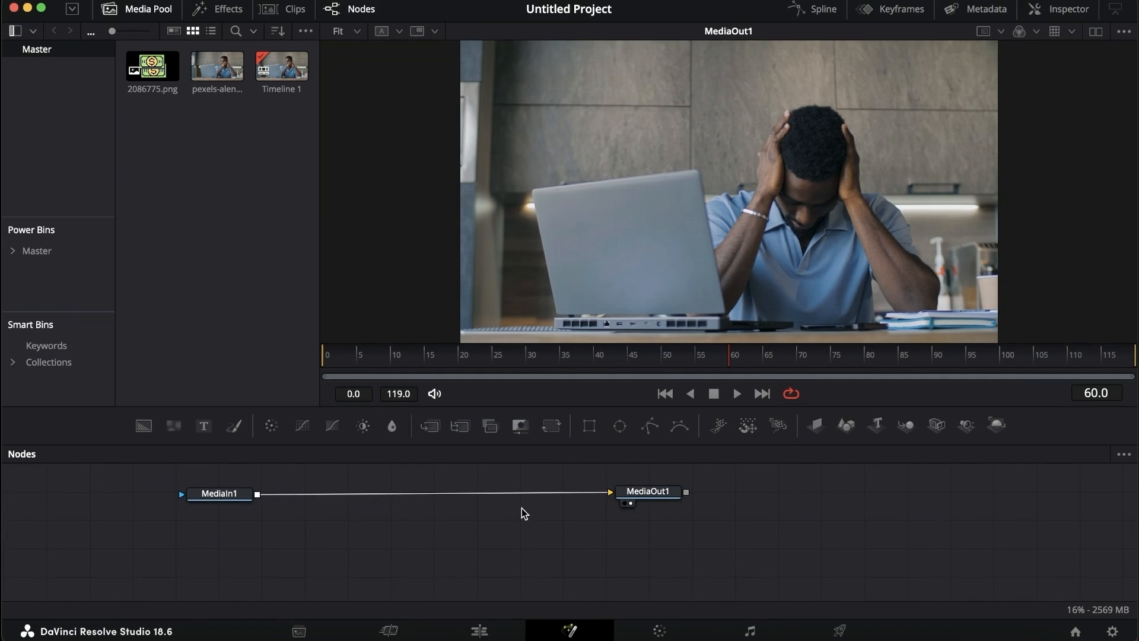
scroll(522, 508, up, 1)
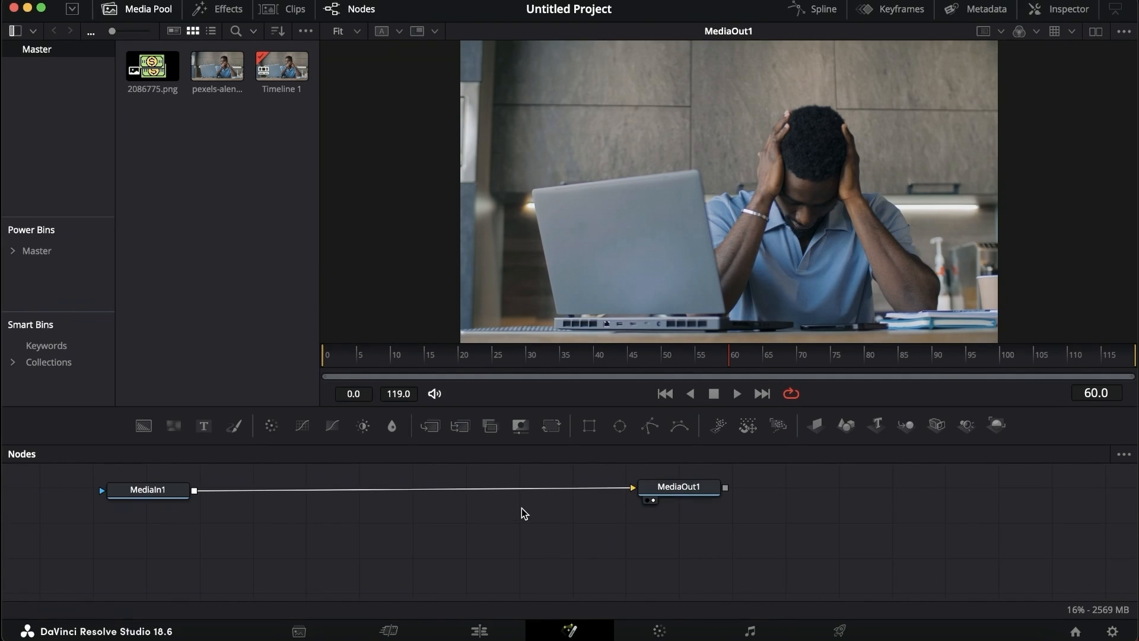
scroll(521, 508, up, 1)
scroll(746, 494, up, 2)
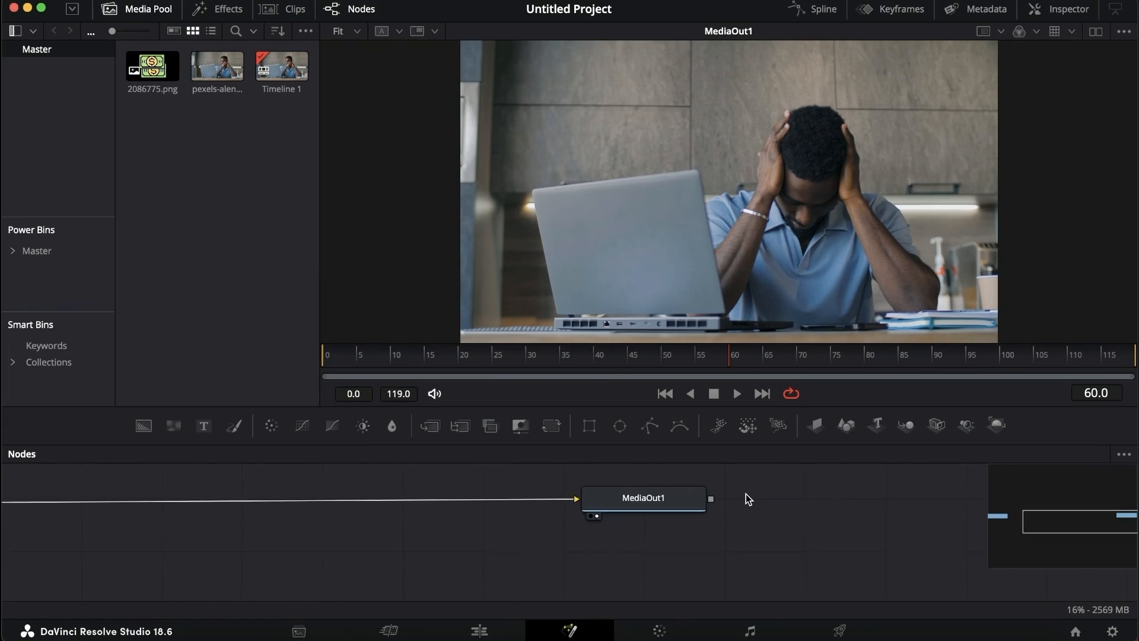
scroll(745, 493, up, 2)
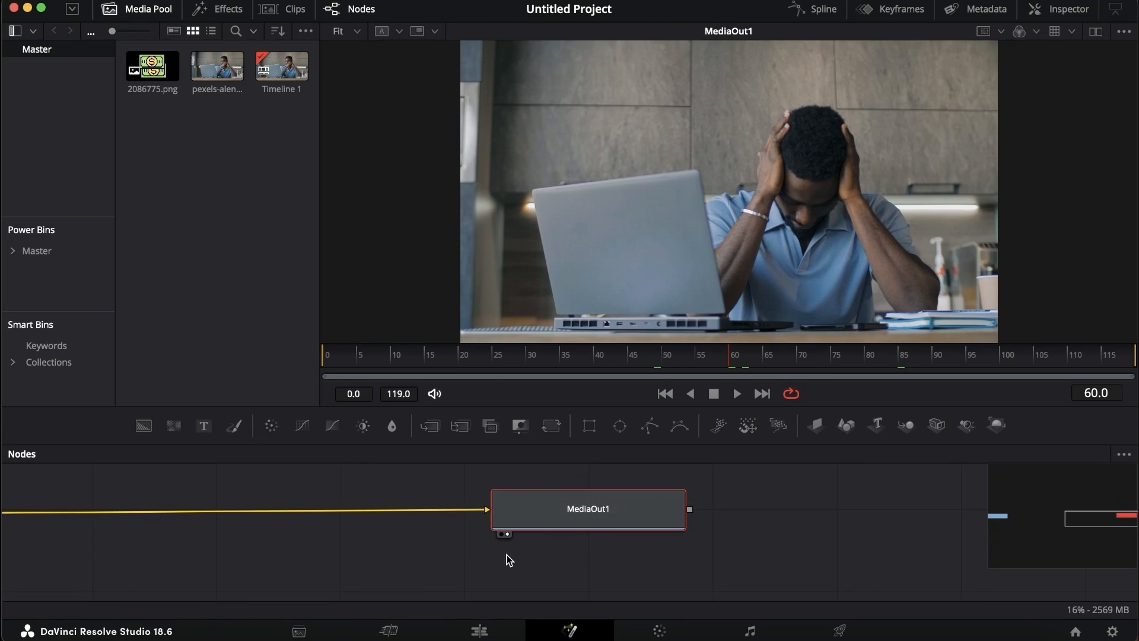
scroll(507, 555, down, 4)
scroll(507, 556, left, 4)
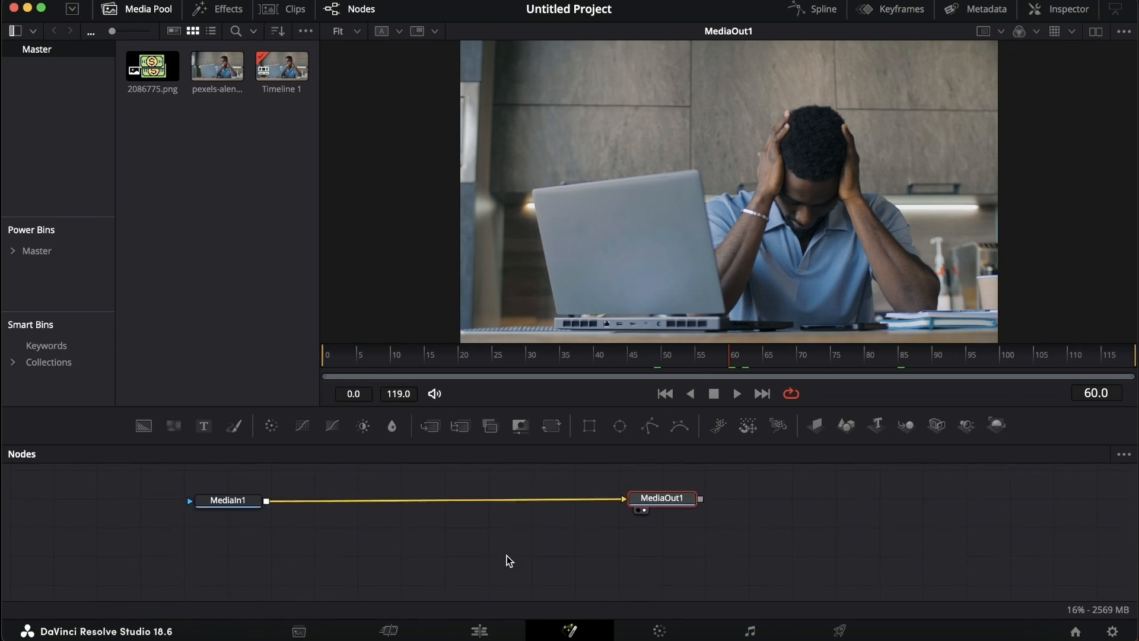
- Add an unconnected Background node above the MediaIn1–MediaOut1 connection and display it in the first of two side-by-side viewers
click(1093, 31)
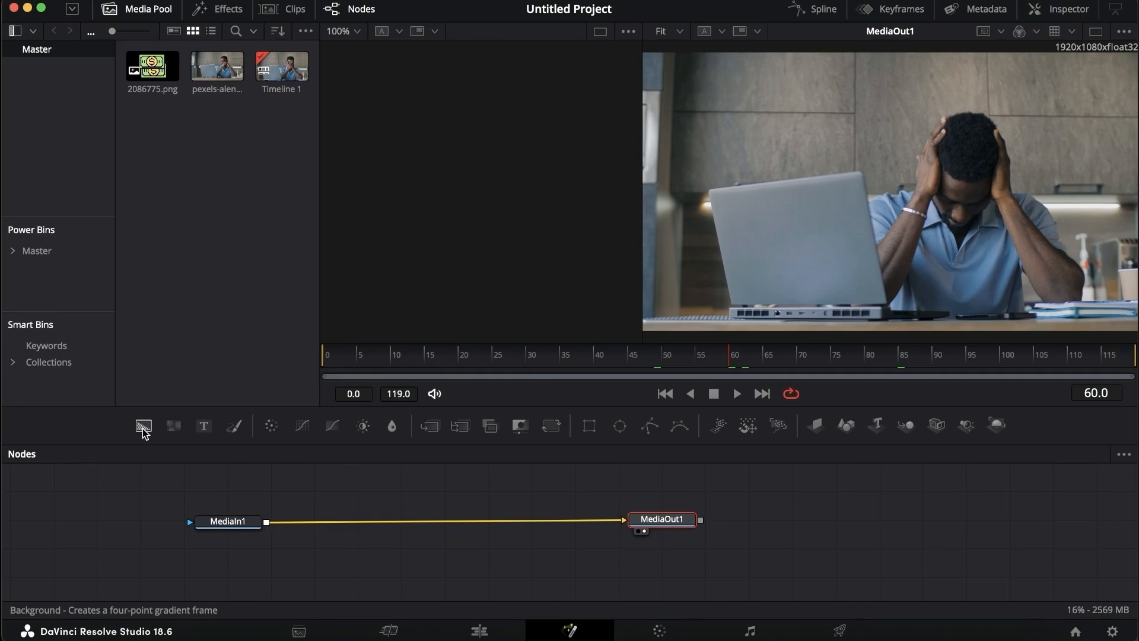
drag(143, 434, 169, 435)
drag(372, 515, 372, 505)
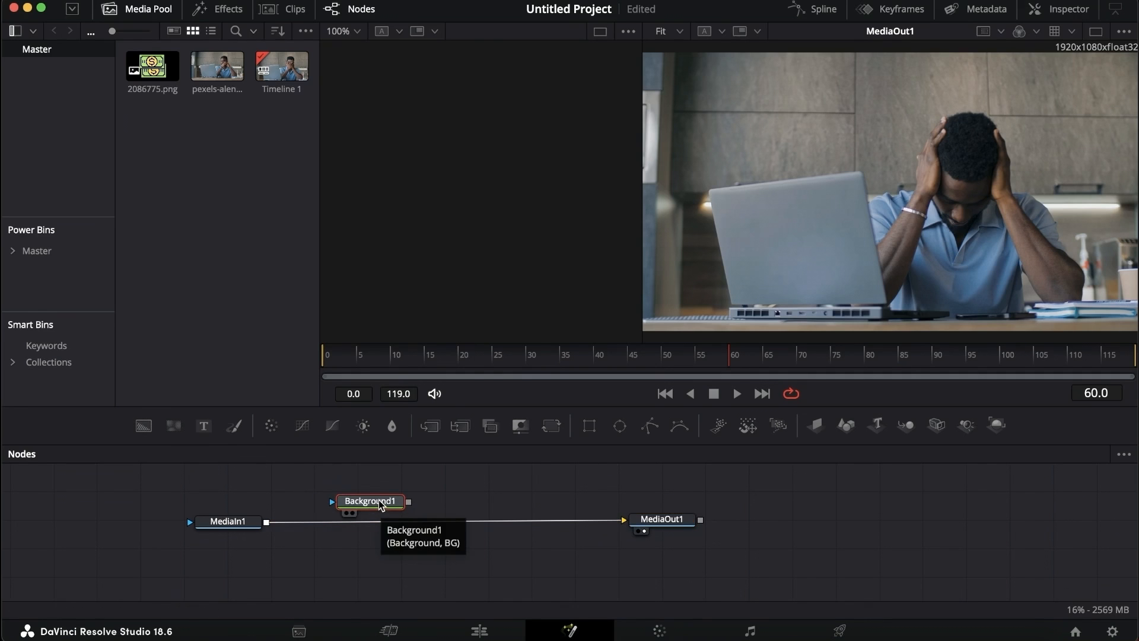
drag(381, 504, 483, 213)
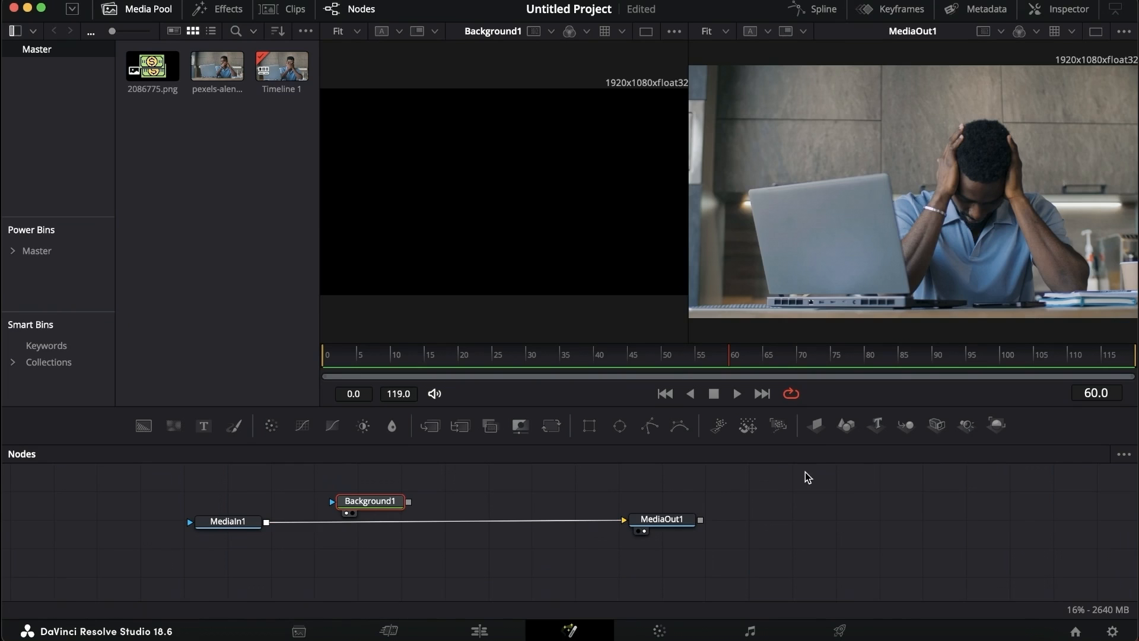
click(674, 521)
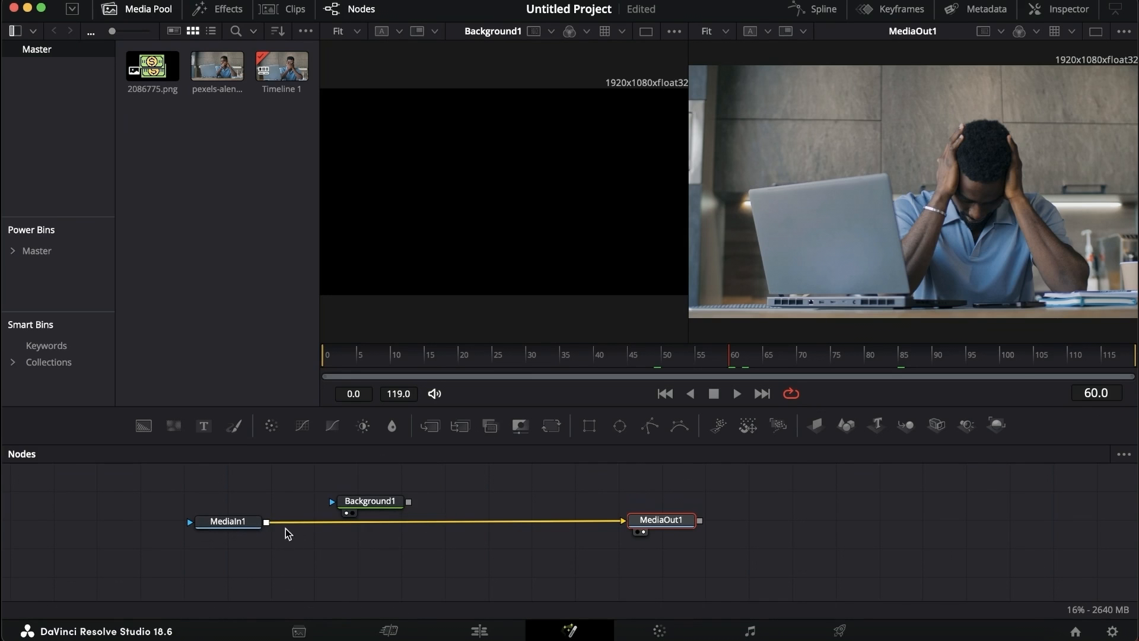
click(529, 557)
drag(389, 501, 394, 480)
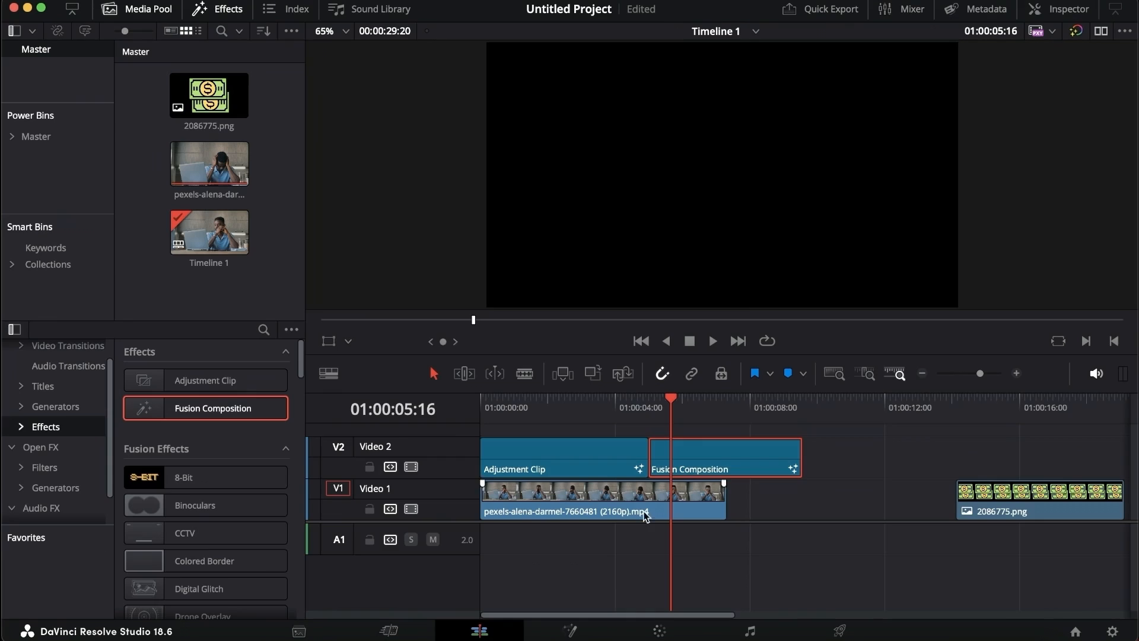
- Open the Fusion Composition at 01:00:05:16 in the Fusion page and feed a new Background node into MediaOut1, shown in a single viewer
click(563, 635)
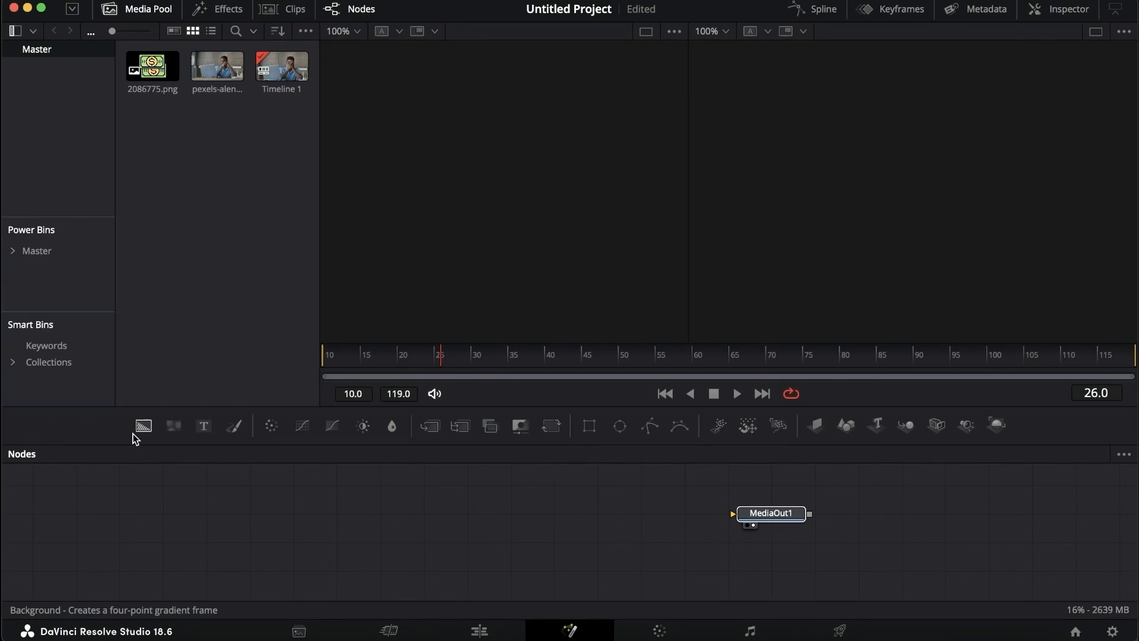
drag(133, 428, 789, 513)
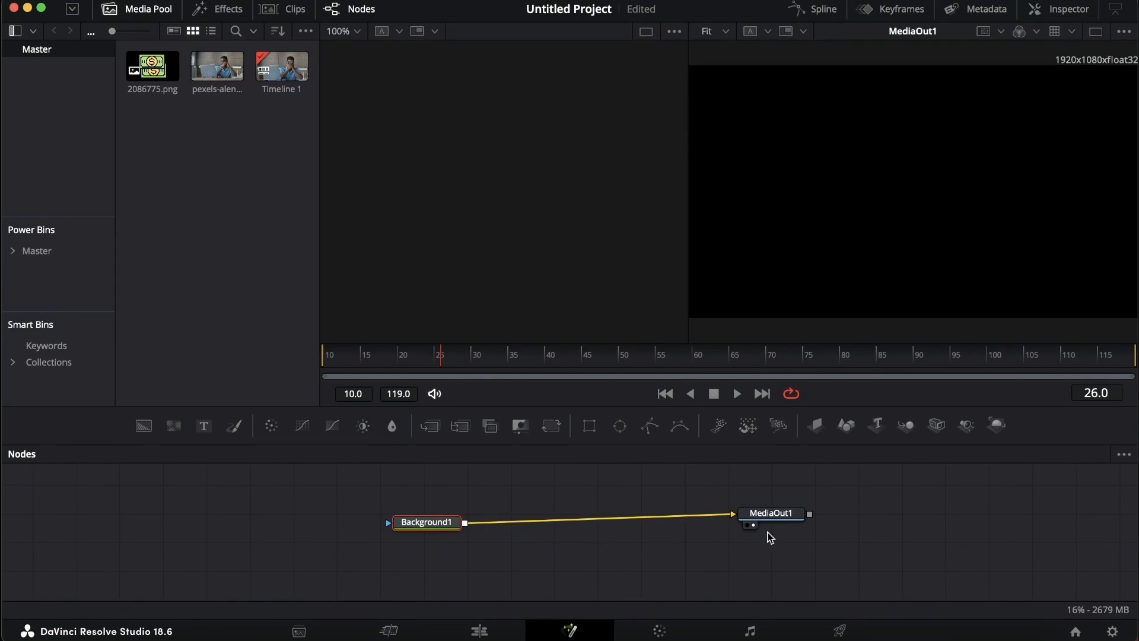
click(1095, 33)
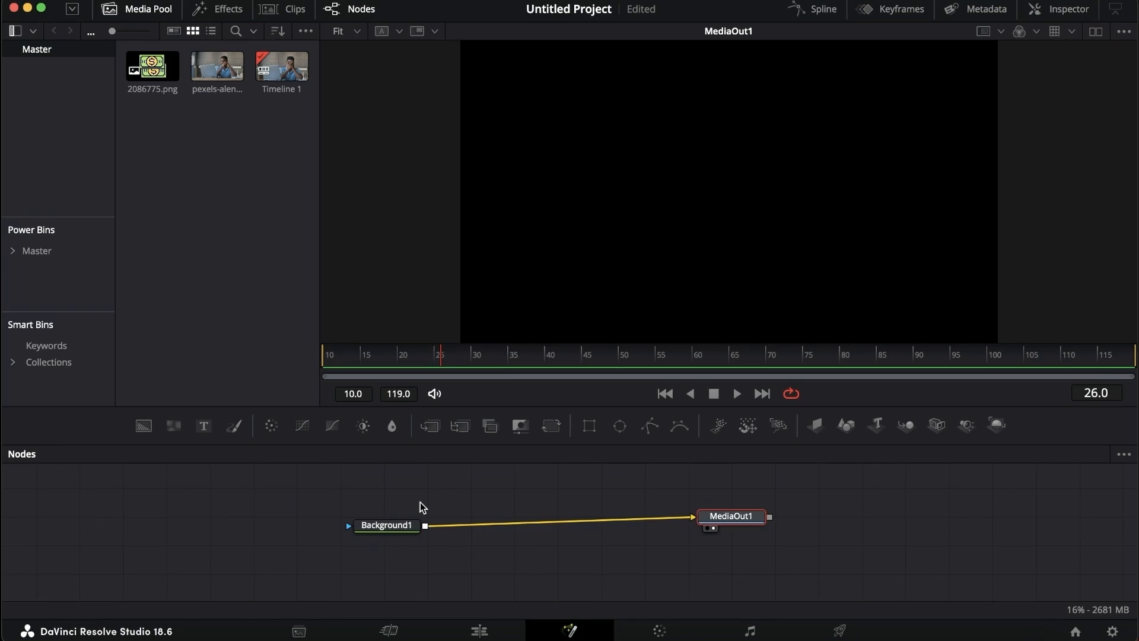
- Make the solid-color Background1 node fully transparent by setting its Alpha to 0.0
click(414, 525)
click(1054, 17)
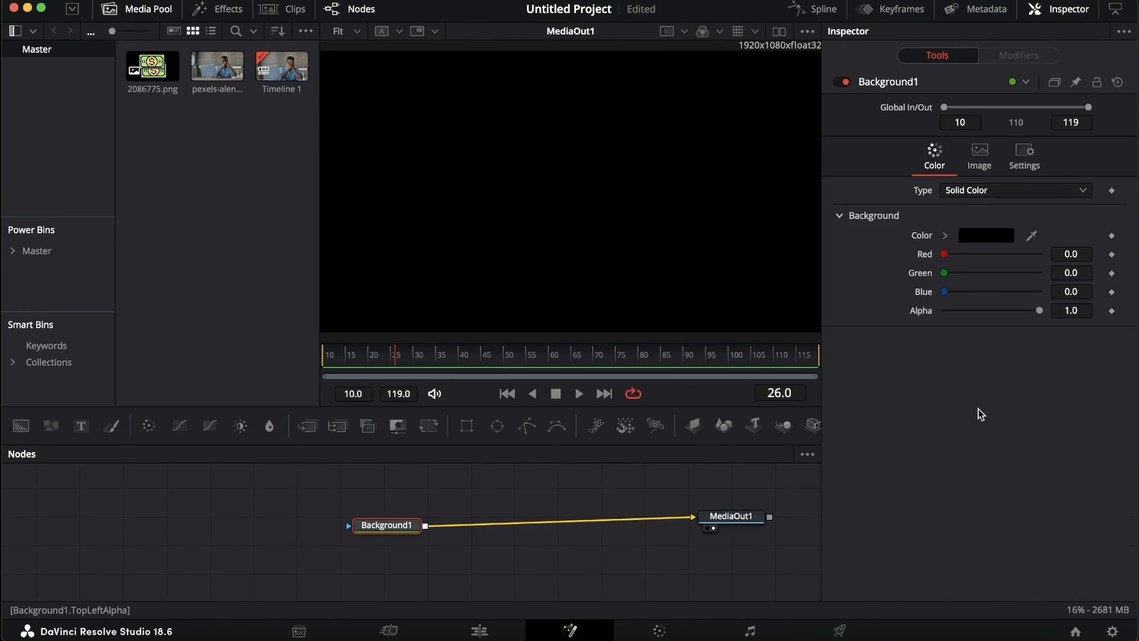
click(1066, 21)
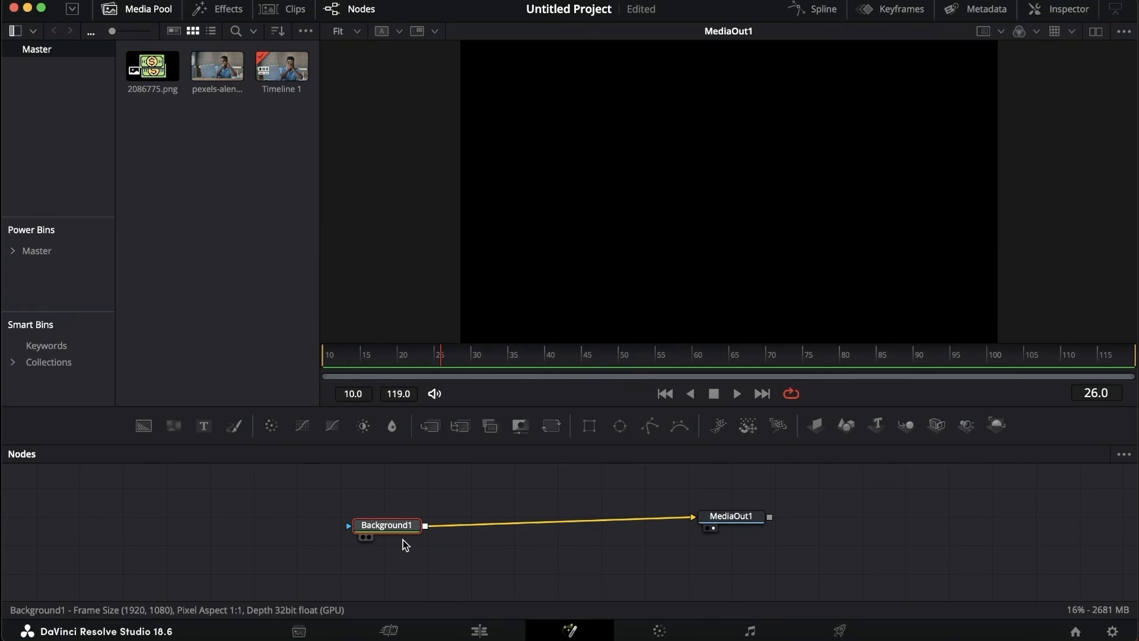
click(356, 542)
click(398, 522)
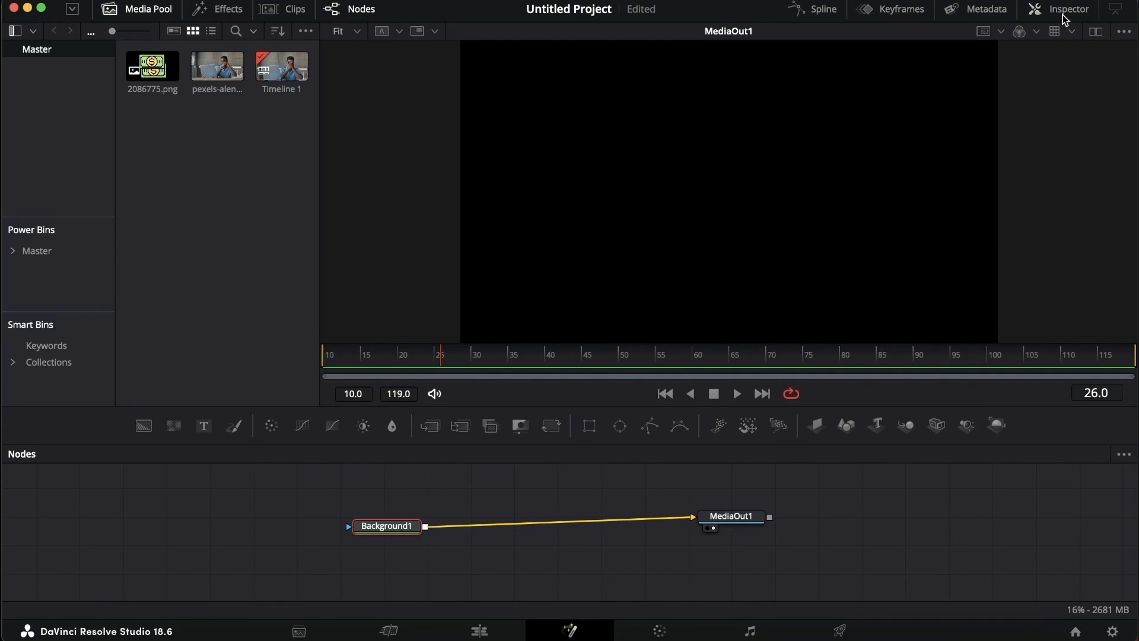
click(1062, 11)
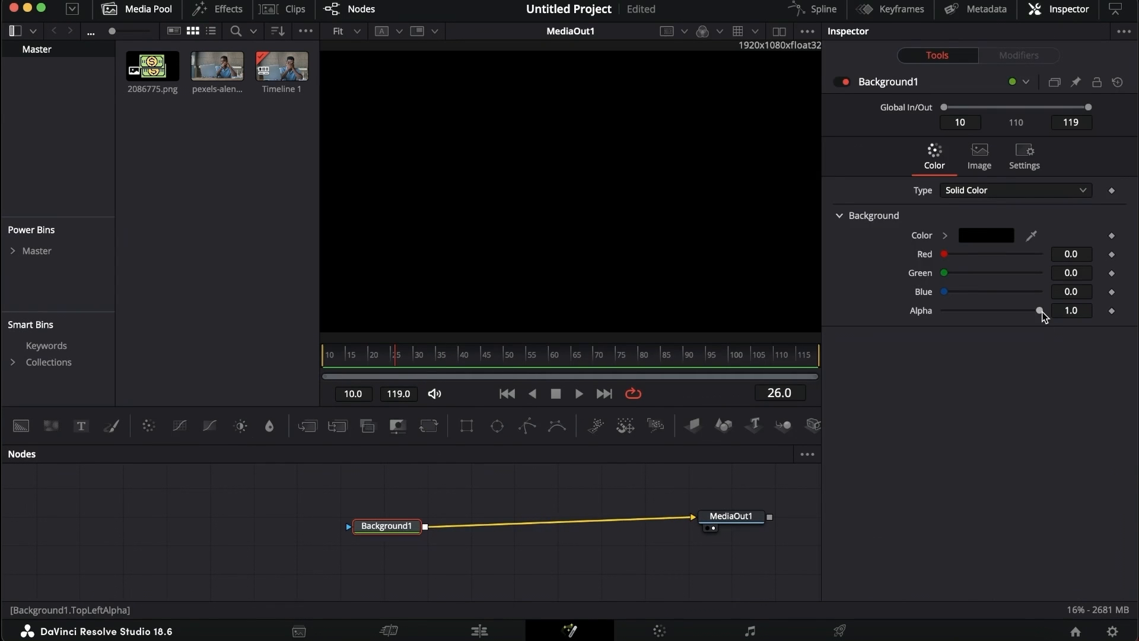
drag(1040, 311, 878, 334)
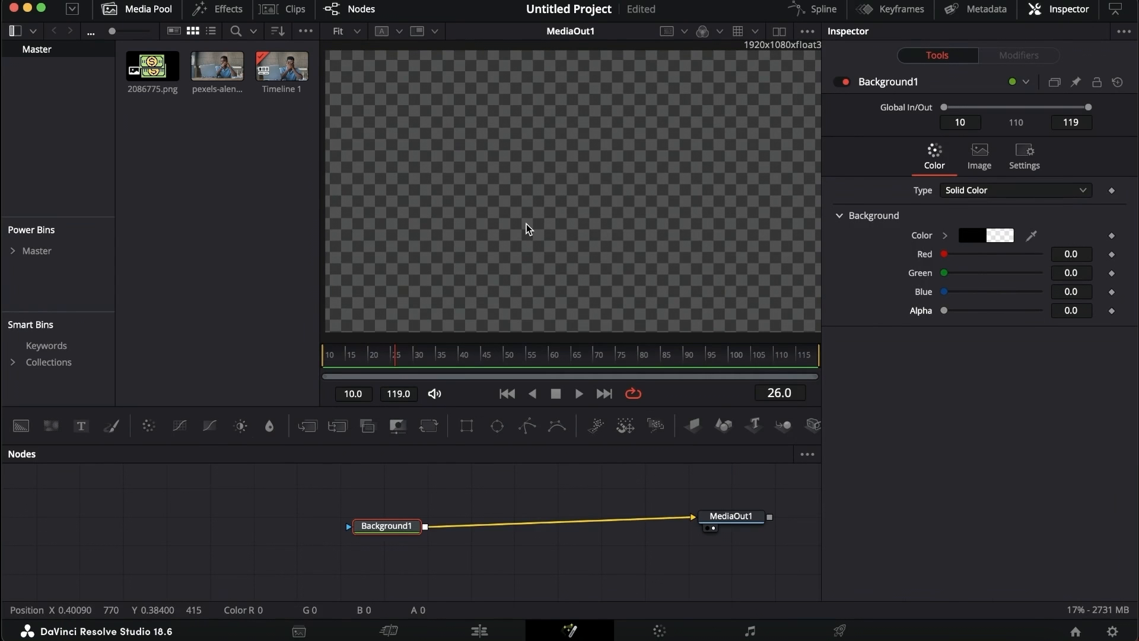
- View the node graph of 2086775.png at 01:00:16:18 in the Fusion page and return to the Edit page
scroll(526, 224, down, 4)
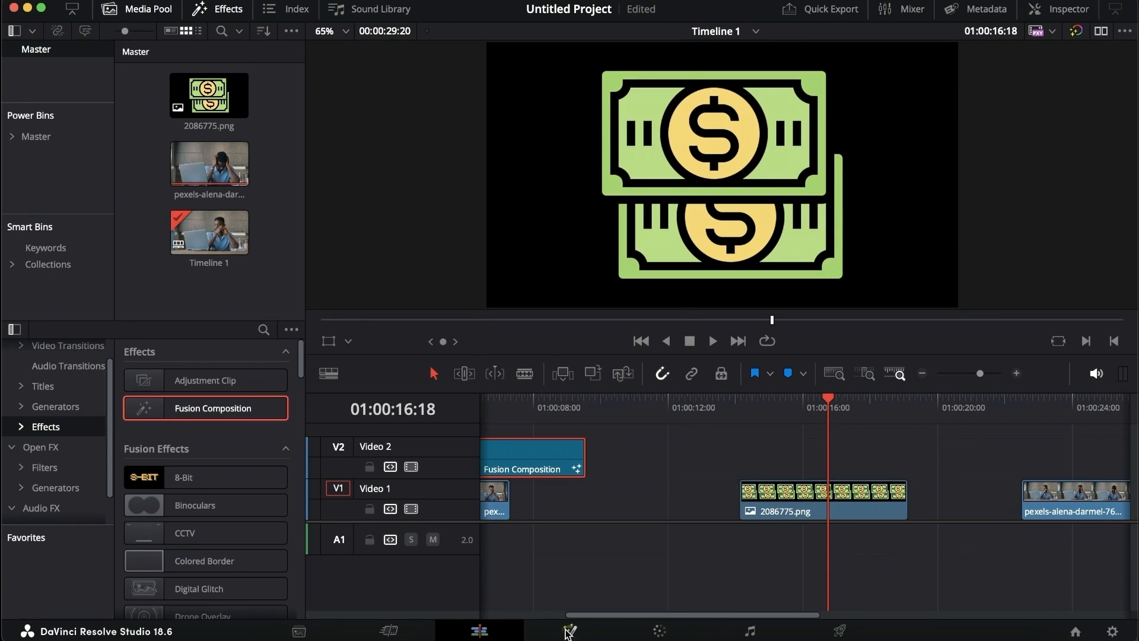
click(570, 630)
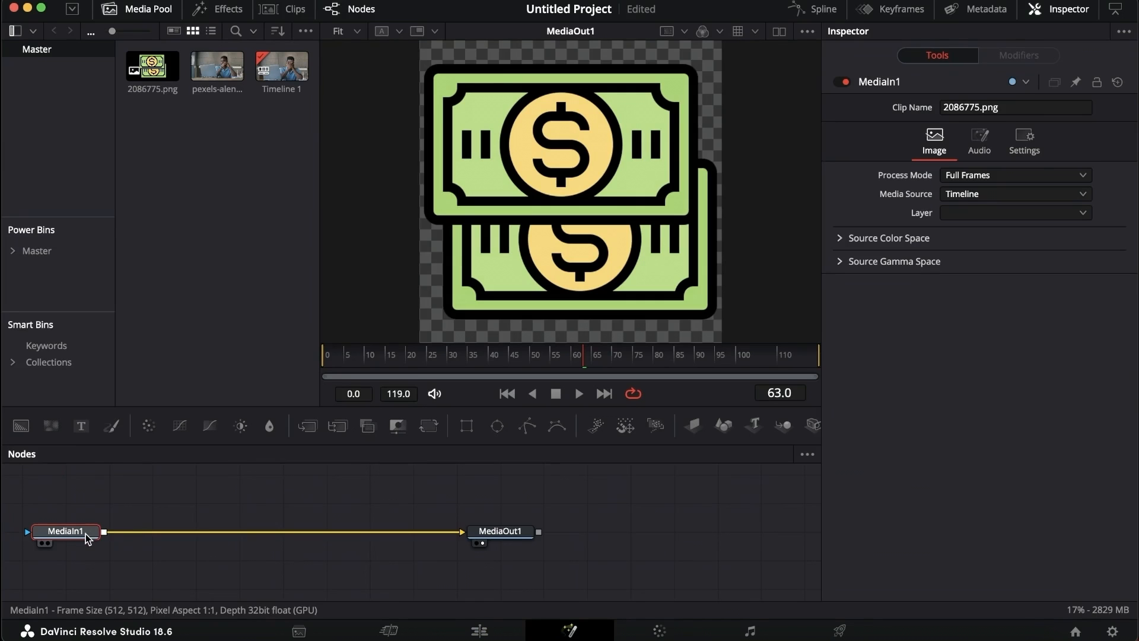
click(480, 630)
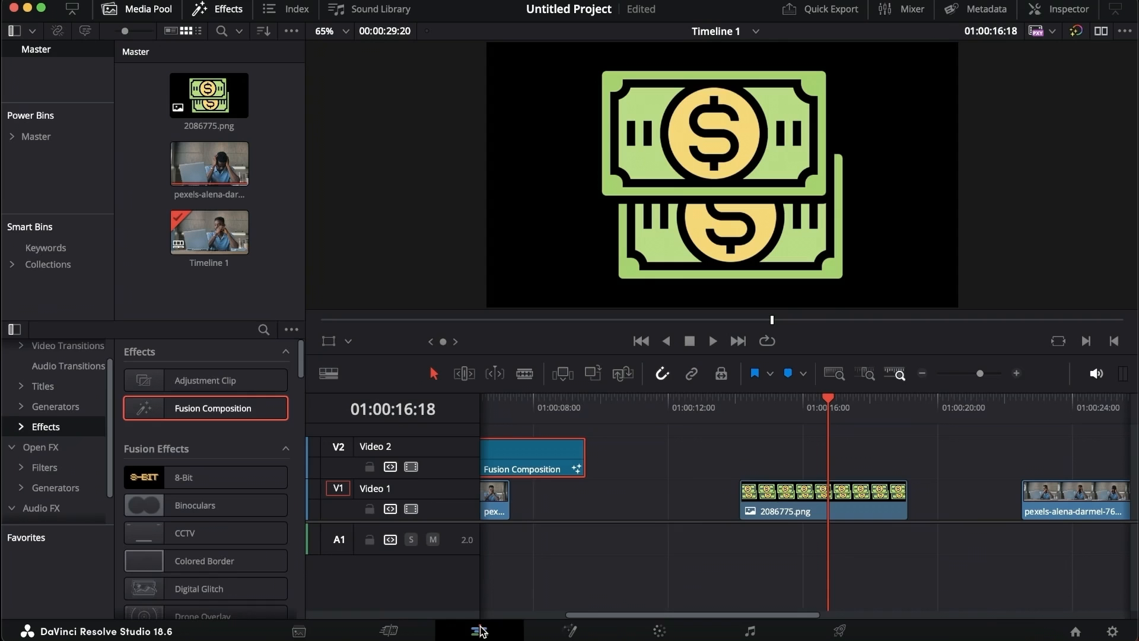
- Park the playhead at 01:00:24:12 over the last Pexels video on Video 1 and open it in the Fusion page
scroll(937, 487, right, 5)
click(761, 410)
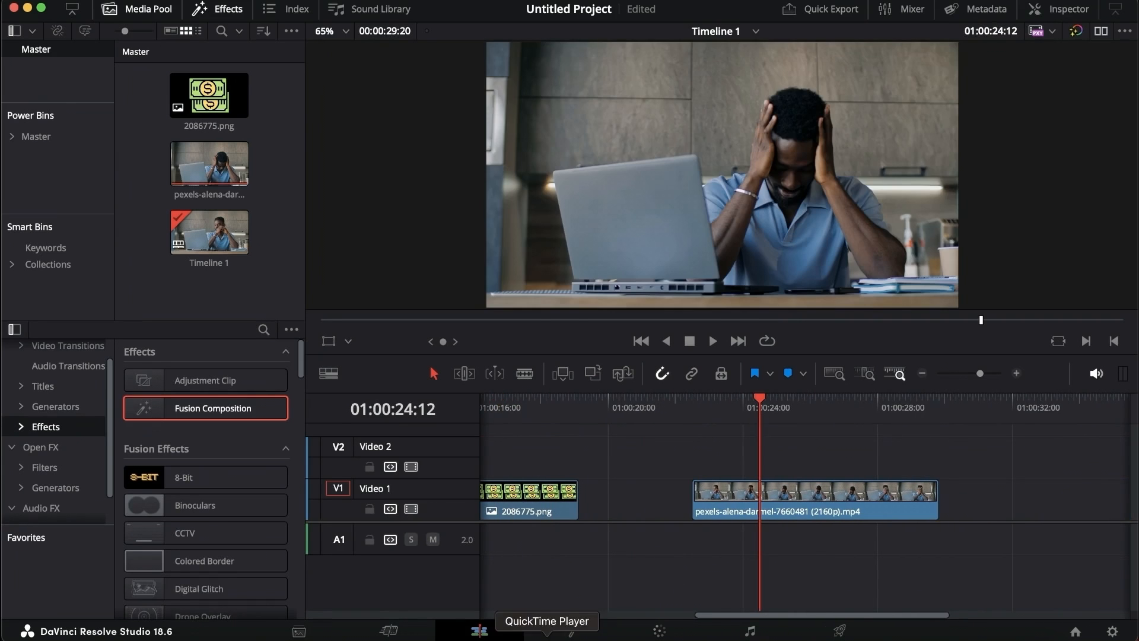
click(569, 629)
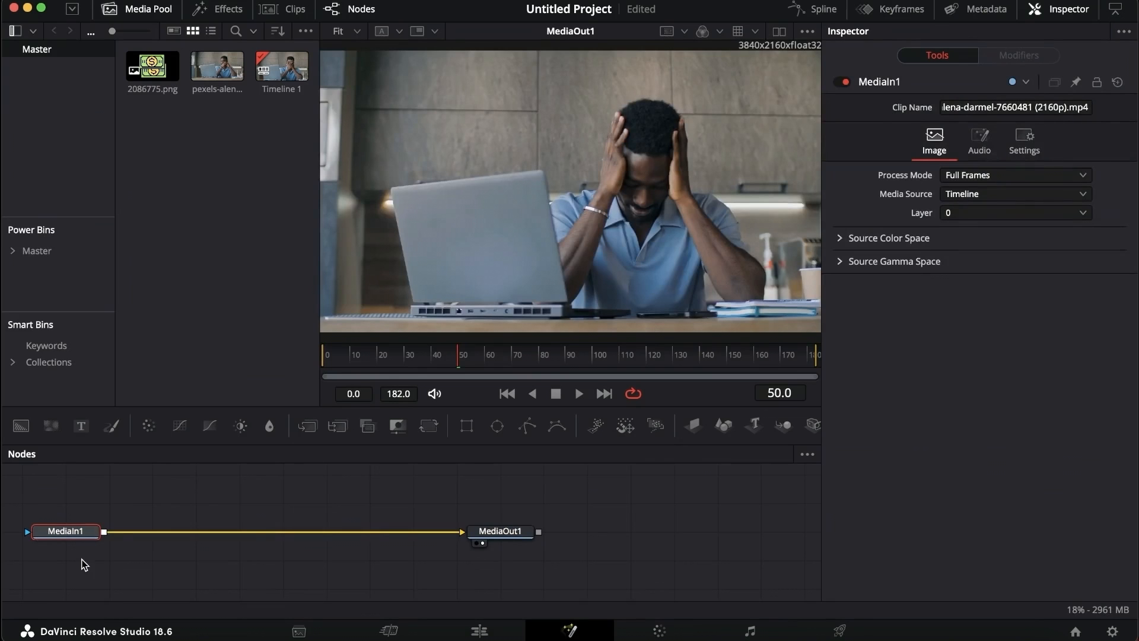
click(480, 630)
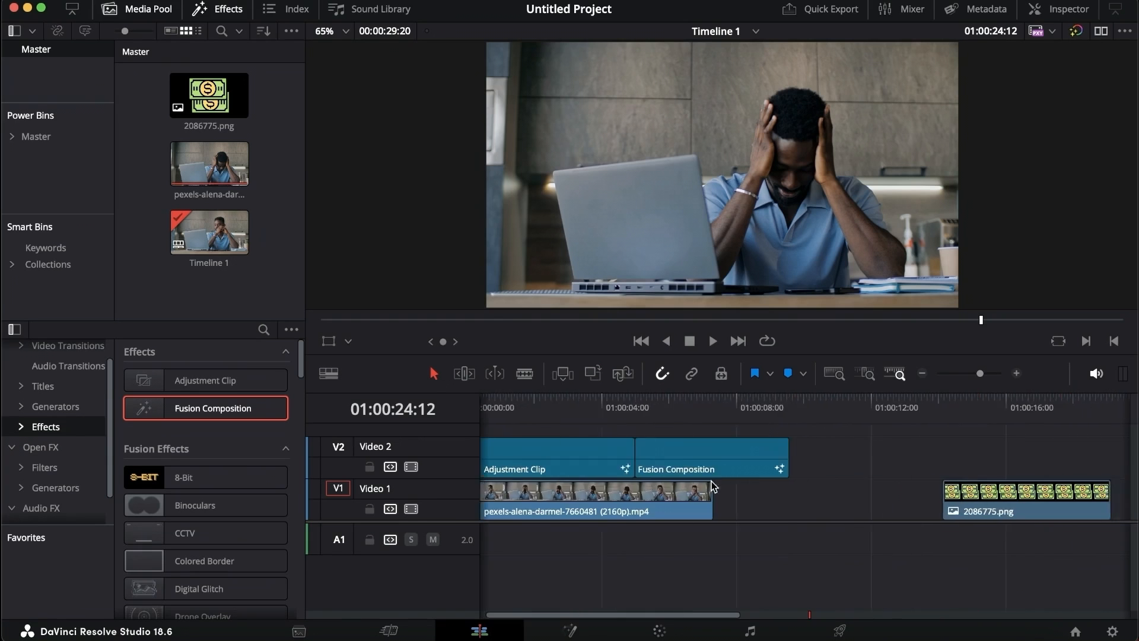
click(569, 630)
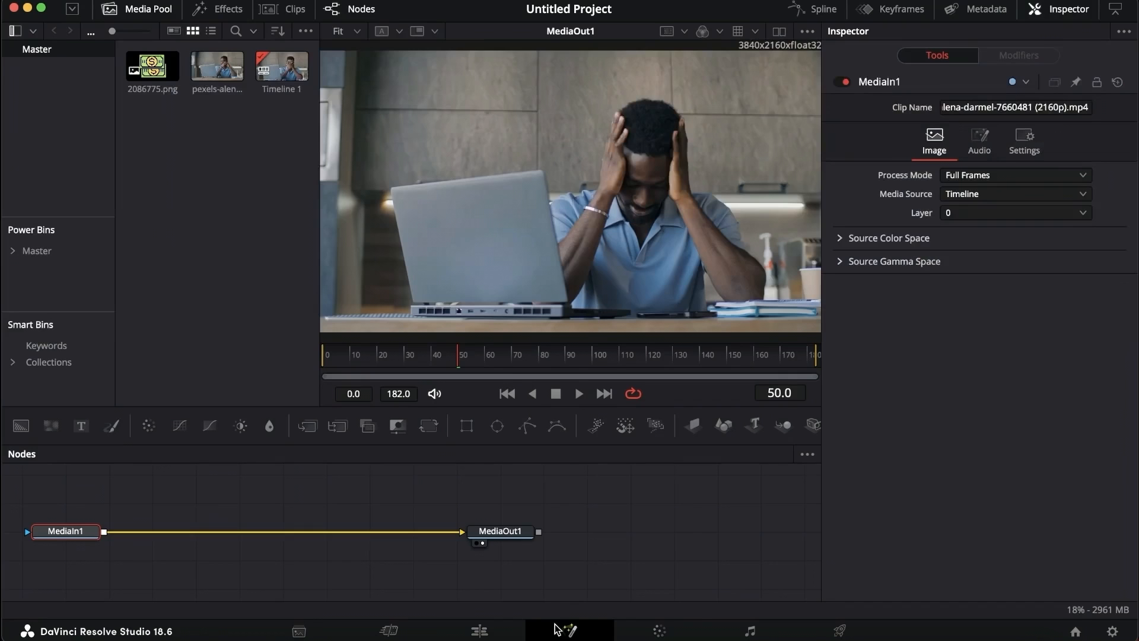
- Replace the Pexels video's MediaIn1 node with a Background node connected to MediaOut1
key(Delete)
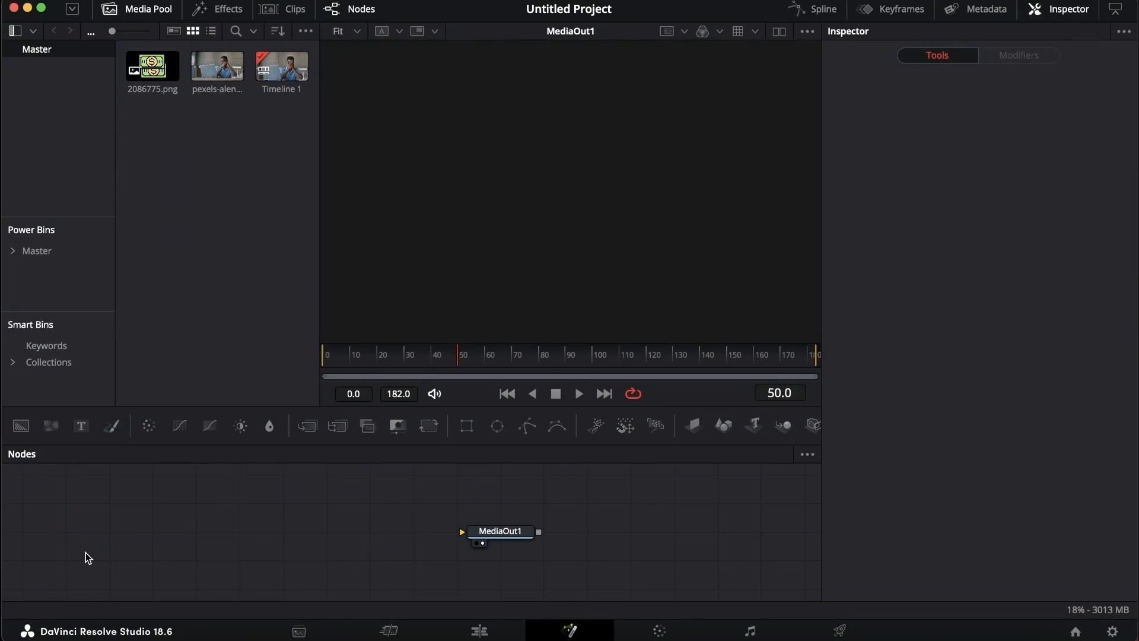
drag(21, 425, 643, 549)
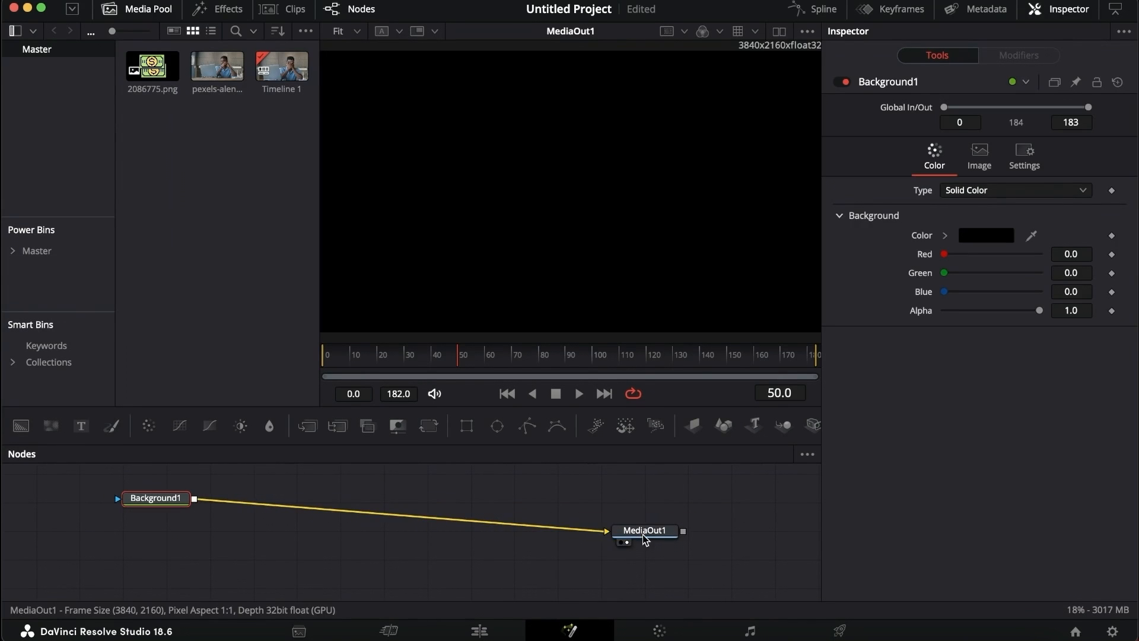
- Return to the Edit page and play the timeline from just before the last Pexels video
click(515, 620)
click(929, 397)
key(space)
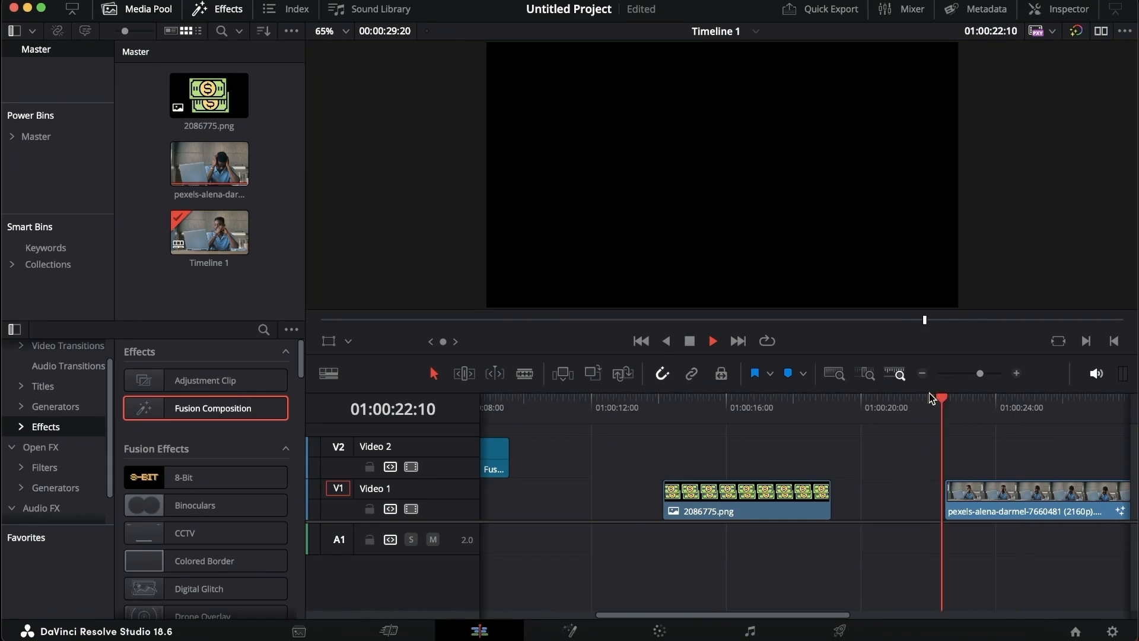
- Stop playback and delete every clip on Video 1 and Video 2 to empty the timeline
key(space)
click(944, 506)
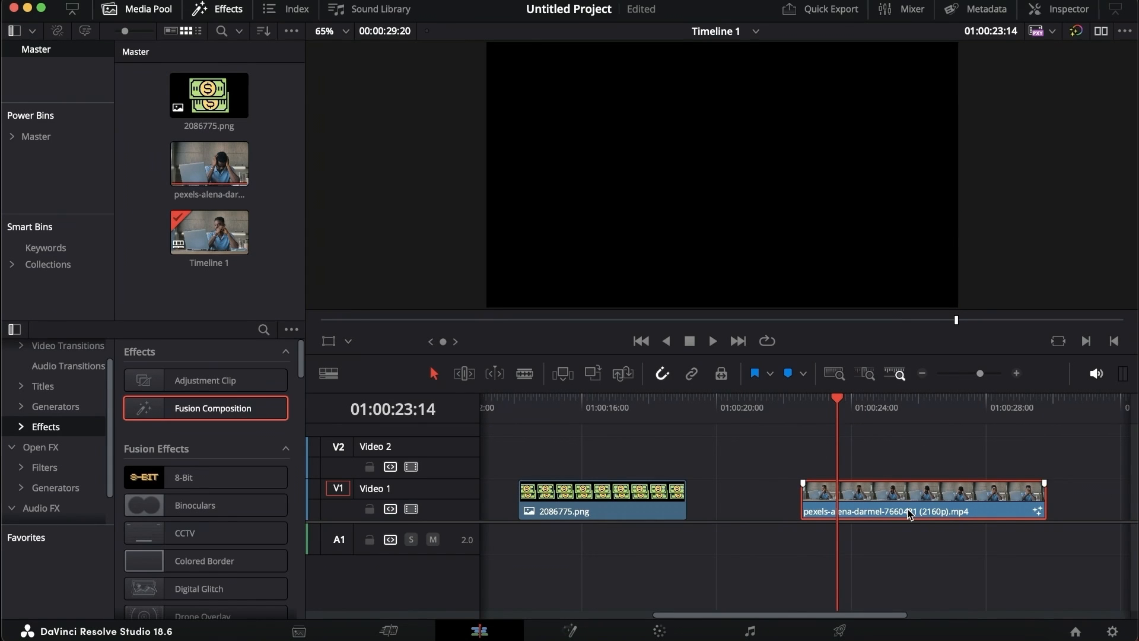
key(BackSpace)
click(633, 509)
key(BackSpace)
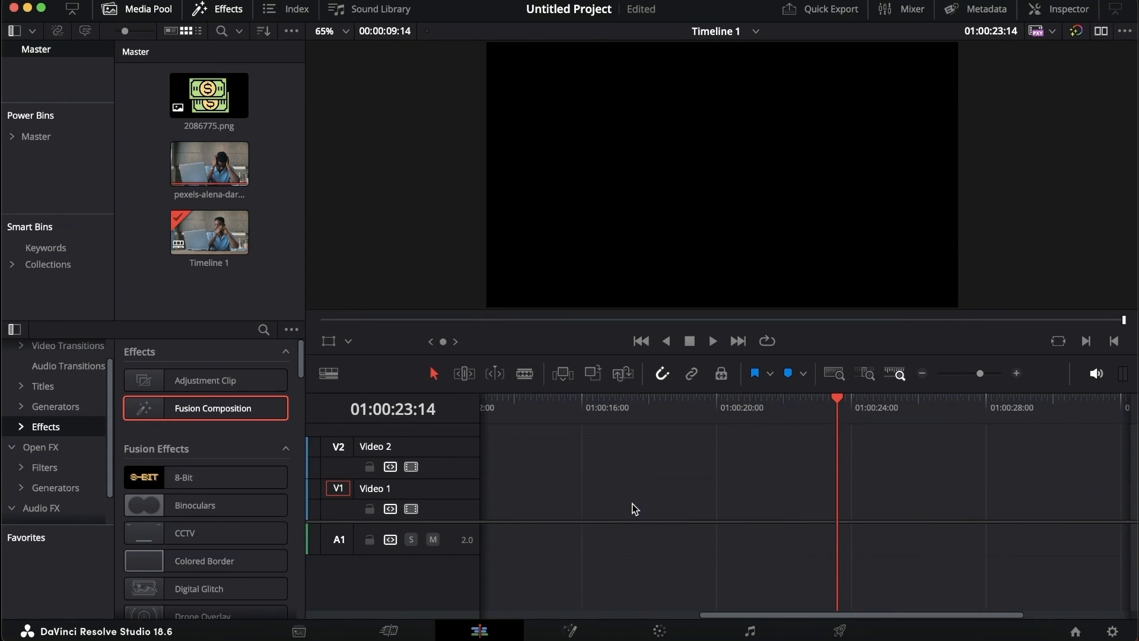
drag(795, 529, 582, 425)
key(BackSpace)
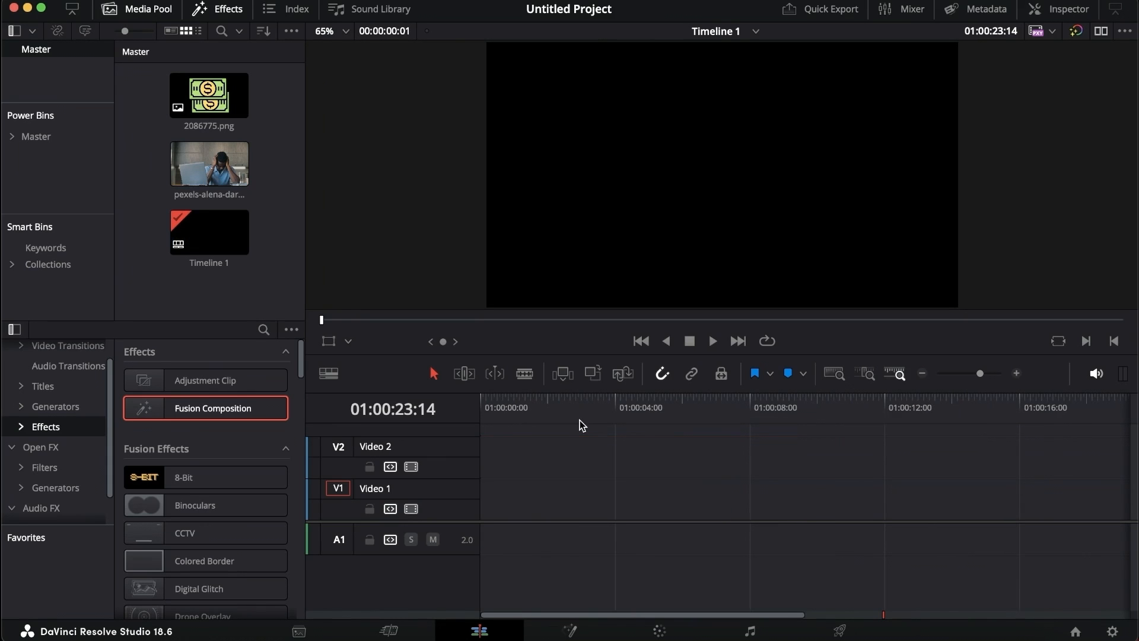
- Place a Fusion Composition at the start of Video 1 and open it in the Fusion page at 01:00:00:00
drag(203, 408, 575, 496)
click(605, 424)
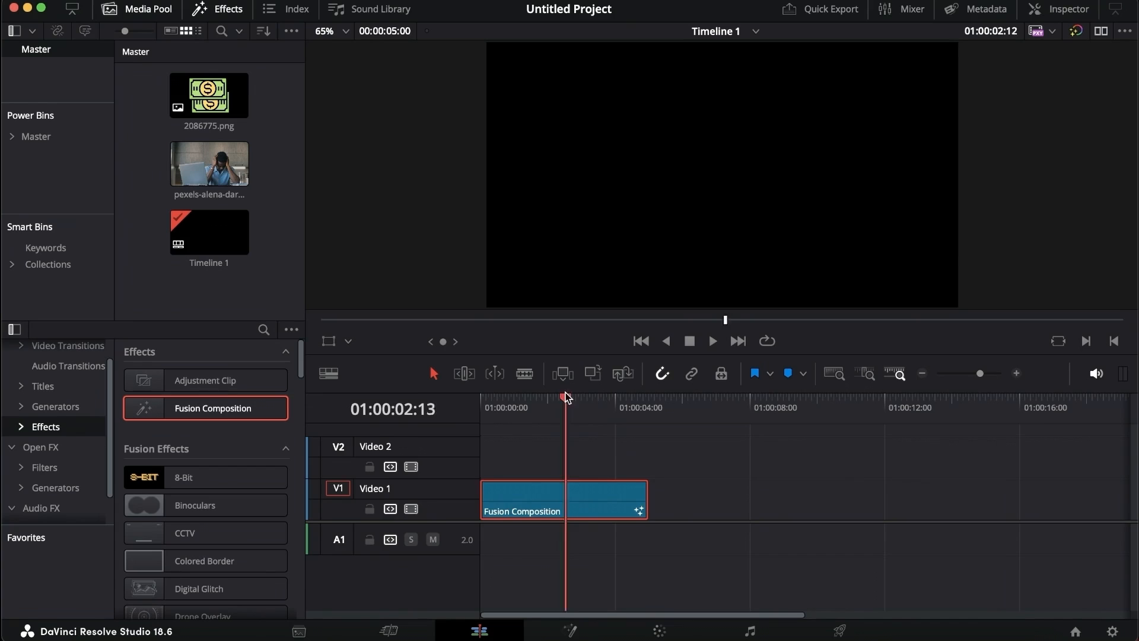
drag(565, 393, 445, 394)
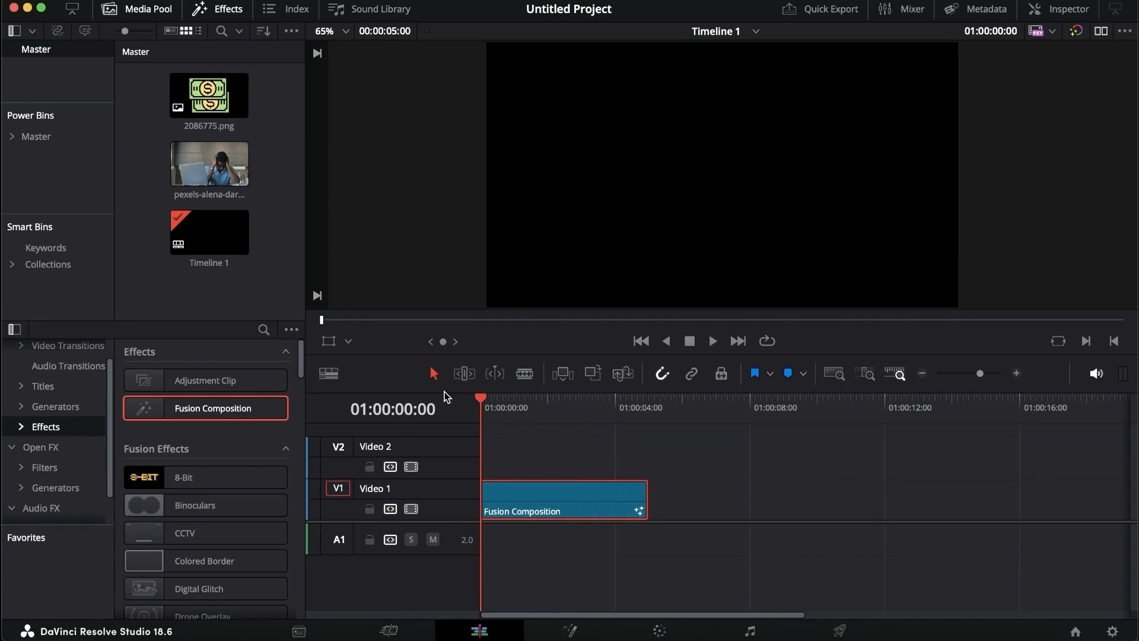
click(569, 630)
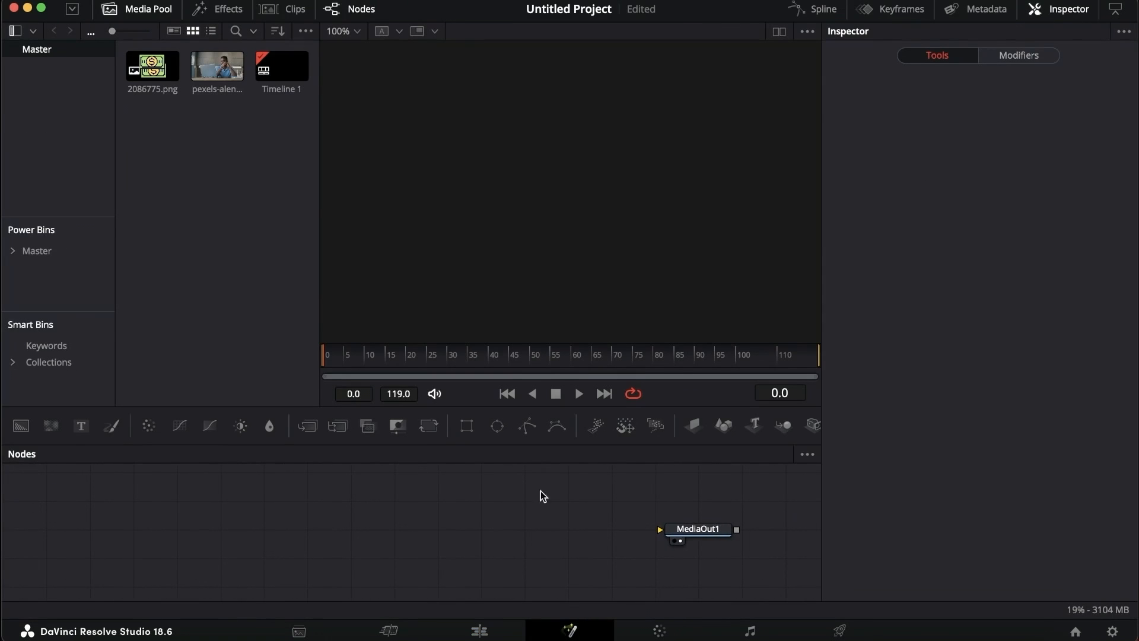
- Add a Background node to the composition and connect it to MediaOut1
click(1079, 11)
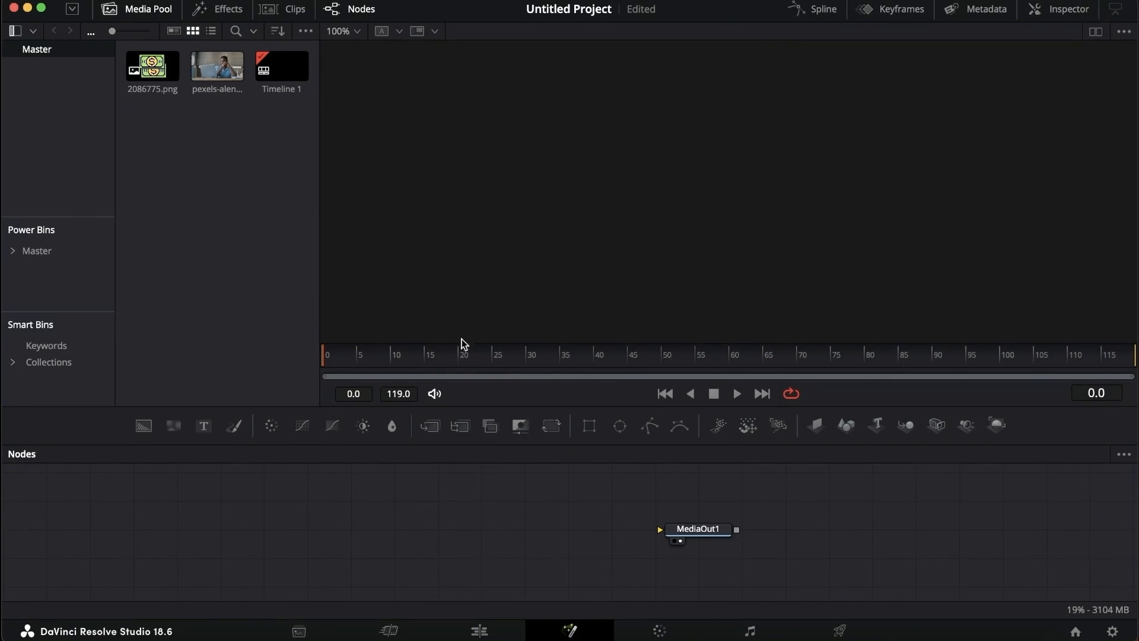
drag(111, 494, 451, 496)
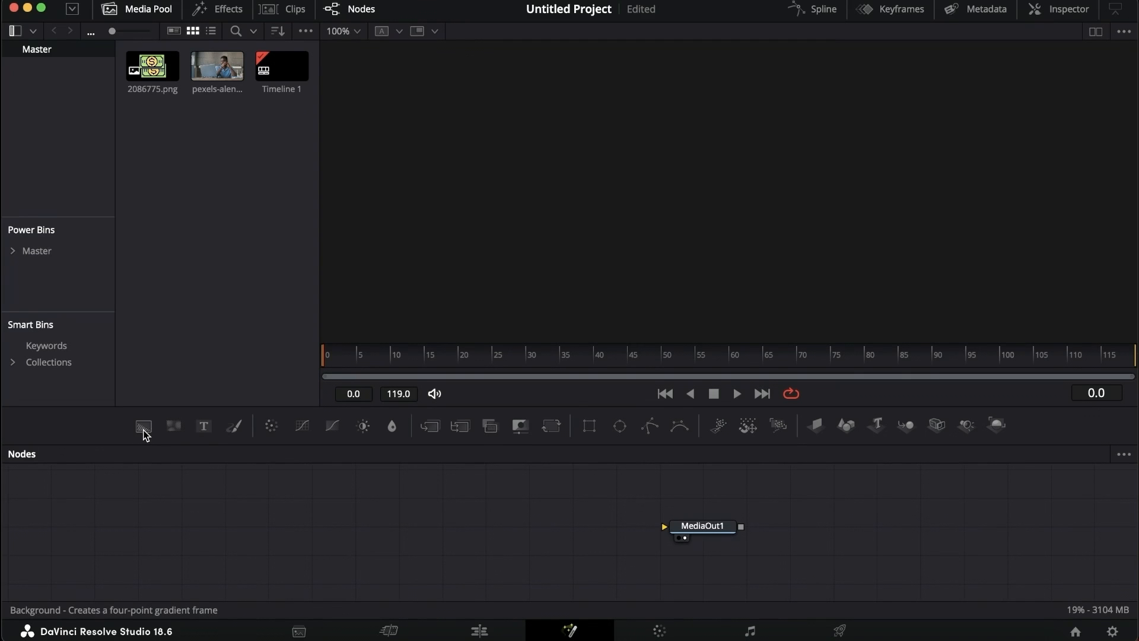
drag(143, 433, 340, 543)
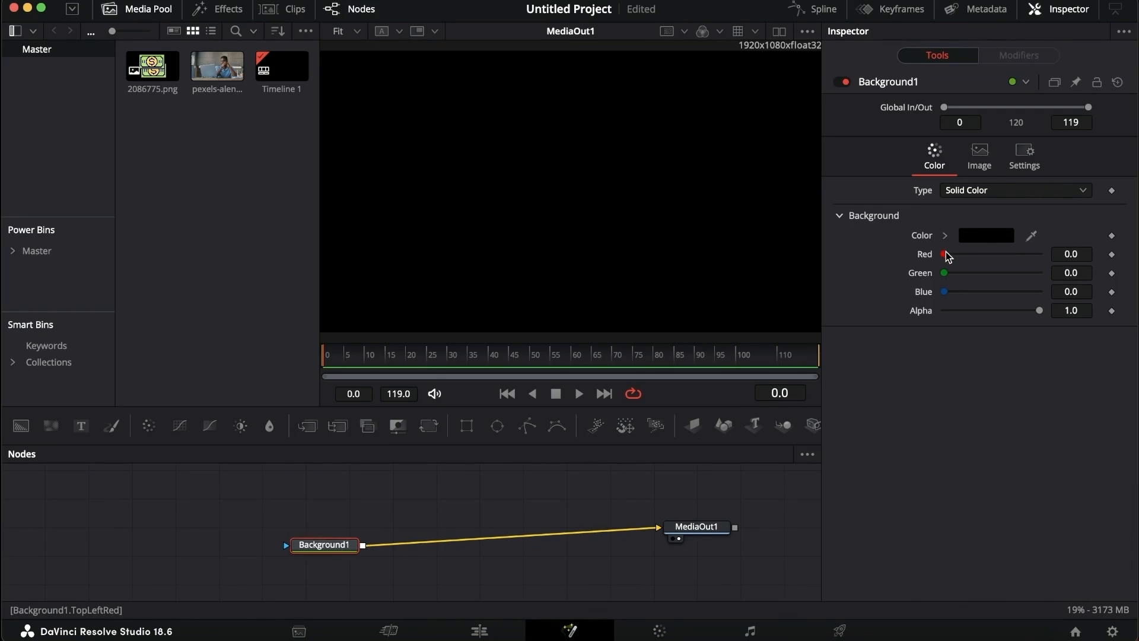
mouse_move(945, 254)
mouse_down()
mouse_move(974, 257)
mouse_move(936, 257)
mouse_up()
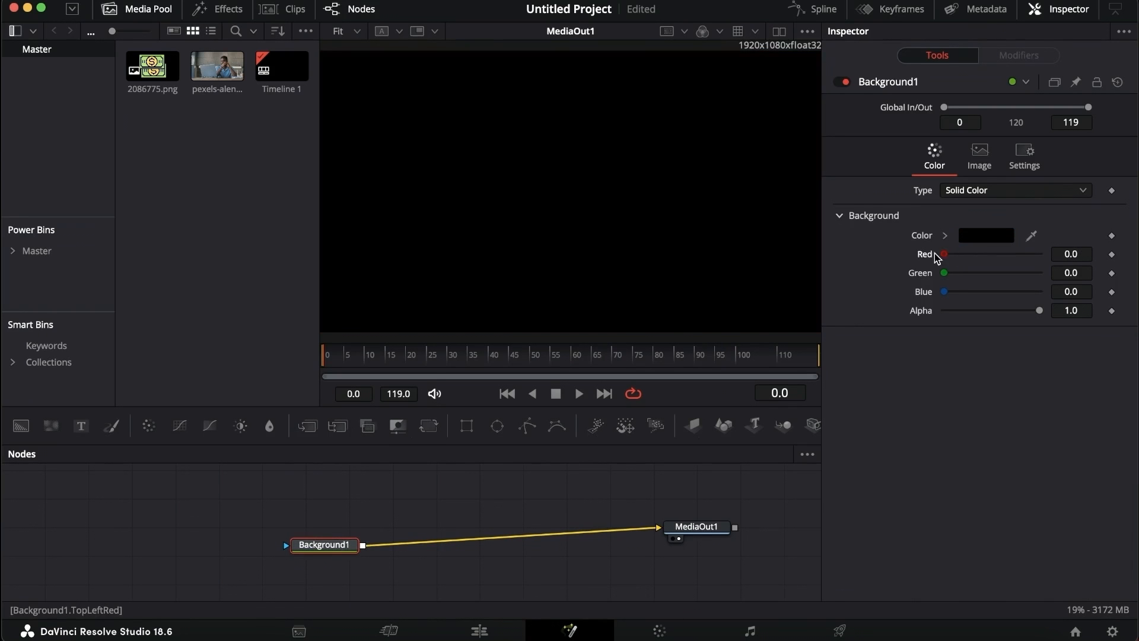
click(973, 238)
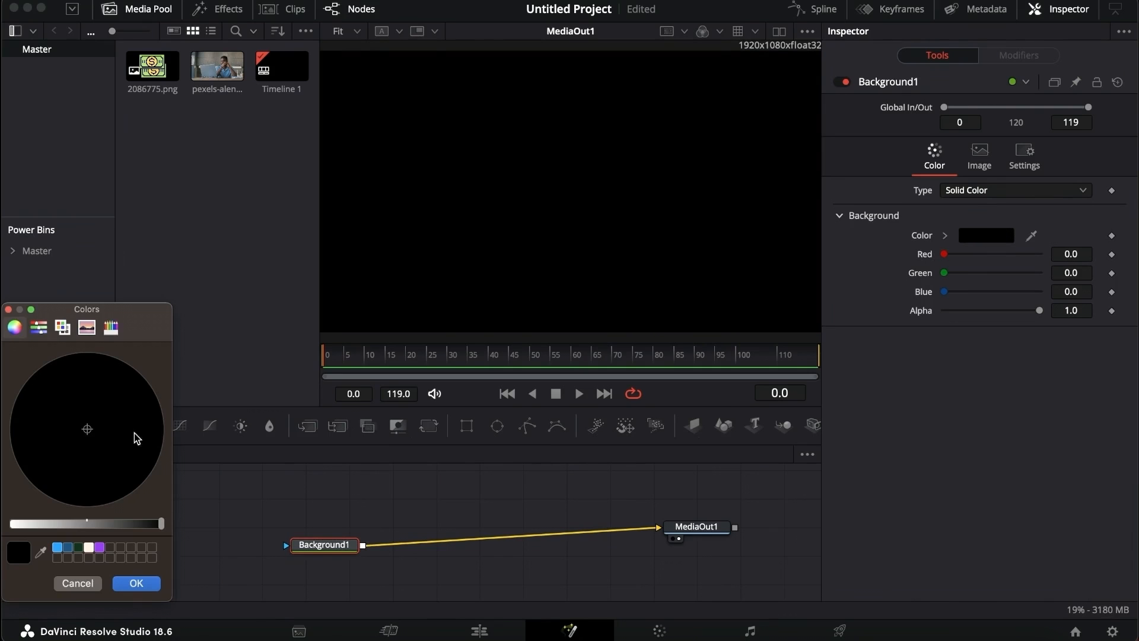
drag(76, 524, 7, 523)
click(110, 425)
drag(121, 428, 92, 533)
click(84, 585)
- Set Background1's color type to Horizontal and make its left color white
click(999, 190)
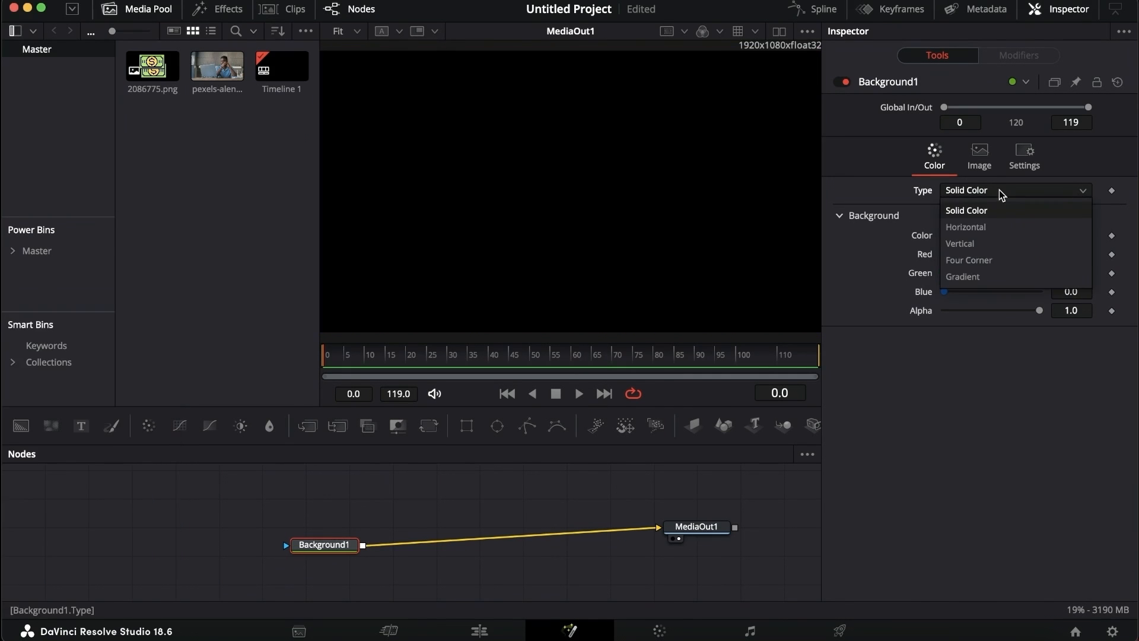
click(988, 229)
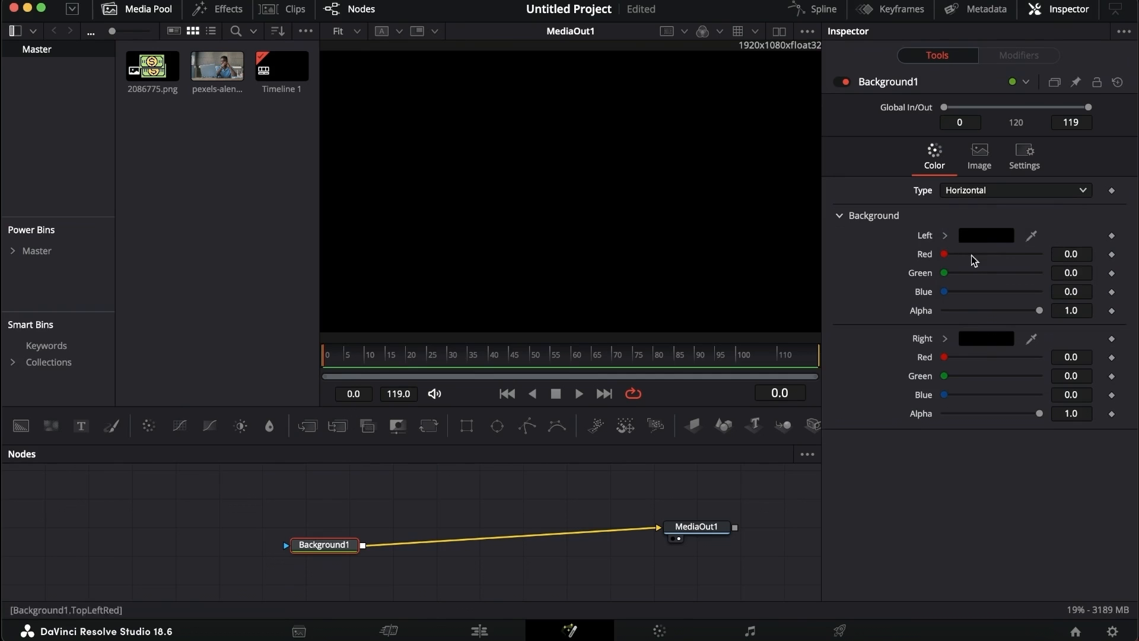
click(985, 237)
drag(36, 522, 8, 523)
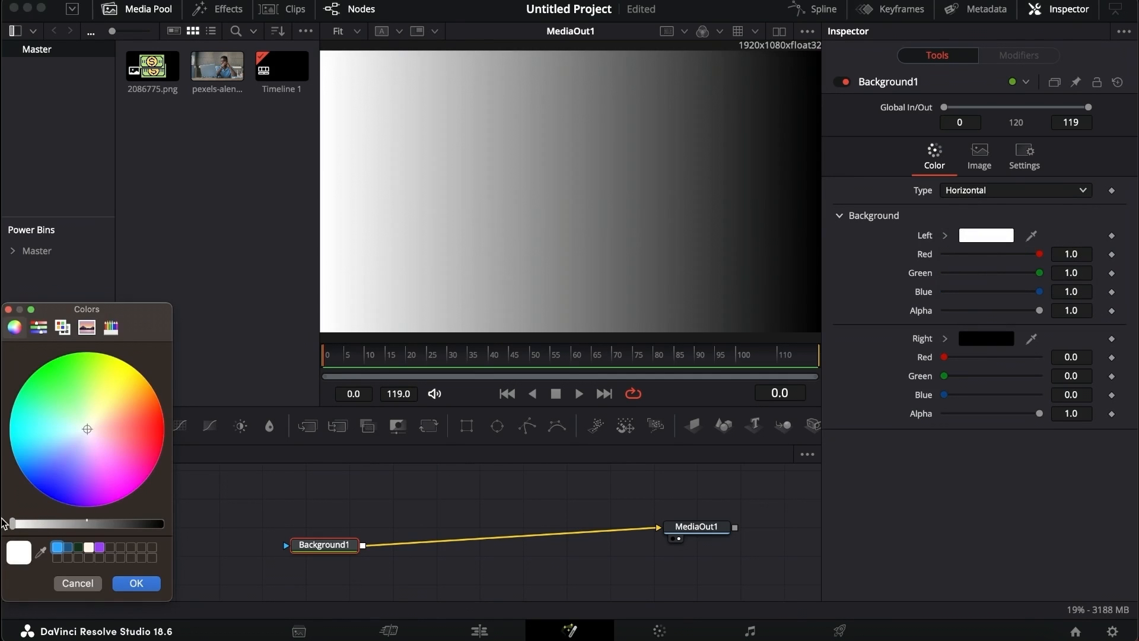
click(135, 584)
- Preview Background1's Vertical color type, and set the type to Gradient
click(1005, 188)
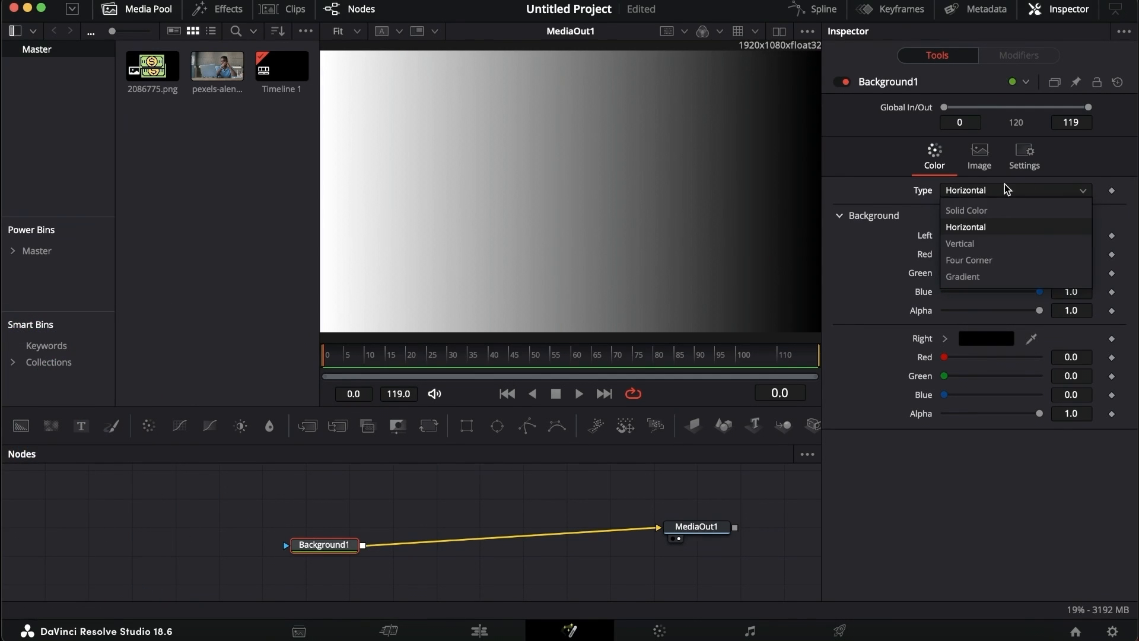
click(999, 242)
click(981, 187)
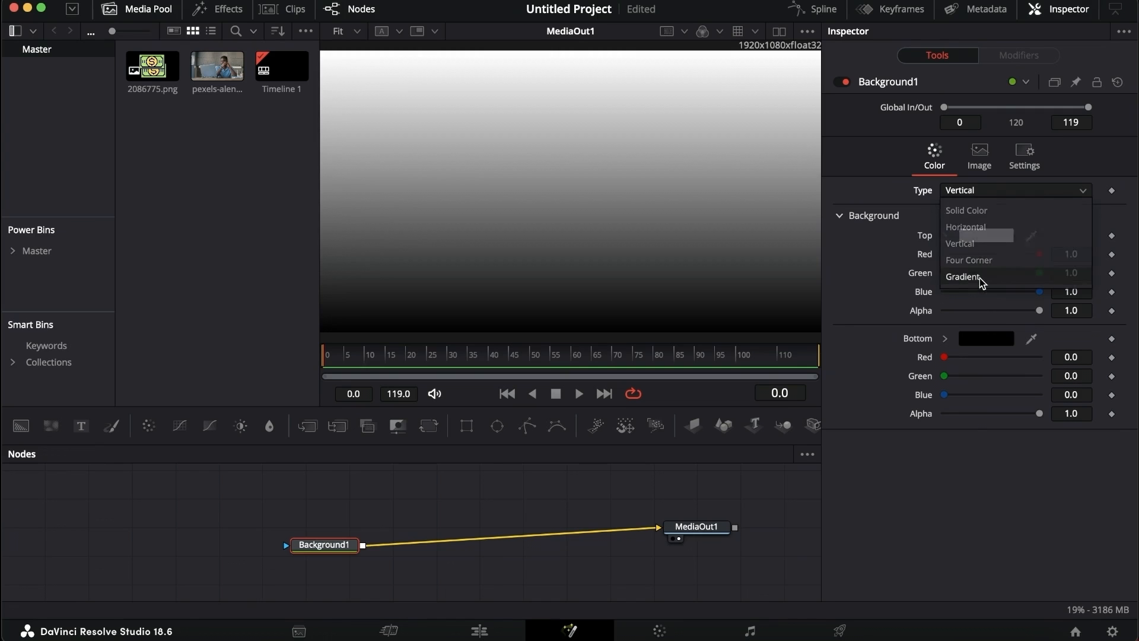
click(980, 278)
click(976, 190)
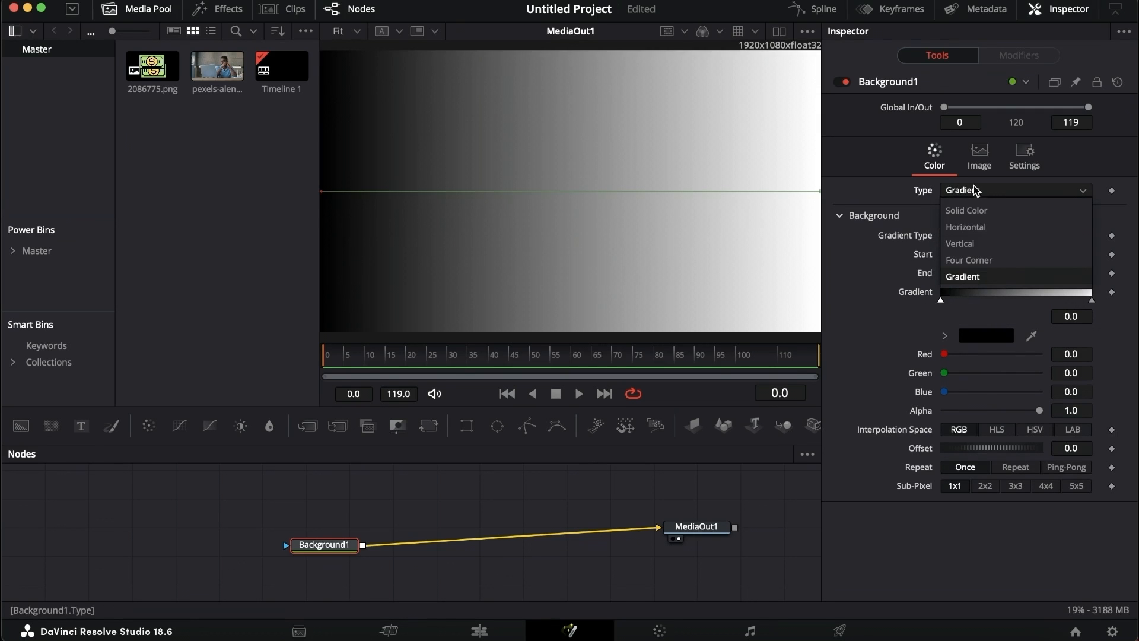
click(857, 209)
- Reposition the linear gradient's start to about X 0.54, Y 0.96 and its end to about X 0.56, Y 0.05
scroll(717, 201, left, 2)
scroll(369, 207, up, 2)
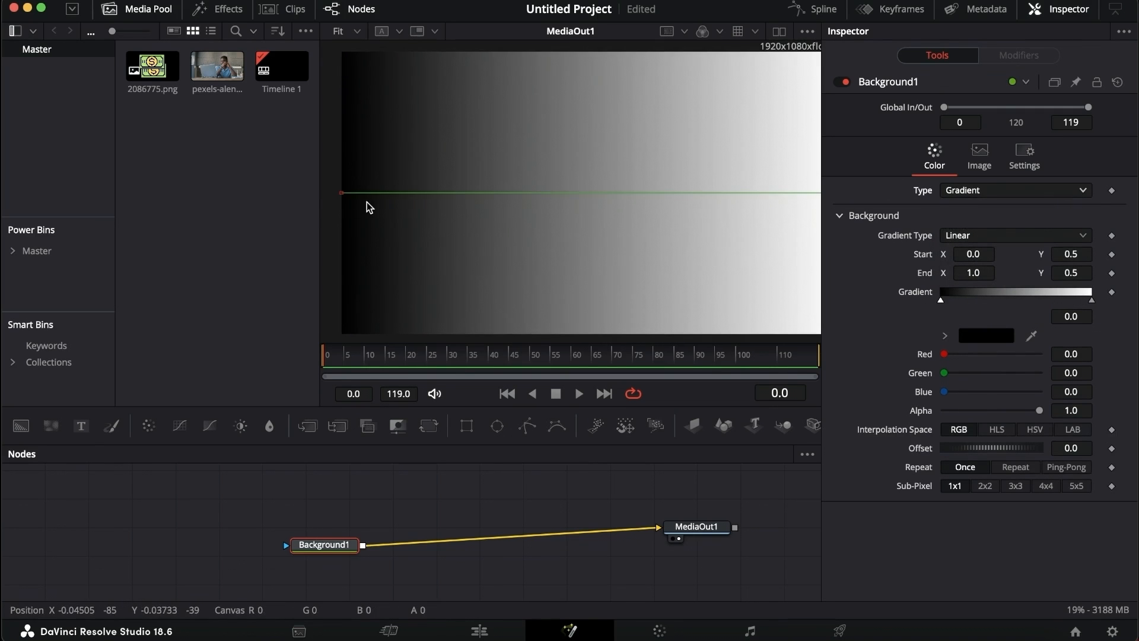
drag(333, 201, 551, 68)
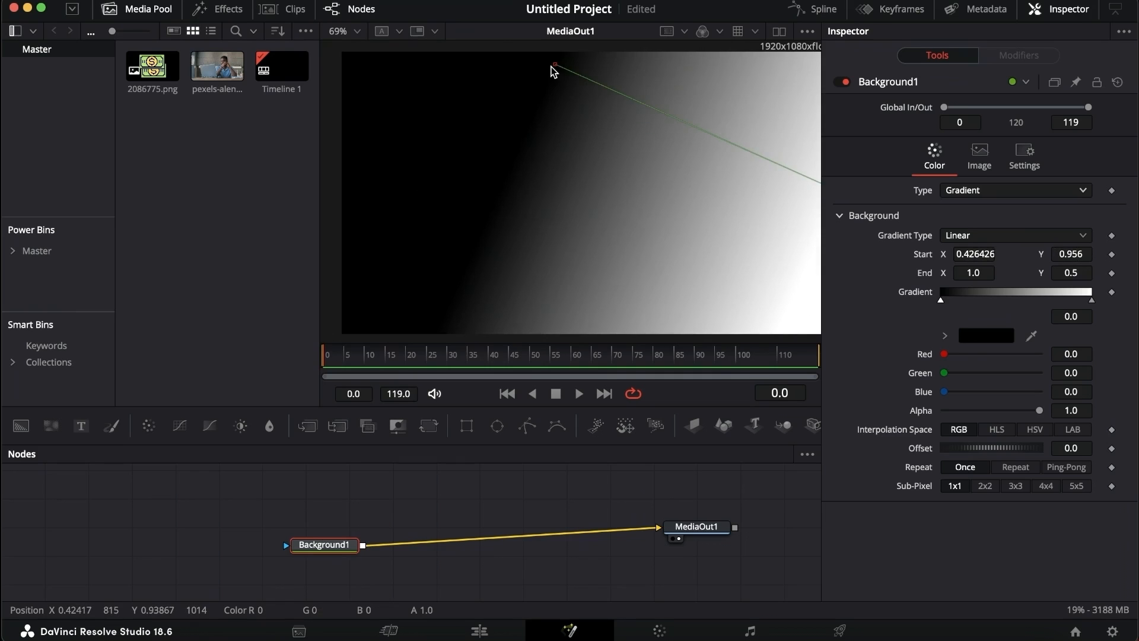
scroll(551, 67, right, 3)
drag(725, 194, 539, 321)
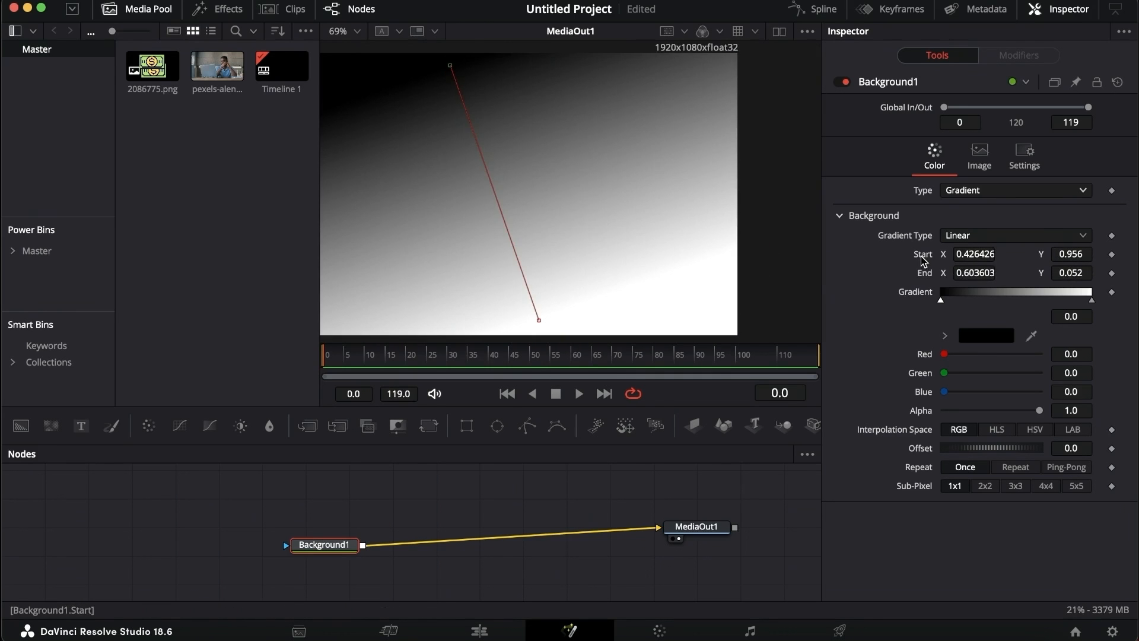
mouse_move(967, 255)
mouse_down()
mouse_move(1027, 256)
mouse_move(808, 256)
mouse_move(1044, 256)
mouse_move(957, 275)
mouse_up()
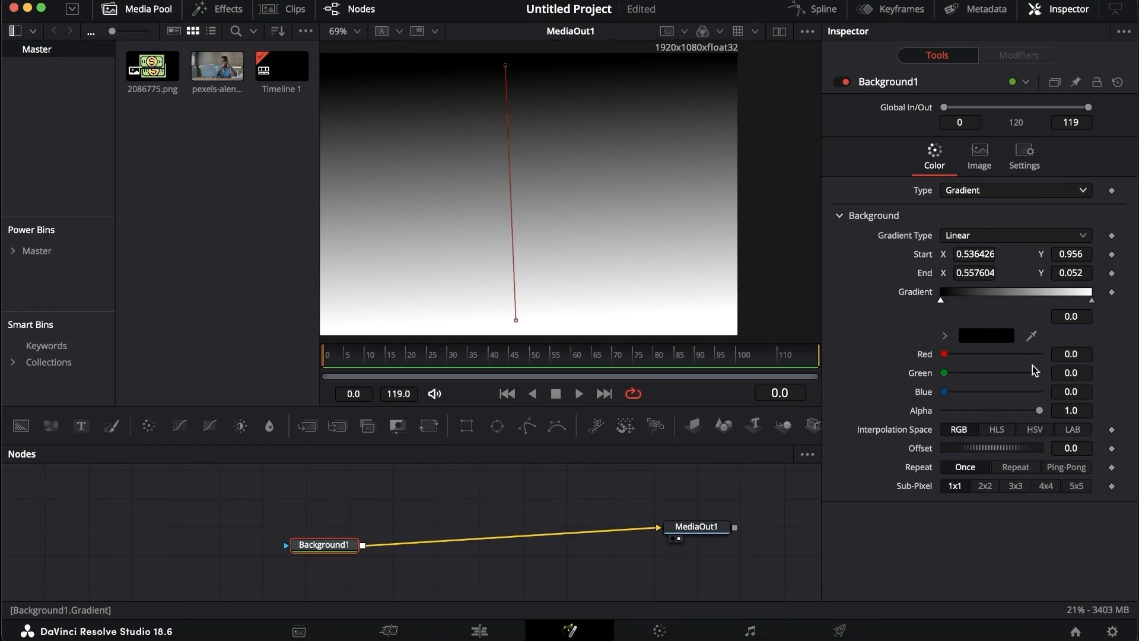
- Set the color of the gradient's start stop to bright red
click(1011, 337)
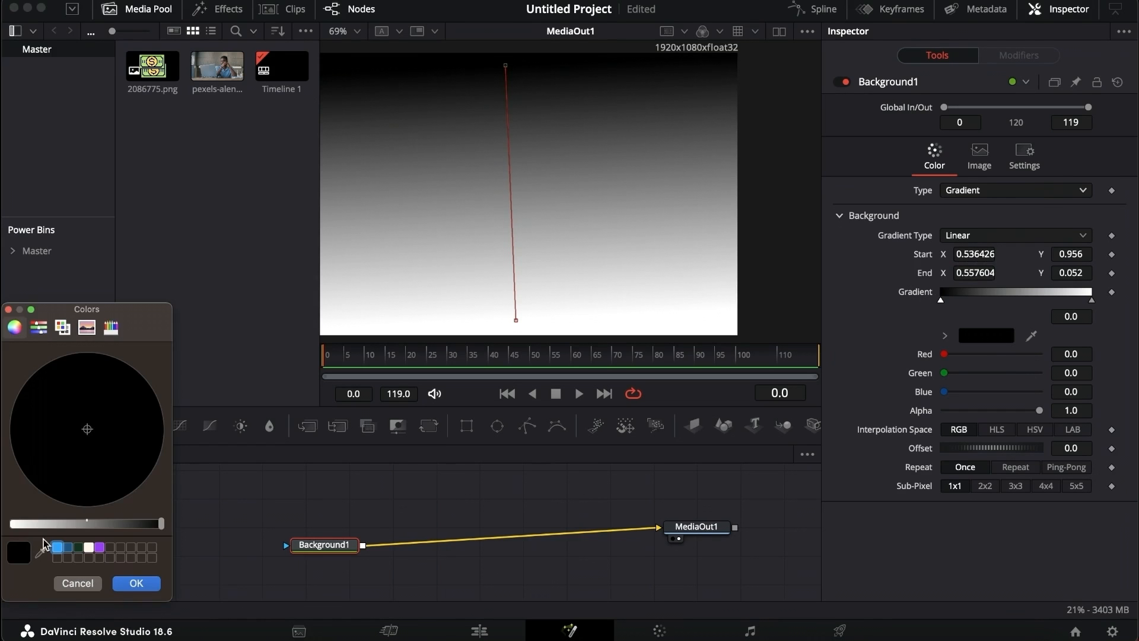
drag(36, 524, 160, 523)
click(159, 425)
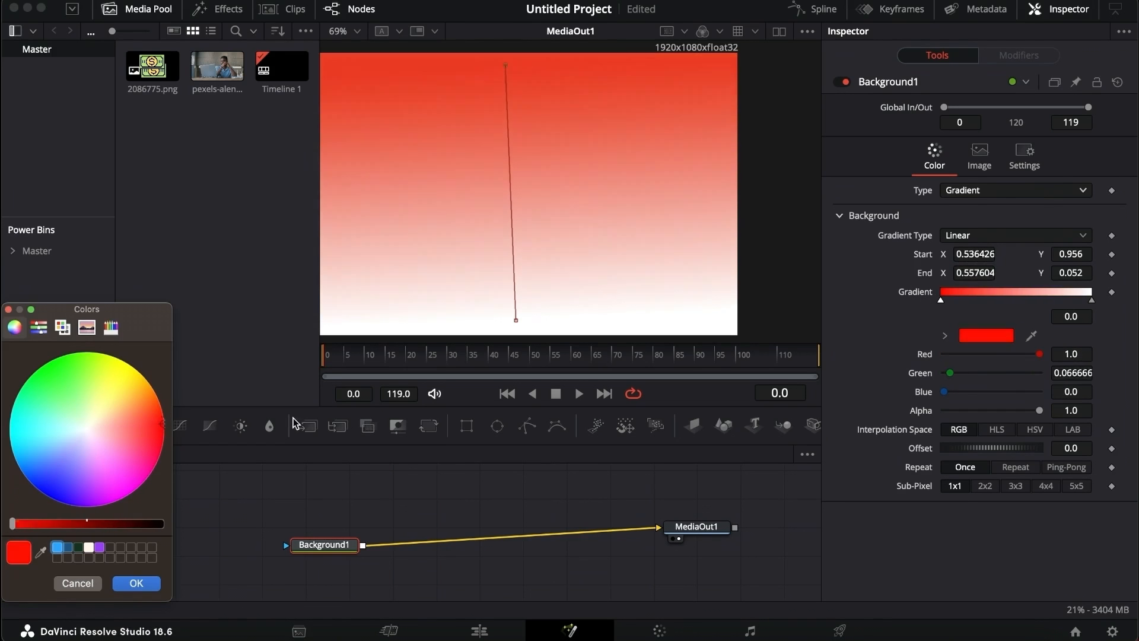
click(137, 583)
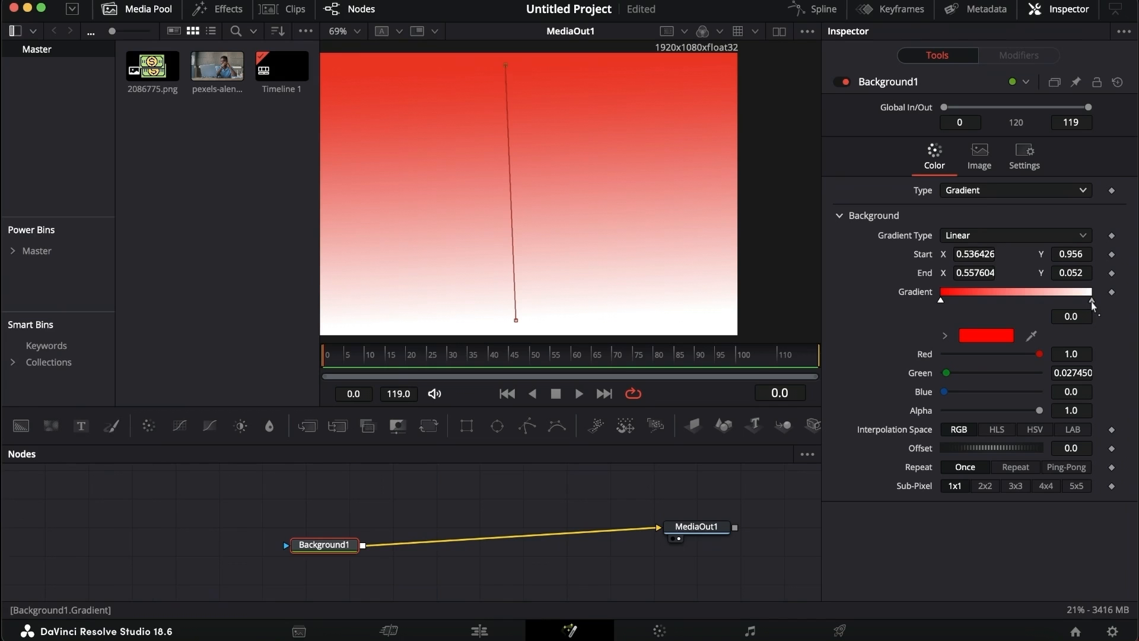
- Set the color of the gradient's end stop to blue, with Red 0.0, Green about 0.19 and Blue 1.0
click(1092, 300)
click(998, 340)
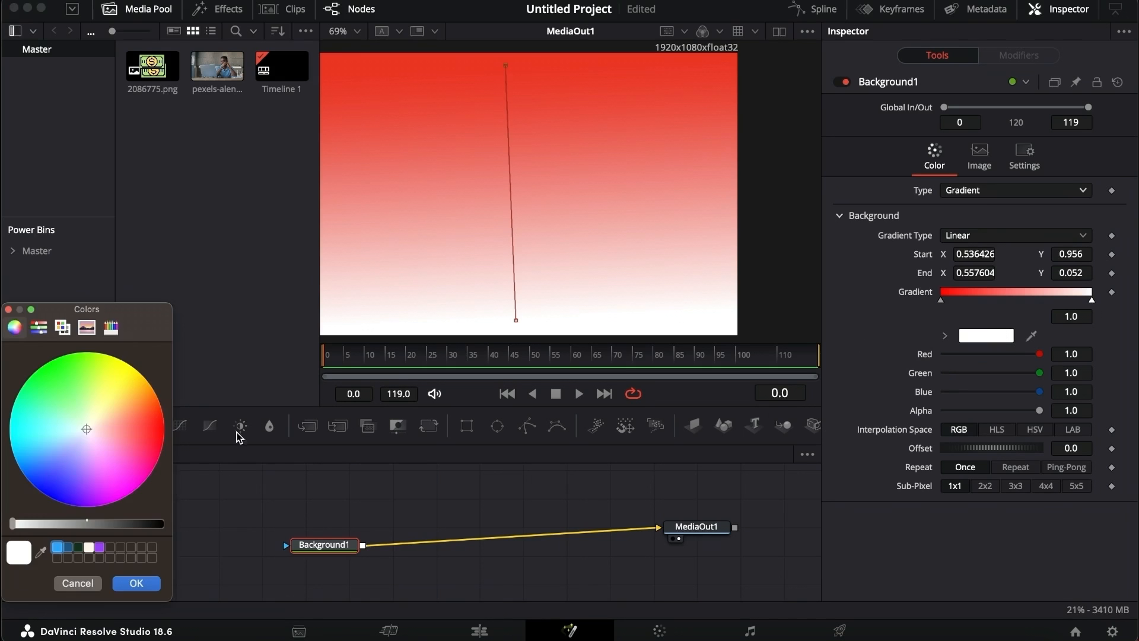
click(57, 546)
click(136, 583)
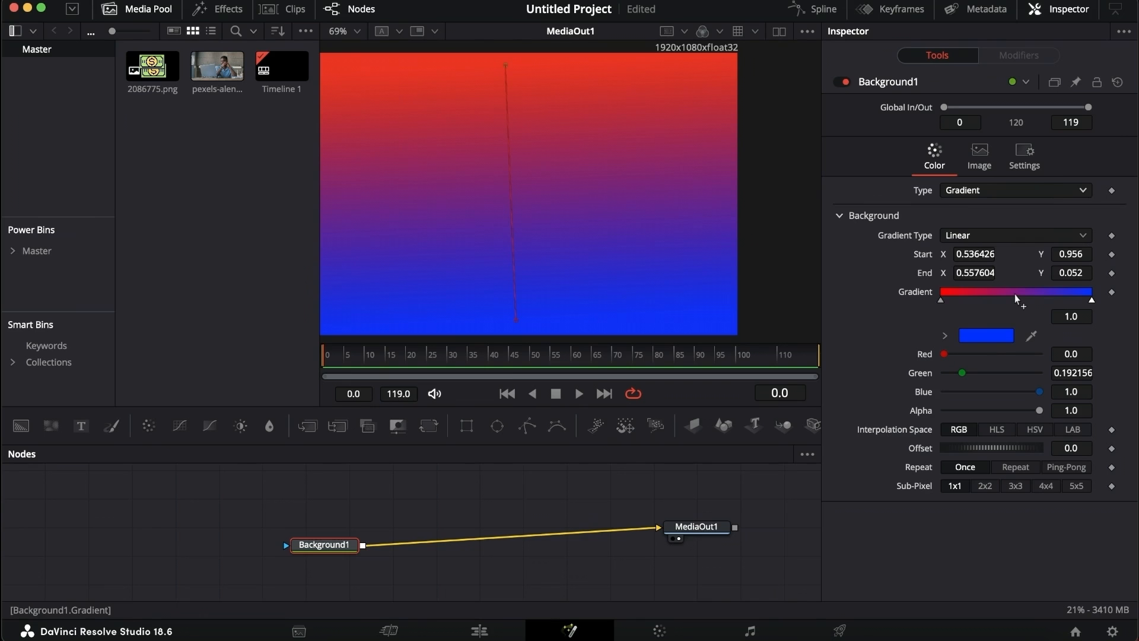
- Add a middle gradient stop at about 0.48 and color it green
click(1014, 294)
drag(1015, 302, 1013, 314)
click(1001, 336)
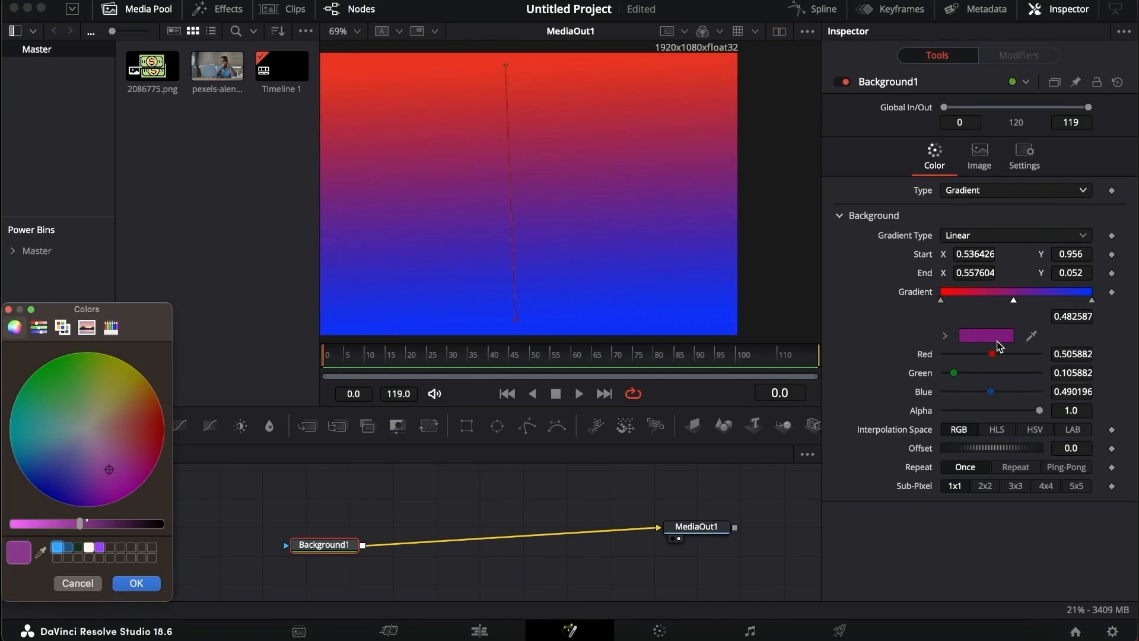
drag(129, 442, 63, 354)
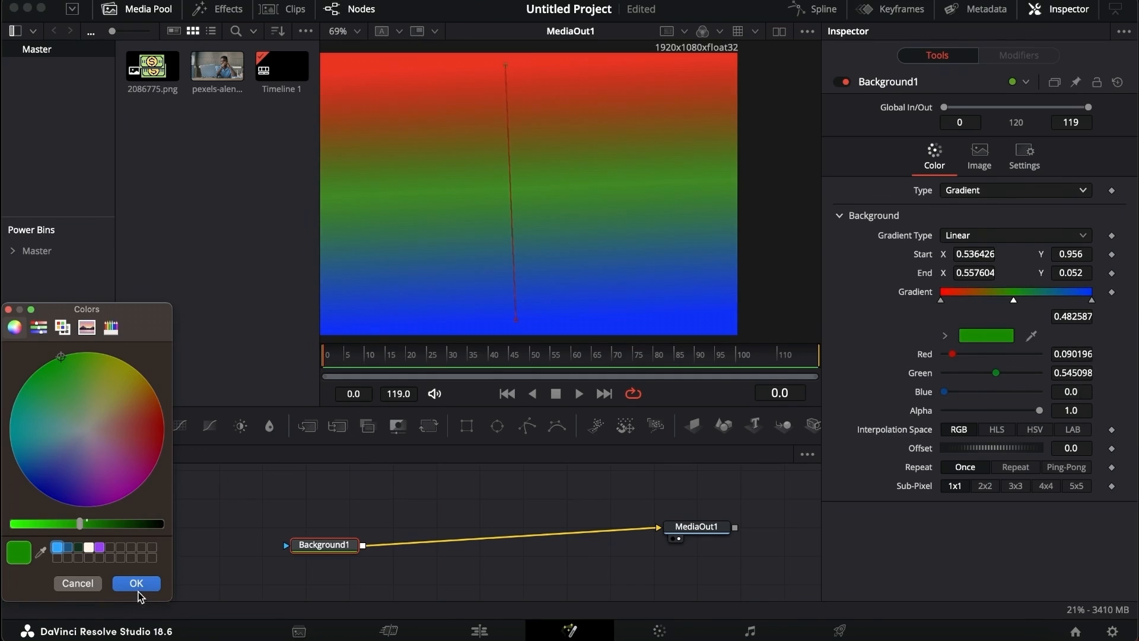
click(136, 588)
- Rearrange the node graph by moving Background1 farther away from MediaOut1
scroll(635, 533, right, 2)
drag(636, 532, 661, 545)
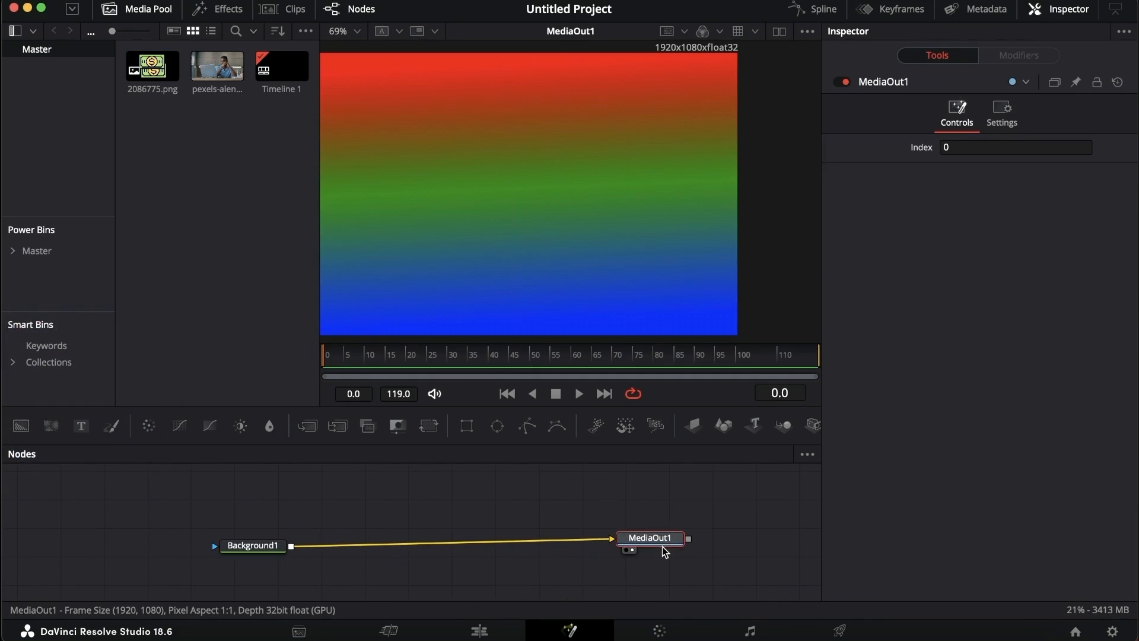
drag(248, 555, 172, 547)
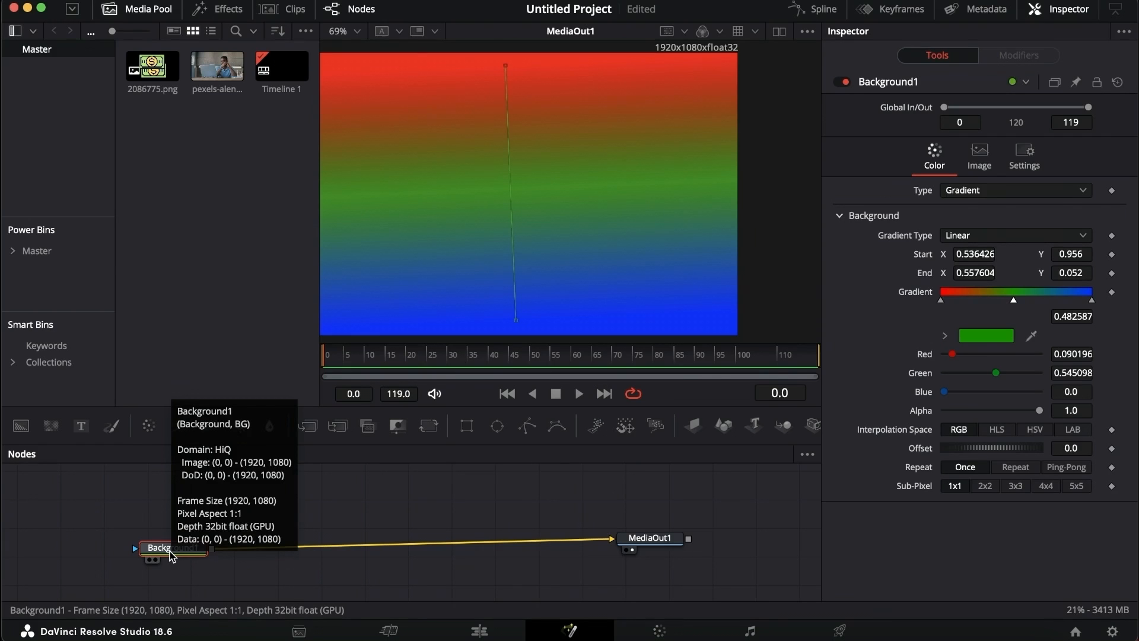
- Try placing an unconnected Text+ node just above Background1
drag(81, 425, 183, 518)
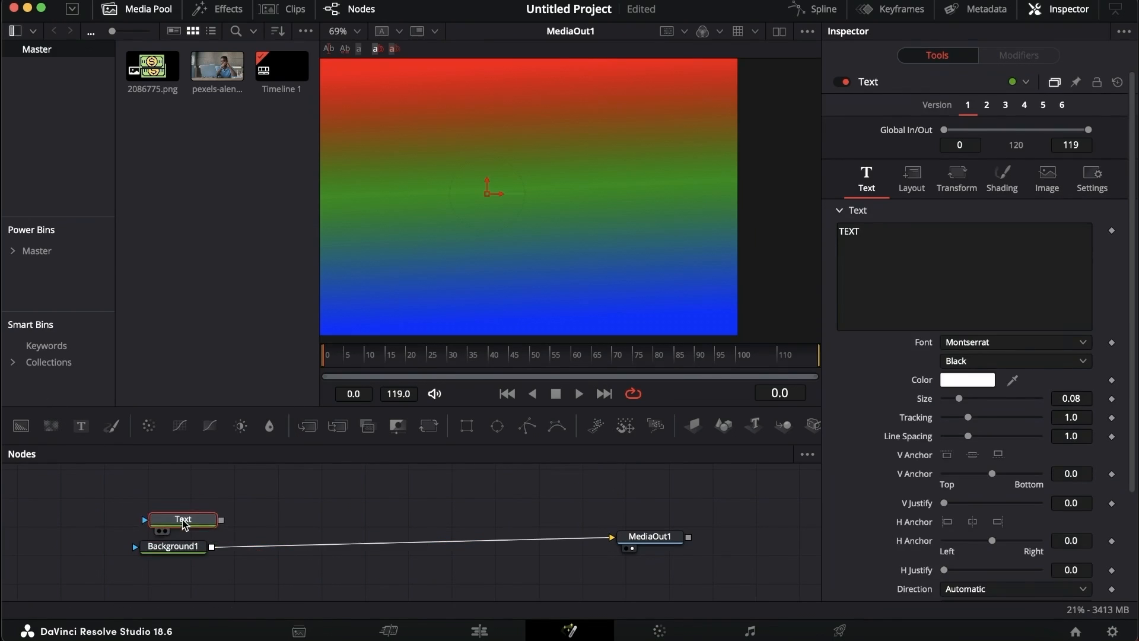
click(438, 545)
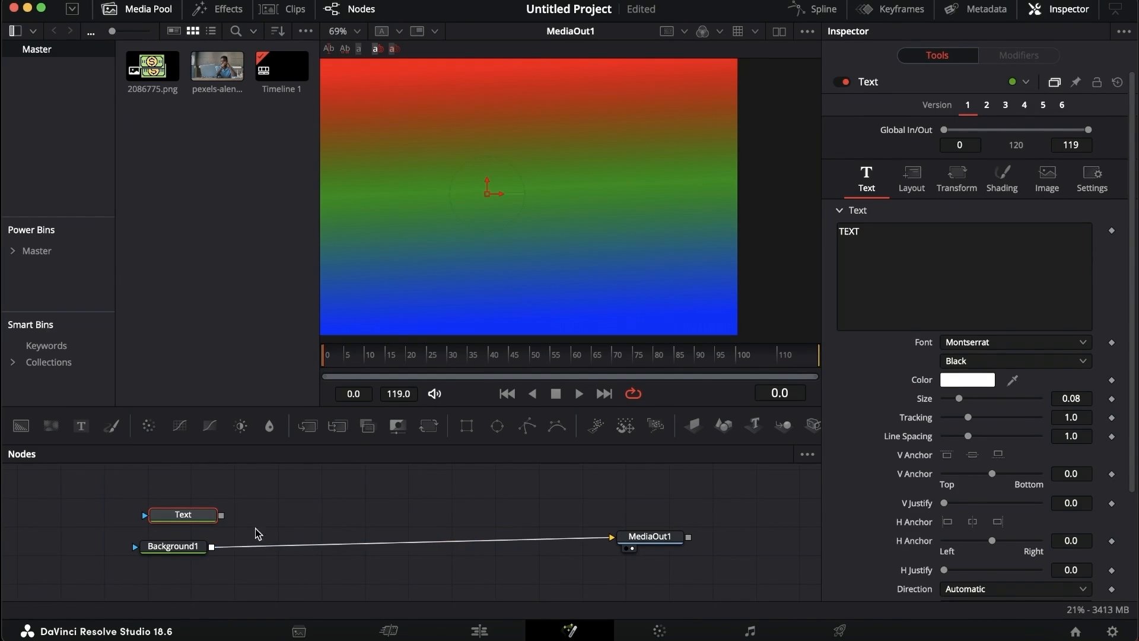
click(446, 546)
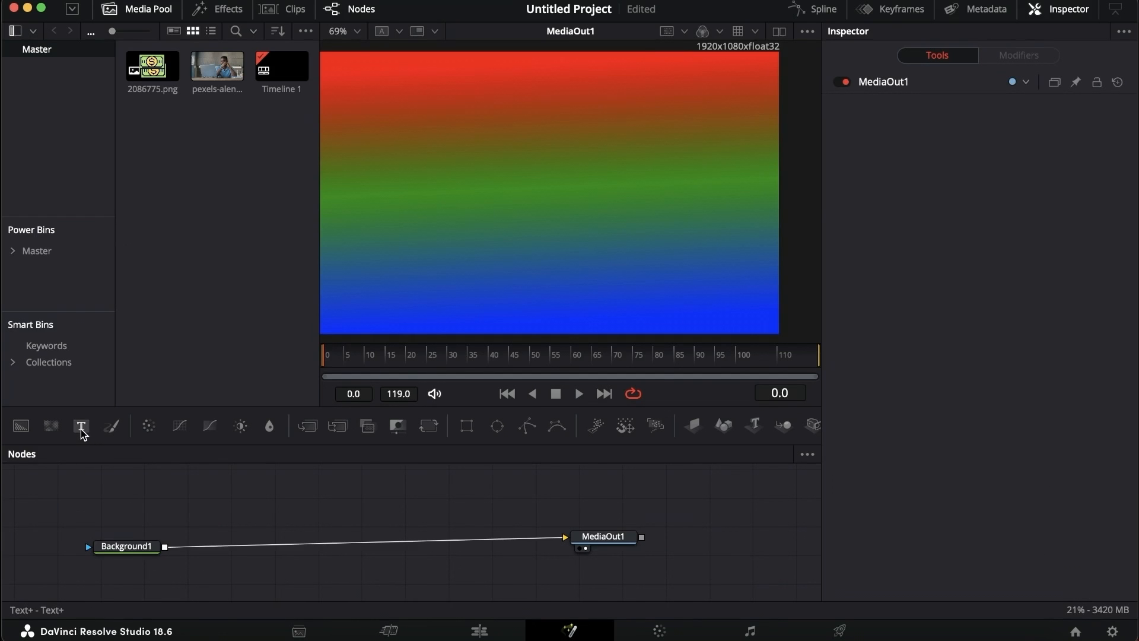
- Add a Text+ node above Background1 with space between them, and select Background1
drag(83, 434, 134, 494)
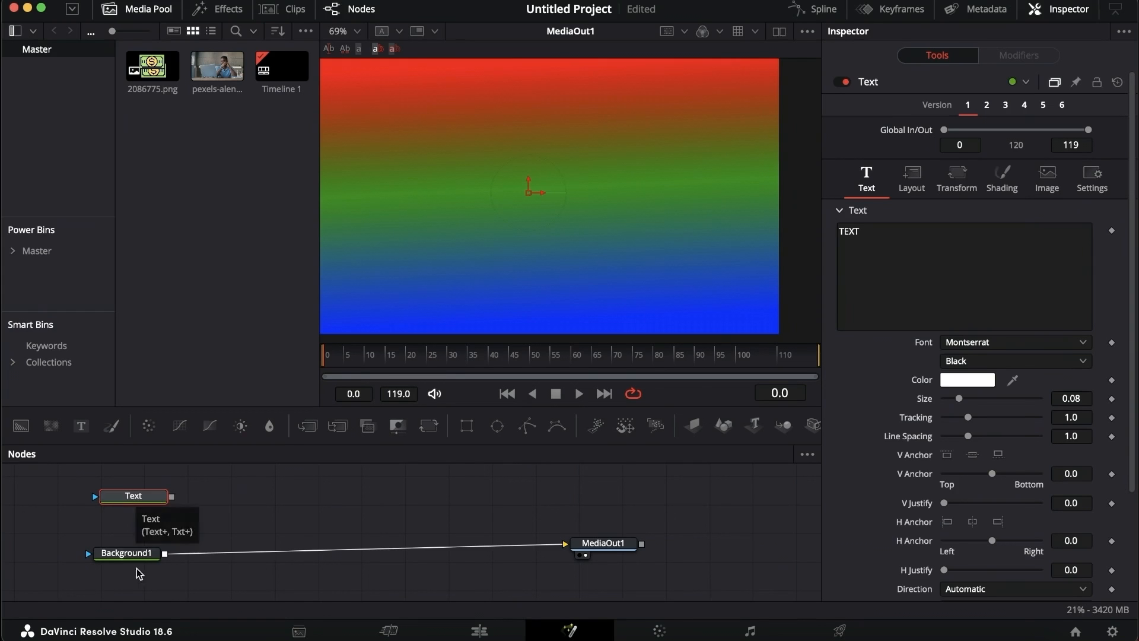
click(126, 552)
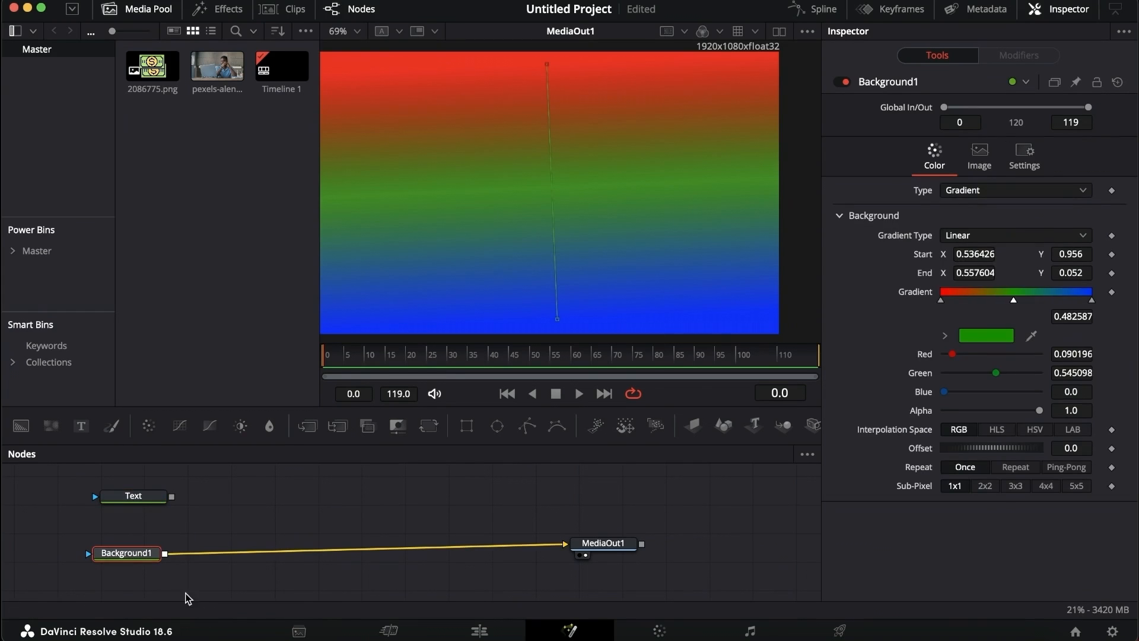
- Delete the Text node, then disconnect Background1 from MediaOut1 and move it up out of the main node line
click(150, 498)
key(Delete)
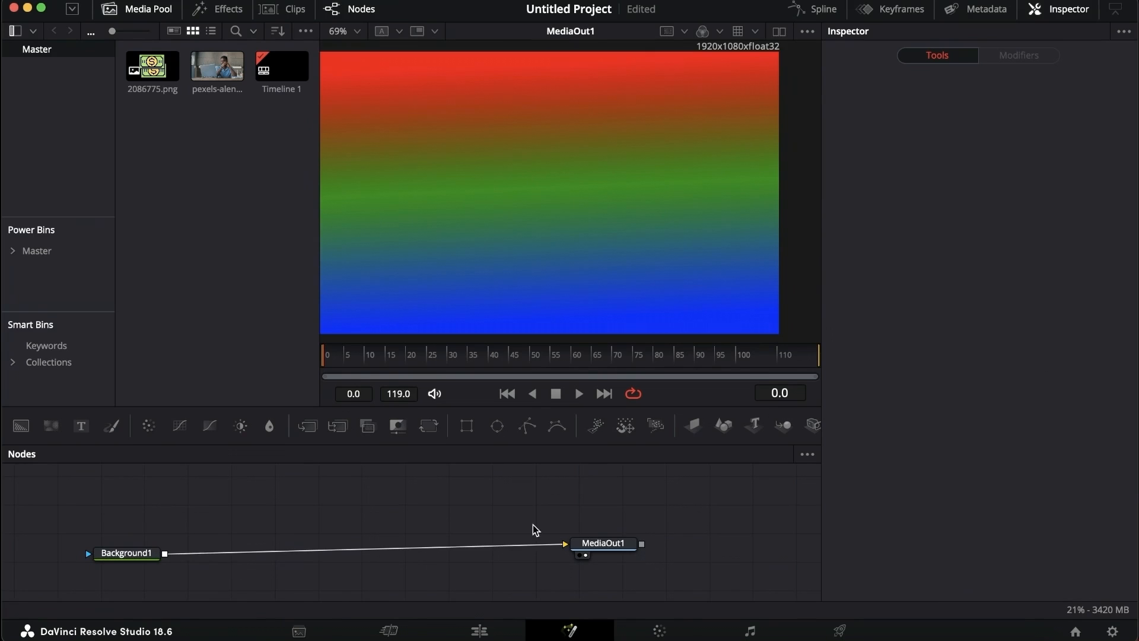
click(526, 545)
drag(125, 553, 200, 502)
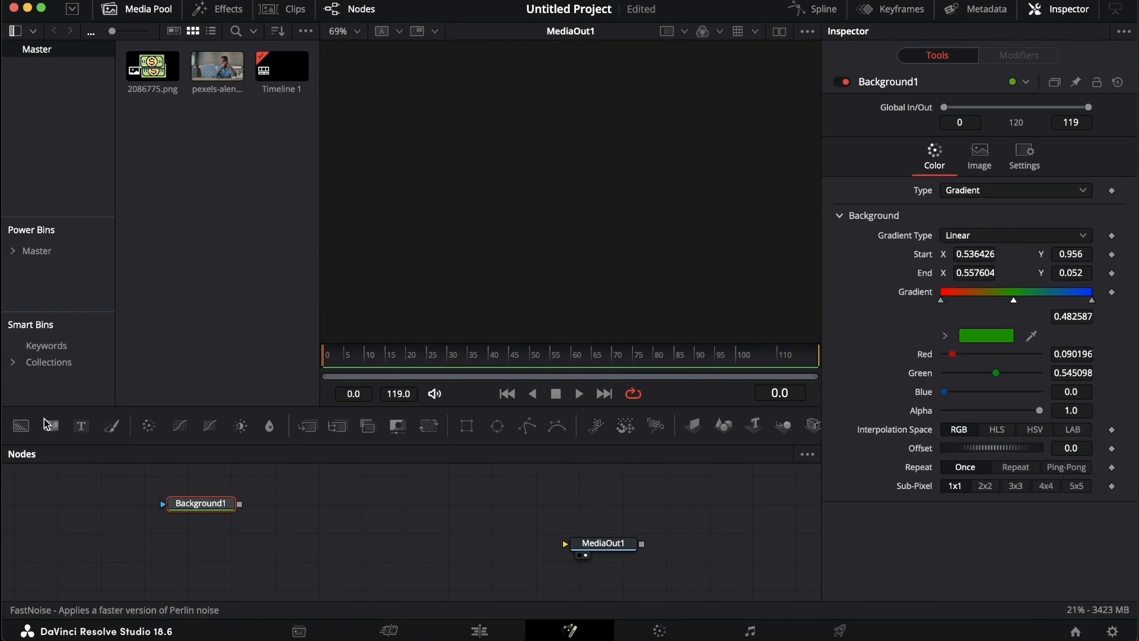
- Add a second Background node feeding MediaOut1 and set its Alpha to 0.0 for a transparent base
drag(21, 426, 565, 544)
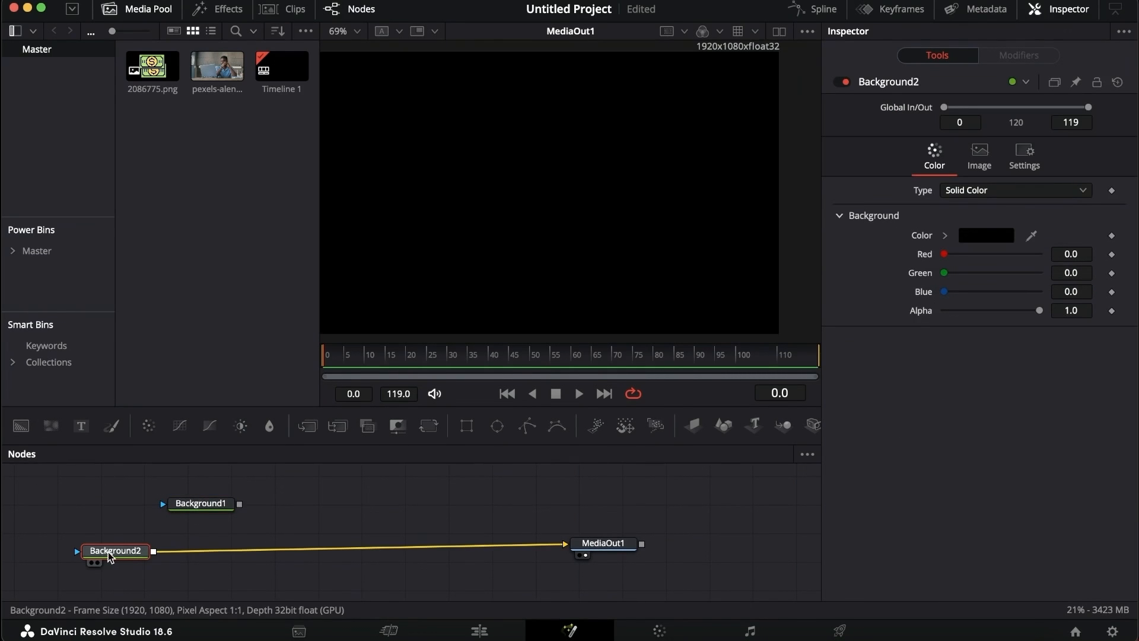
drag(1039, 312, 944, 311)
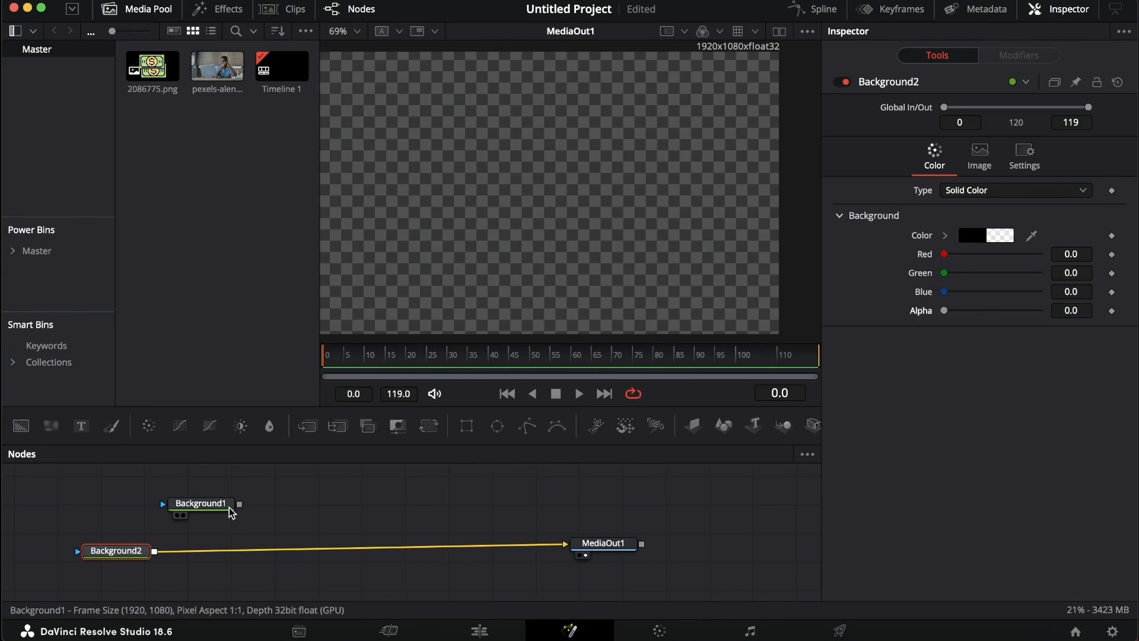
- Merge the gradient Background1 over the transparent Background2, and check the settings of Background1 and the new Merge node
drag(240, 504, 285, 540)
click(227, 505)
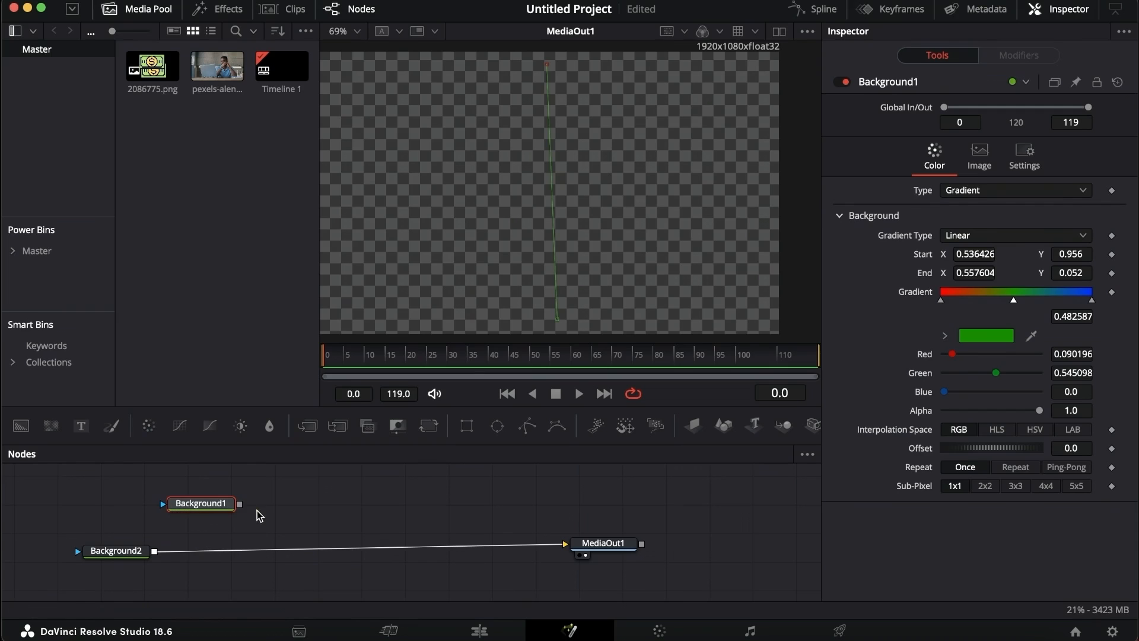
drag(241, 505, 152, 553)
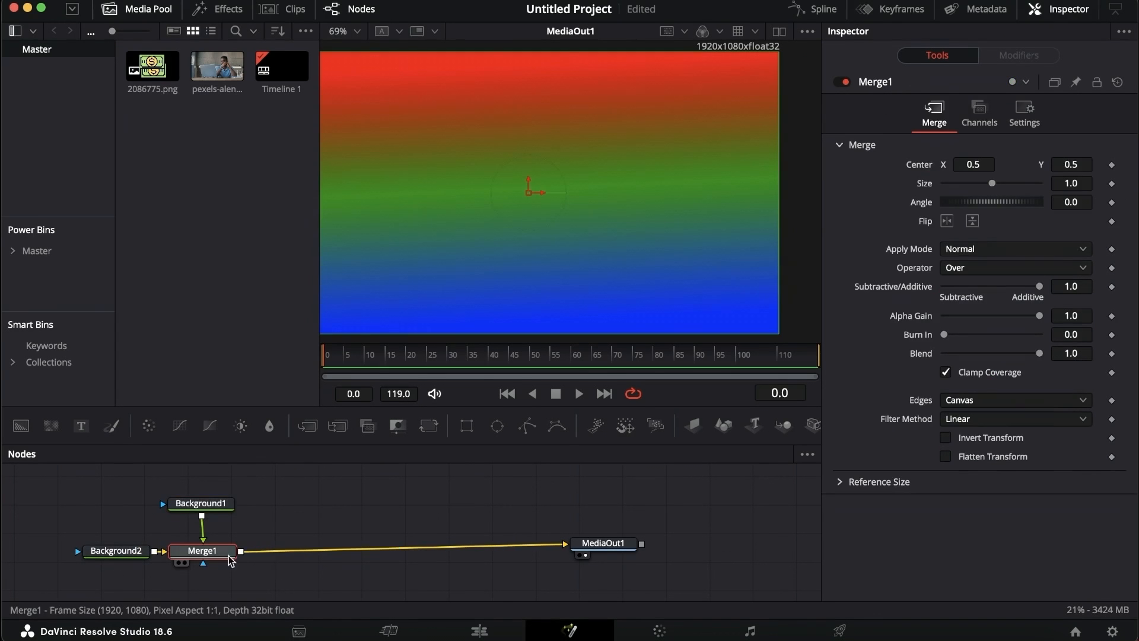
mouse_move(231, 561)
mouse_down()
mouse_move(293, 588)
mouse_move(224, 551)
mouse_move(234, 561)
mouse_up()
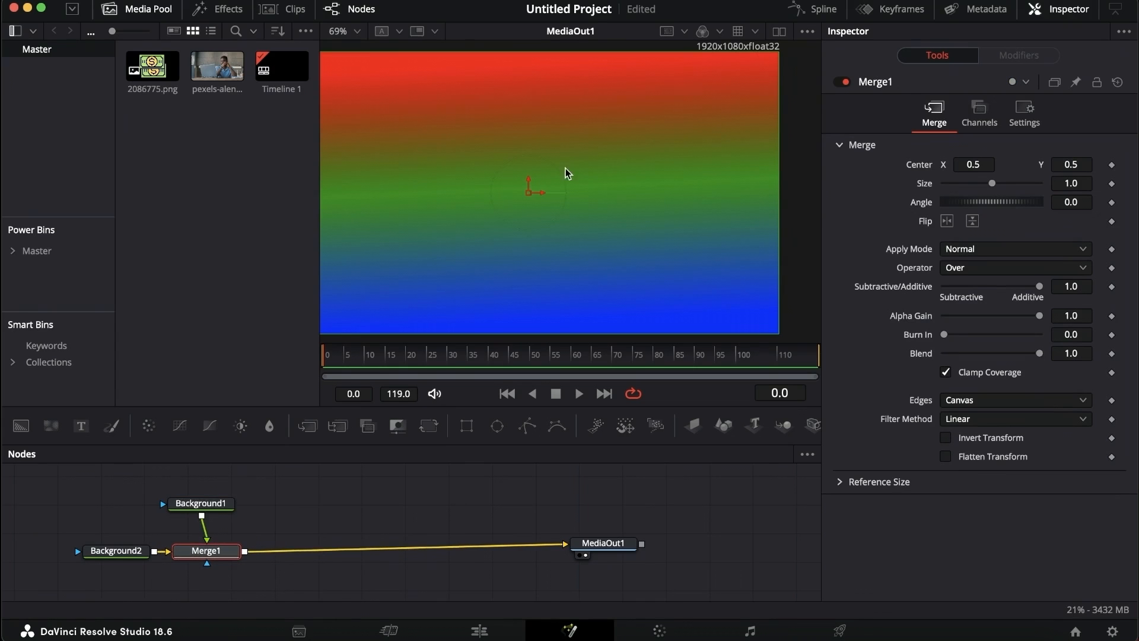
click(202, 511)
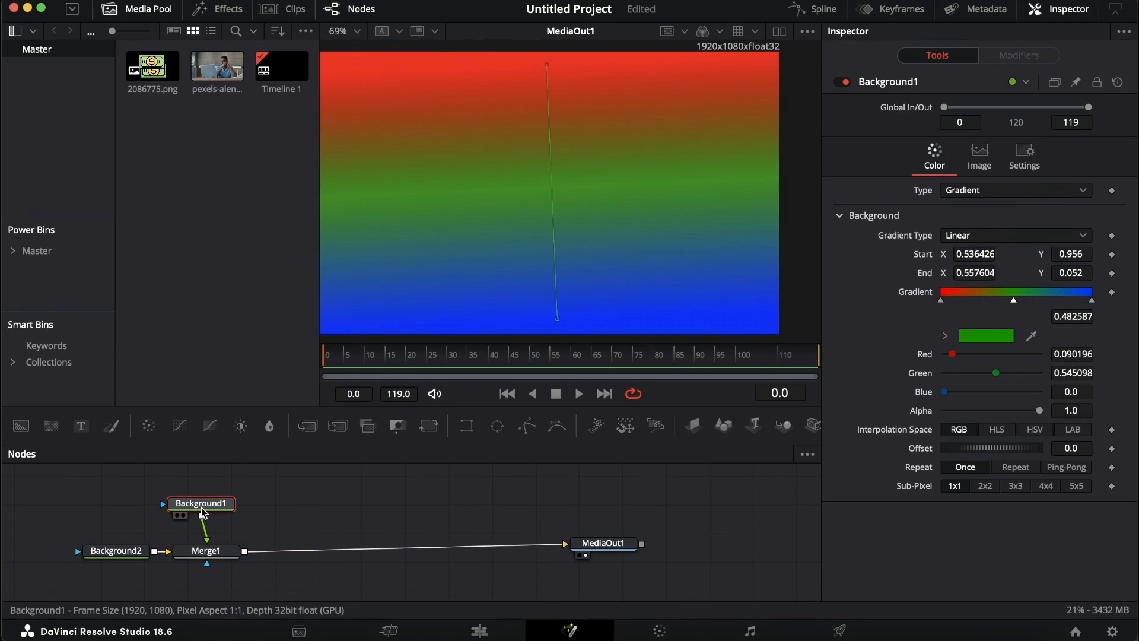
click(222, 548)
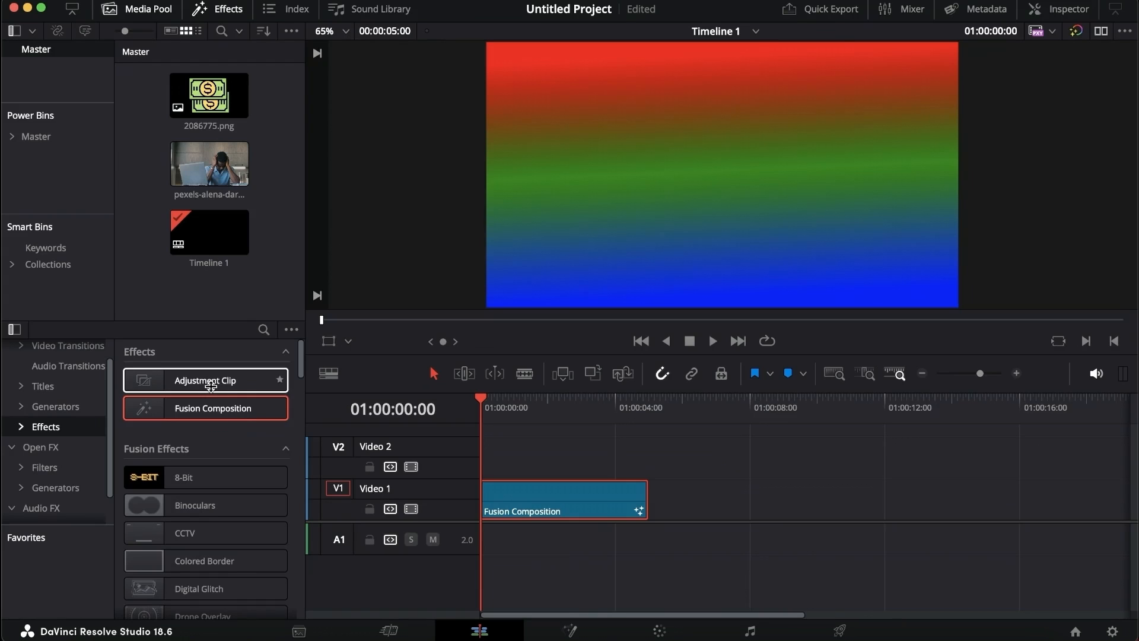
- Try an Adjustment Clip on Video 2 above the Fusion Composition, and remove it from the timeline
drag(209, 382, 510, 468)
click(543, 414)
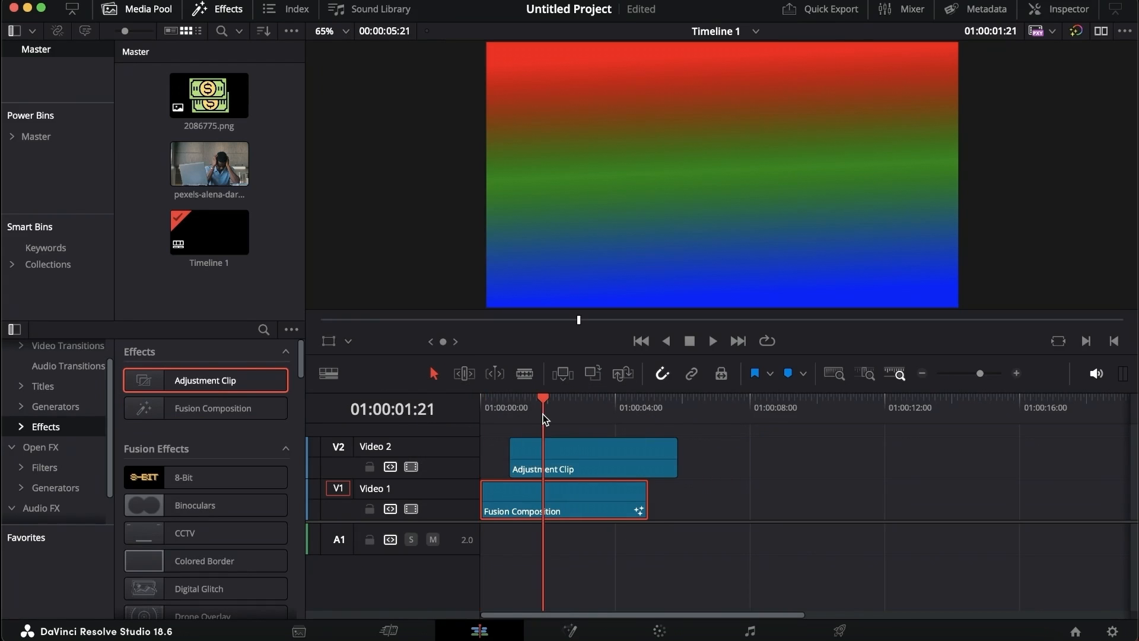
key(Up)
key(Up)
click(604, 460)
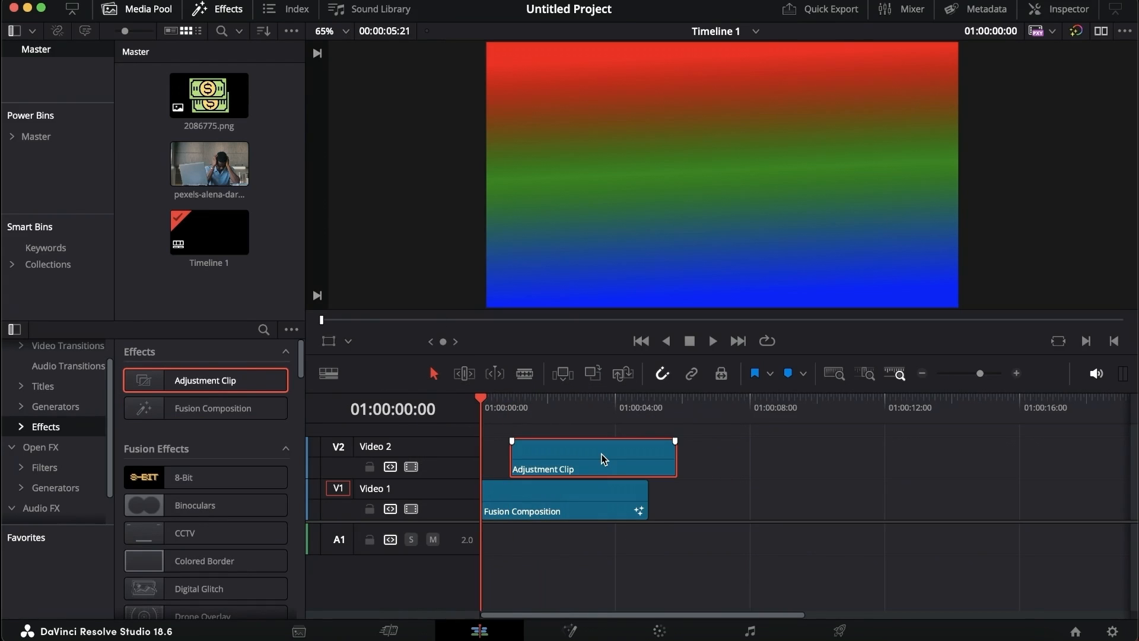
key(Delete)
- On the Fusion page, merge a FastNoise node into the flow after Merge1, and show only the noise in the viewer
click(584, 624)
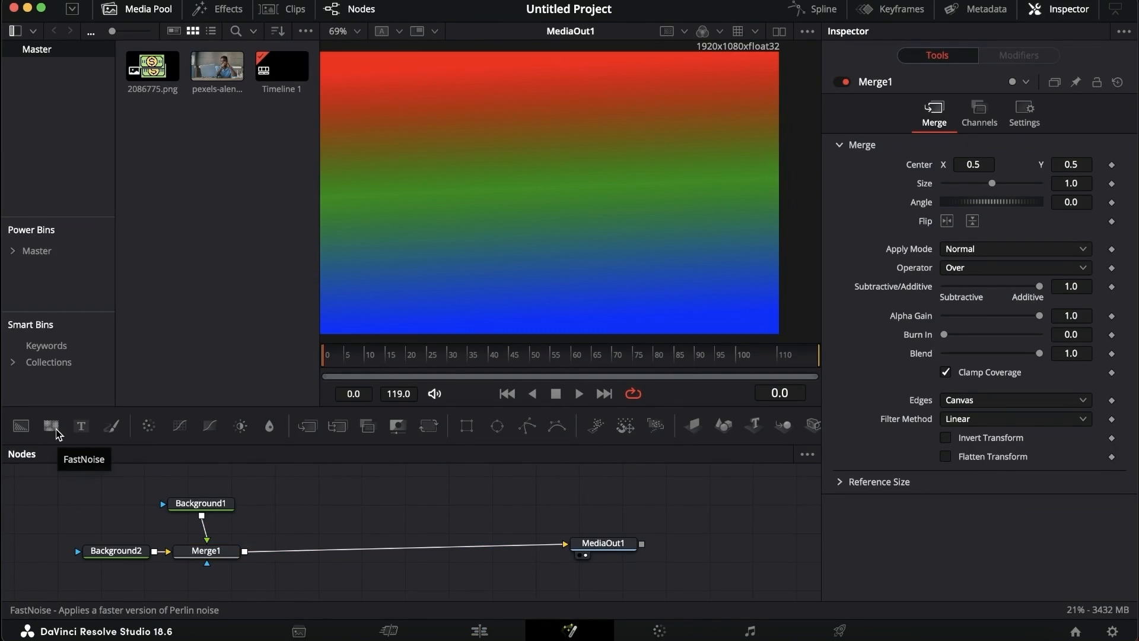
drag(51, 431, 244, 552)
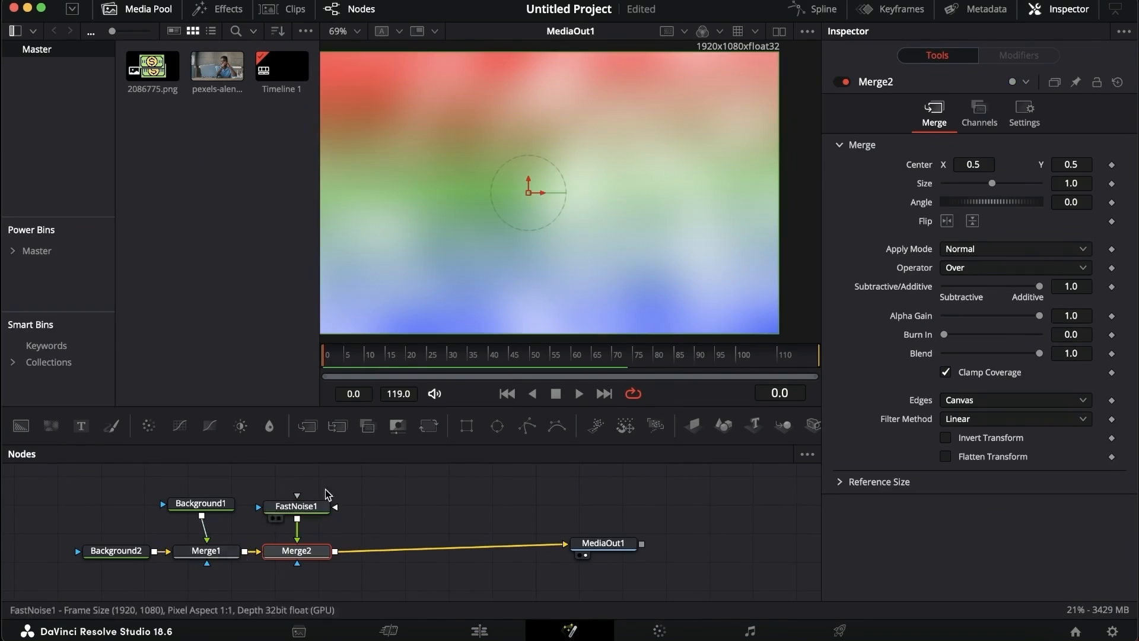
click(296, 506)
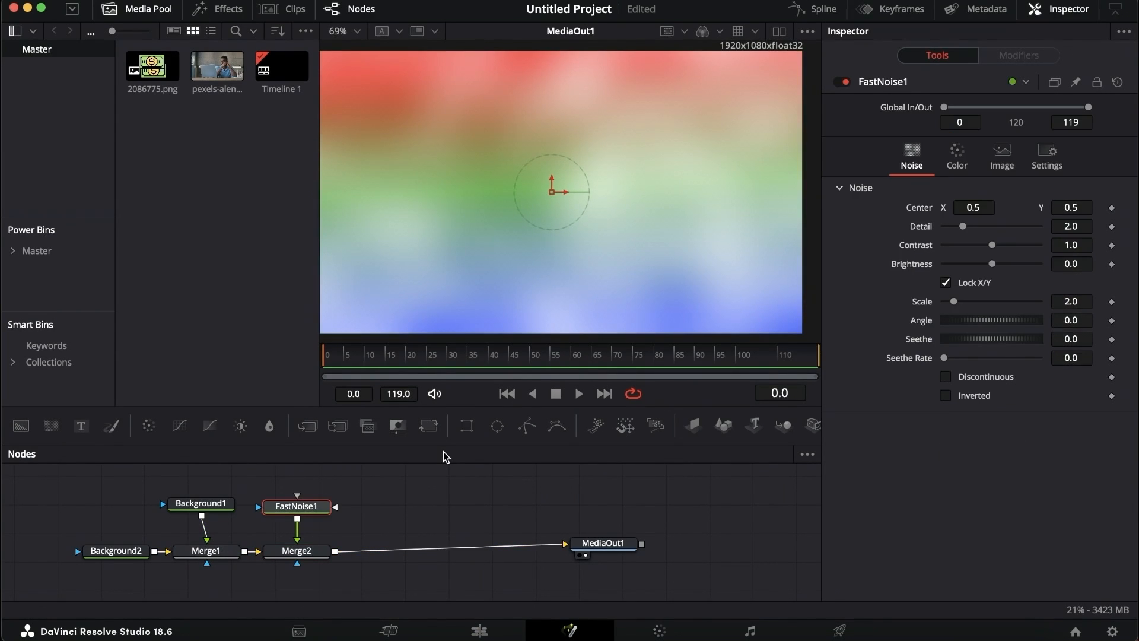
key(1)
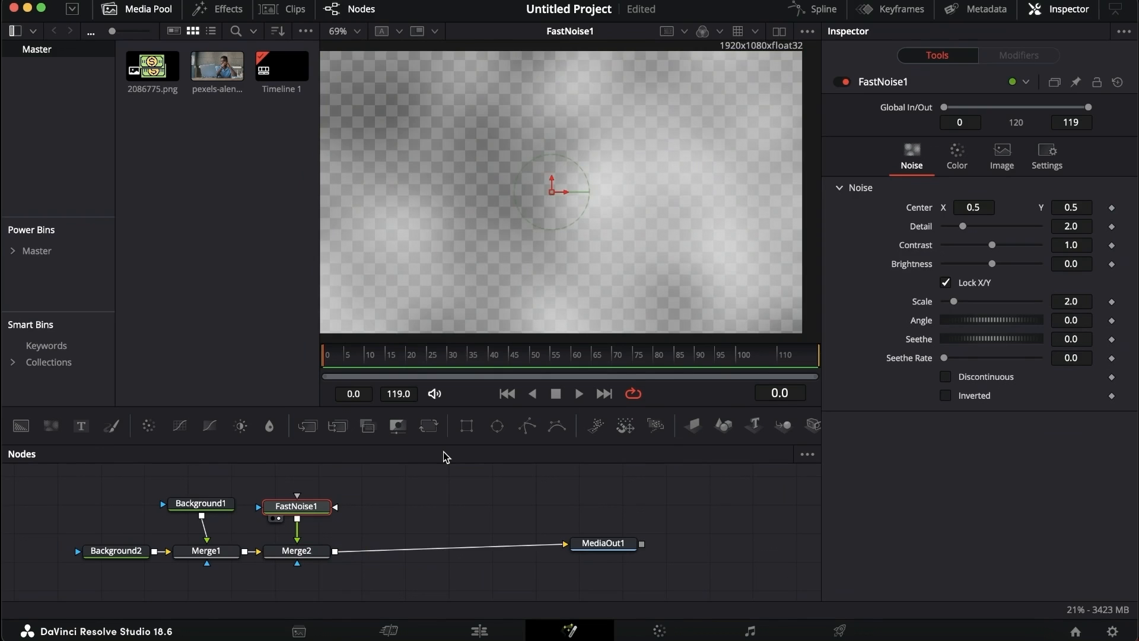
- Set the FastNoise Seethe Rate to 0.244, playing the noise back before and after the change
scroll(510, 184, left, 2)
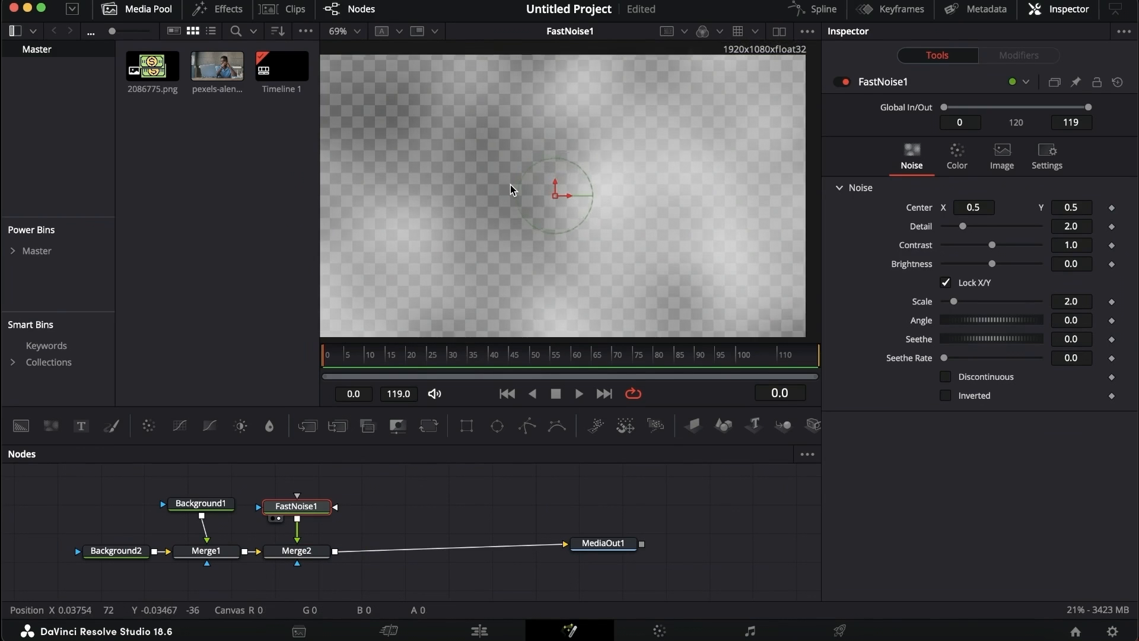
scroll(510, 184, right, 1)
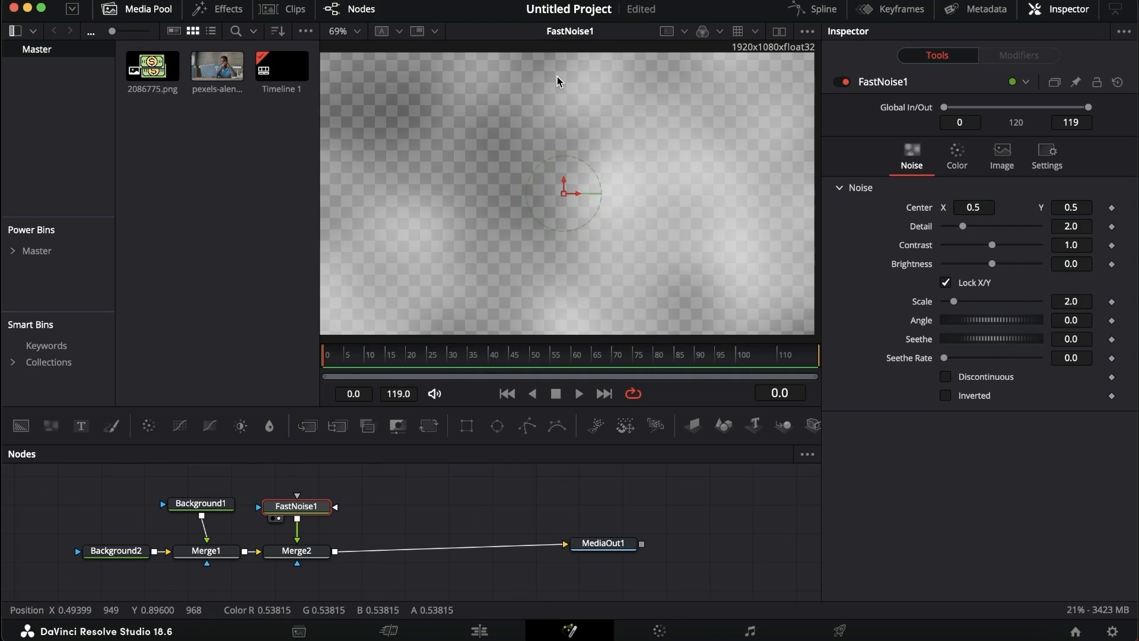
key(space)
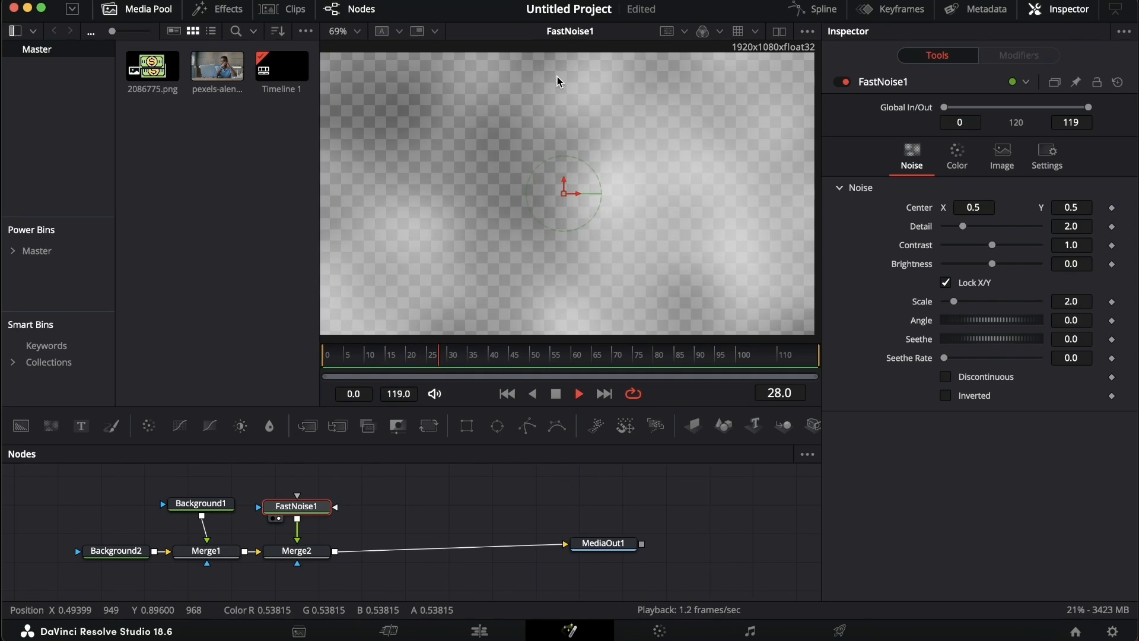
click(397, 355)
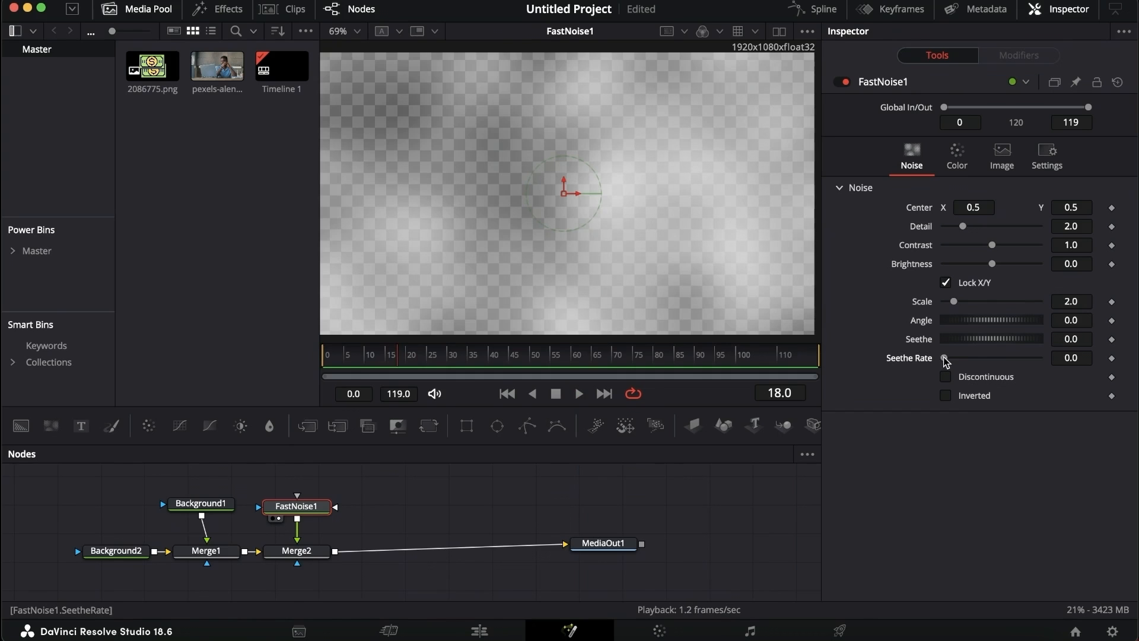
drag(944, 358, 968, 359)
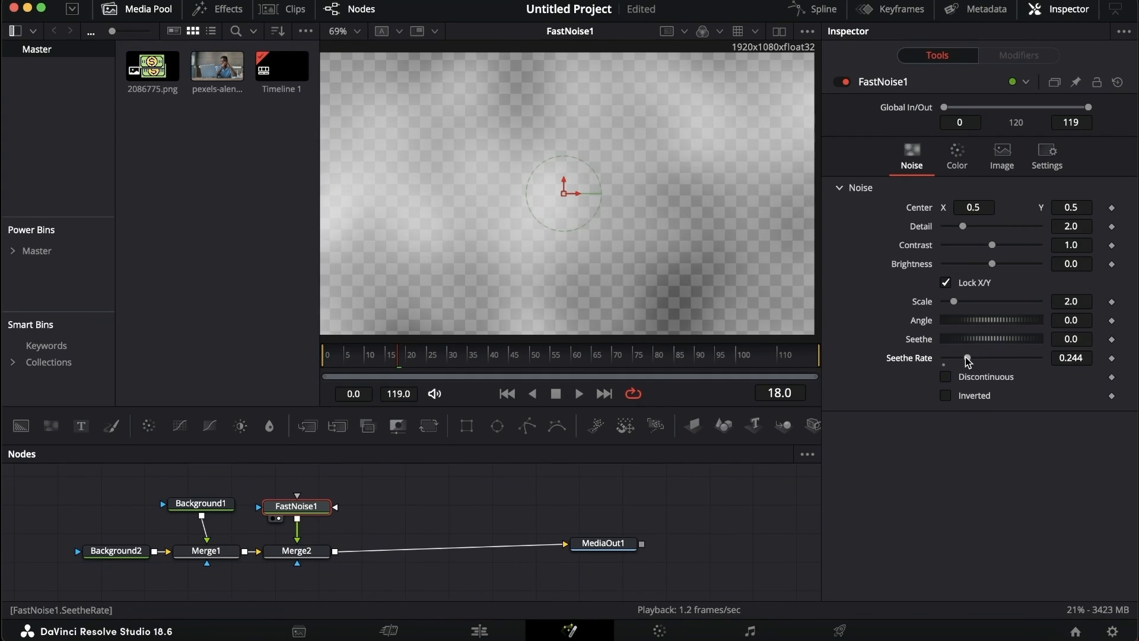
click(579, 394)
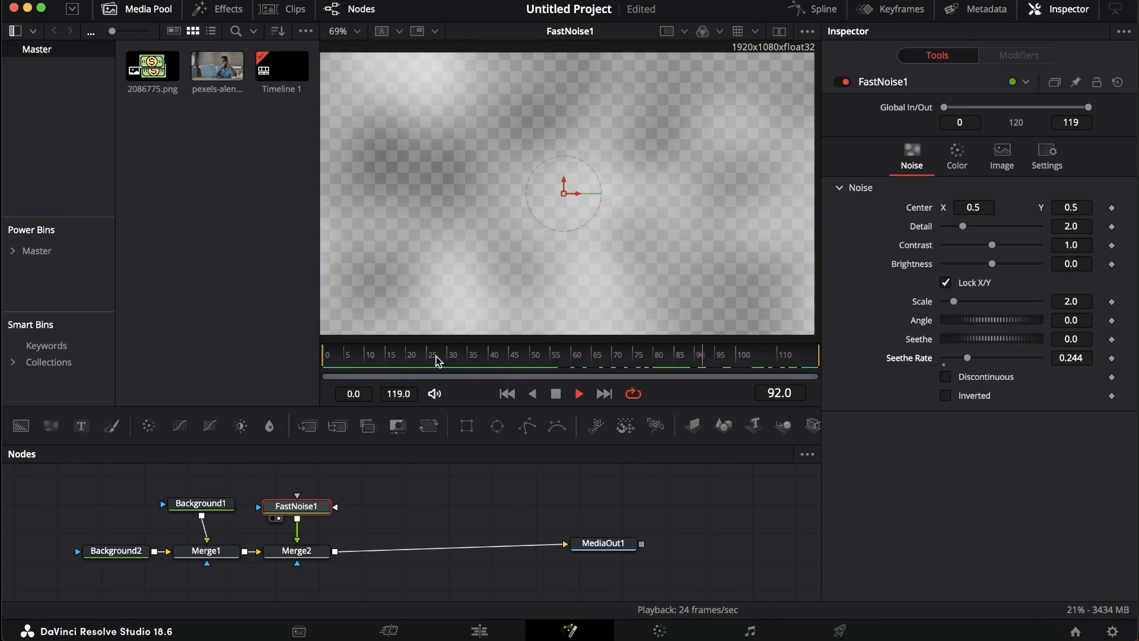
key(space)
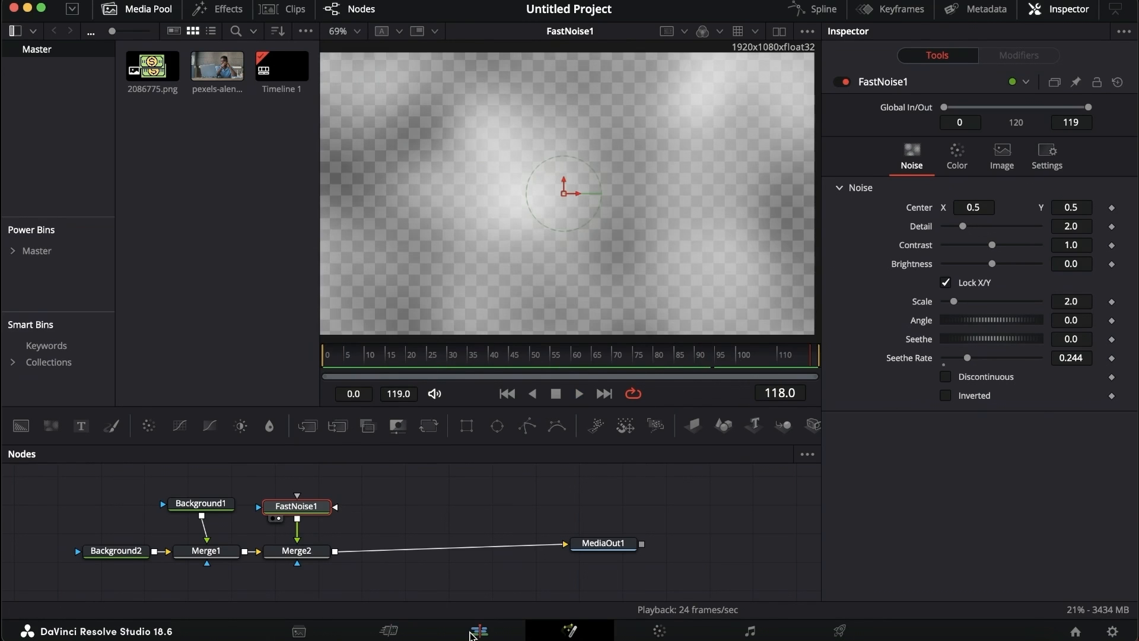
- Compare the end of the Fusion Composition clip on the Edit page with the last frame, 119, on the Fusion page
click(472, 633)
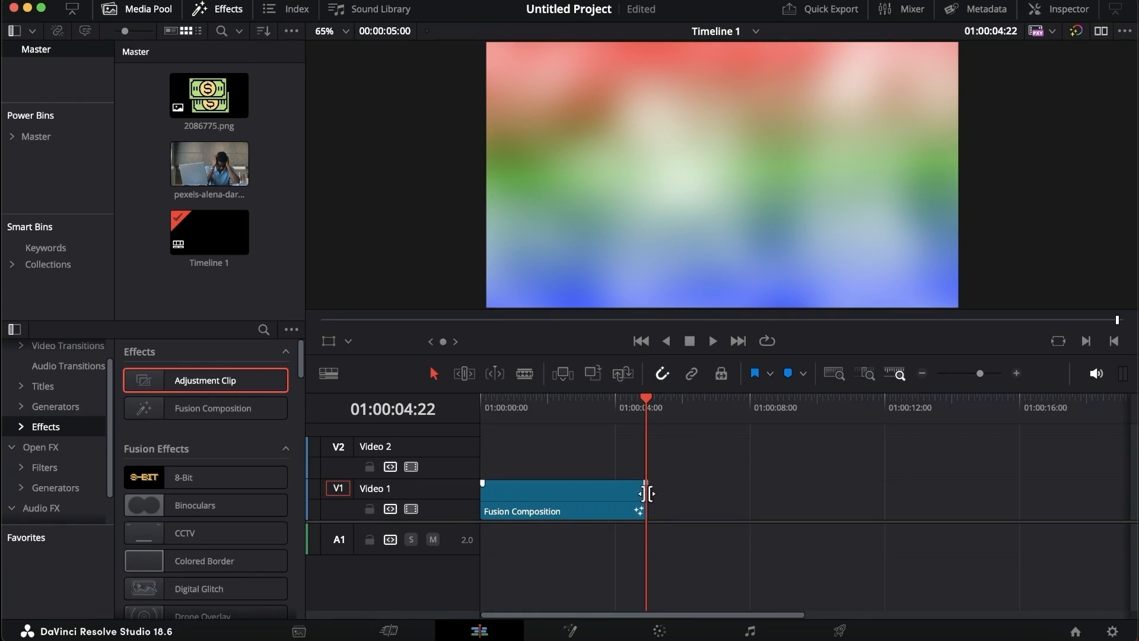
click(569, 631)
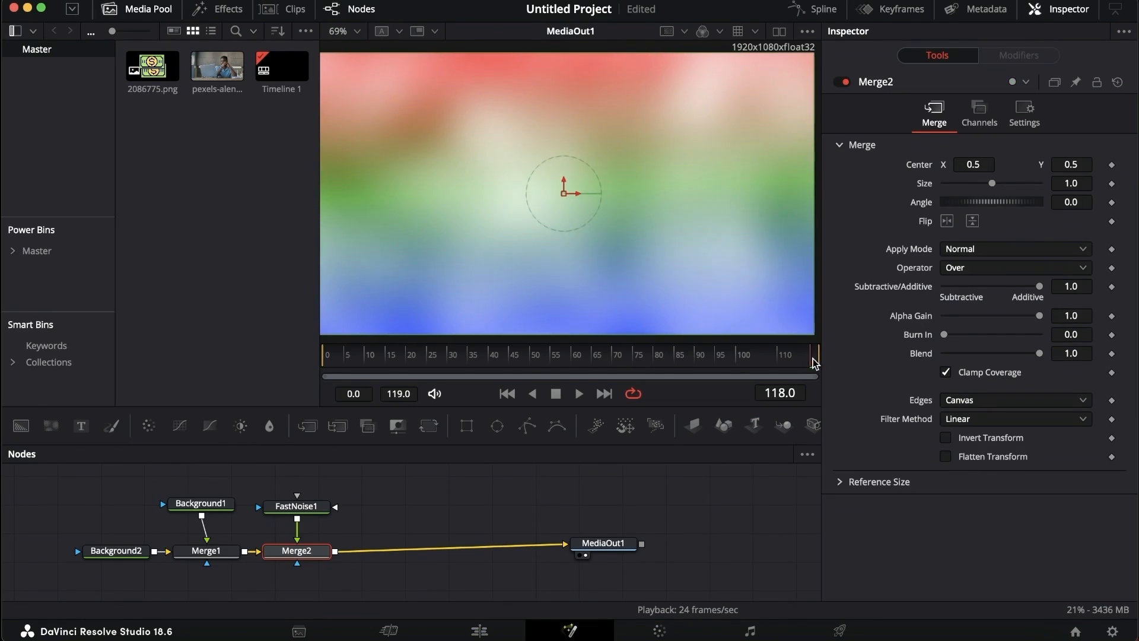
drag(815, 363, 821, 363)
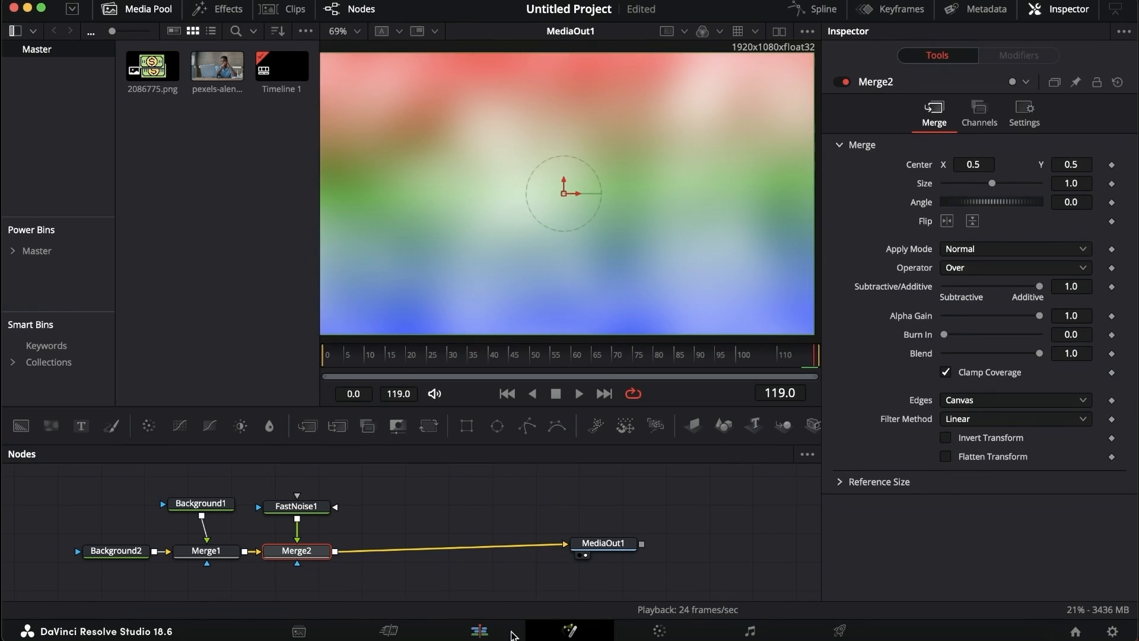
click(508, 632)
key(shift+5)
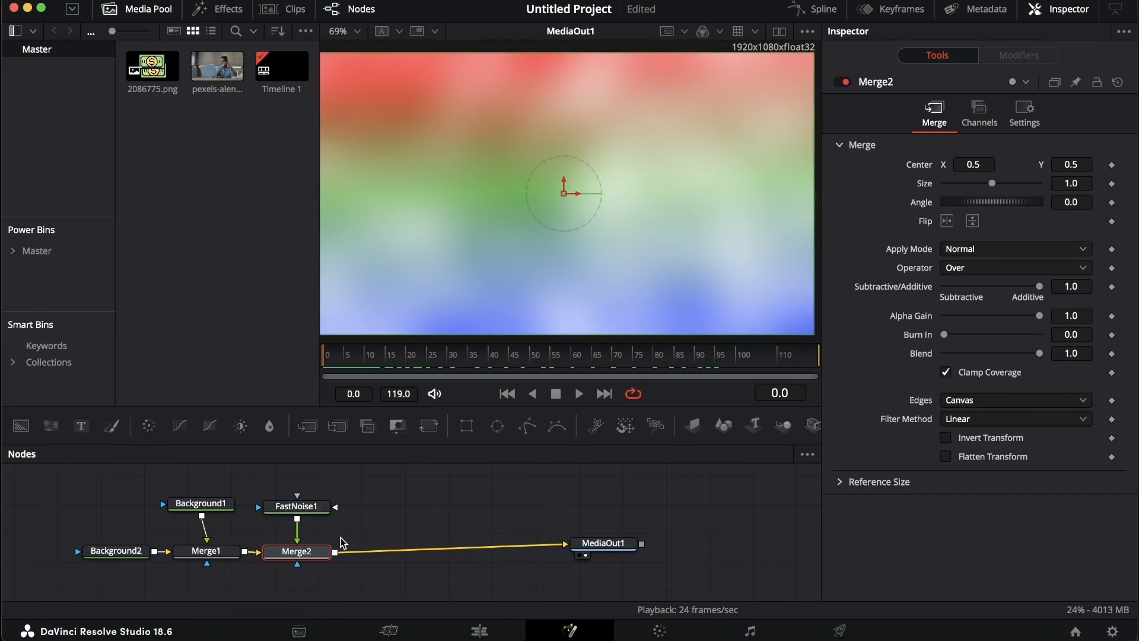
- Set the FastNoise Detail to 8.5, Contrast to 2.84, Brightness to -0.11, Scale to 5.67 and Angle to 36.5
click(309, 511)
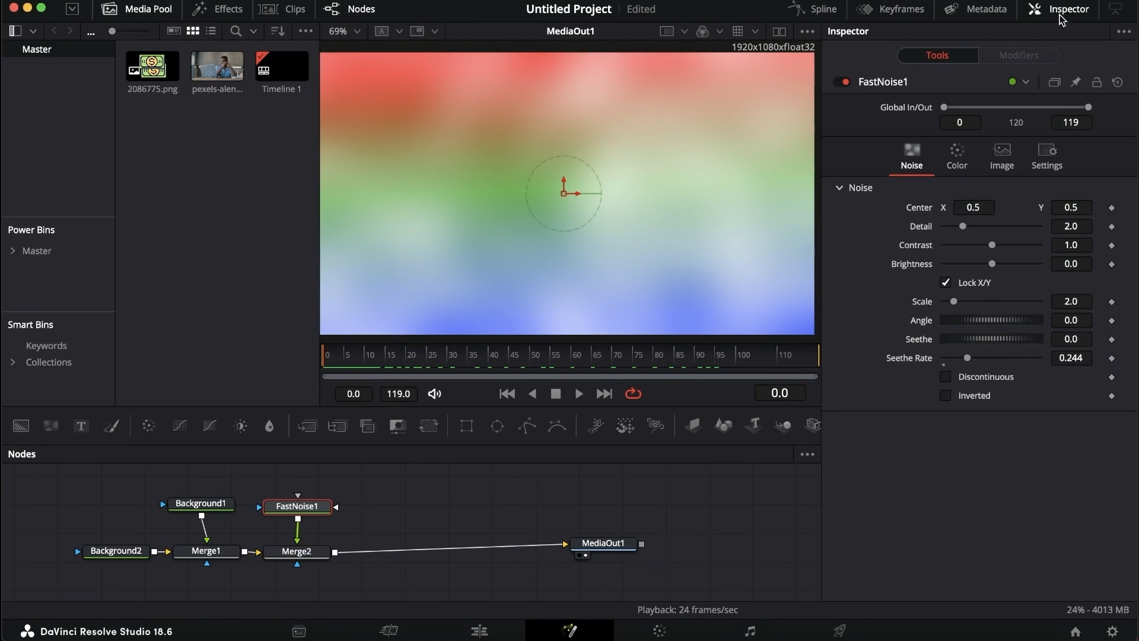
drag(962, 227, 1012, 230)
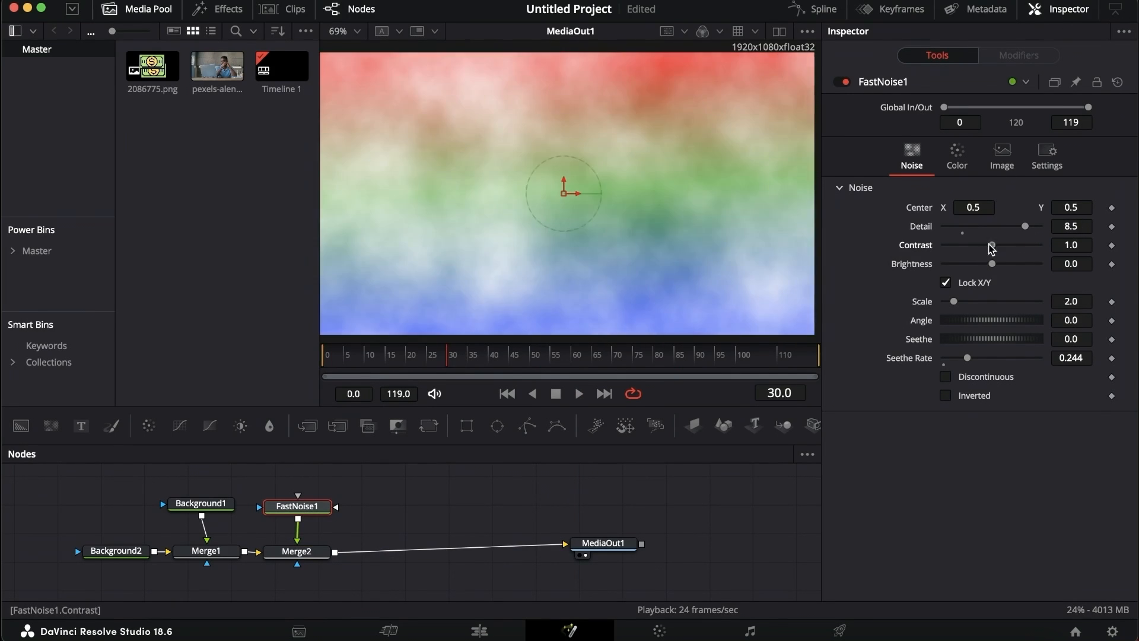
drag(992, 245, 1014, 245)
mouse_move(992, 263)
mouse_down()
mouse_move(1009, 264)
mouse_move(986, 264)
mouse_up()
drag(953, 302, 1001, 325)
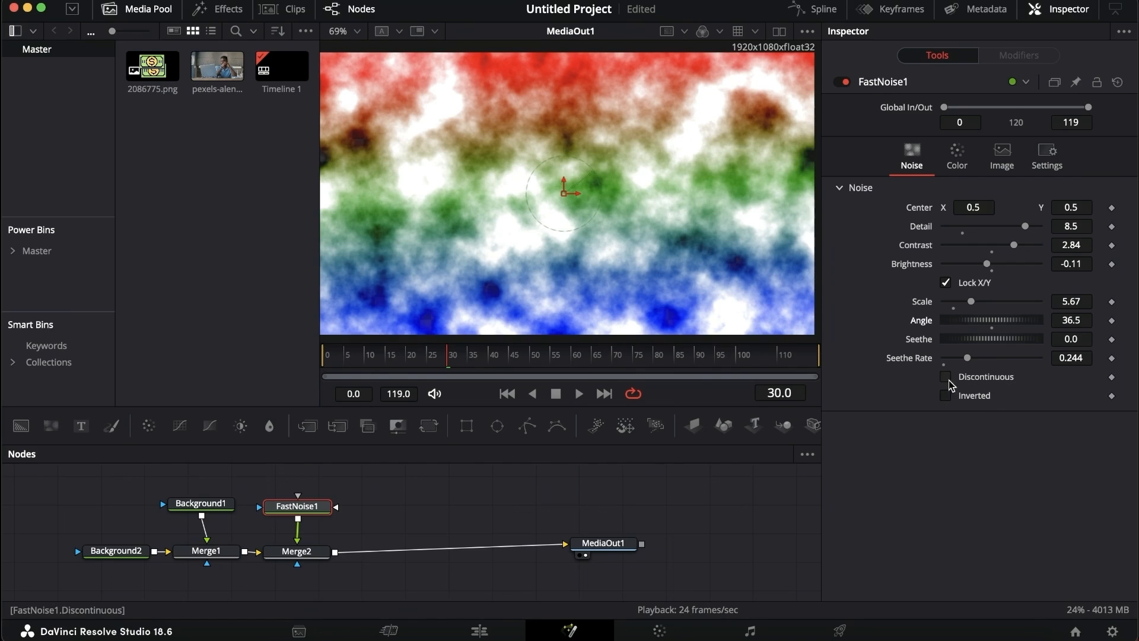
- Try changing the size, angle and center position of Merge1, and undo the changes
click(297, 552)
click(217, 553)
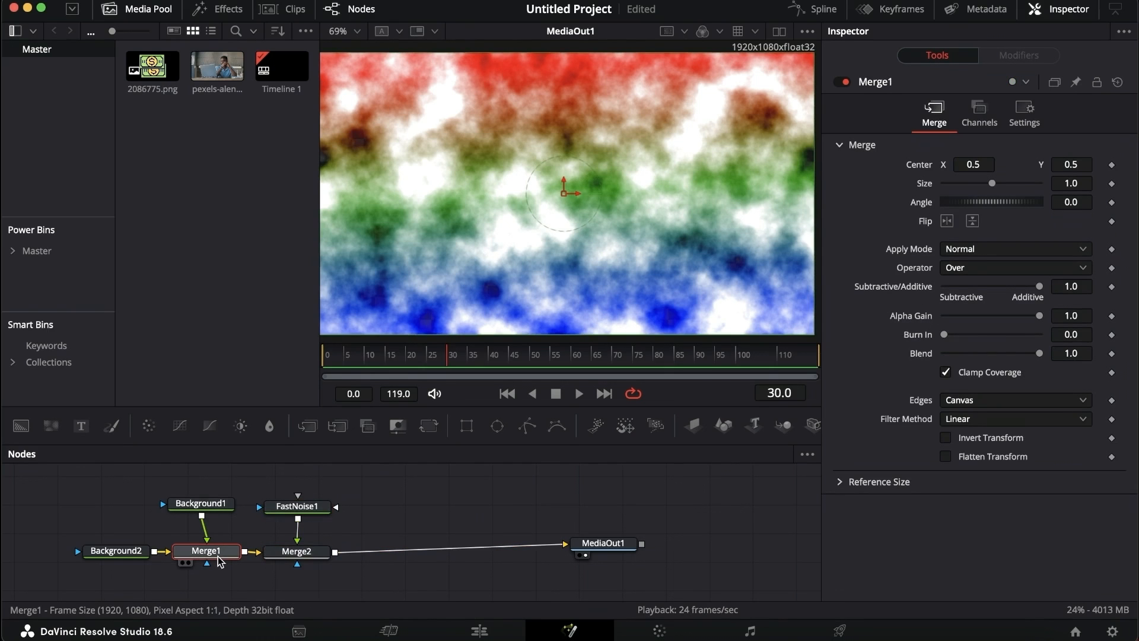
click(200, 503)
click(220, 553)
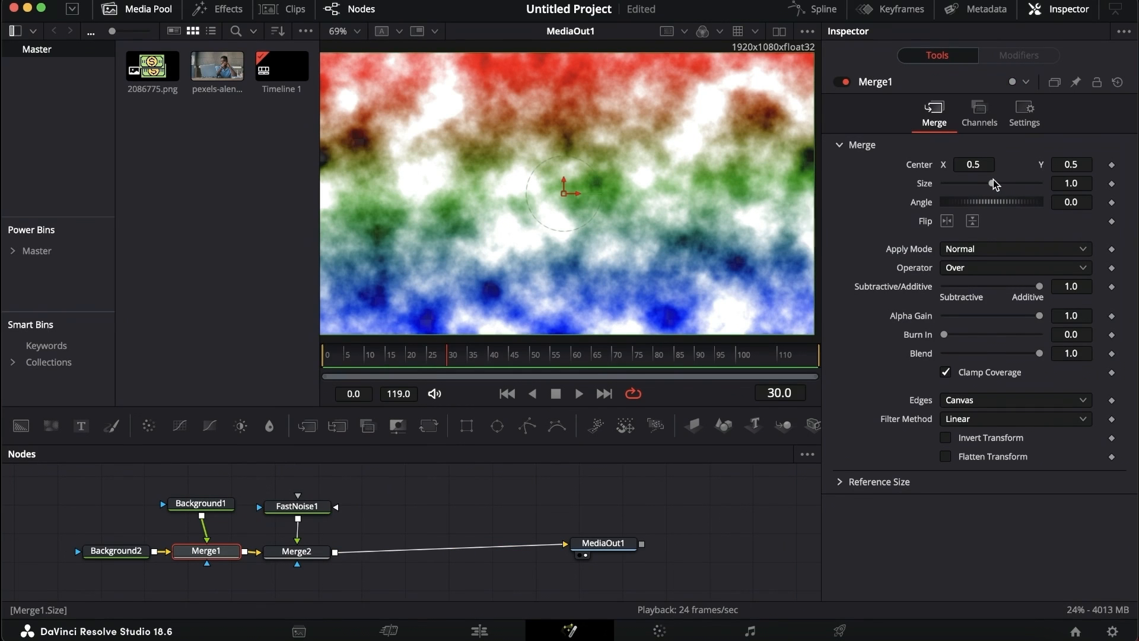
drag(994, 184, 961, 207)
double_click(1028, 183)
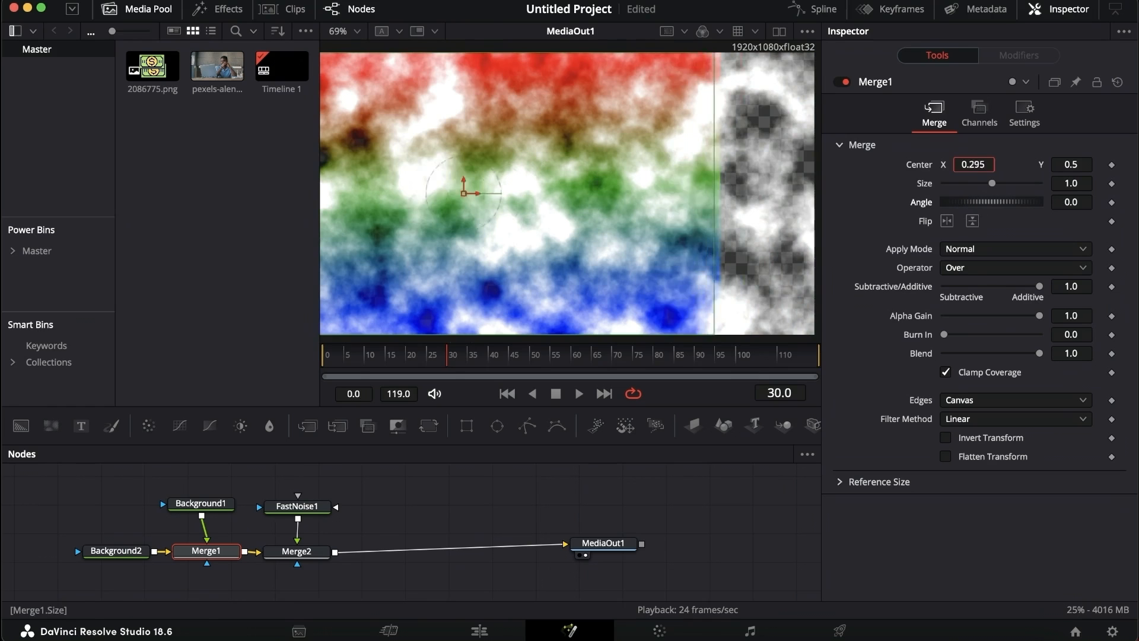
drag(973, 165, 1073, 165)
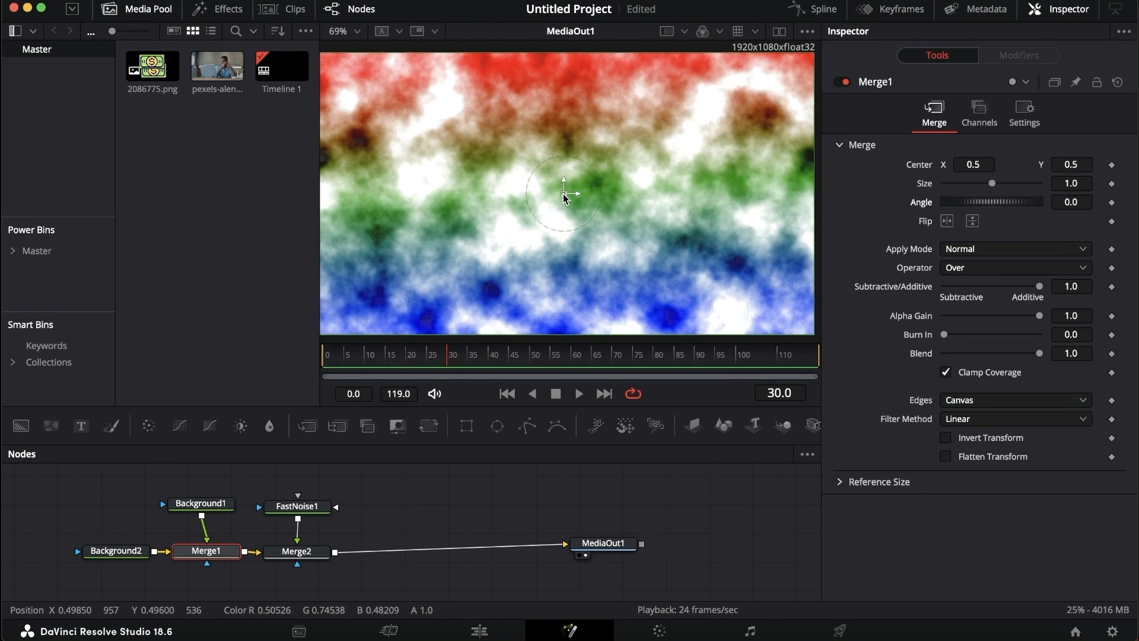
drag(565, 197, 554, 170)
key(super+z)
key(super+z)
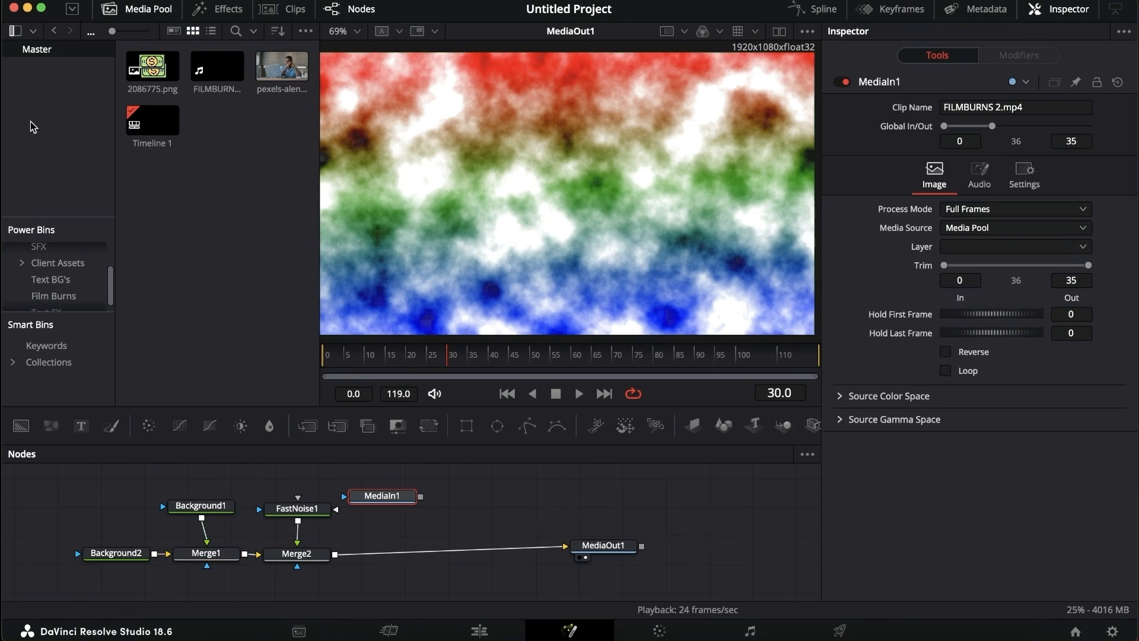
- Merge the FILMBURNS 2.mp4 MediaIn node into the flow after Merge2, and play the result from the start
drag(420, 497, 334, 560)
click(382, 496)
drag(350, 356, 293, 356)
key(space)
key(space)
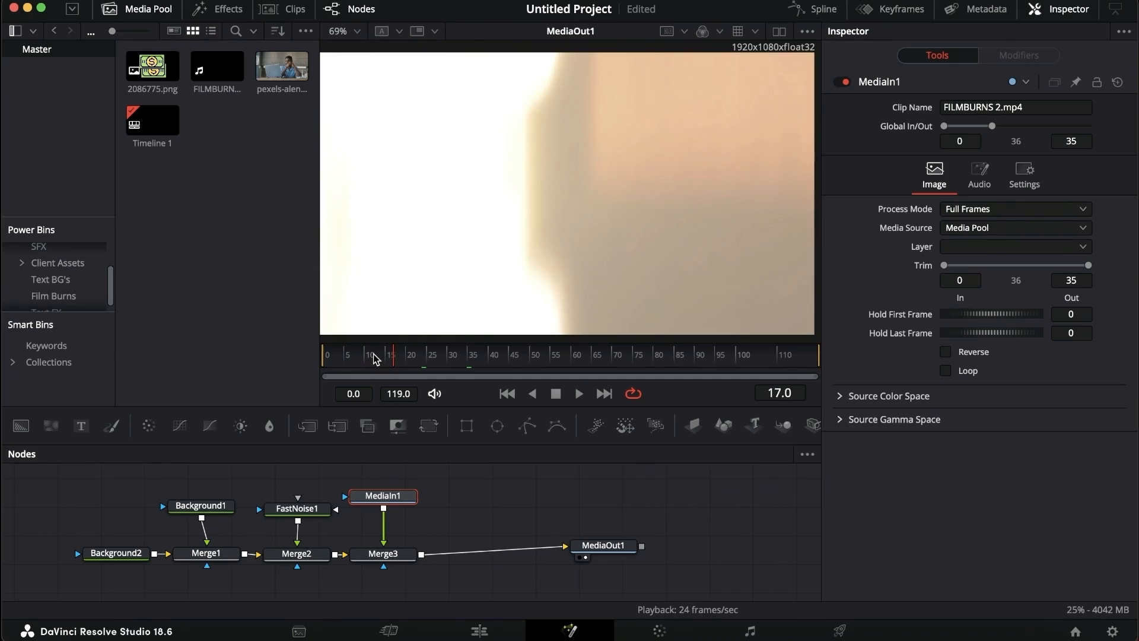
- Set the Apply Mode of Merge3 to Screen to blend the film burn over the noise, and play the result
drag(375, 359, 407, 356)
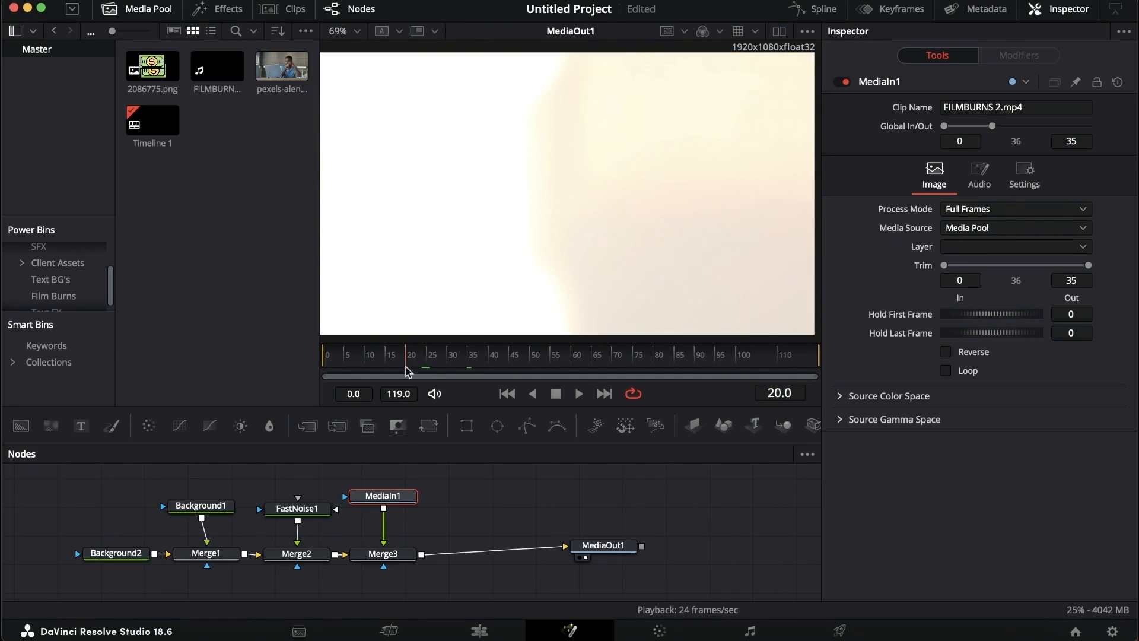
click(400, 555)
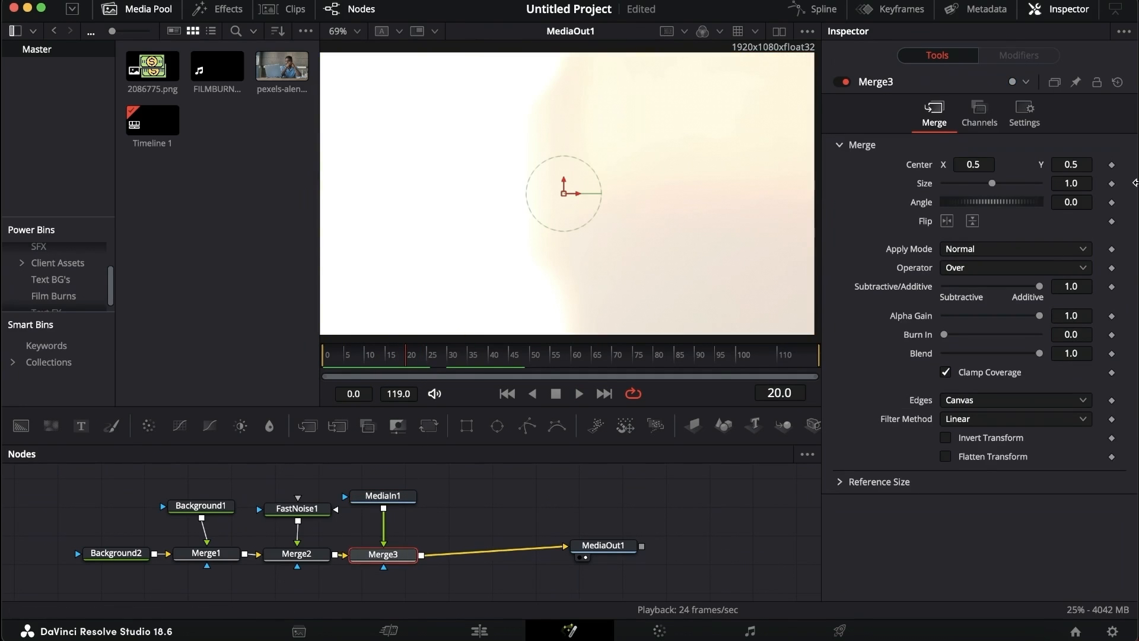
click(973, 250)
click(1000, 291)
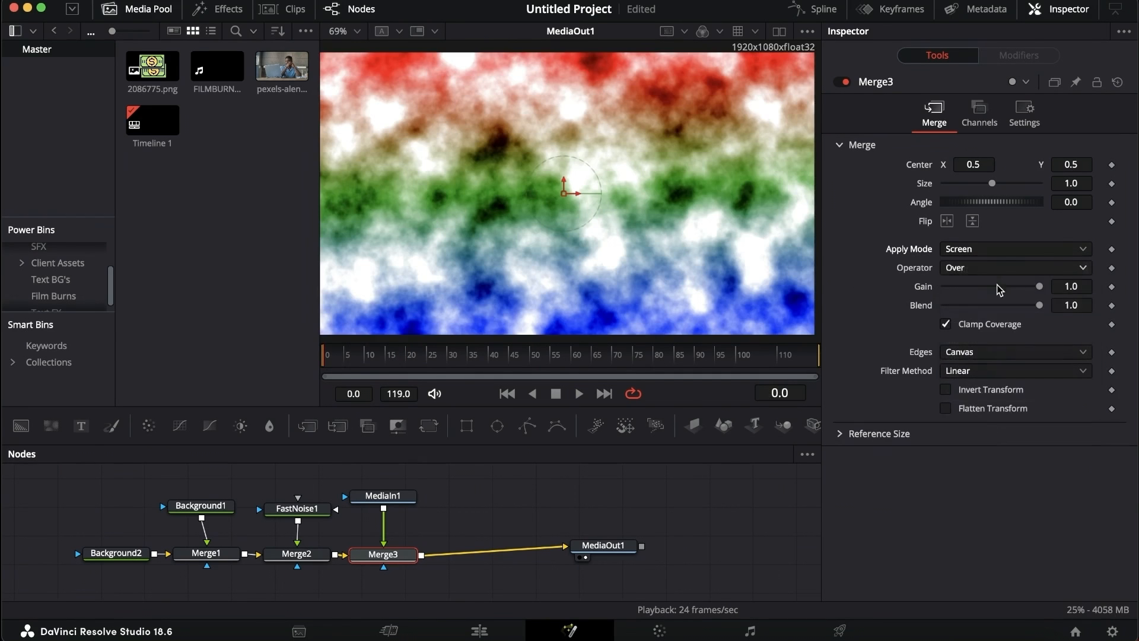
key(space)
key(space)
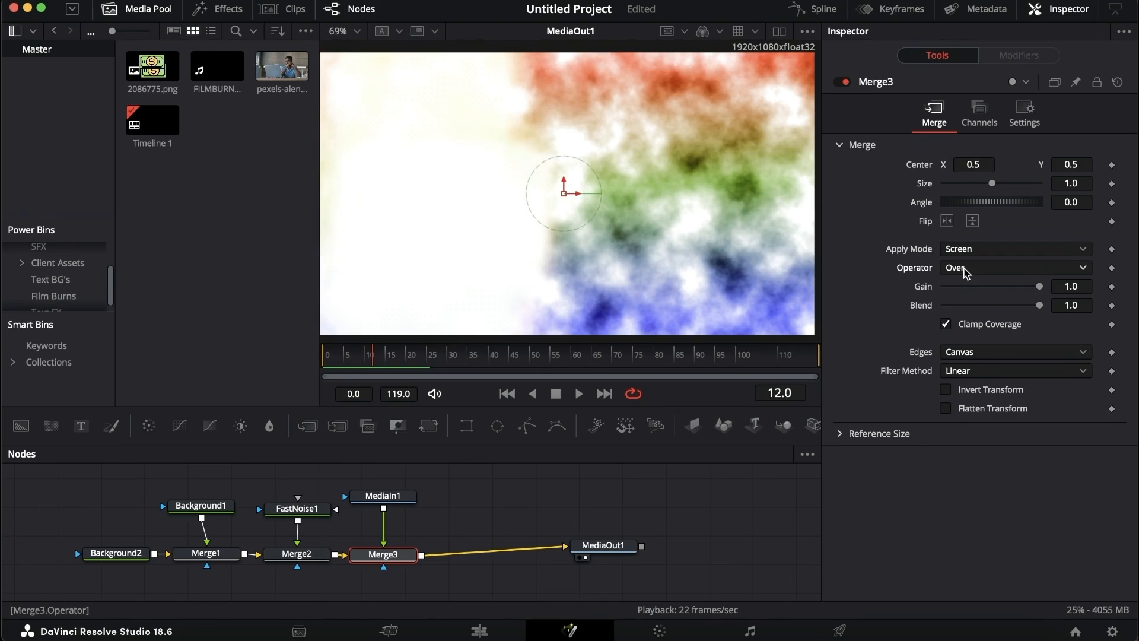
- Review the settings of MediaIn1, FastNoise1 and Background1, and select these nodes together with their Merge nodes
click(978, 269)
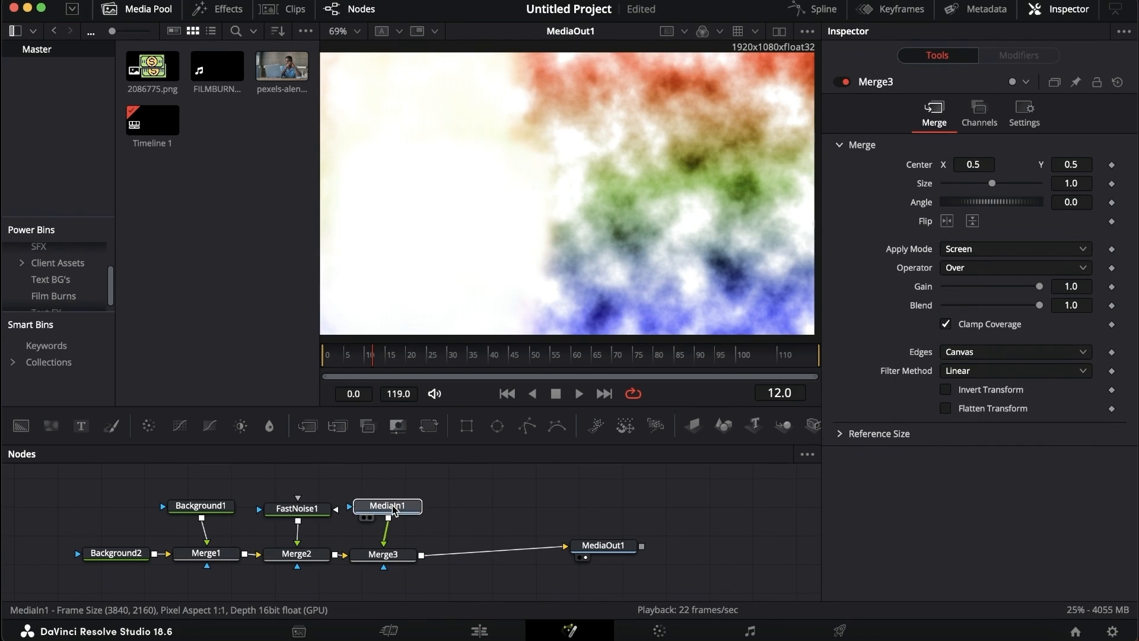
click(394, 507)
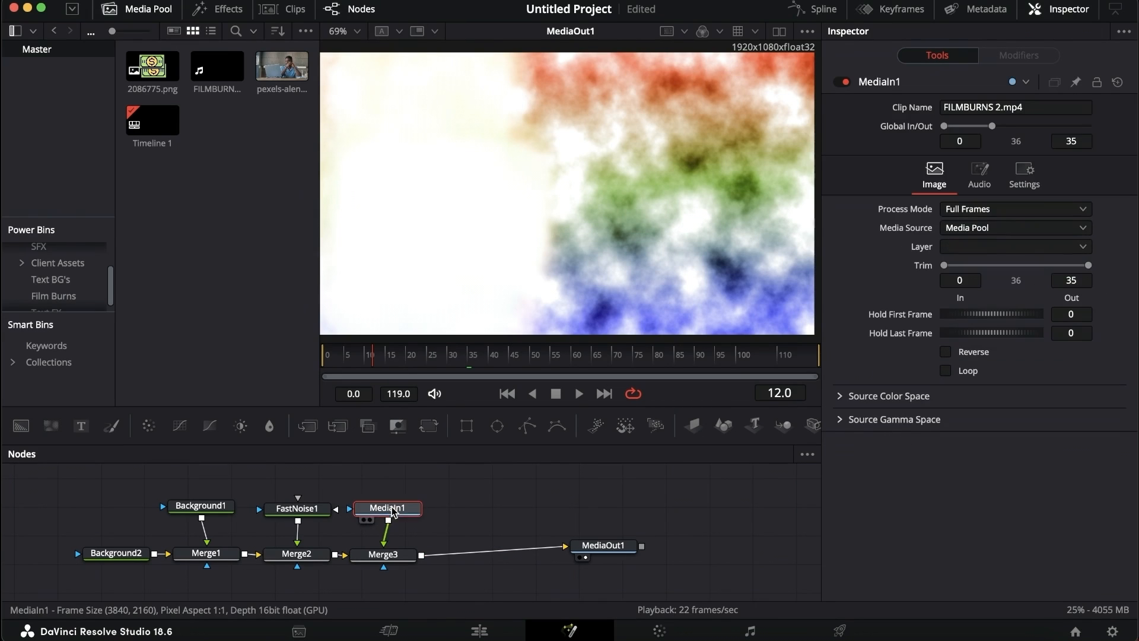
click(298, 512)
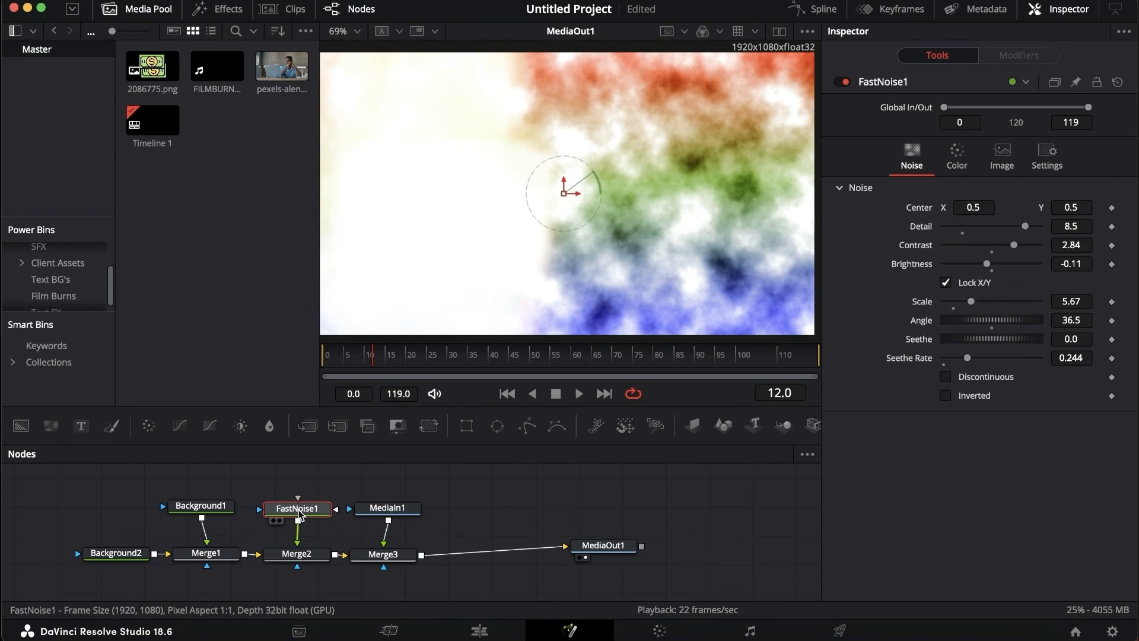
click(199, 512)
drag(217, 484, 452, 588)
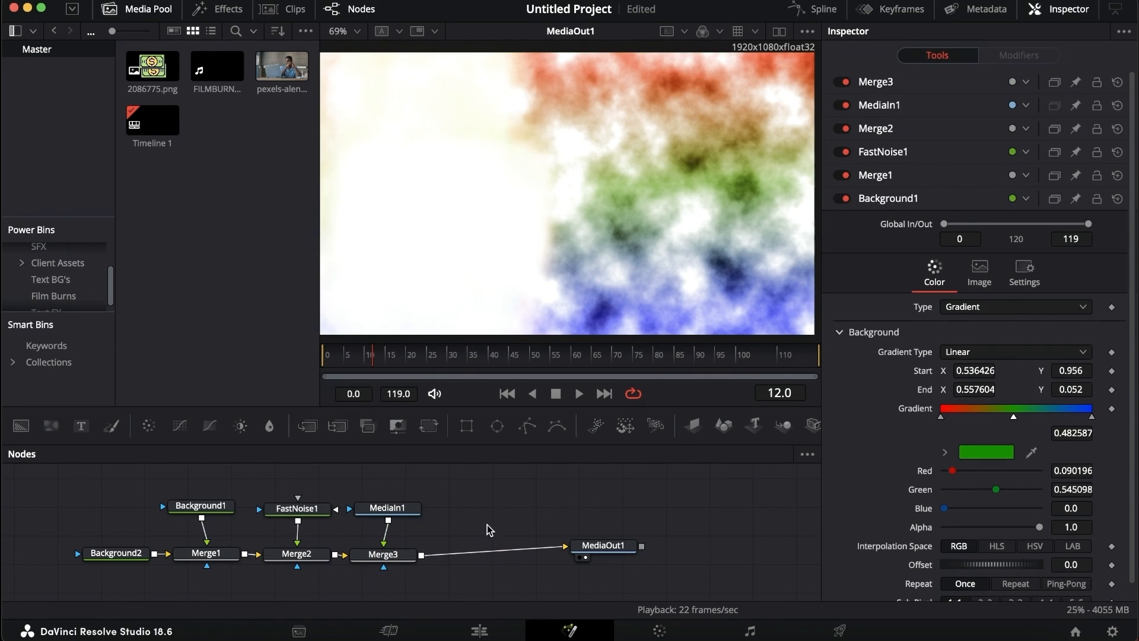
- Try the Under operator on Merge3 with its Apply Mode at Screen
click(383, 554)
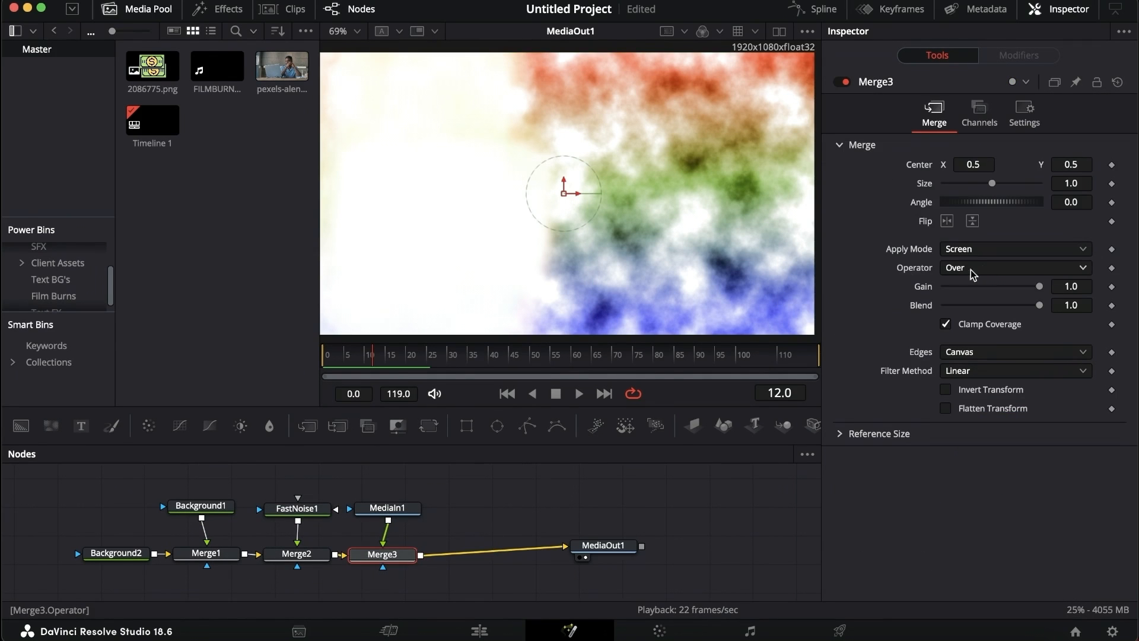
click(964, 269)
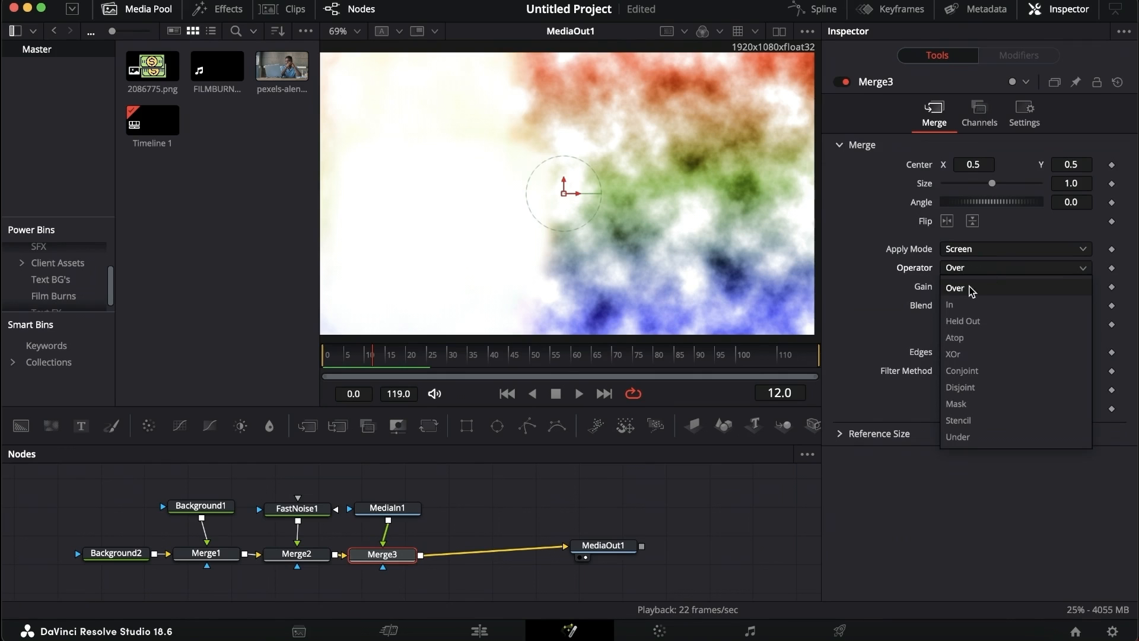
click(961, 439)
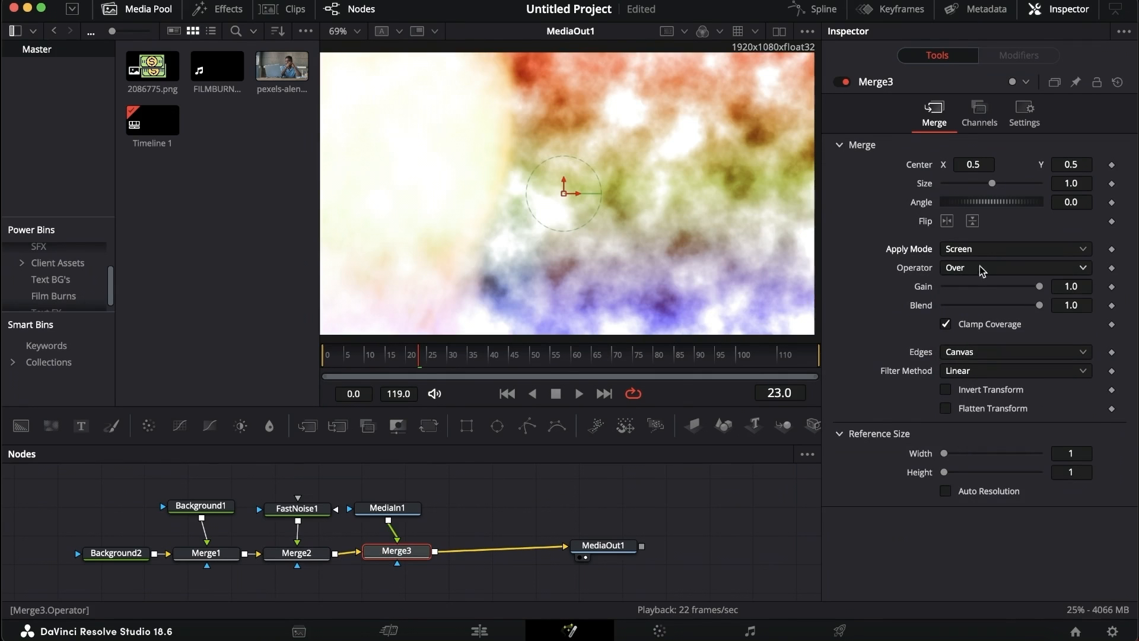
- Return Merge3's Apply Mode to Normal, try its Operator as Under, and undo the operator change
click(980, 255)
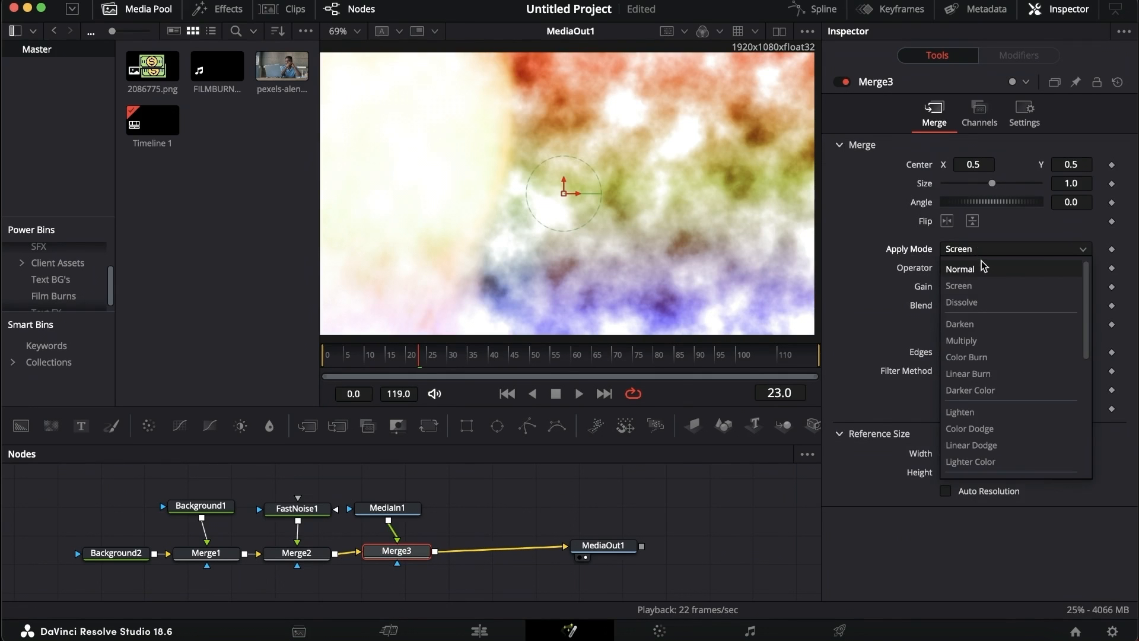
click(985, 266)
click(992, 269)
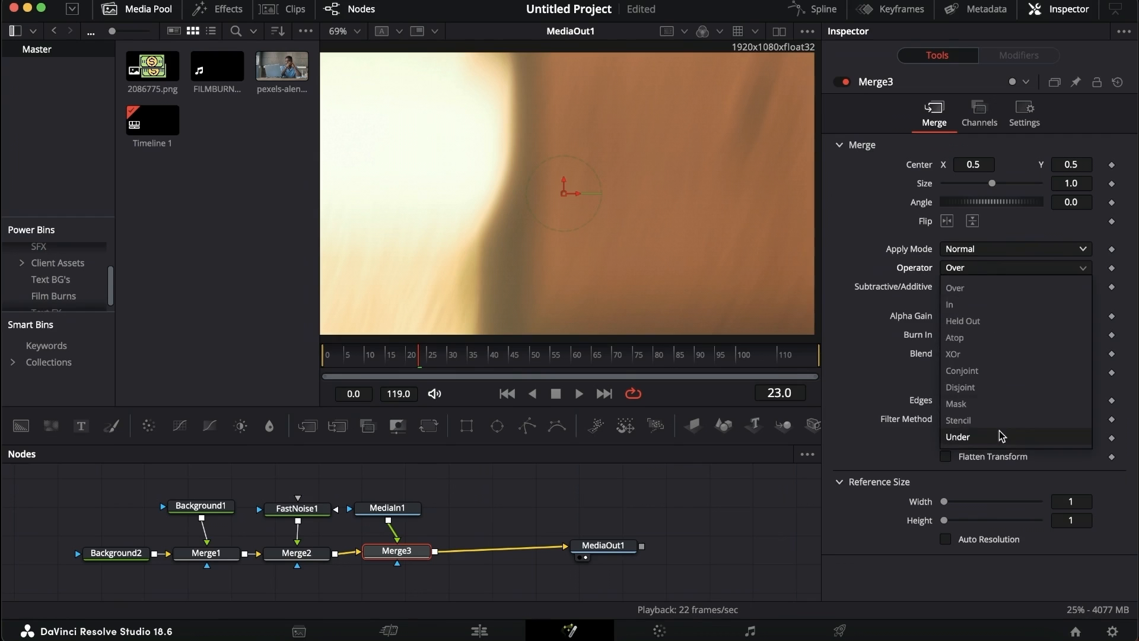
click(996, 436)
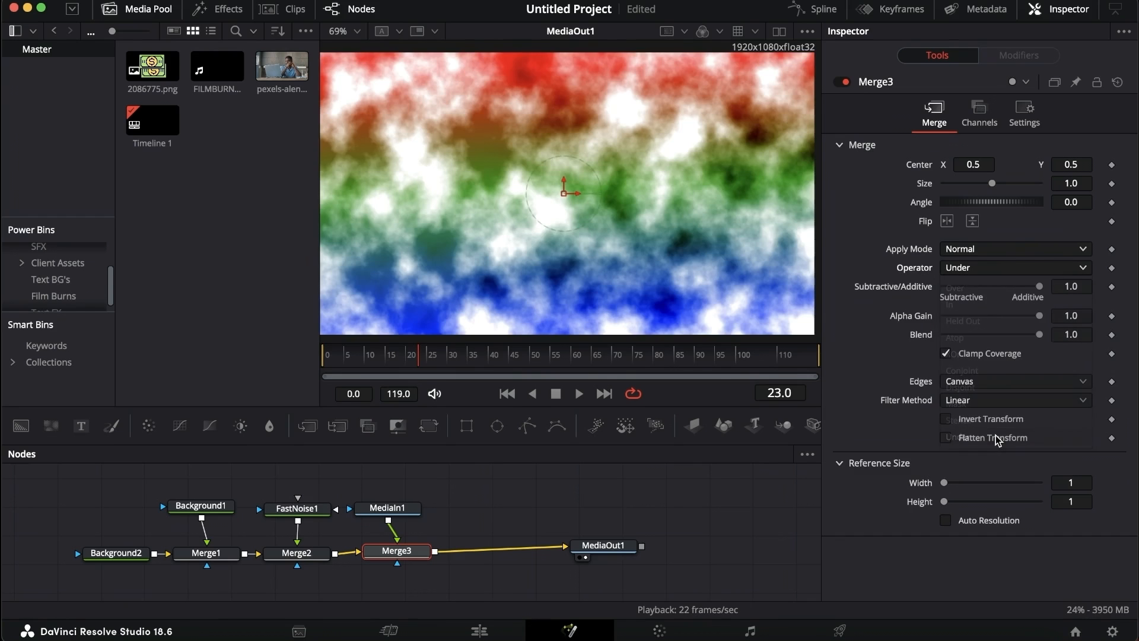
click(361, 354)
mouse_move(297, 578)
mouse_down()
mouse_move(231, 525)
mouse_move(292, 569)
mouse_up()
key(super+z)
- Delete the film burn MediaIn and its Merge3, and merge 2086775.png into the flow after Merge2 with its nodes spaced out
drag(425, 573, 353, 502)
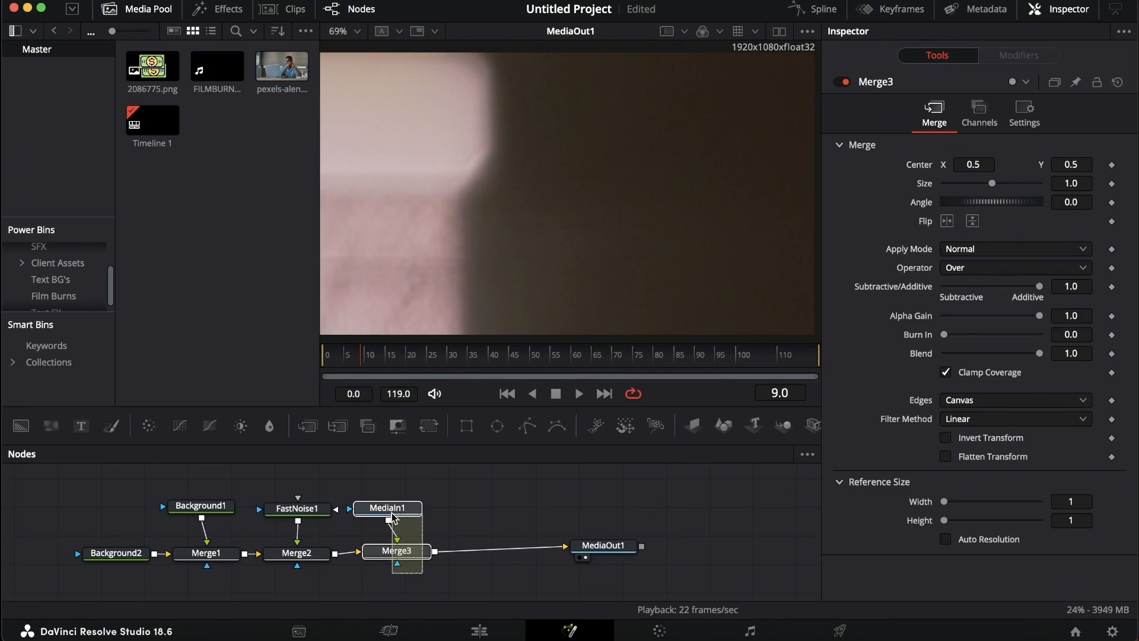
key(Delete)
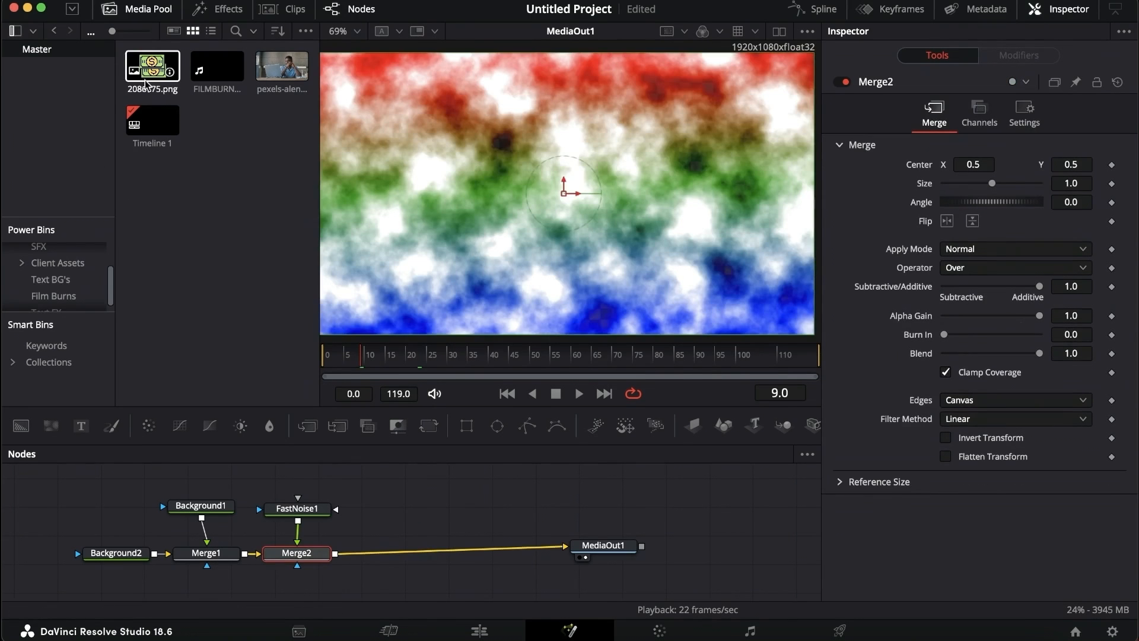
drag(153, 70, 334, 553)
drag(373, 508, 410, 492)
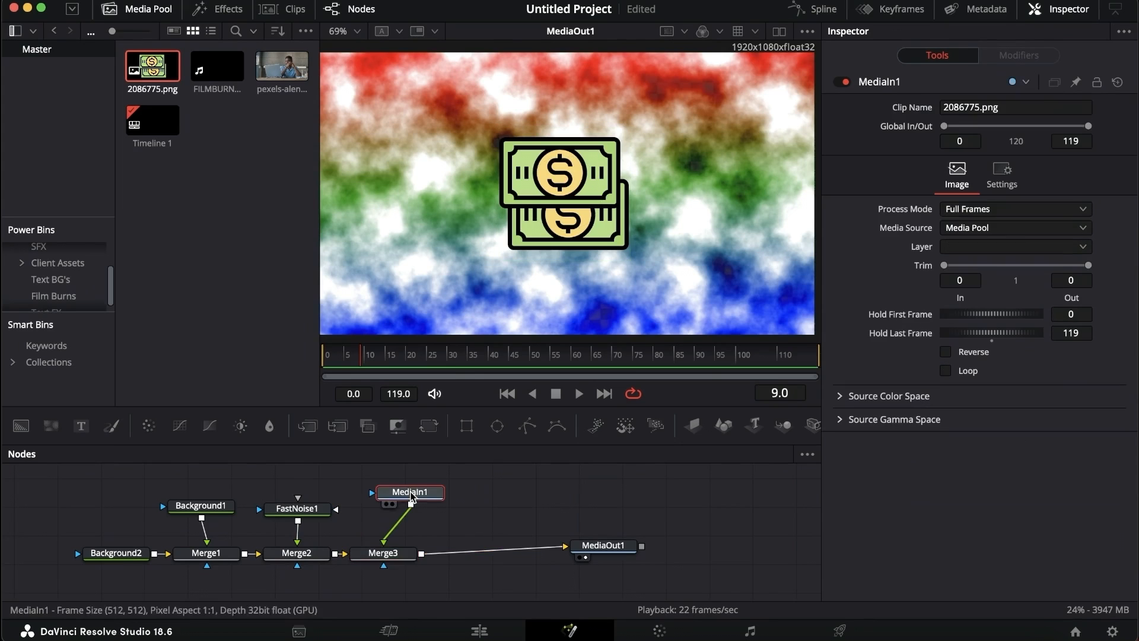
drag(395, 559, 456, 508)
- Merge a new Background node into the connection between the 2086775.png MediaIn and Merge3, and arrange these nodes neatly
scroll(433, 548, up, 2)
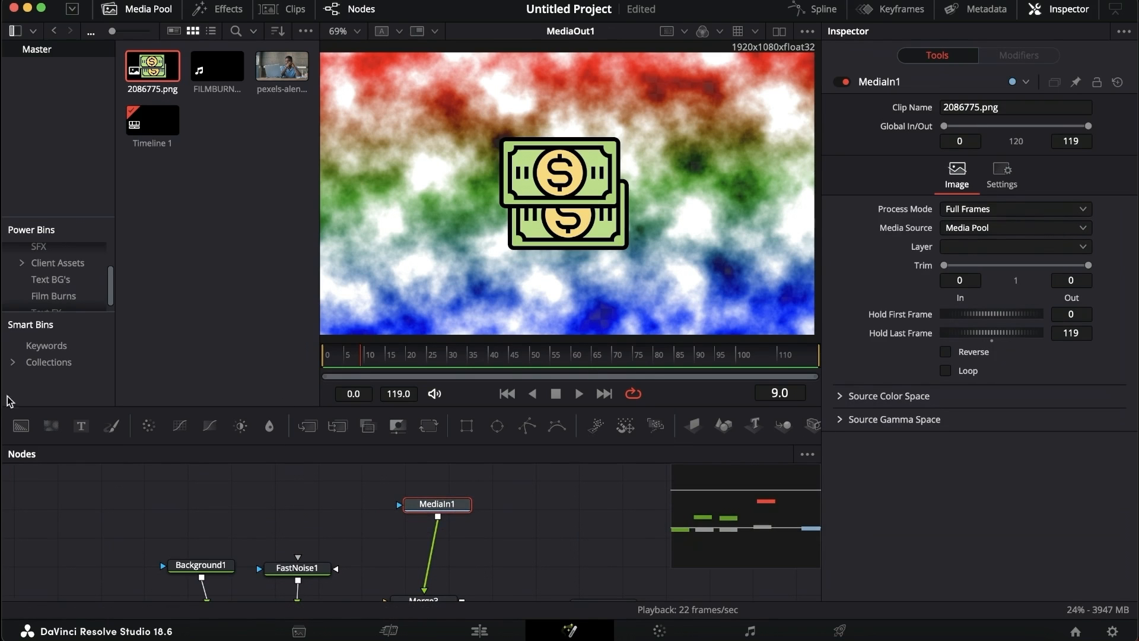
drag(21, 425, 426, 541)
scroll(425, 542, down, 3)
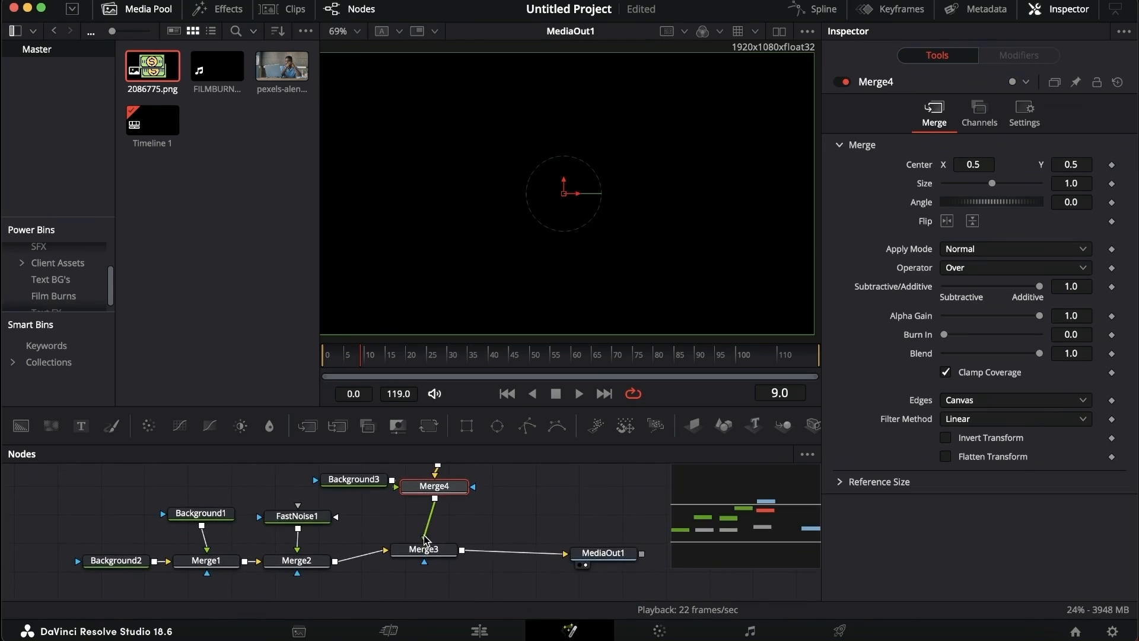
scroll(441, 509, up, 5)
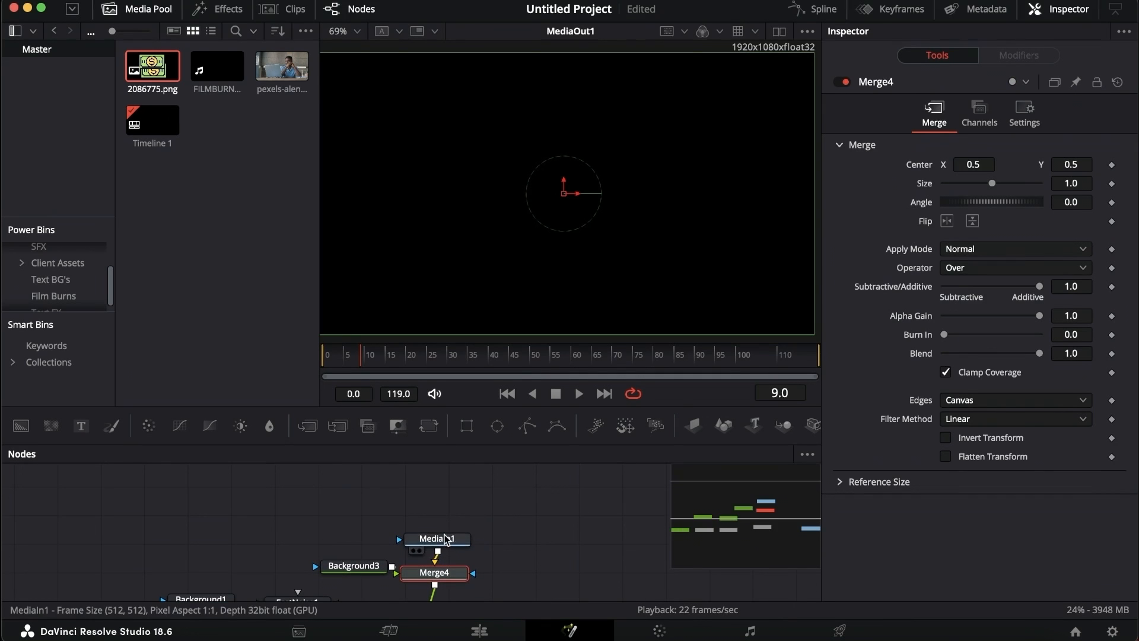
drag(446, 539, 443, 512)
drag(442, 573, 441, 558)
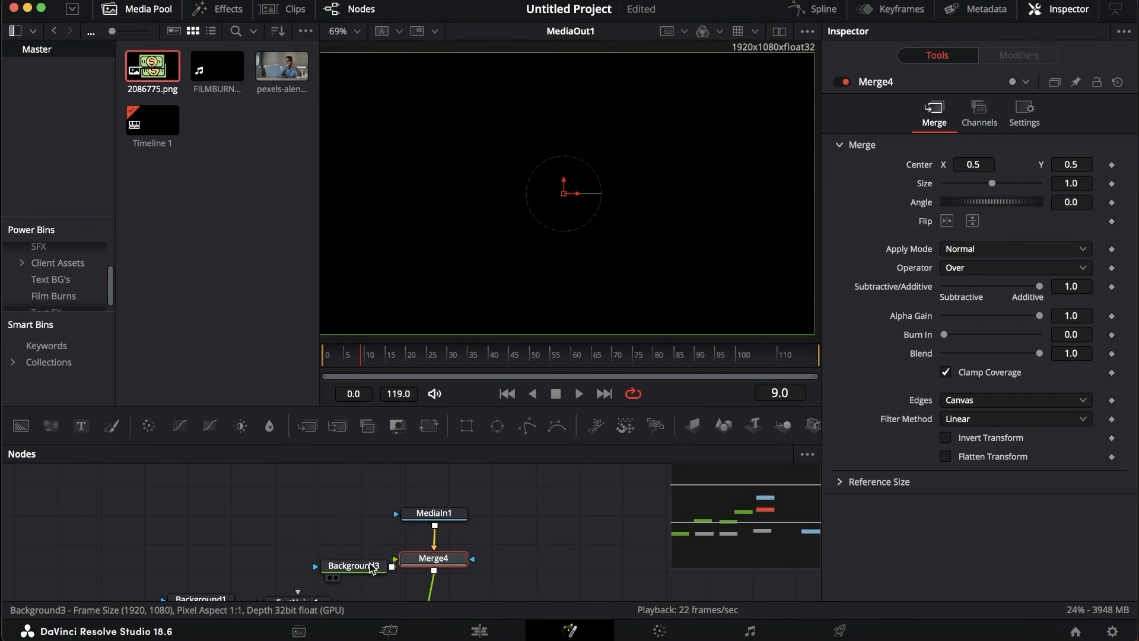
drag(368, 563, 348, 558)
scroll(348, 557, down, 5)
scroll(347, 558, down, 4)
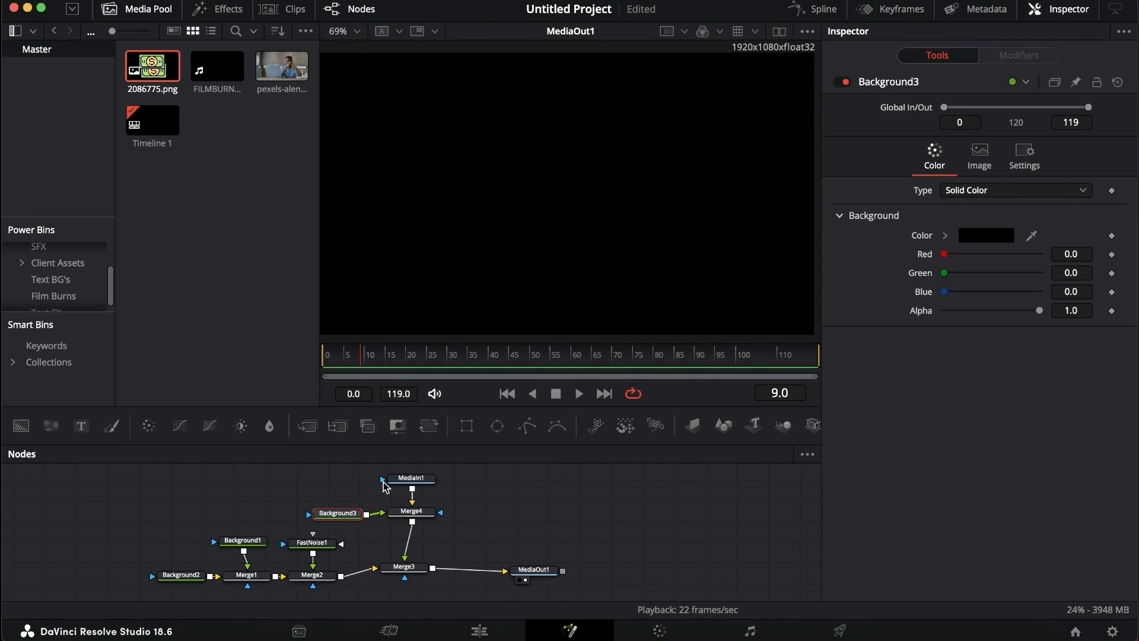
- View the outputs of Background2, Merge1, Merge2 and Merge3 one after another to follow the flow's layering
scroll(150, 559, down, 1)
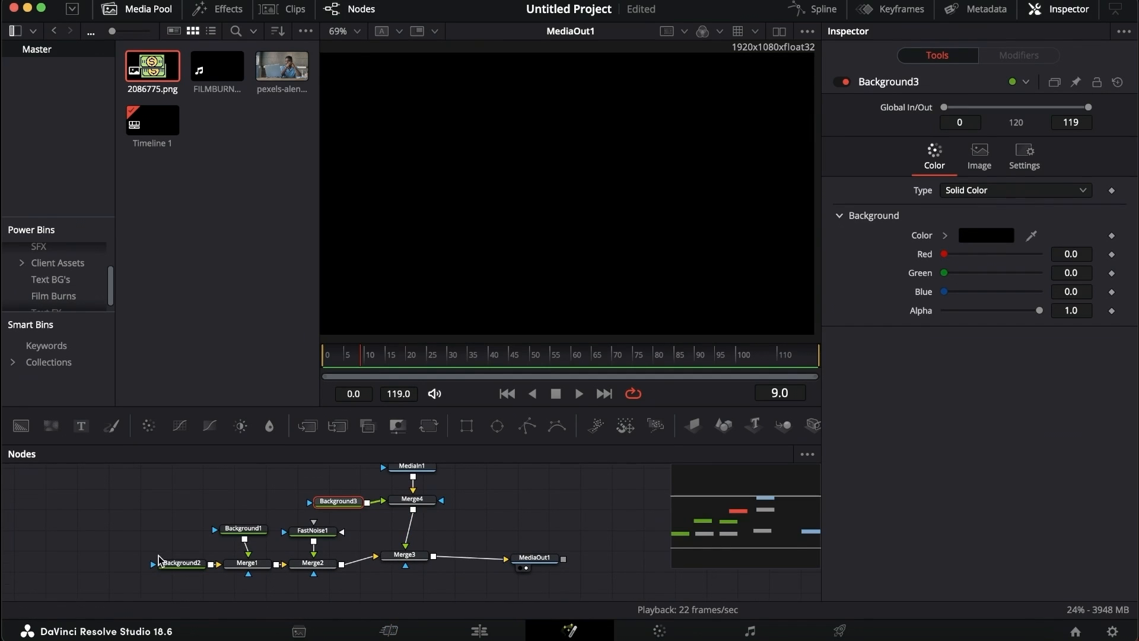
drag(170, 568, 143, 570)
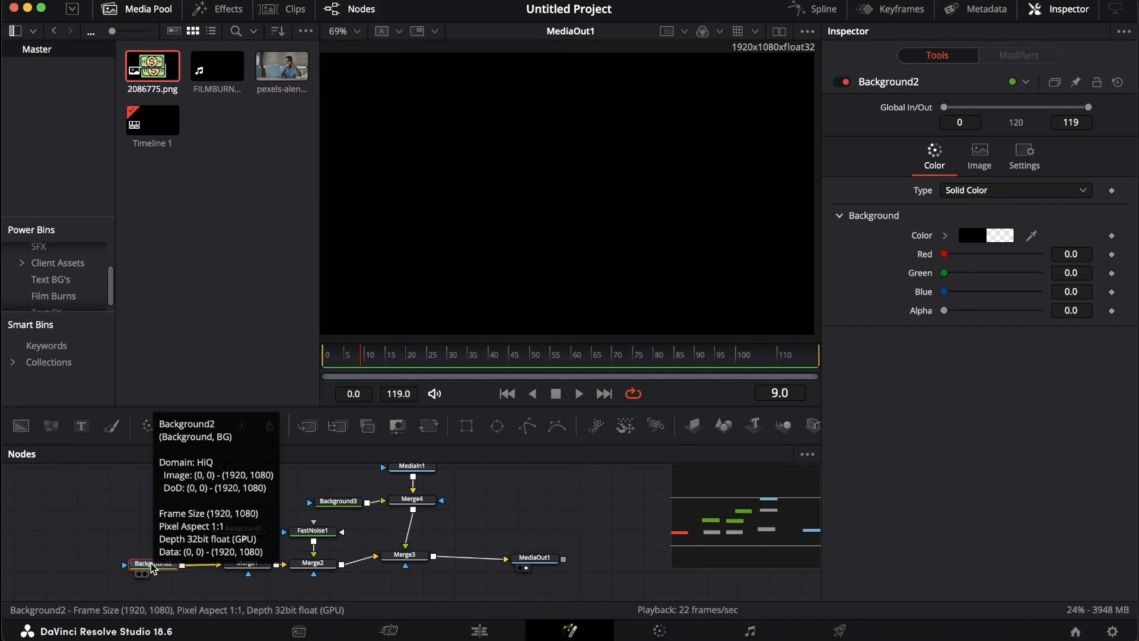
key(1)
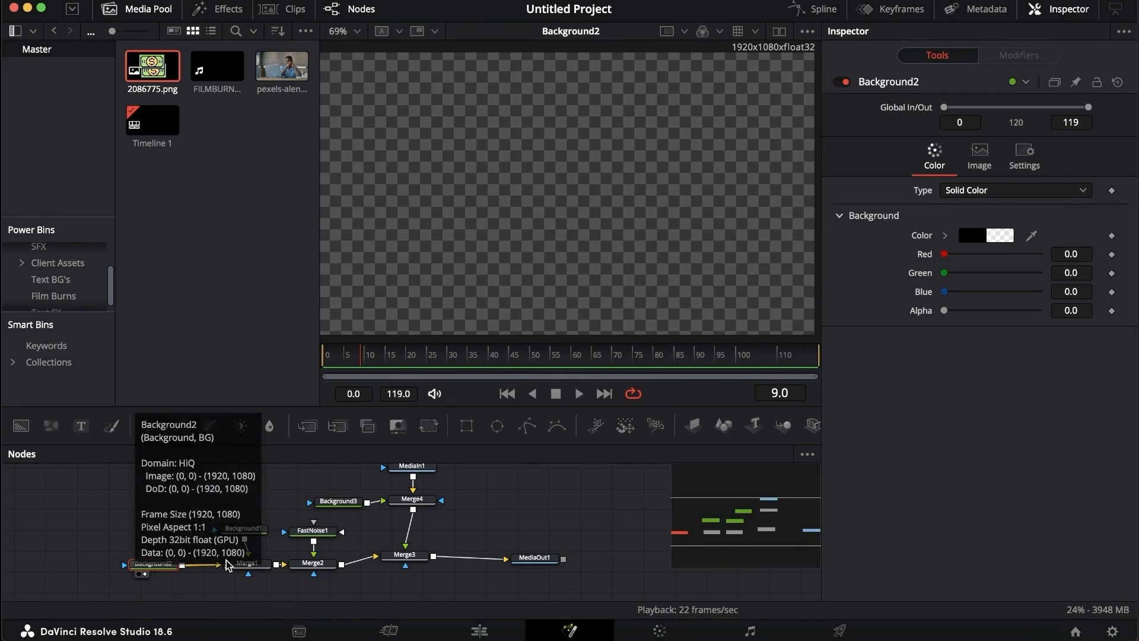
click(247, 565)
key(1)
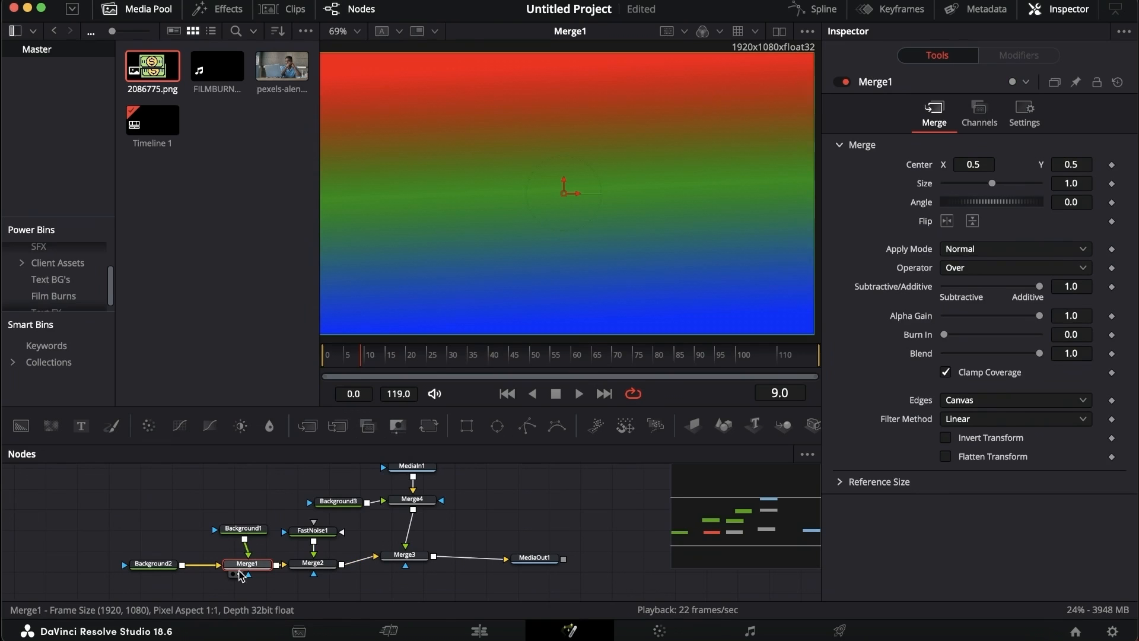
click(313, 563)
key(1)
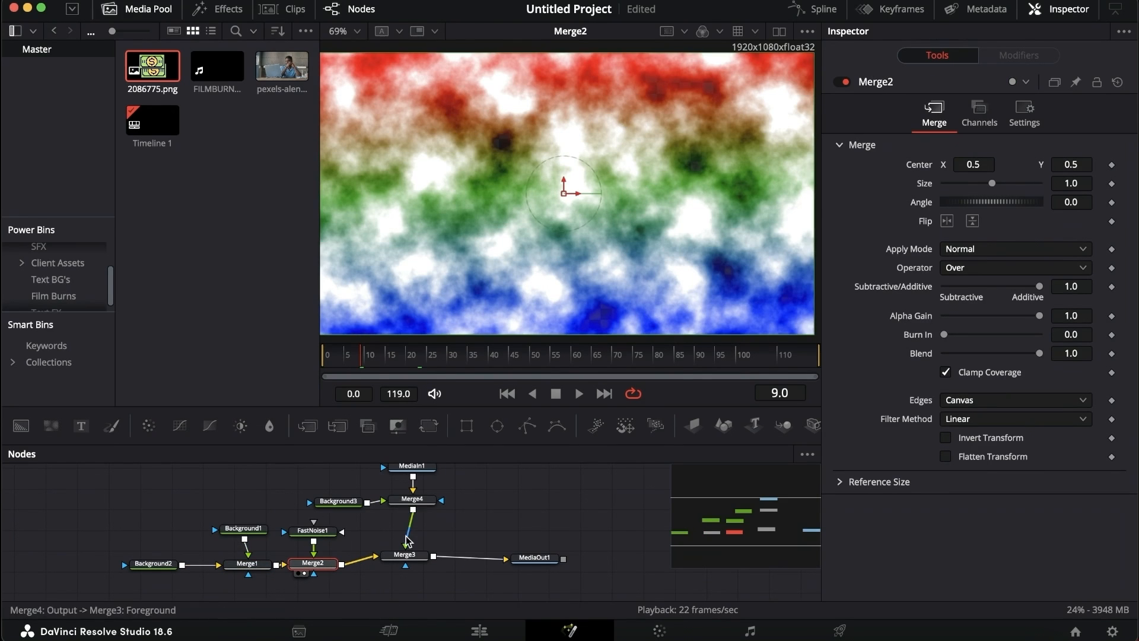
click(417, 558)
key(1)
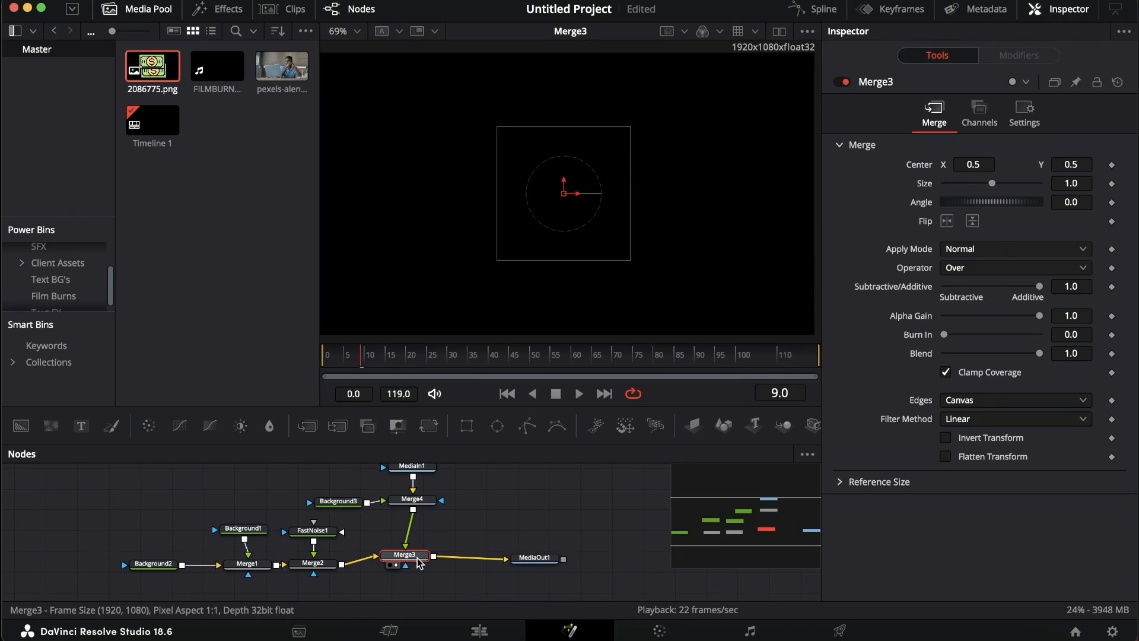
- Set the Operator of Merge4 to Atop to confine the black Background3 to the shape of the money image
scroll(420, 562, up, 3)
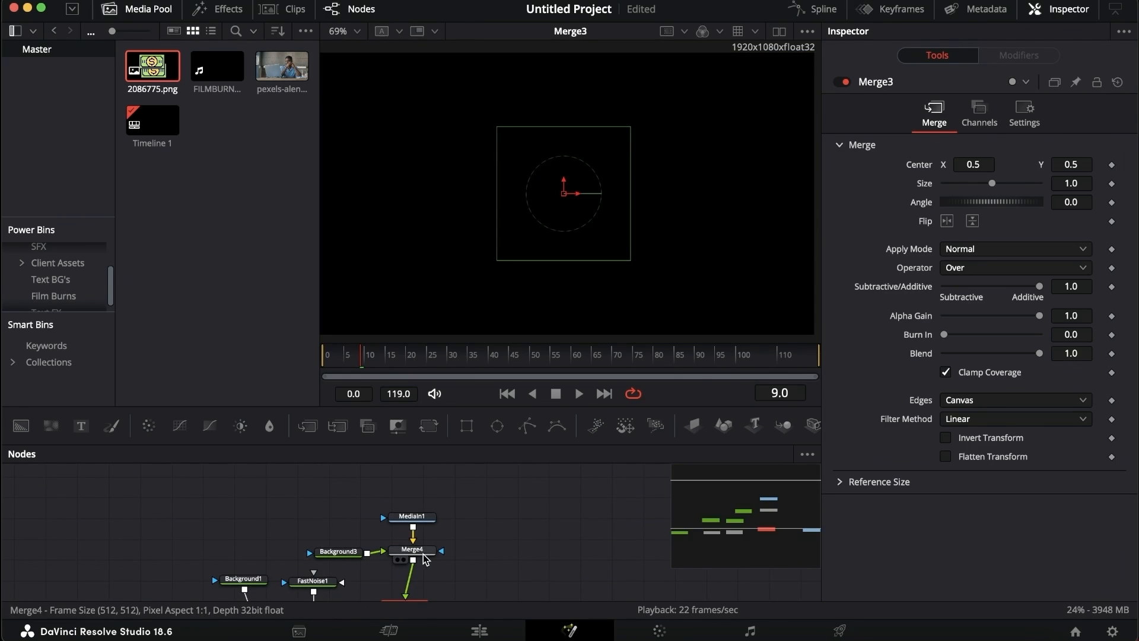
click(427, 517)
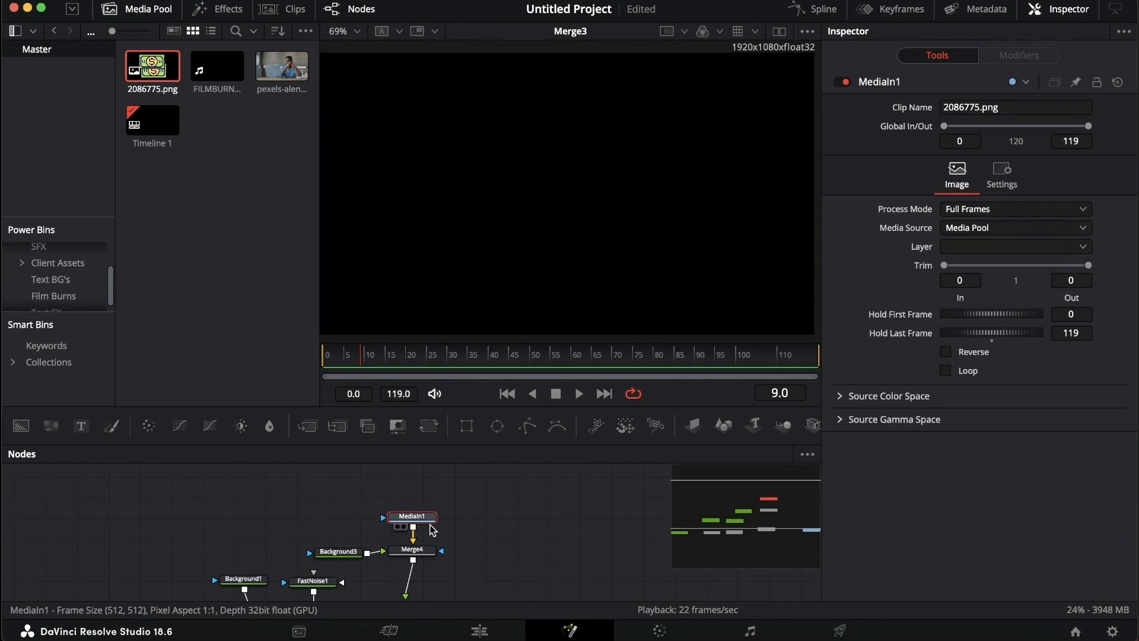
scroll(418, 534, down, 2)
click(407, 522)
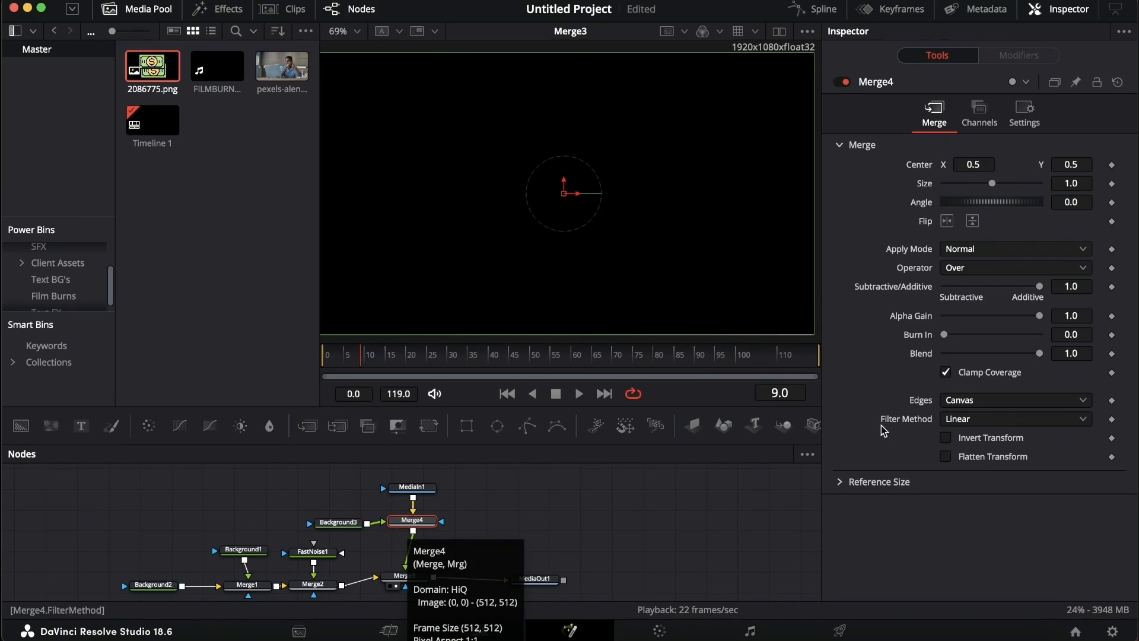
click(957, 268)
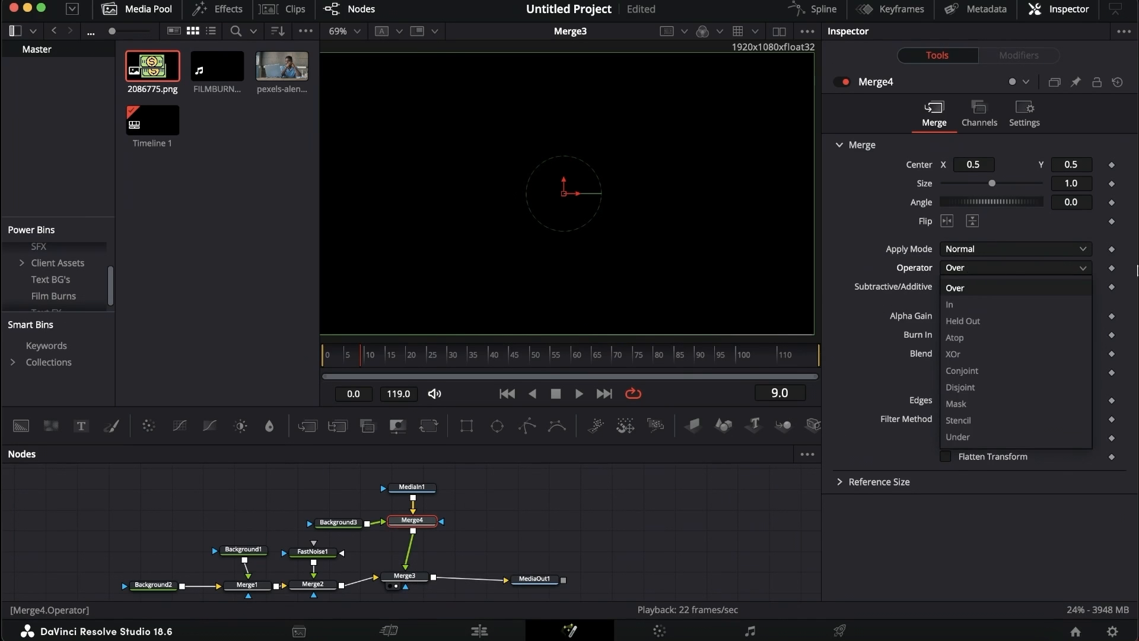
click(977, 339)
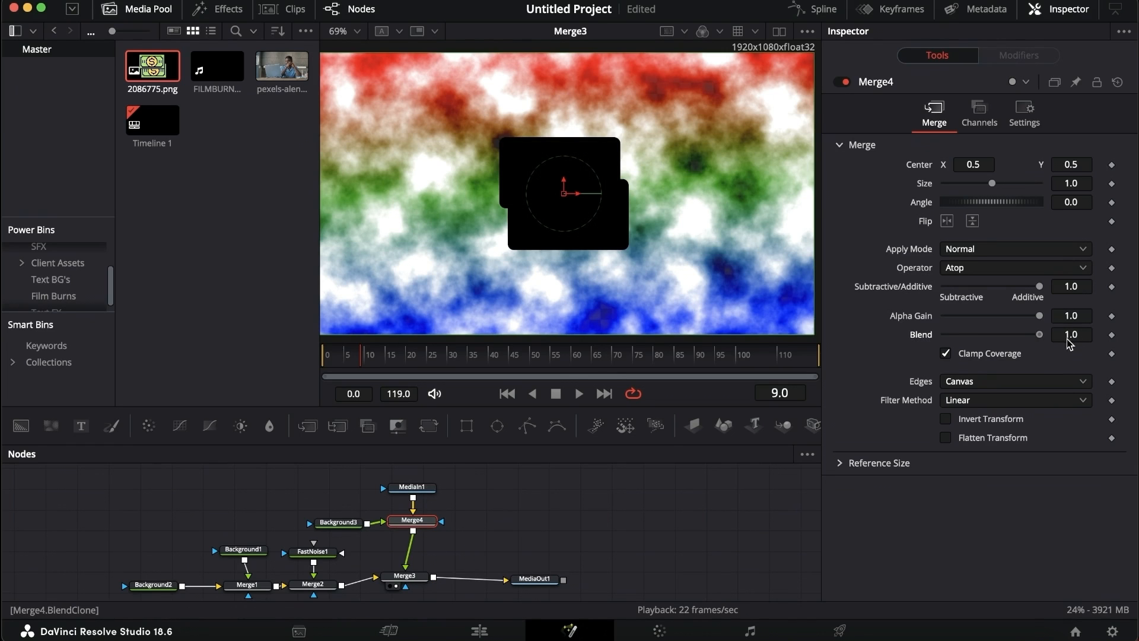
- Lower Merge4's Blend to partially reveal the money image beneath the black background, and show MediaOut1 in the viewer
drag(1045, 338, 1100, 331)
click(347, 523)
click(418, 520)
drag(1035, 342, 993, 336)
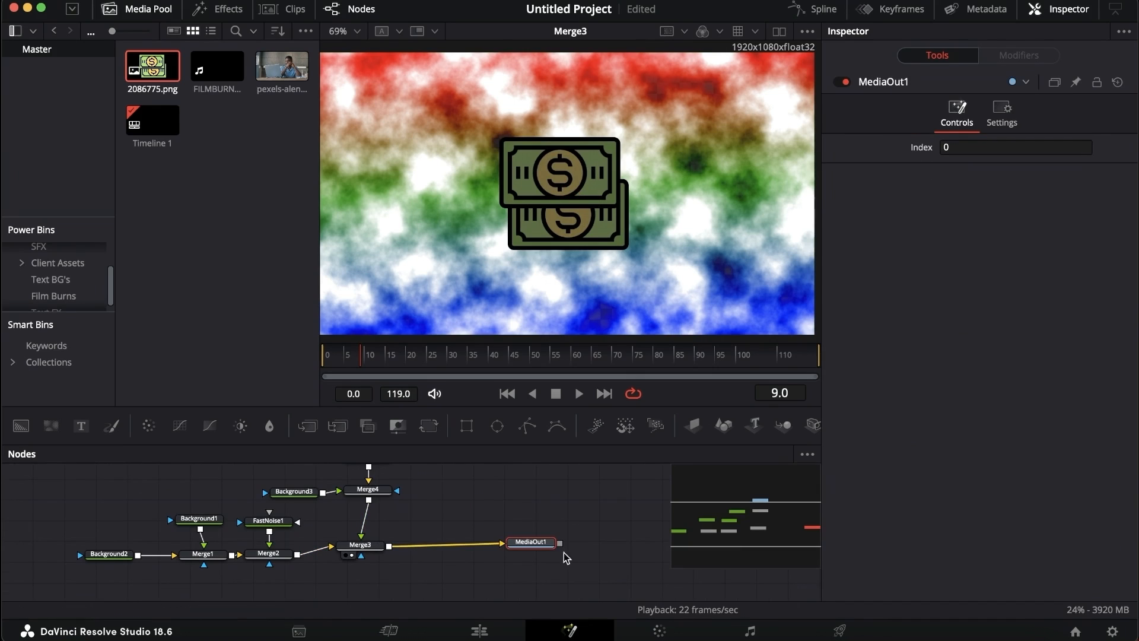
key(1)
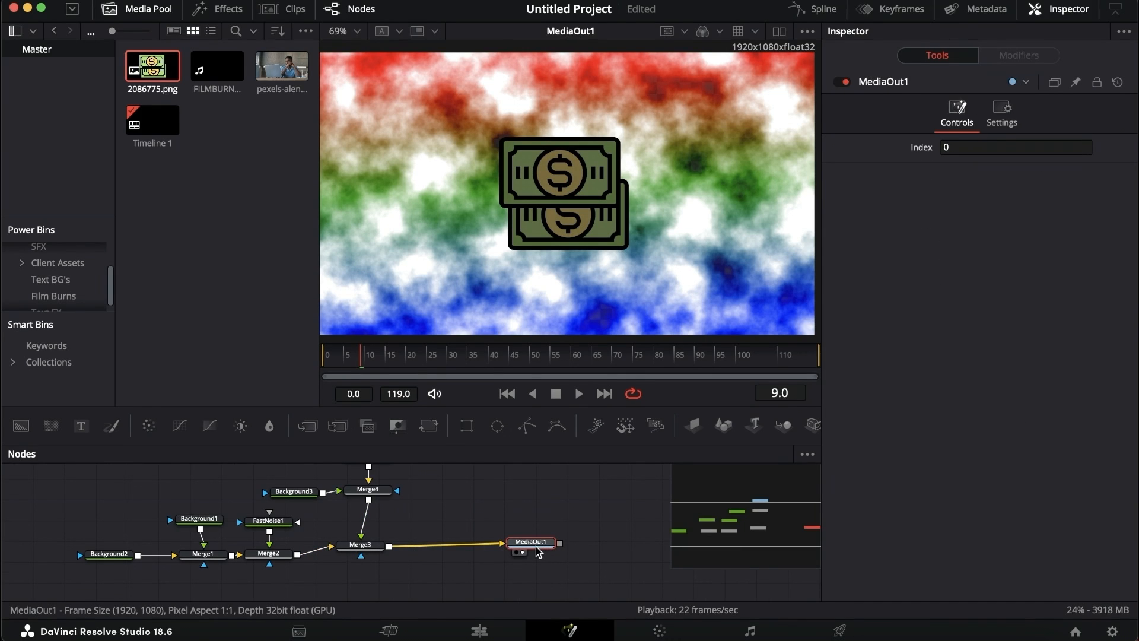
- Add a Text+ node beside Merge4 and shift MediaOut1 slightly further away from Merge3
drag(542, 545, 552, 543)
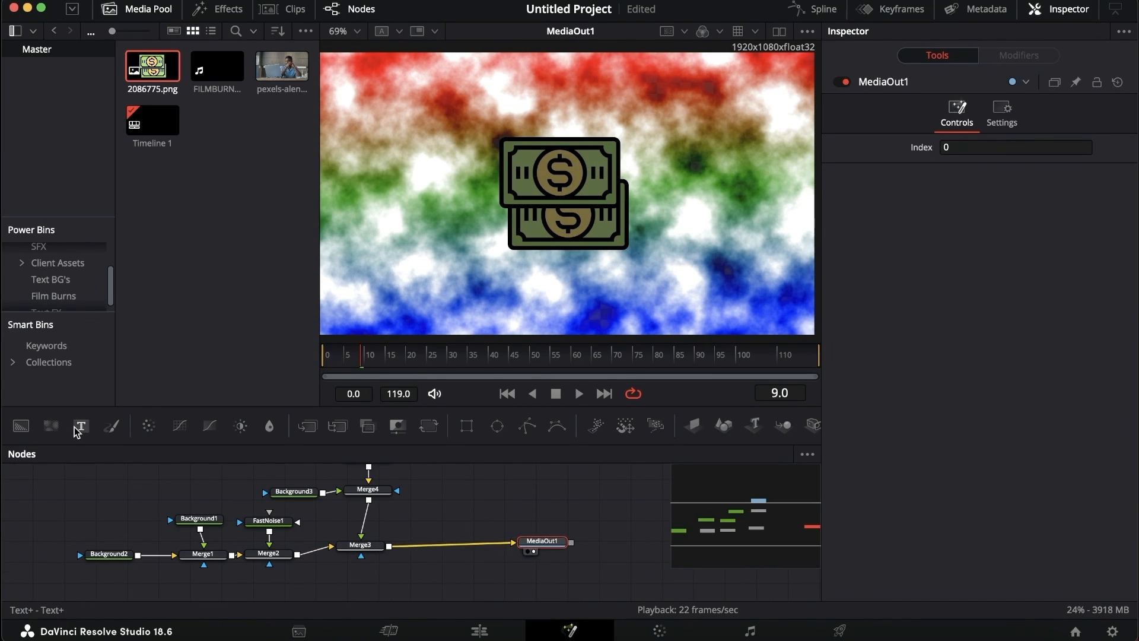
drag(77, 427, 438, 497)
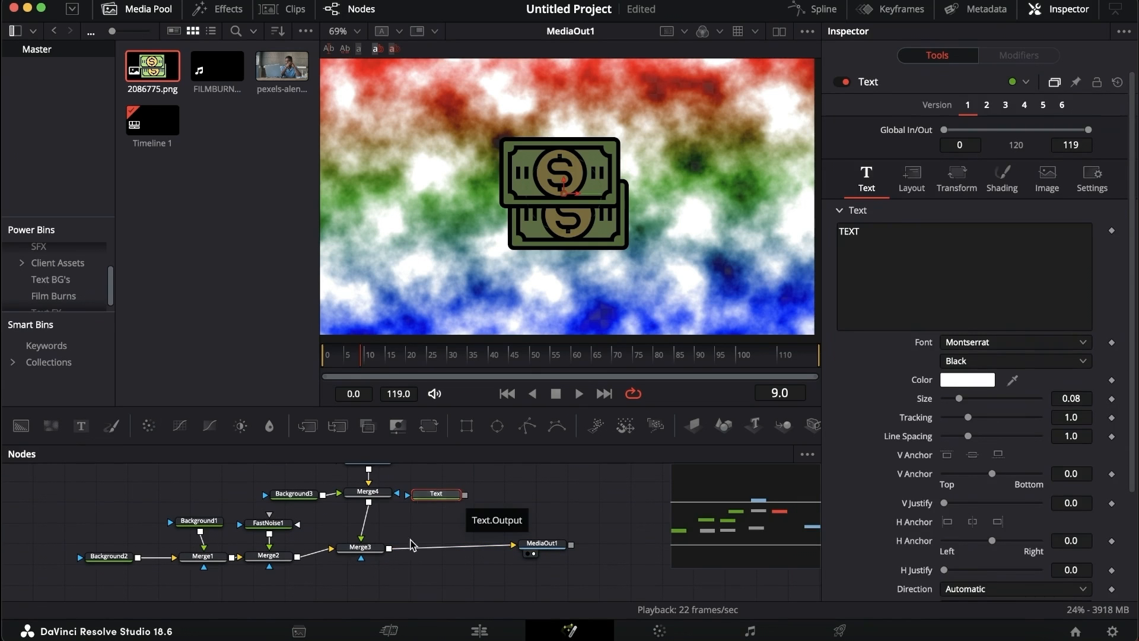
- On the Edit page, place a Text+ title on Video 2 above the Fusion Composition and move the playhead onto it
click(478, 632)
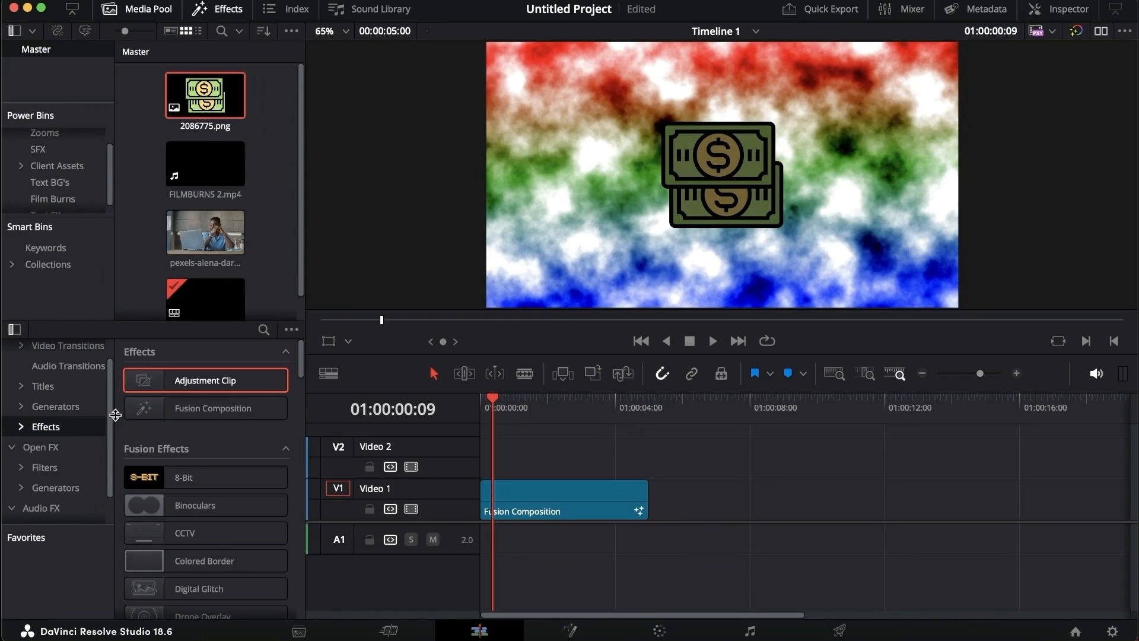
scroll(70, 402, up, 1)
click(43, 402)
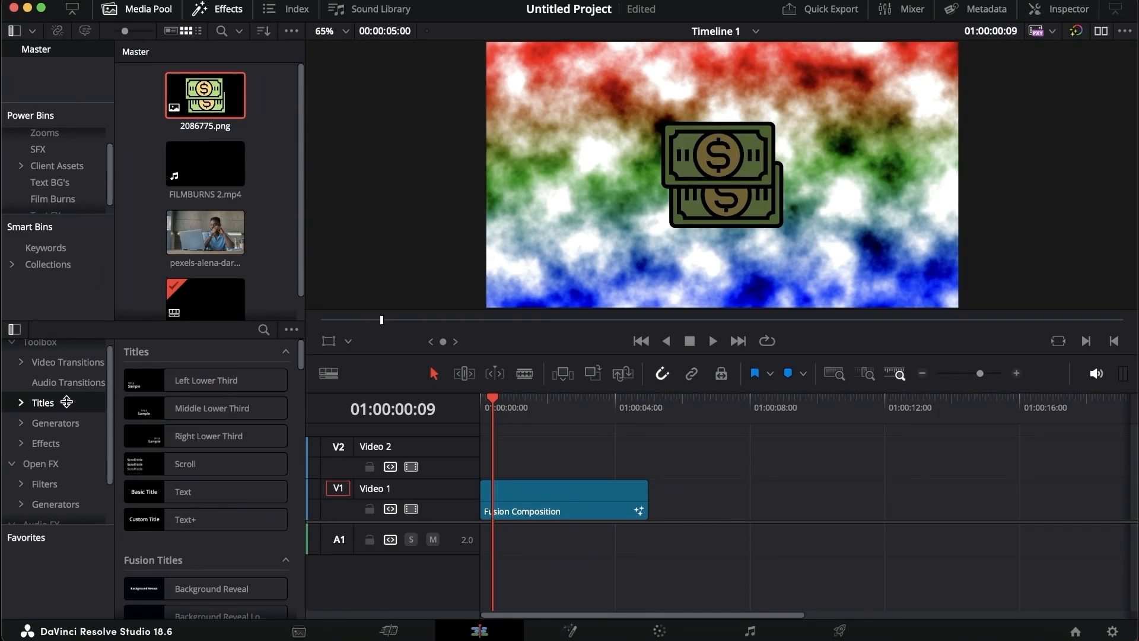
drag(229, 521, 596, 425)
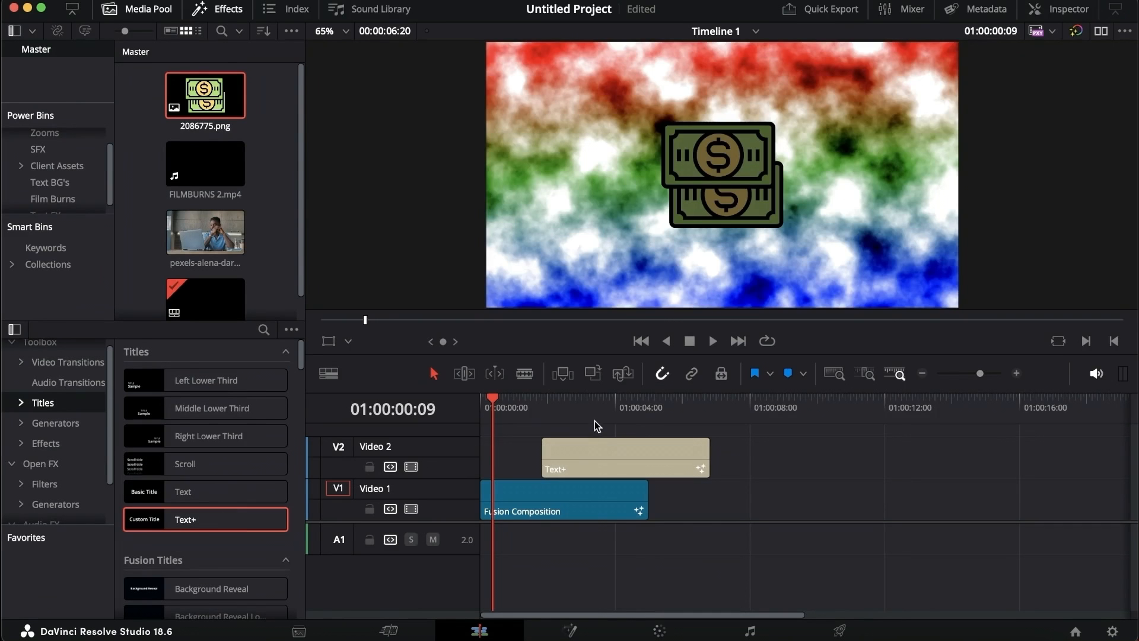
click(595, 422)
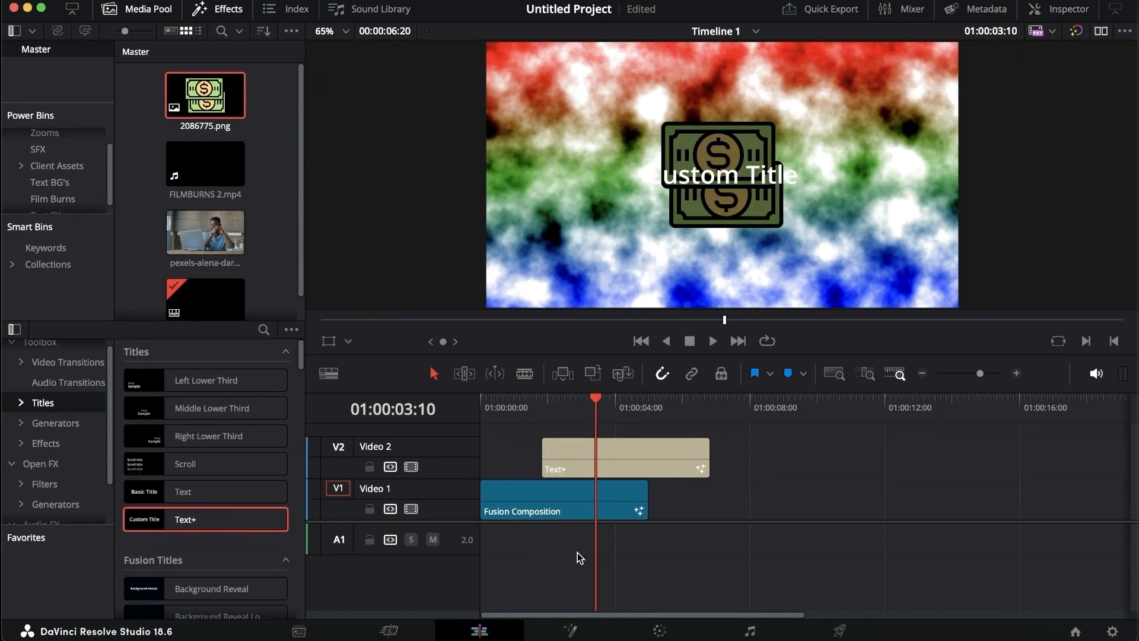
- Examine the Text+ title's node structure on the Fusion page, and return to the Fusion Composition
click(571, 630)
drag(141, 557, 341, 479)
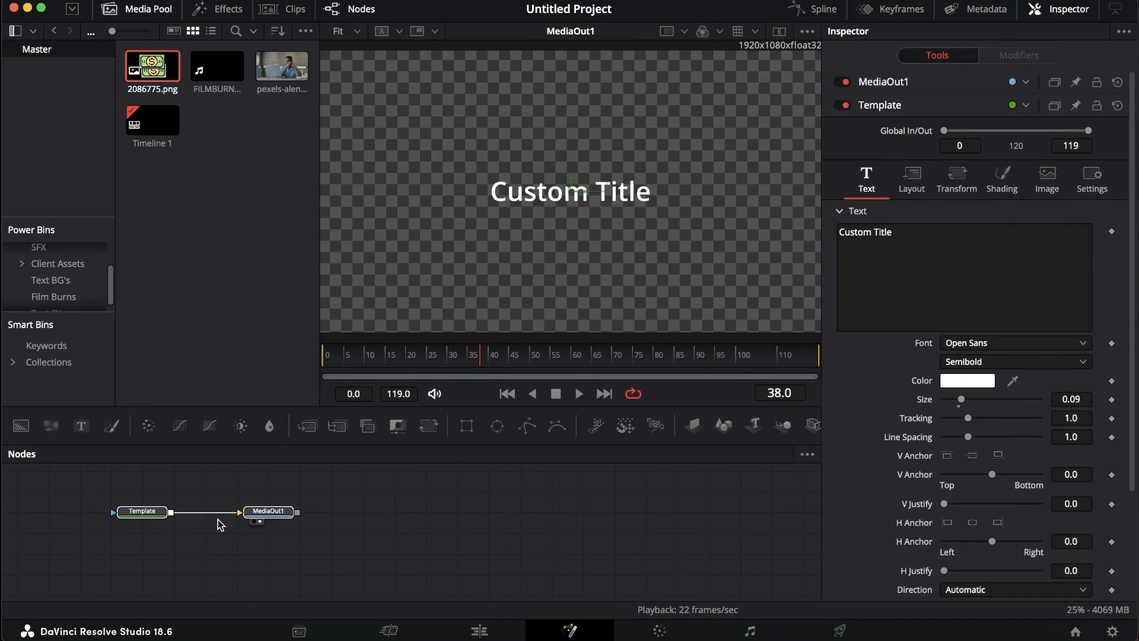
click(480, 631)
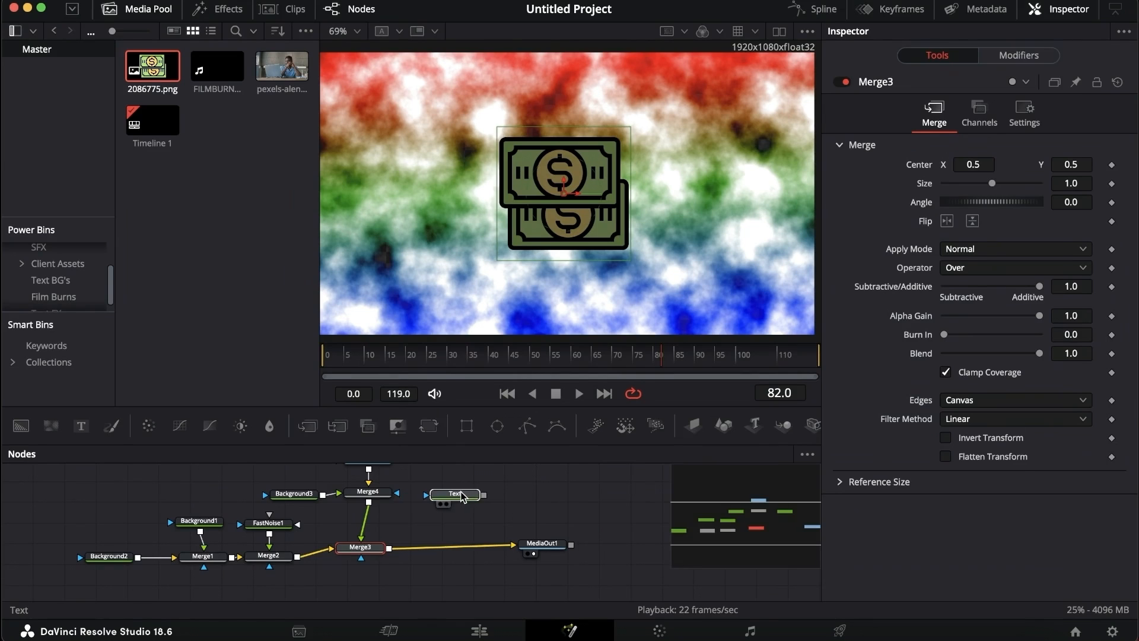
- Merge the Text node over Merge3's output ahead of MediaOut1, and set its text Size to 0.1142
drag(444, 495, 390, 549)
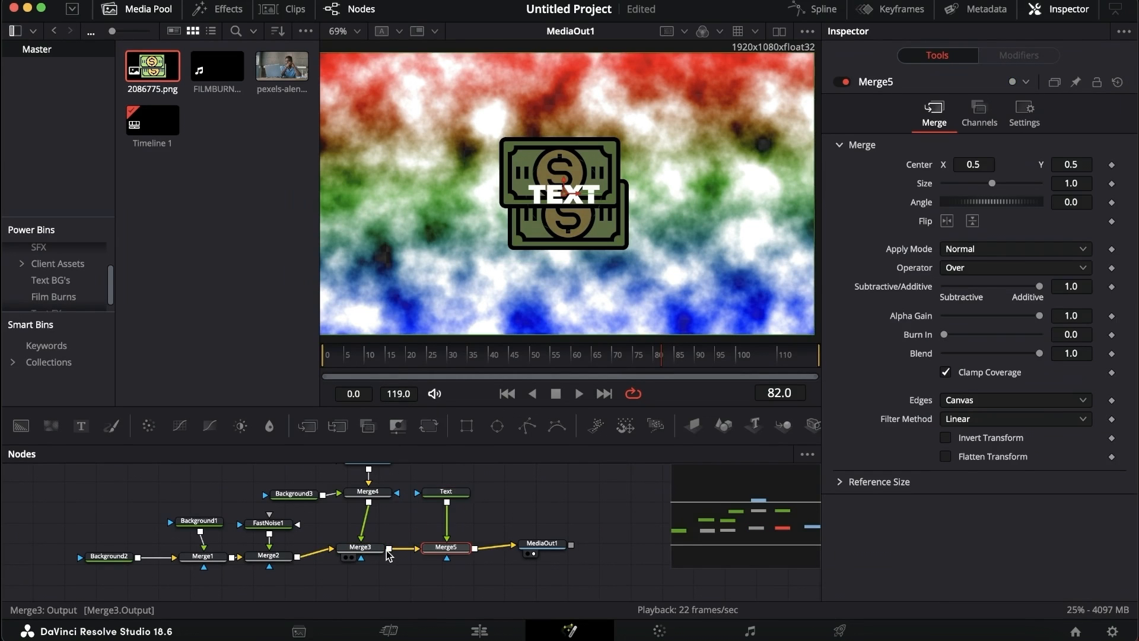
click(451, 492)
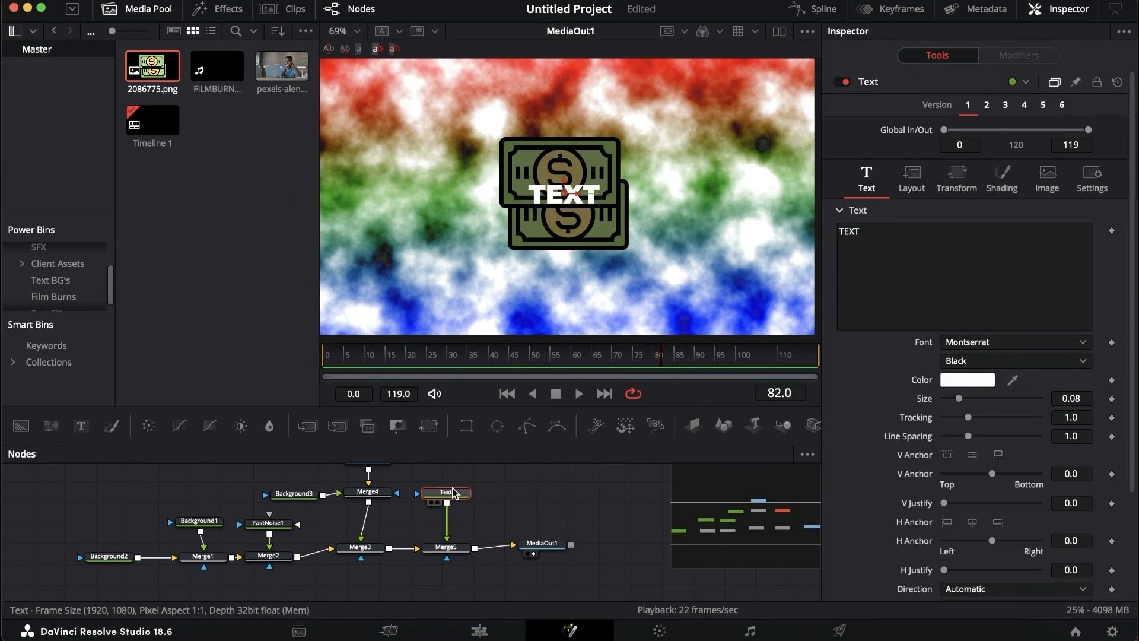
click(873, 238)
drag(959, 399, 966, 398)
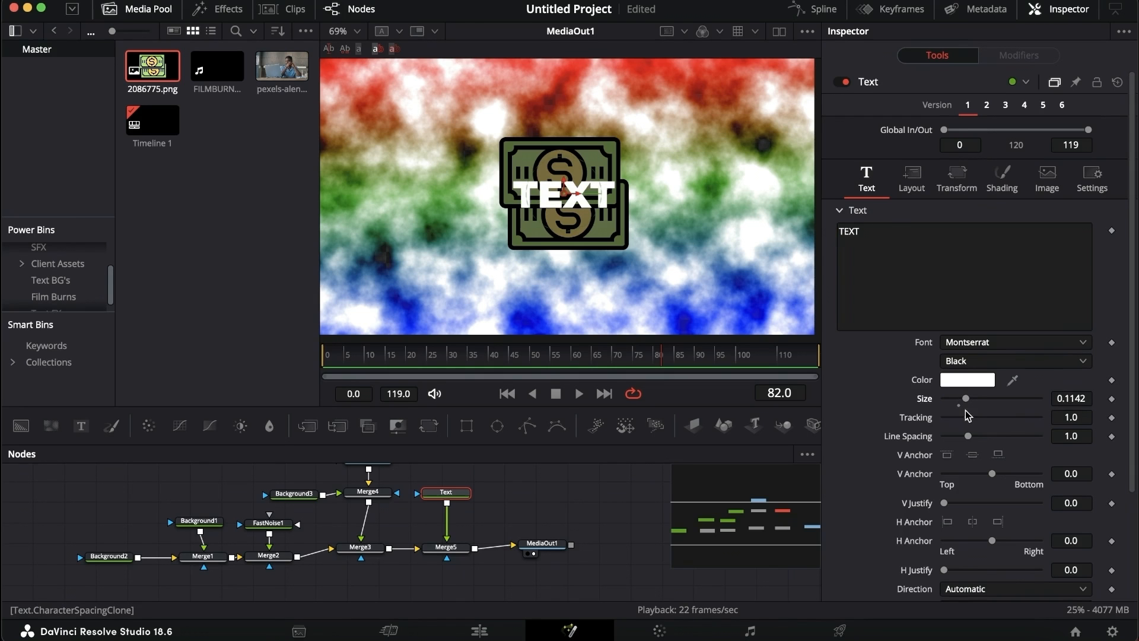
scroll(966, 411, down, 5)
scroll(512, 515, right, 4)
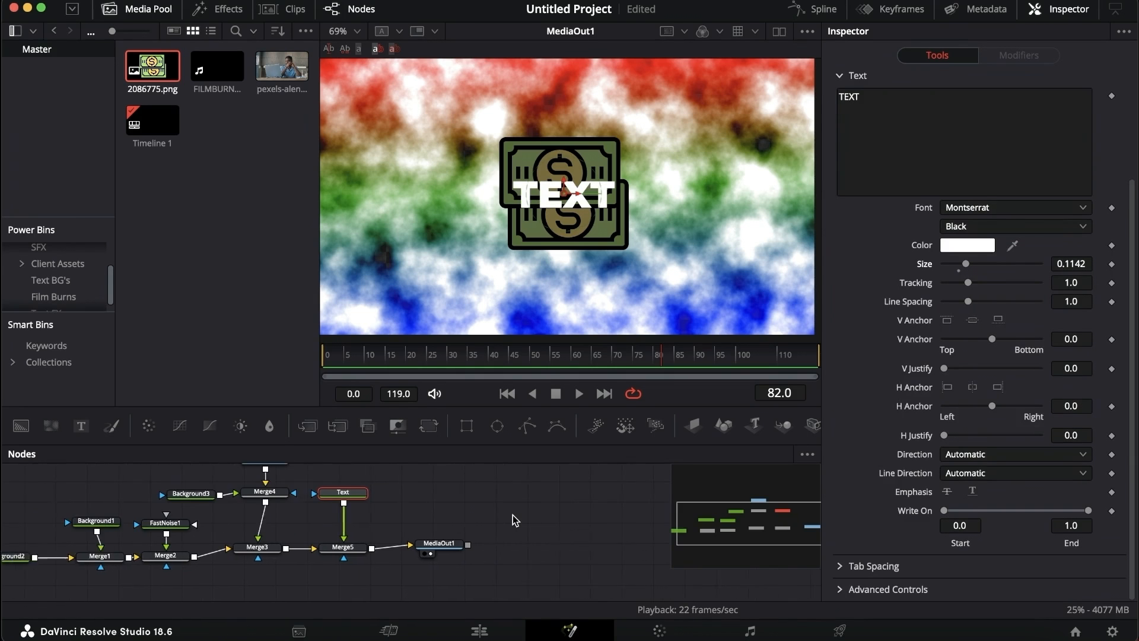
scroll(512, 515, right, 4)
scroll(513, 515, left, 3)
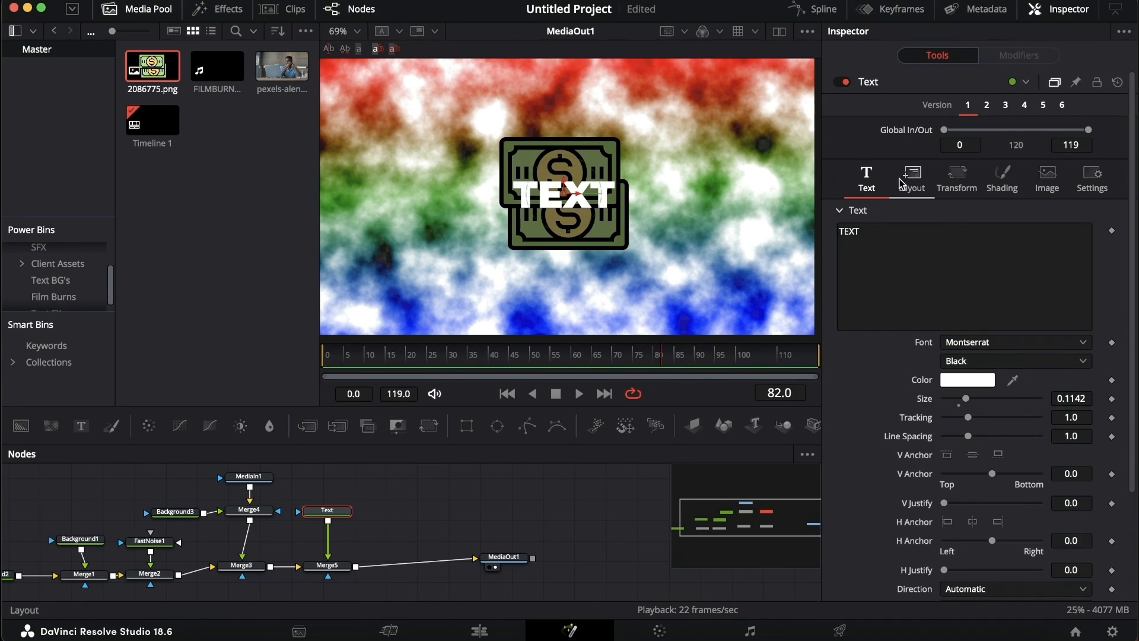
- Try repositioning the text with a Layout Center of X 0.751 and Y 0.558, and reset the Center
click(908, 184)
mouse_move(987, 255)
mouse_down()
mouse_move(1003, 255)
mouse_move(961, 255)
mouse_move(979, 257)
mouse_up()
drag(1071, 247, 1087, 246)
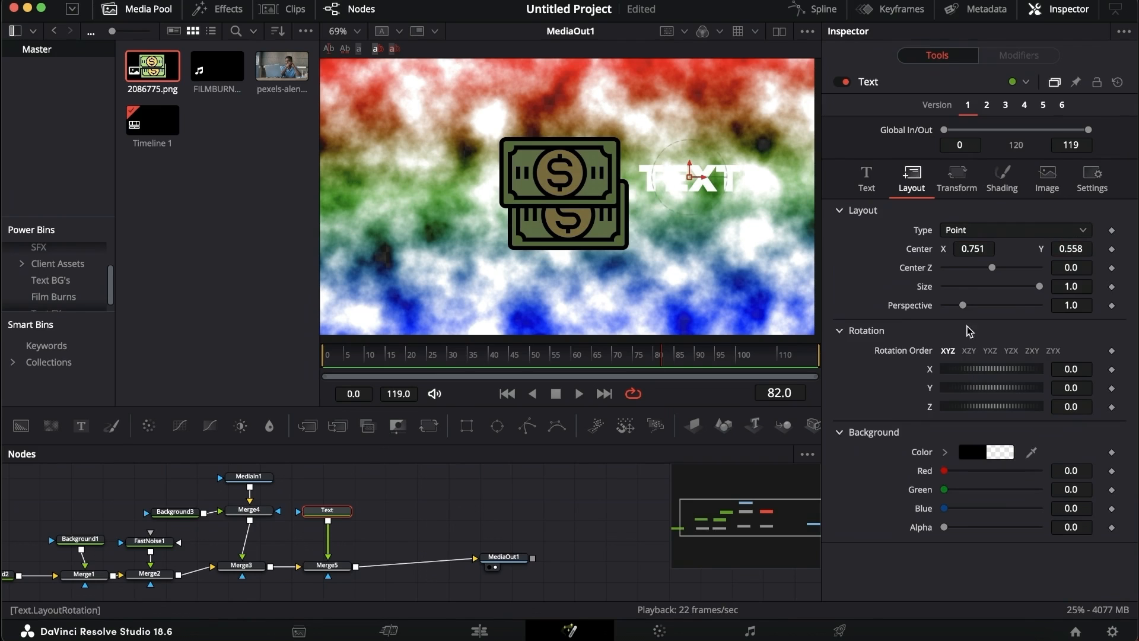
drag(1038, 287, 1137, 293)
double_click(928, 252)
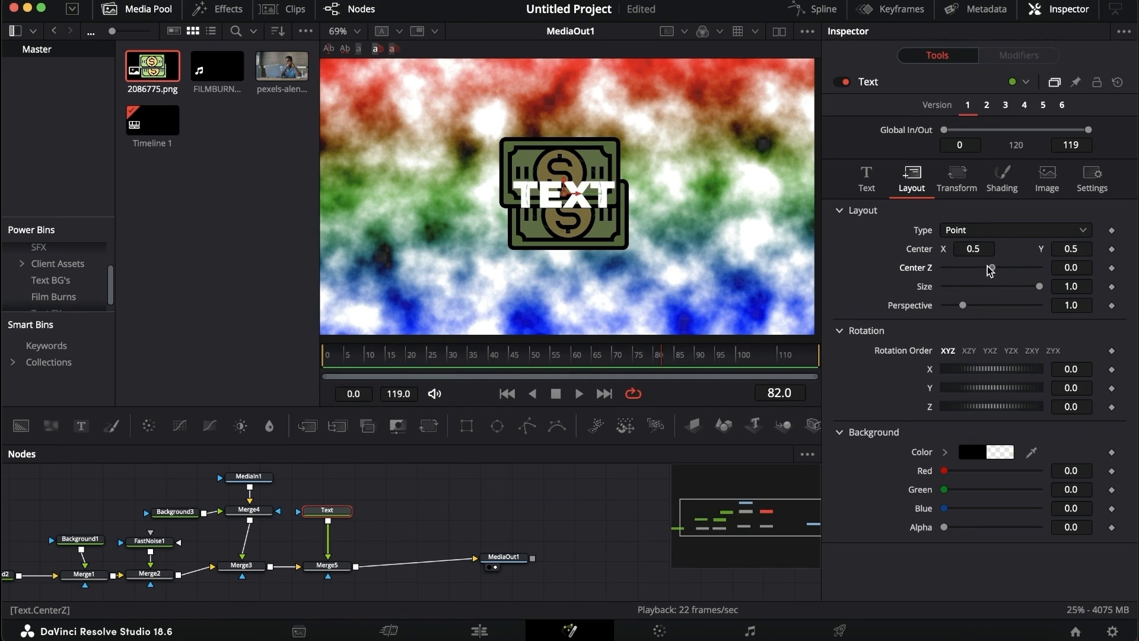
- Try a Center Z of 0.08 and rotations of X 20.9 and Y 39.1 on the text, resetting each one
mouse_move(991, 268)
mouse_down()
mouse_move(1031, 268)
mouse_move(993, 269)
mouse_up()
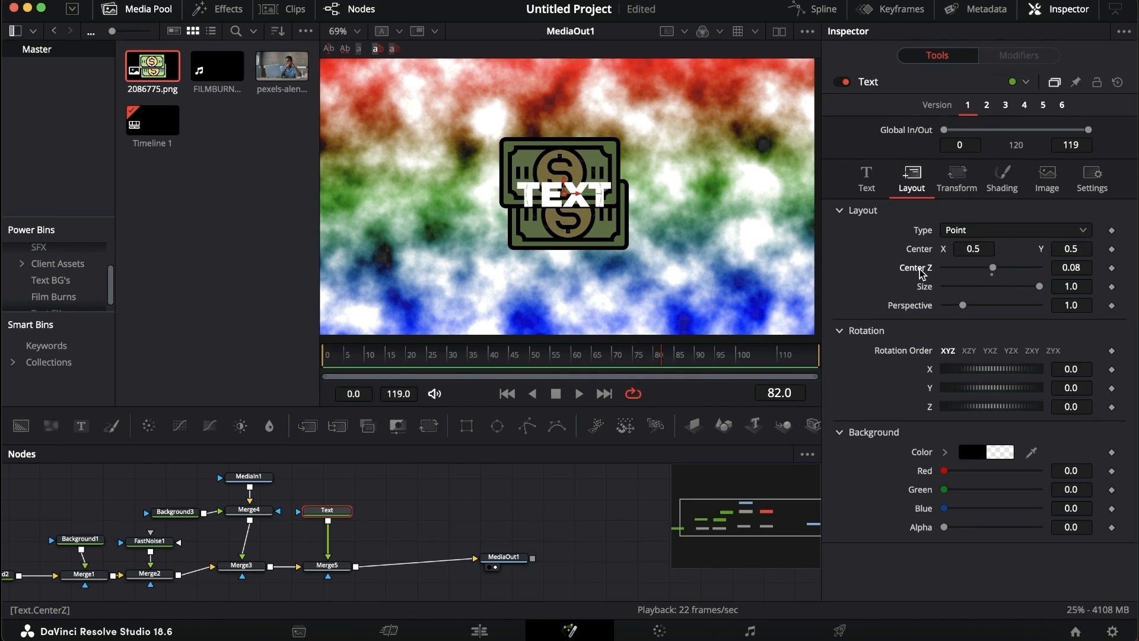
double_click(921, 270)
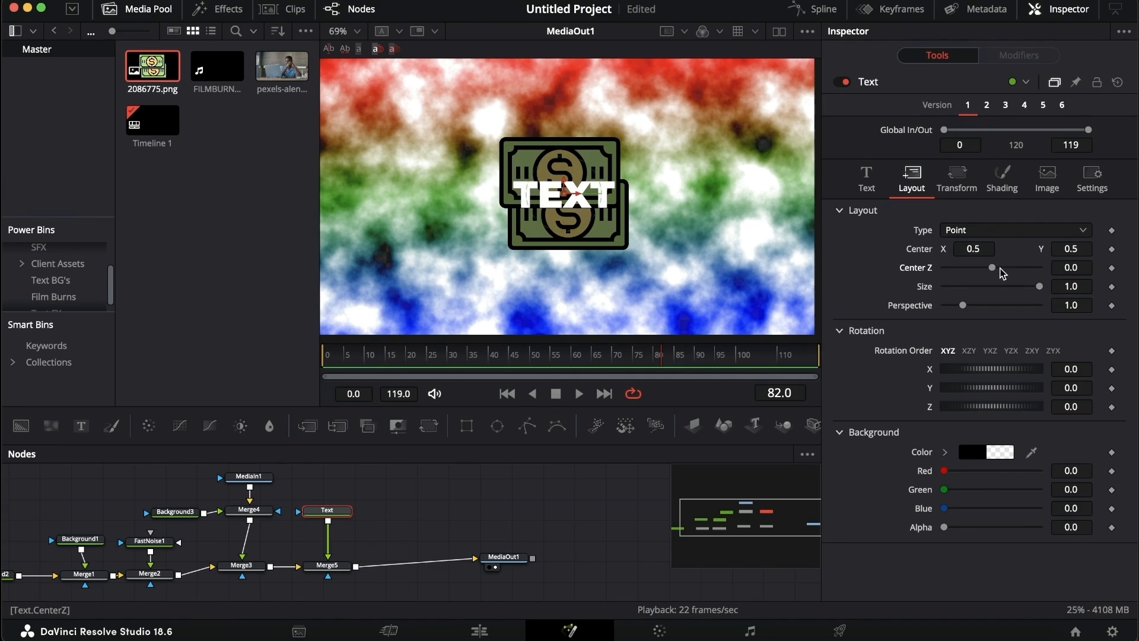
mouse_move(993, 369)
mouse_down()
mouse_move(1004, 370)
mouse_move(990, 388)
mouse_up()
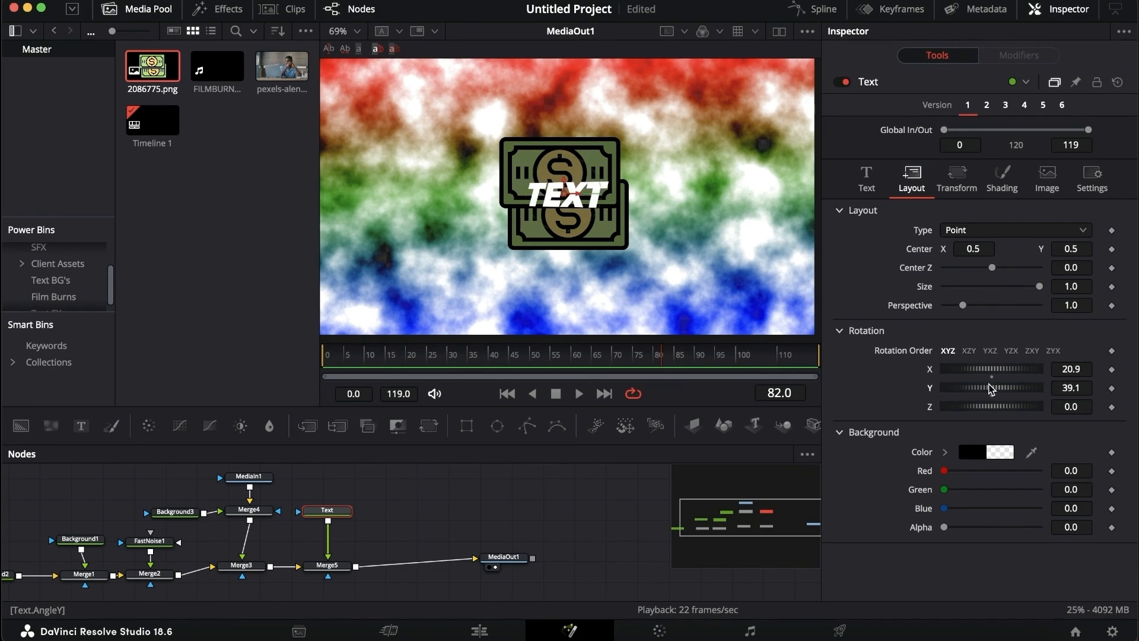
click(991, 377)
click(991, 396)
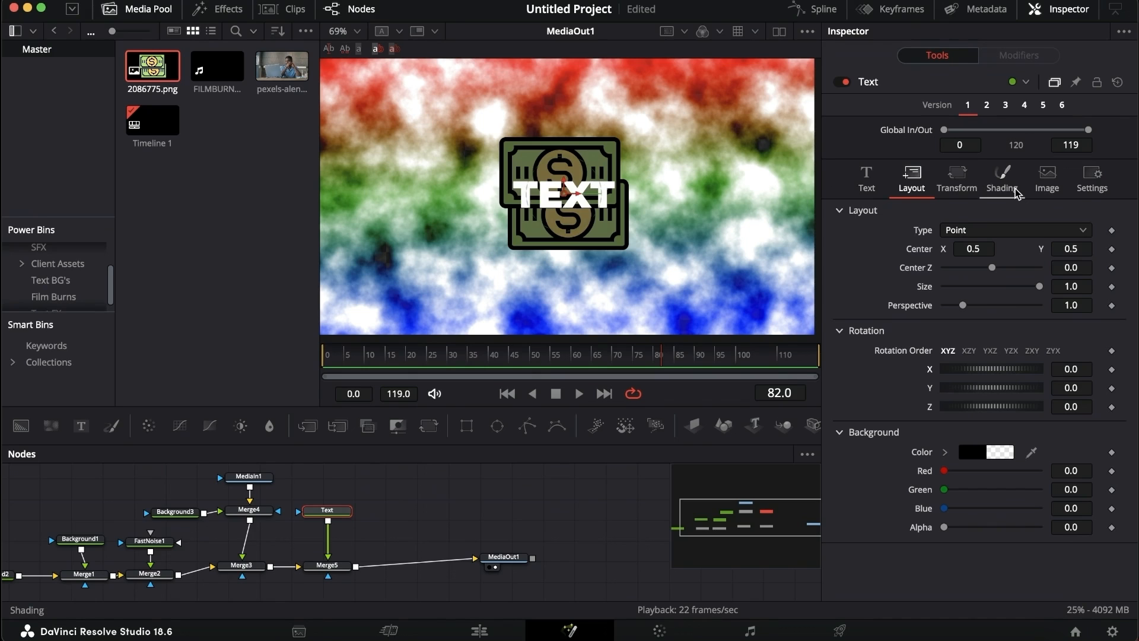
- In the text's Shading settings, disable the White Solid Fill element and enable it again
click(1003, 181)
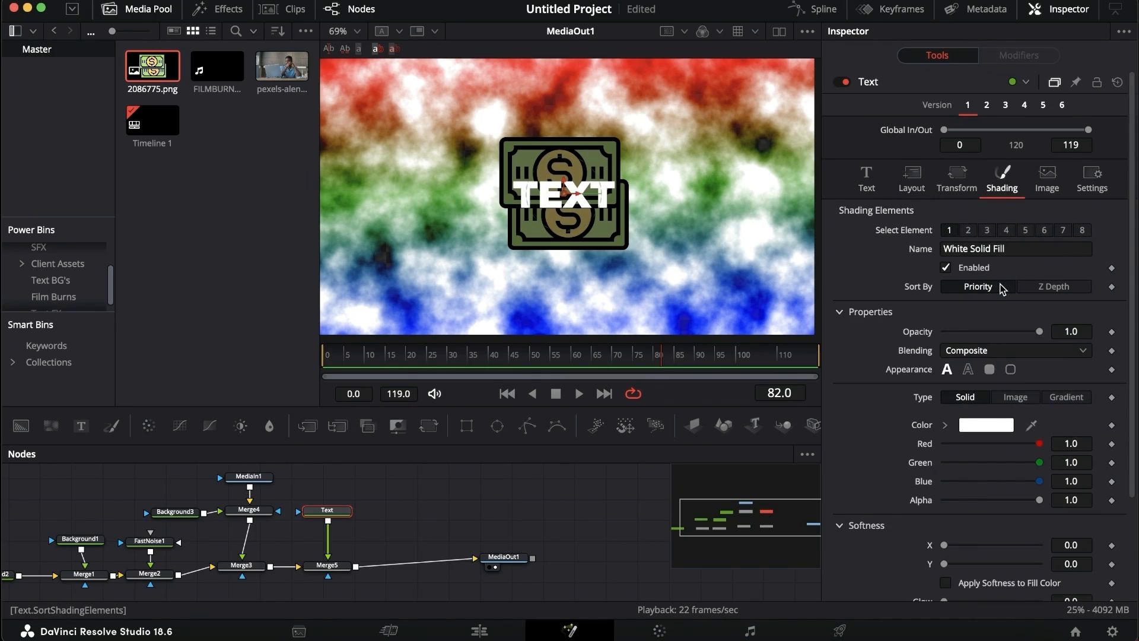
click(945, 268)
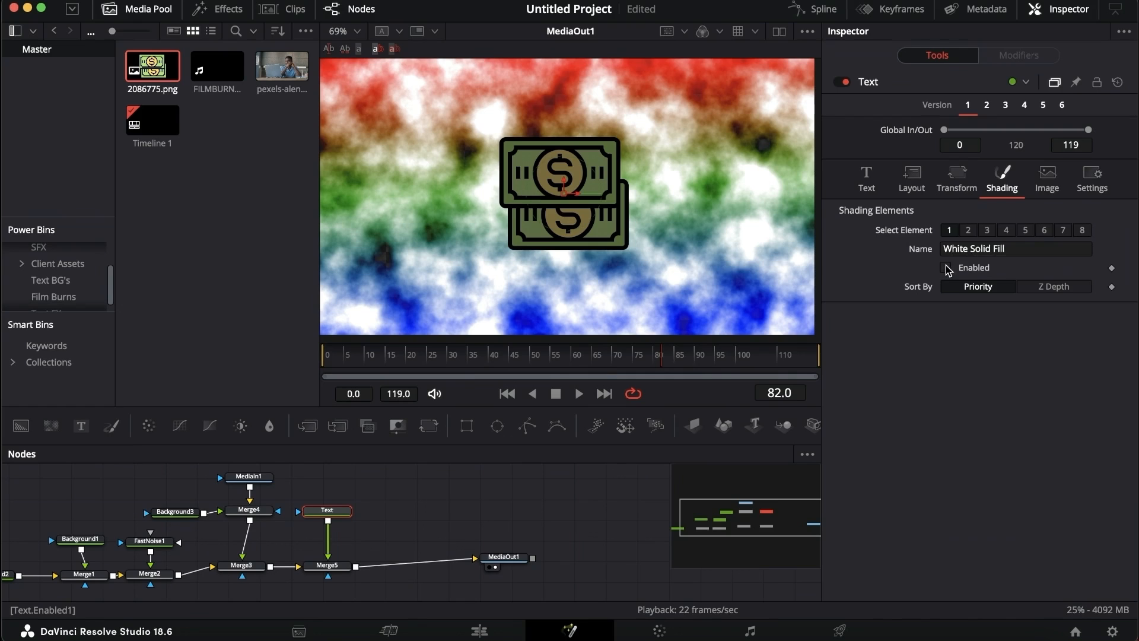
click(945, 268)
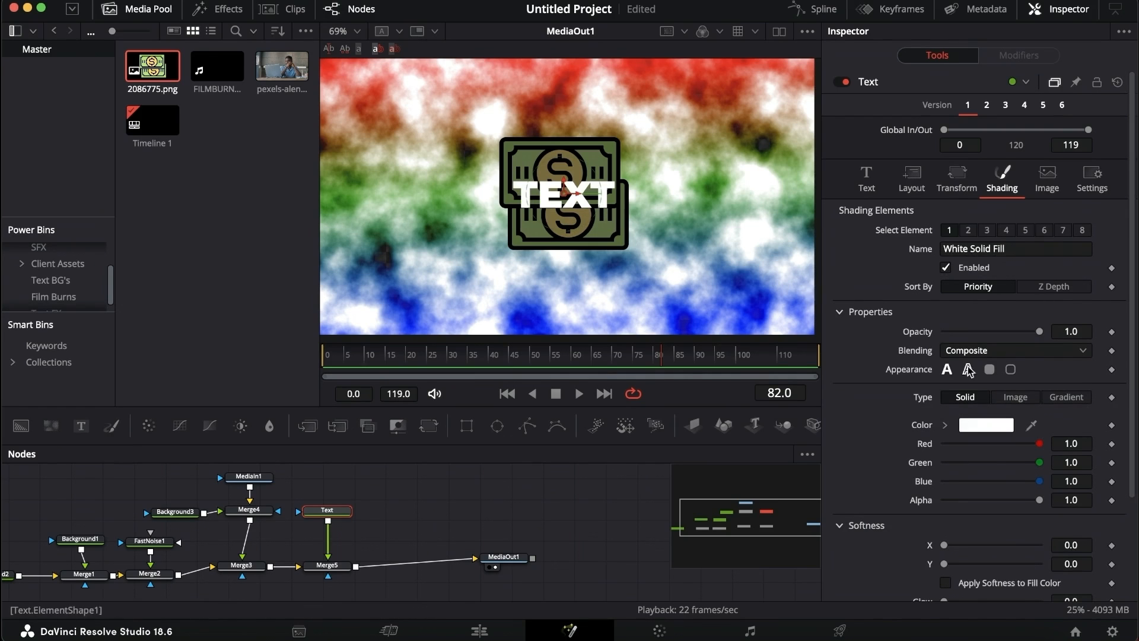
- Try a lower Opacity and the outline Appearance on White Solid Fill, restoring full opacity and the solid text fill
drag(1039, 331, 992, 339)
key(super+z)
click(968, 370)
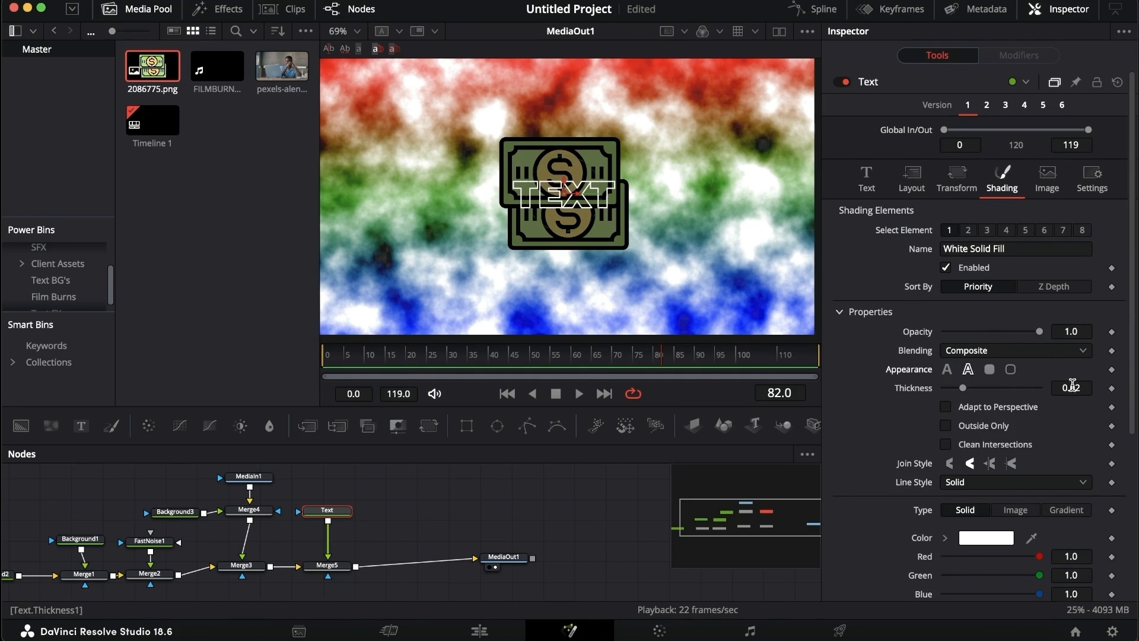
click(948, 369)
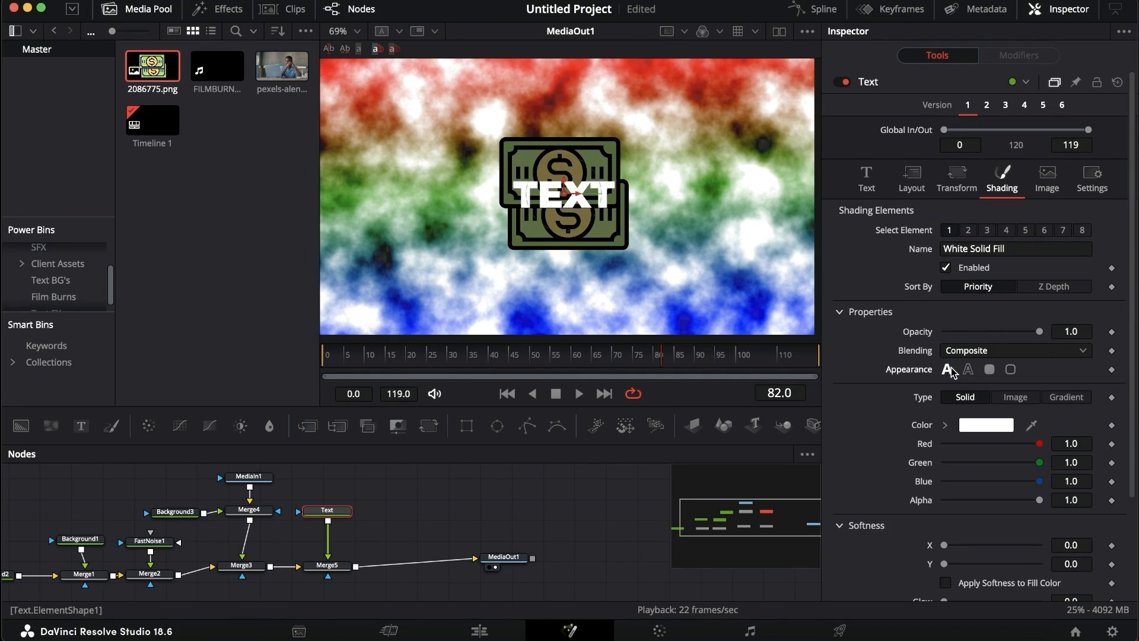
- Enable shading element 2, Red Outline, change its color to black and set its Thickness to 0.1
click(969, 230)
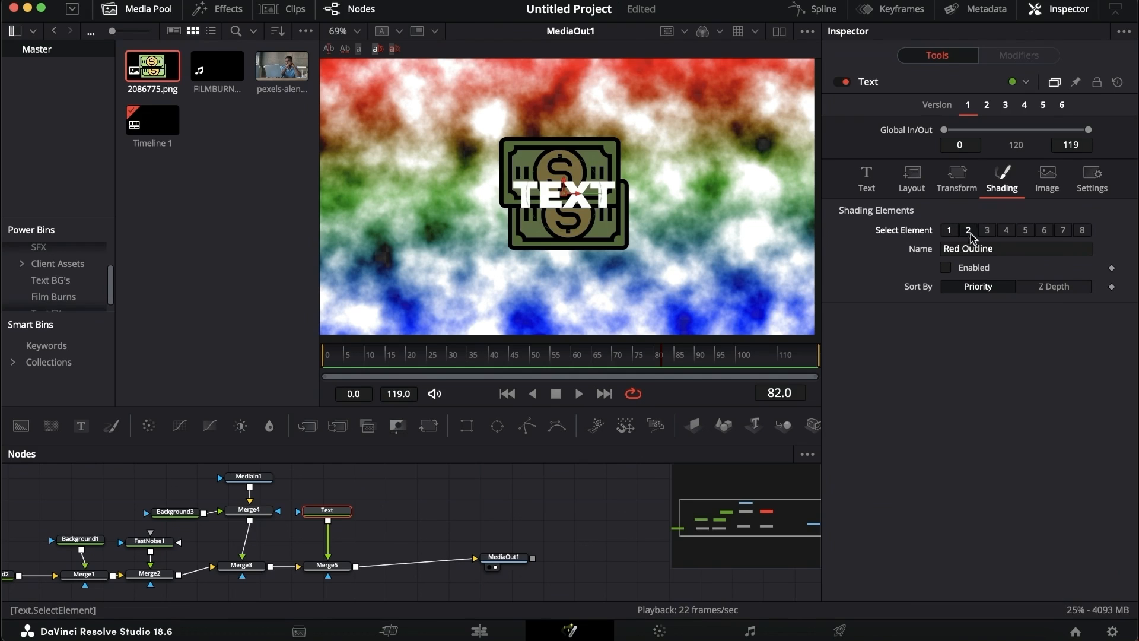
click(946, 268)
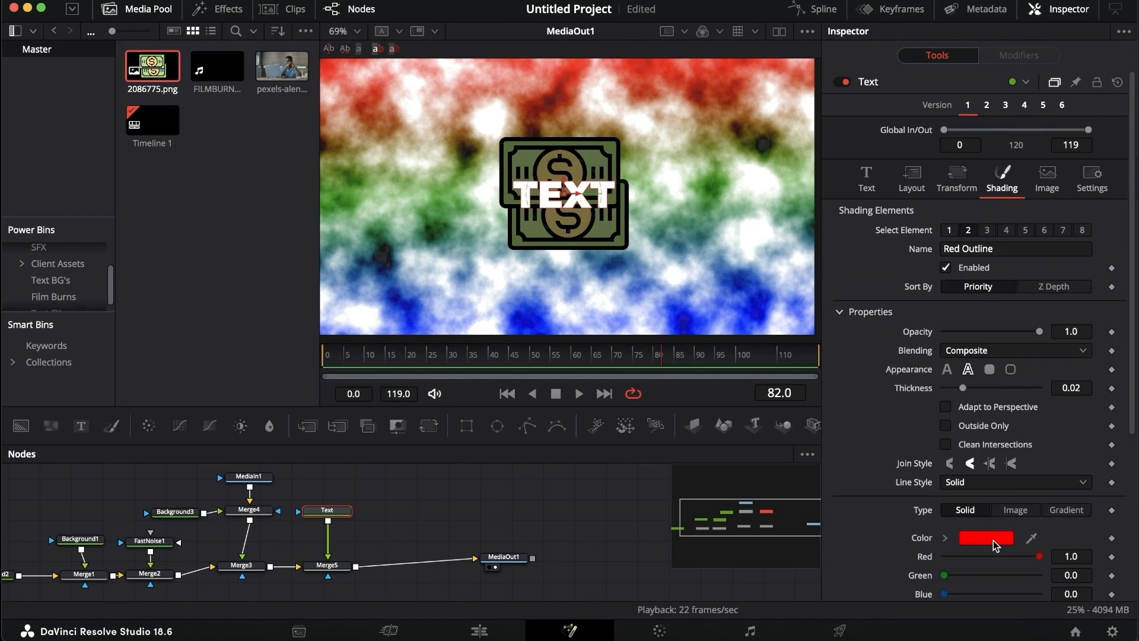
click(989, 538)
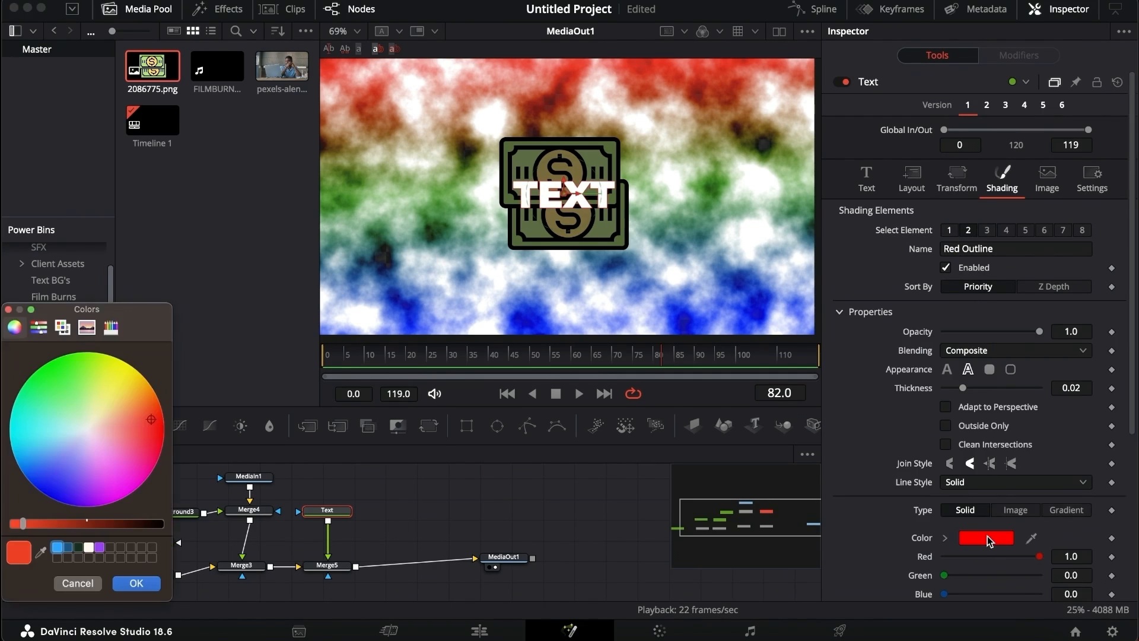
click(158, 524)
click(148, 584)
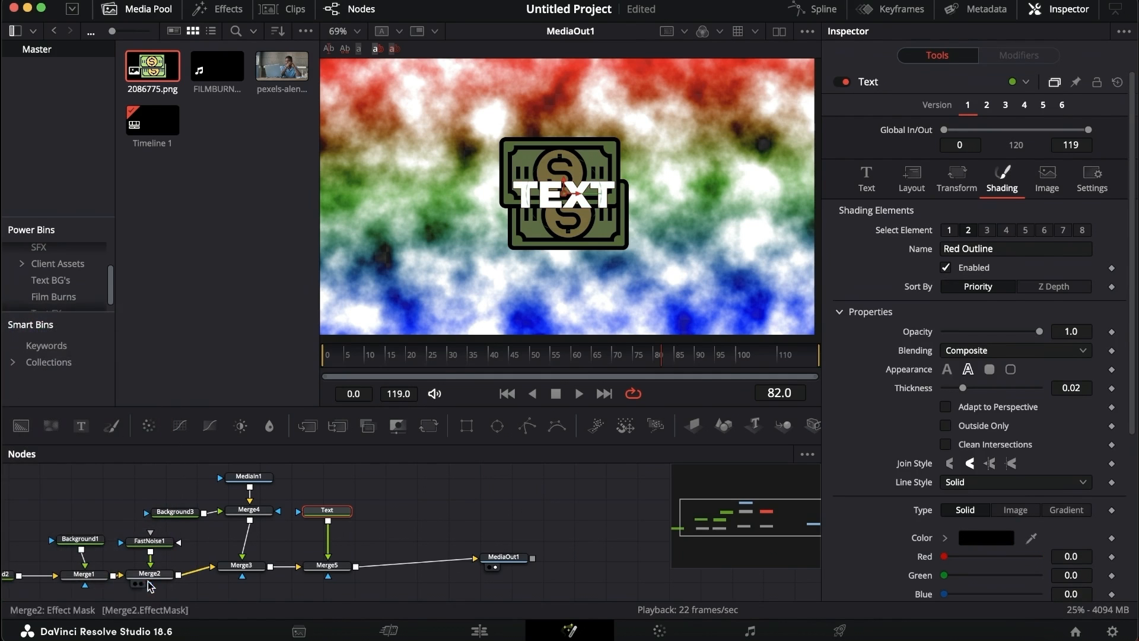
drag(962, 388, 1068, 396)
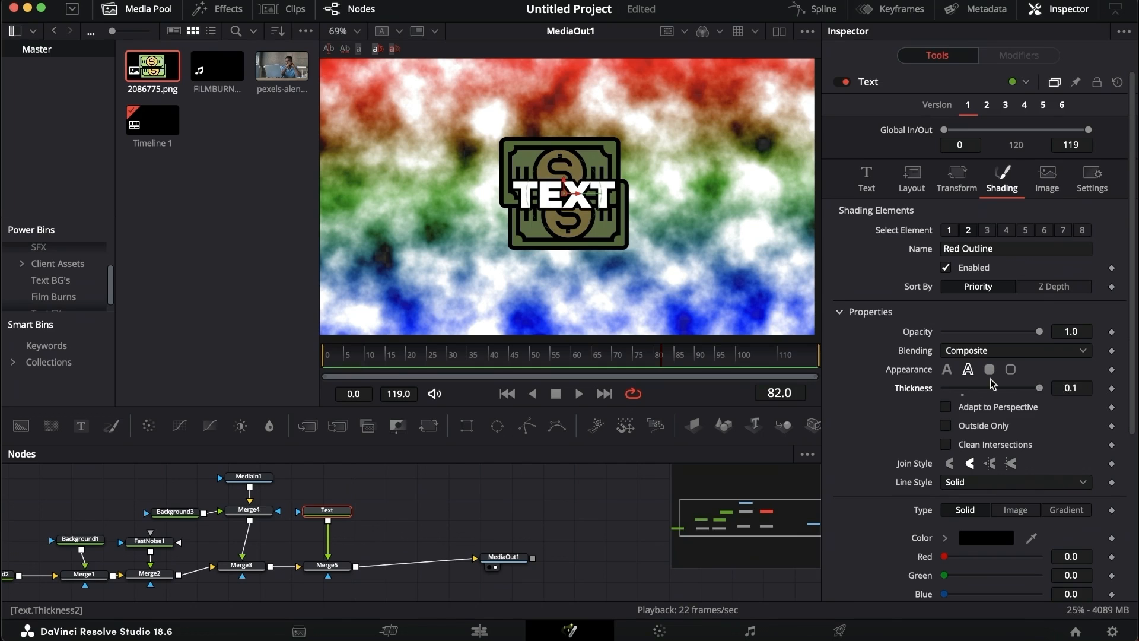
- Enable shading element 3, Black Shadow, and set its Softness to 20 in both X and Y
click(991, 231)
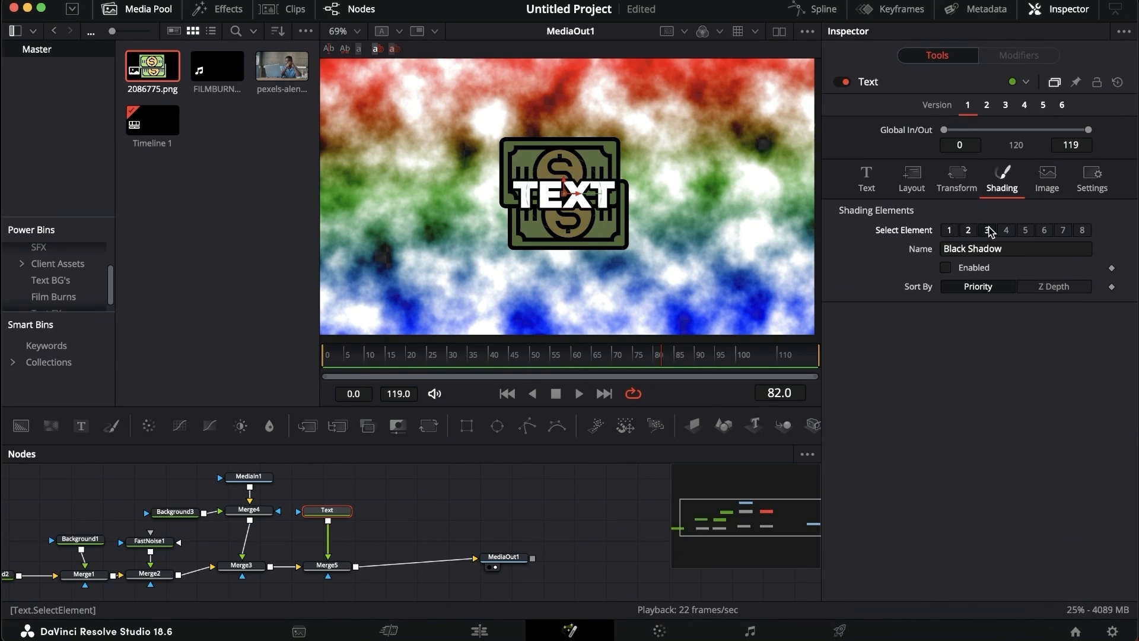
click(946, 268)
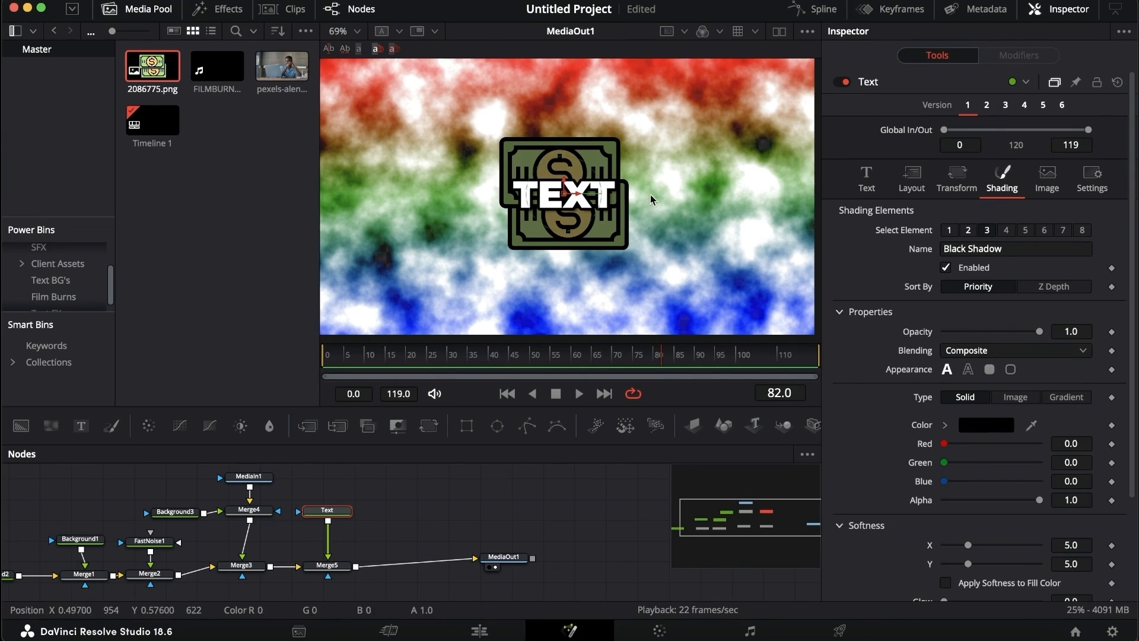
scroll(967, 487, down, 2)
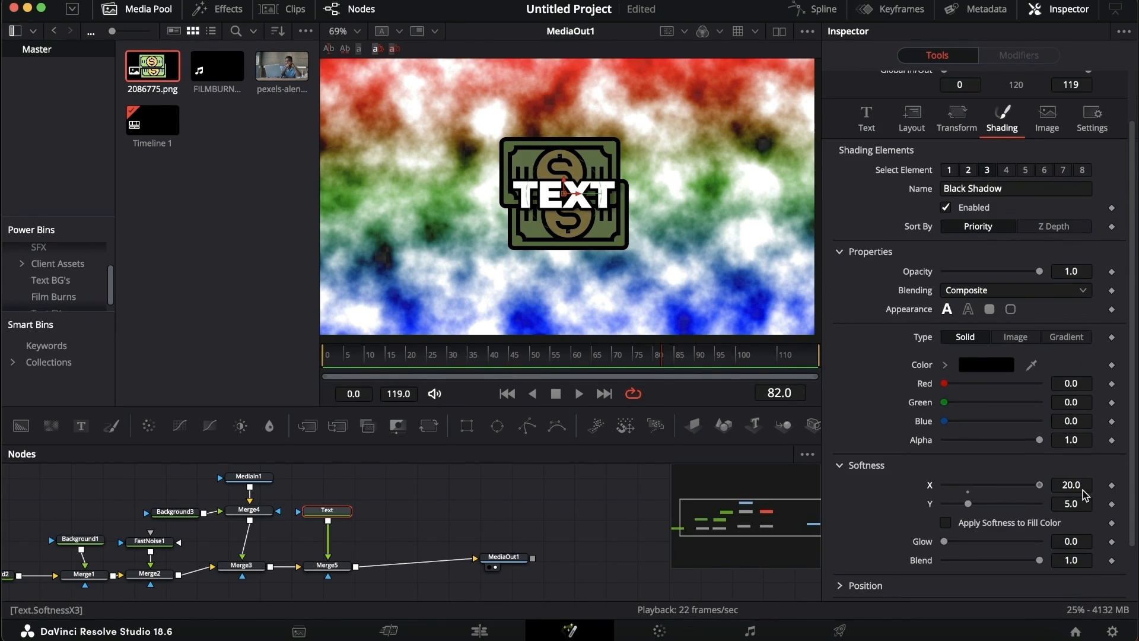
drag(966, 503, 1045, 503)
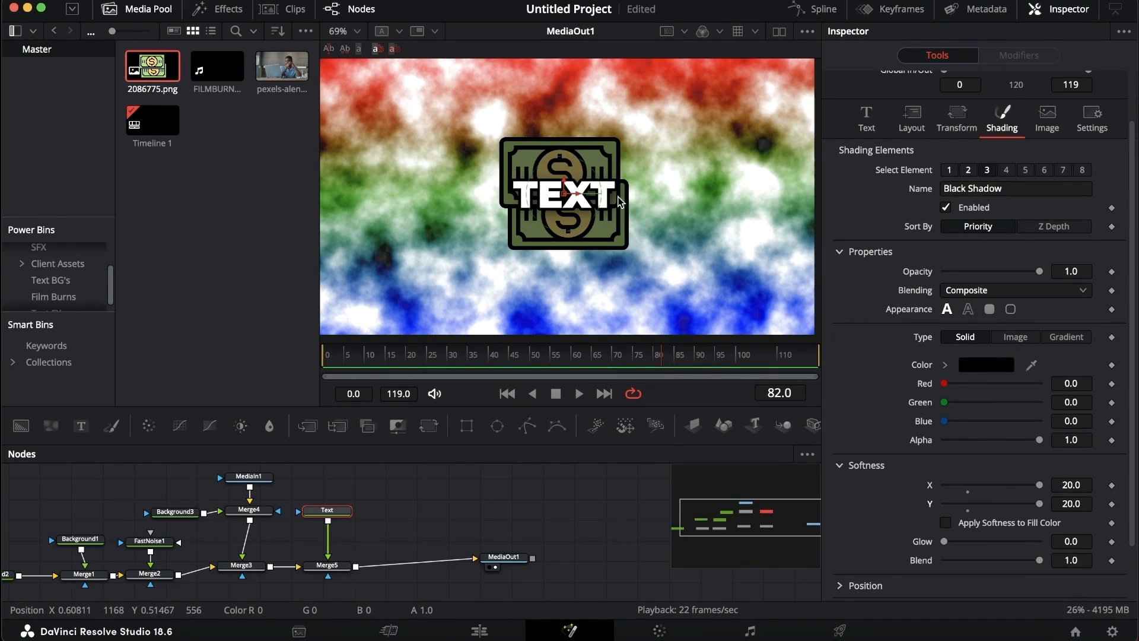
- Adjust the Black Shadow's Offset X to shift the shadow toward the left side of the text
scroll(1088, 372, down, 6)
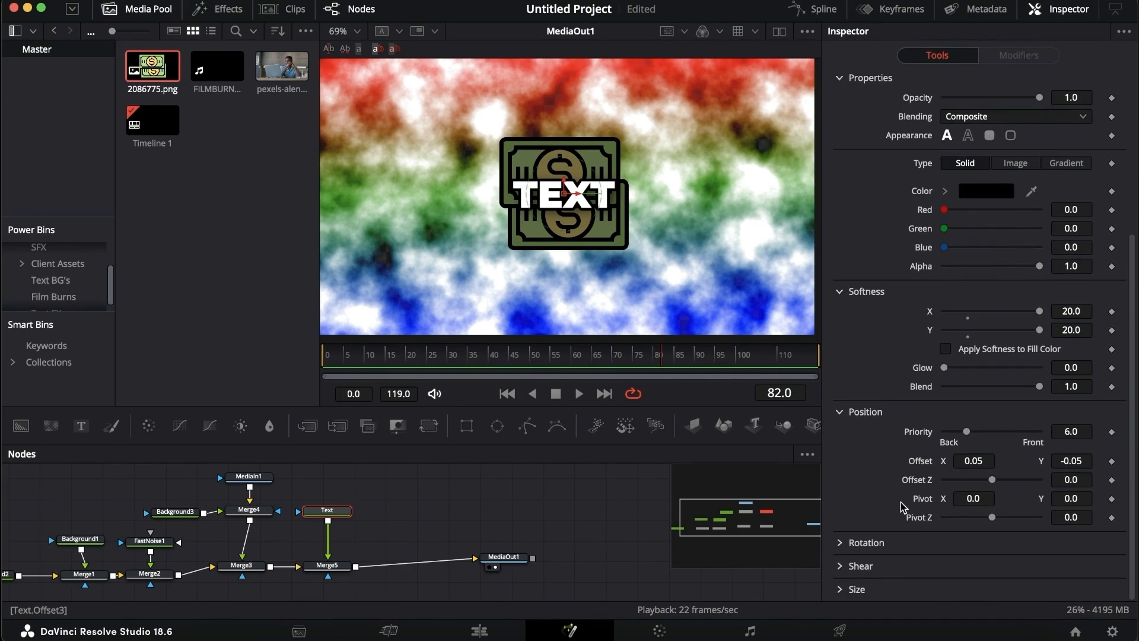
click(975, 461)
text(17)
drag(974, 461, 145, 613)
key(super+z)
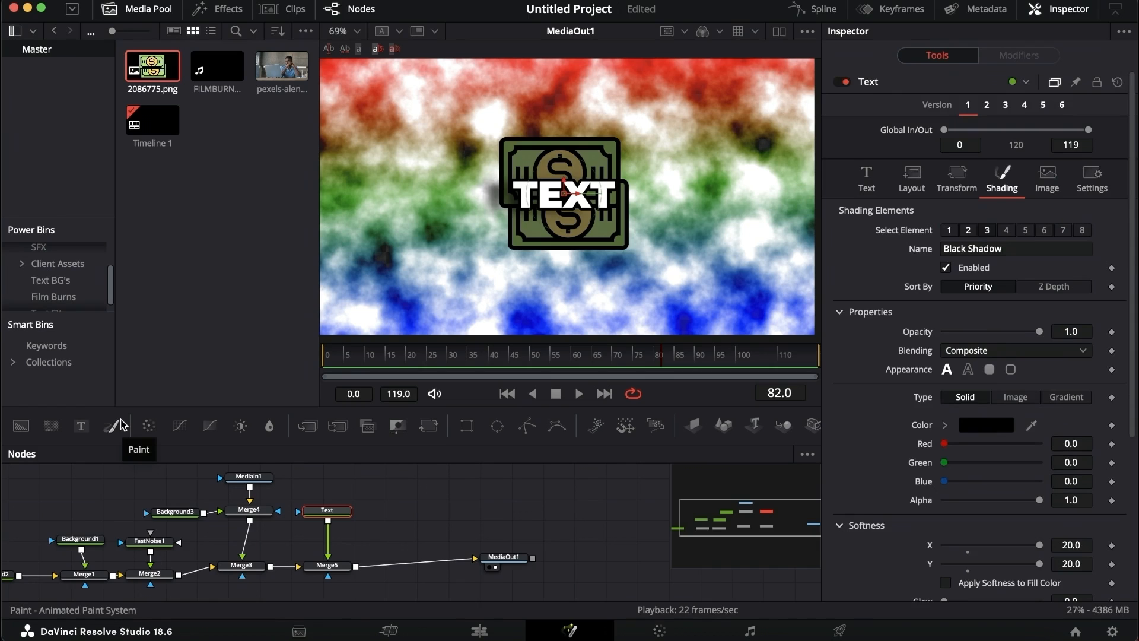
- Add a Paint node merged in between Merge5 and MediaOut1, and space out Paint1, Merge6 and MediaOut1 in the node graph
mouse_move(122, 425)
mouse_down()
mouse_move(416, 508)
mouse_move(356, 571)
mouse_up()
drag(489, 560, 529, 561)
click(407, 511)
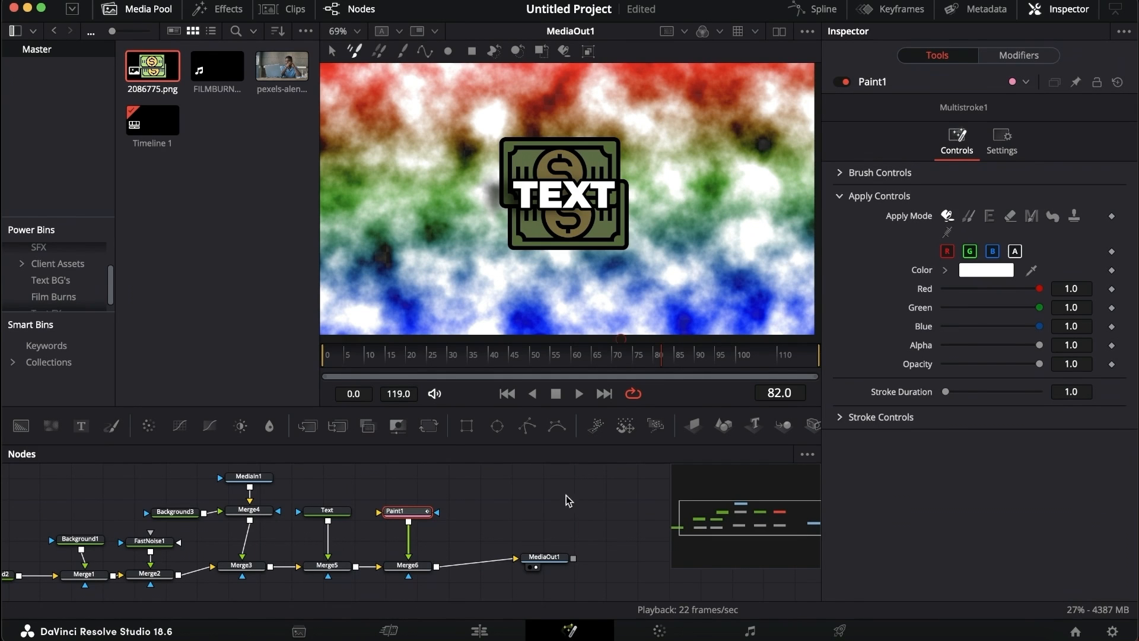
drag(411, 511, 434, 491)
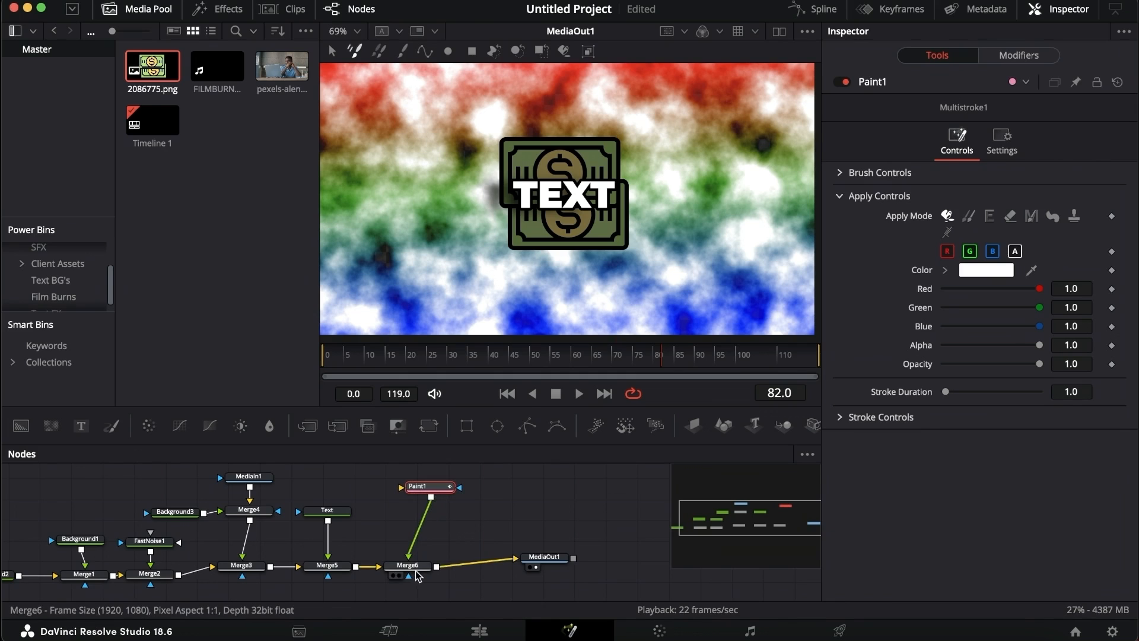
click(433, 568)
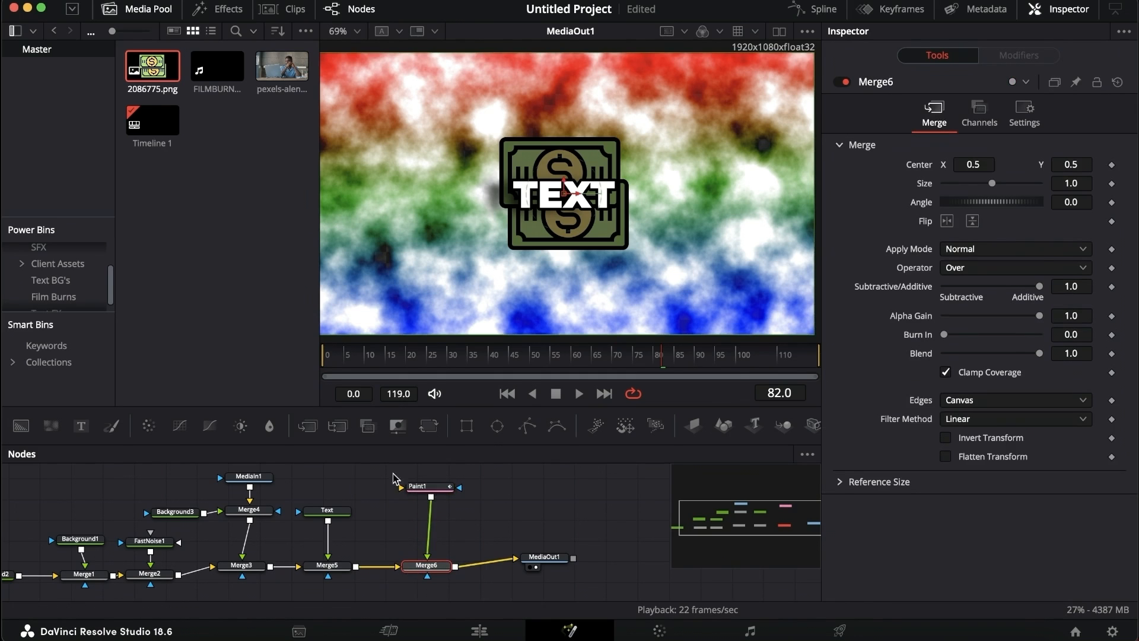
- Feed a new Background node into Paint1's input and set its Alpha to 0
mouse_move(312, 515)
mouse_down()
mouse_move(394, 528)
mouse_move(425, 474)
mouse_move(404, 501)
mouse_up()
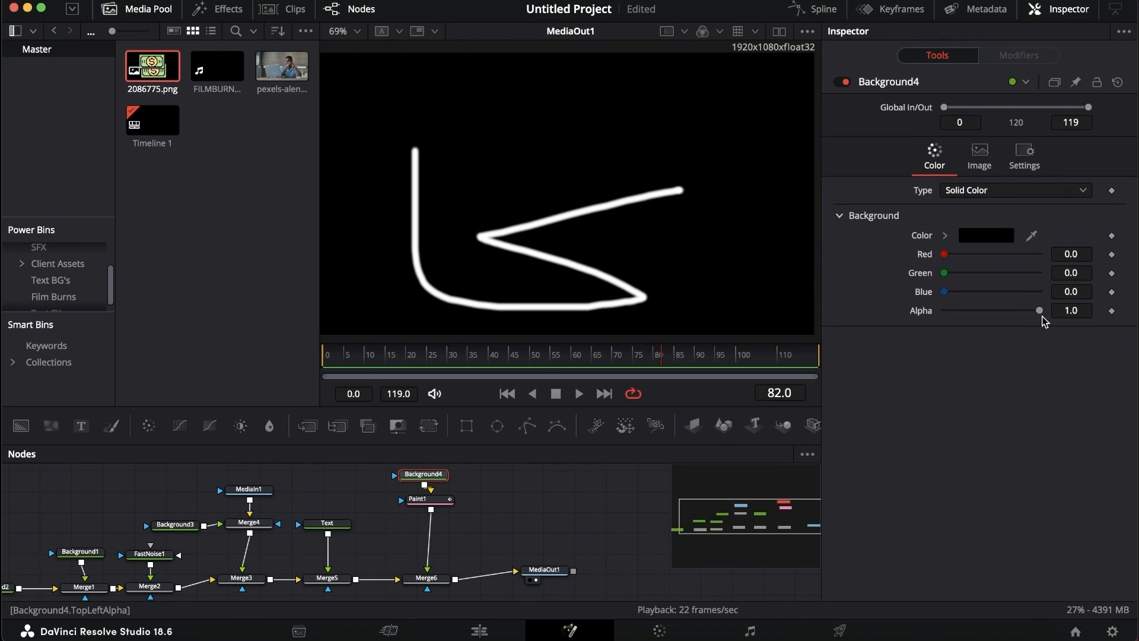
drag(1037, 313, 857, 338)
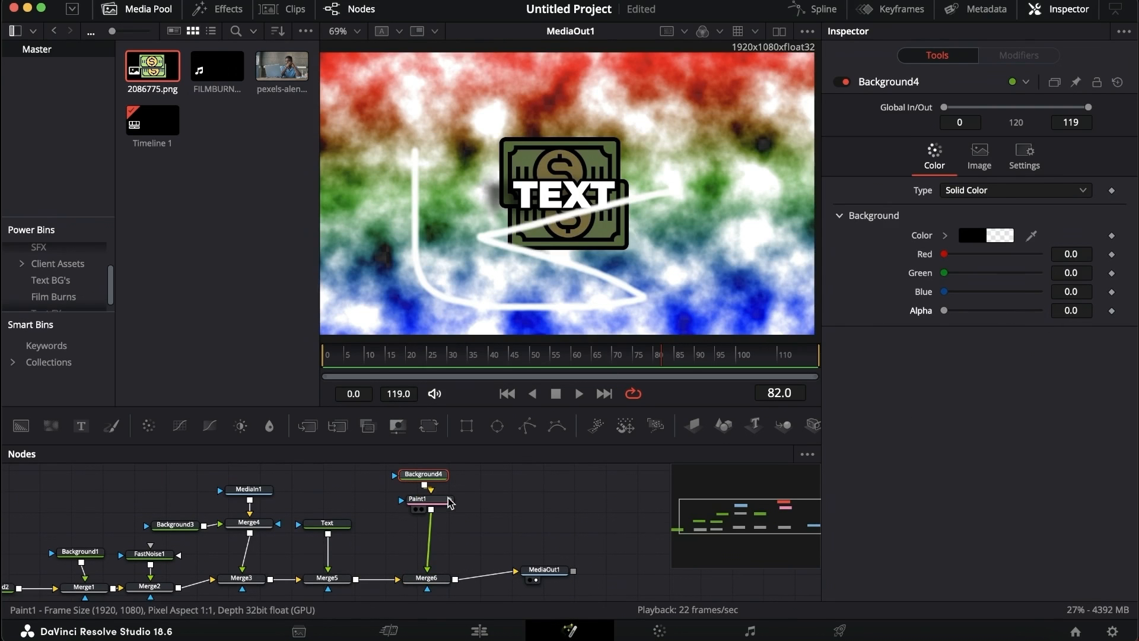
- Paint a white zigzag multistroke with Paint1 over the upper half of the image and compare it with the adjacent frames
click(430, 499)
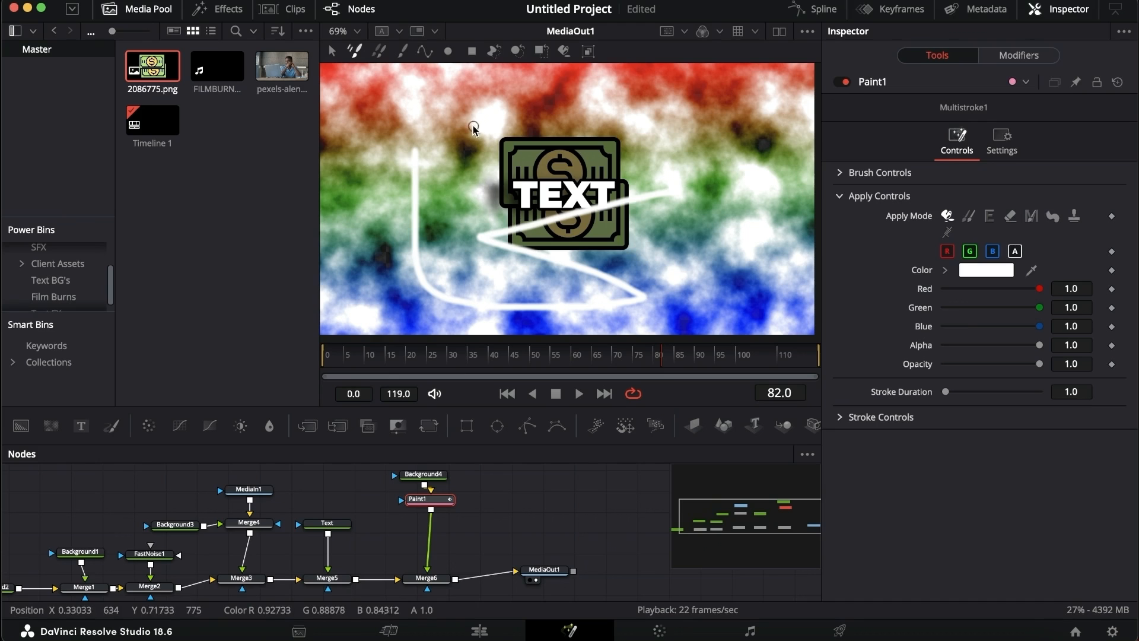
drag(474, 122, 647, 118)
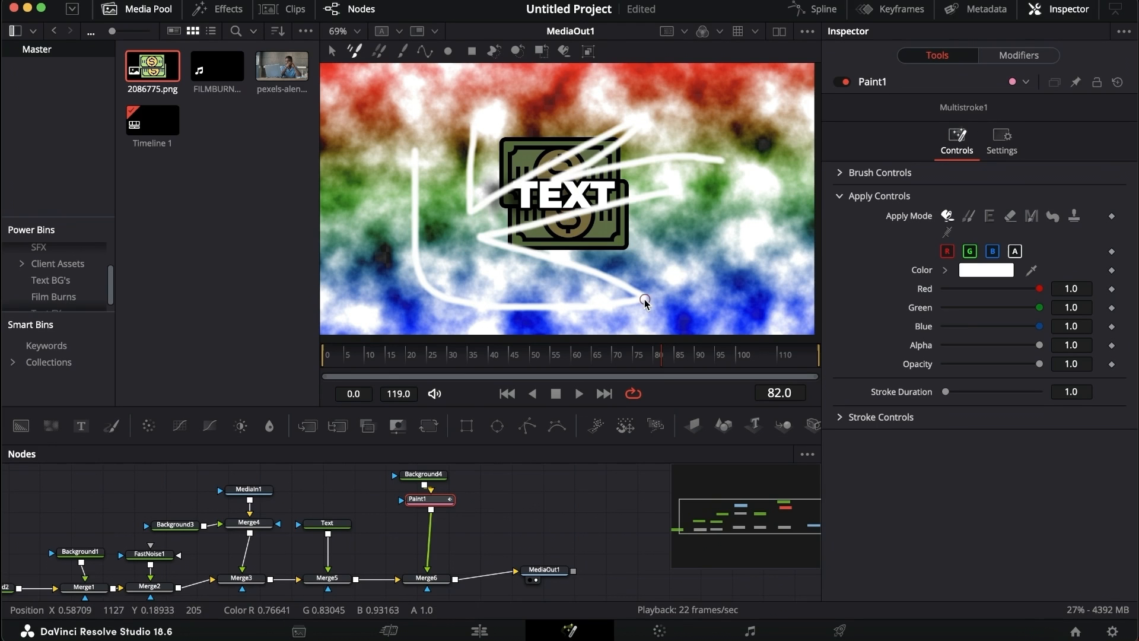
key(Right)
key(Left)
key(Left)
key(Right)
key(Right)
key(Left)
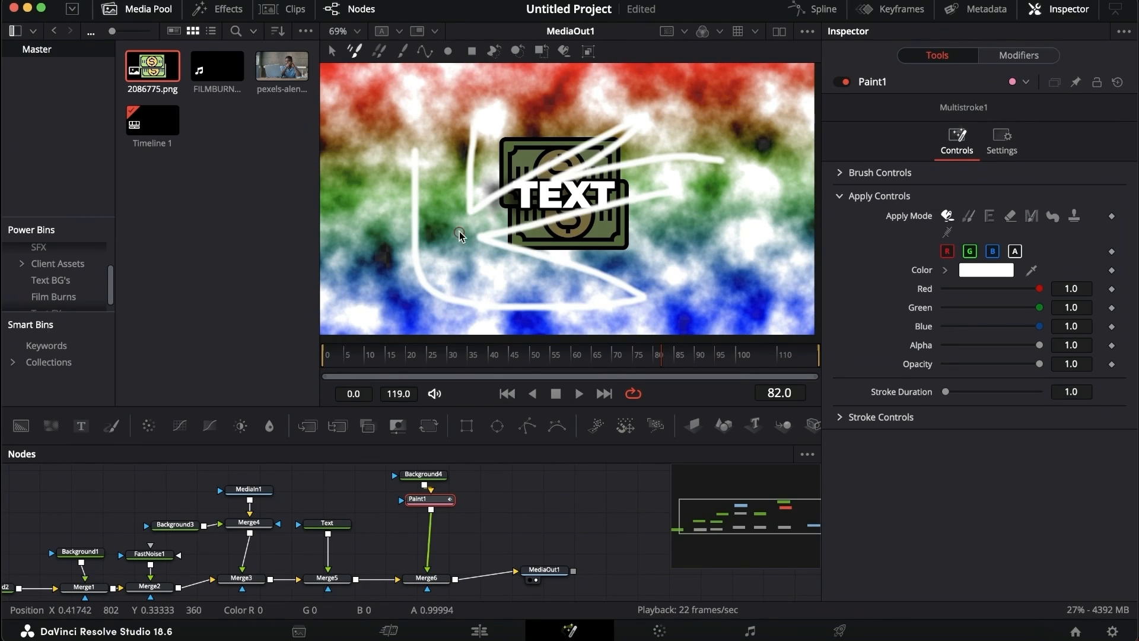
- Paint additional white strokes with the Multistroke tool around the upper-left area of the image
click(357, 53)
mouse_move(384, 227)
mouse_down()
mouse_move(389, 137)
mouse_move(390, 178)
mouse_up()
drag(420, 99, 402, 157)
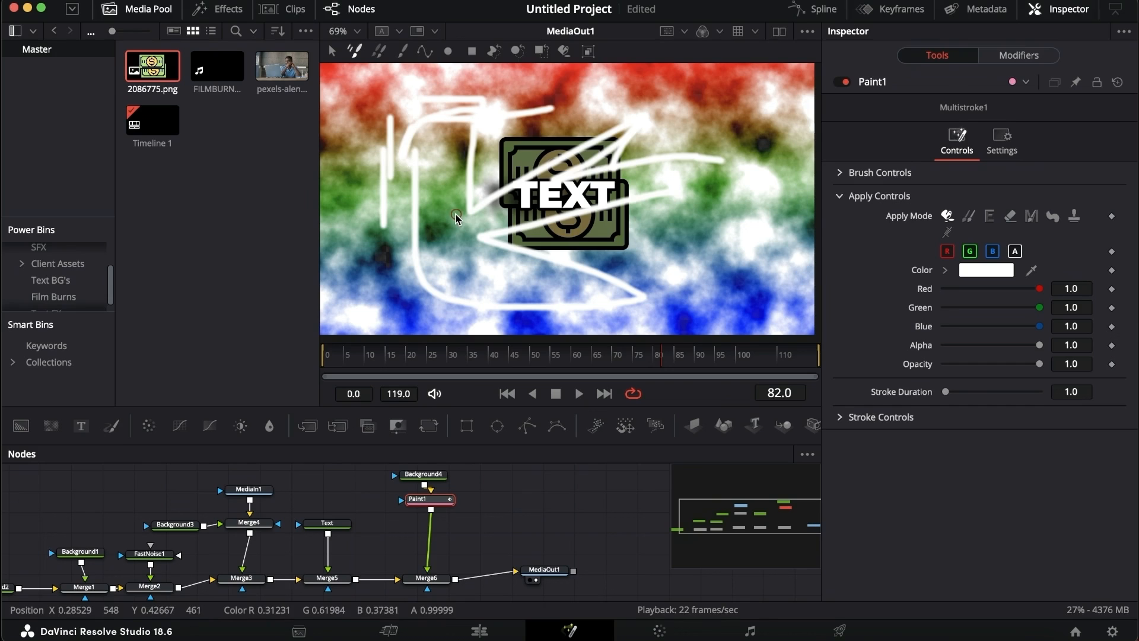
- Switch Paint1 to the Stroke tool and try a white scribble across the lower part of the image, undoing it
click(403, 57)
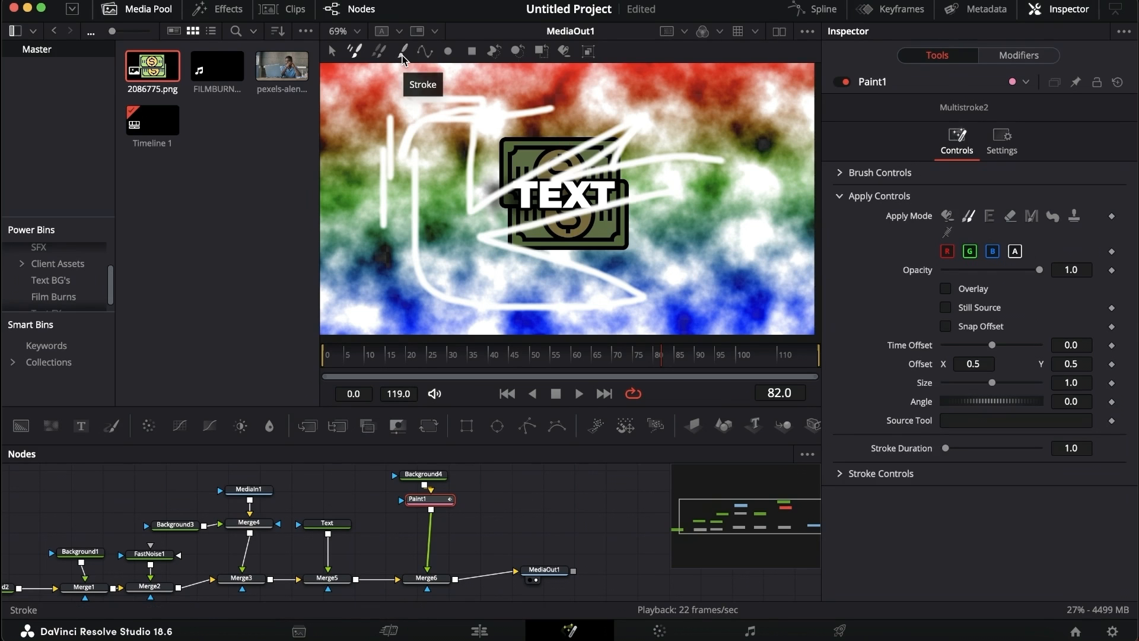
click(403, 53)
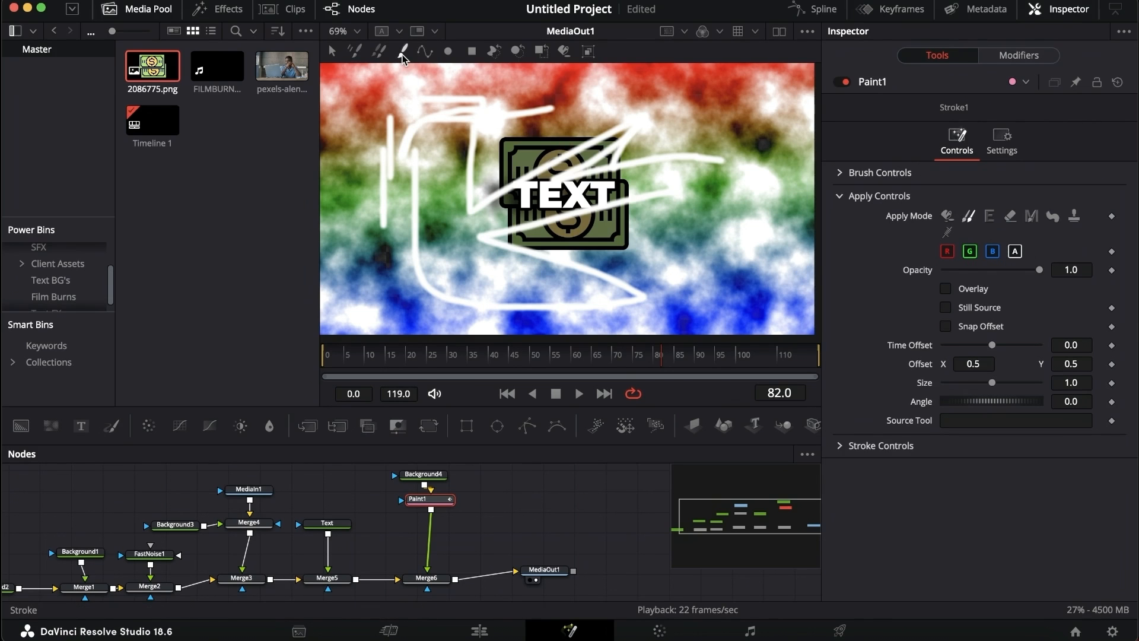
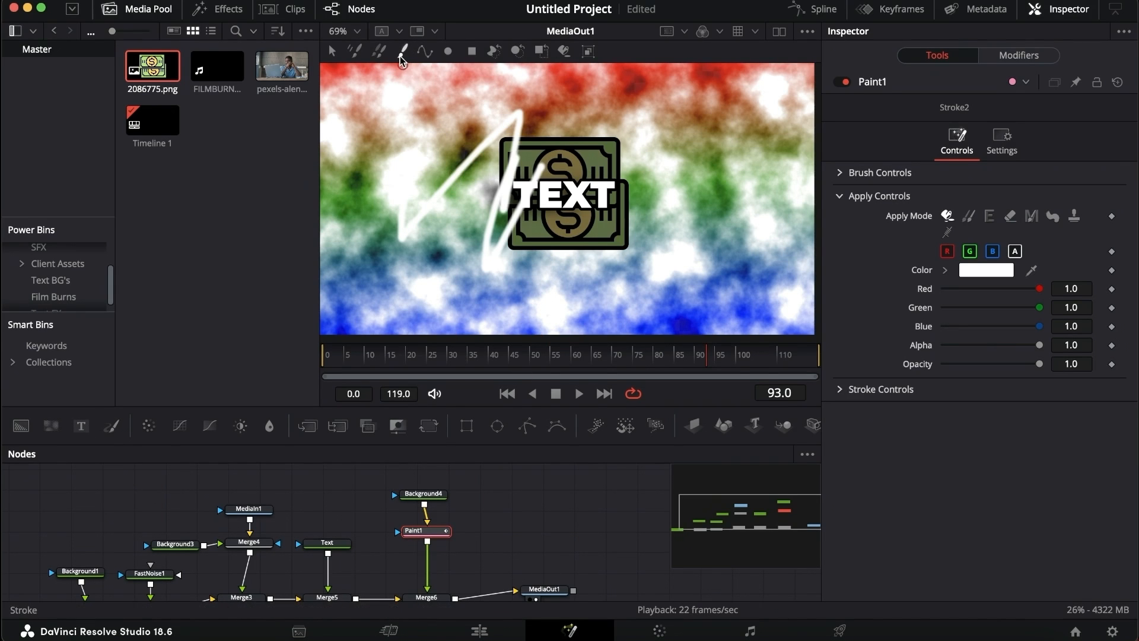
mouse_move(461, 216)
mouse_down()
mouse_move(462, 306)
mouse_move(707, 266)
mouse_move(525, 302)
mouse_move(457, 298)
mouse_move(519, 289)
mouse_up()
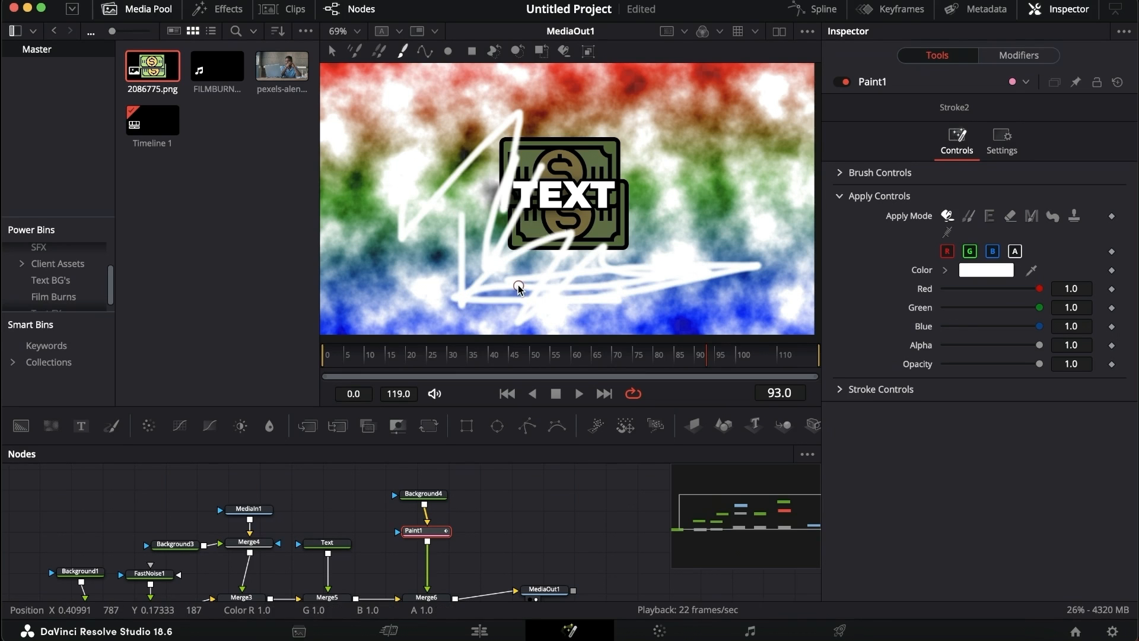
key(super+z)
- Set the stroke color to black, the brush Size to 0.0354 and the Softness to 0.001
click(982, 270)
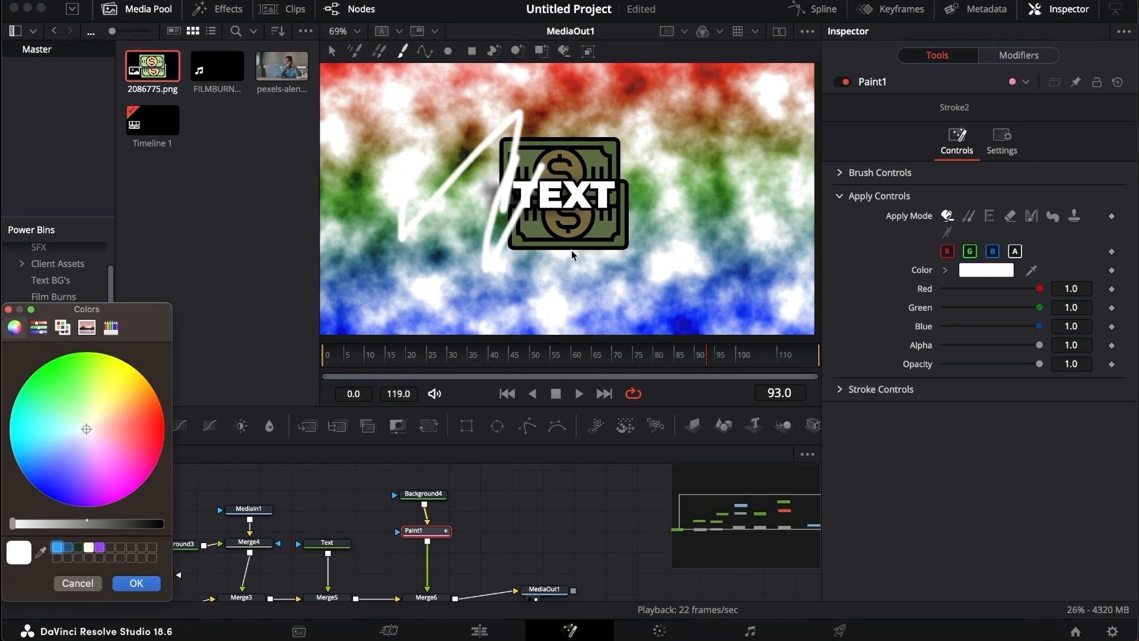
drag(122, 530, 16, 525)
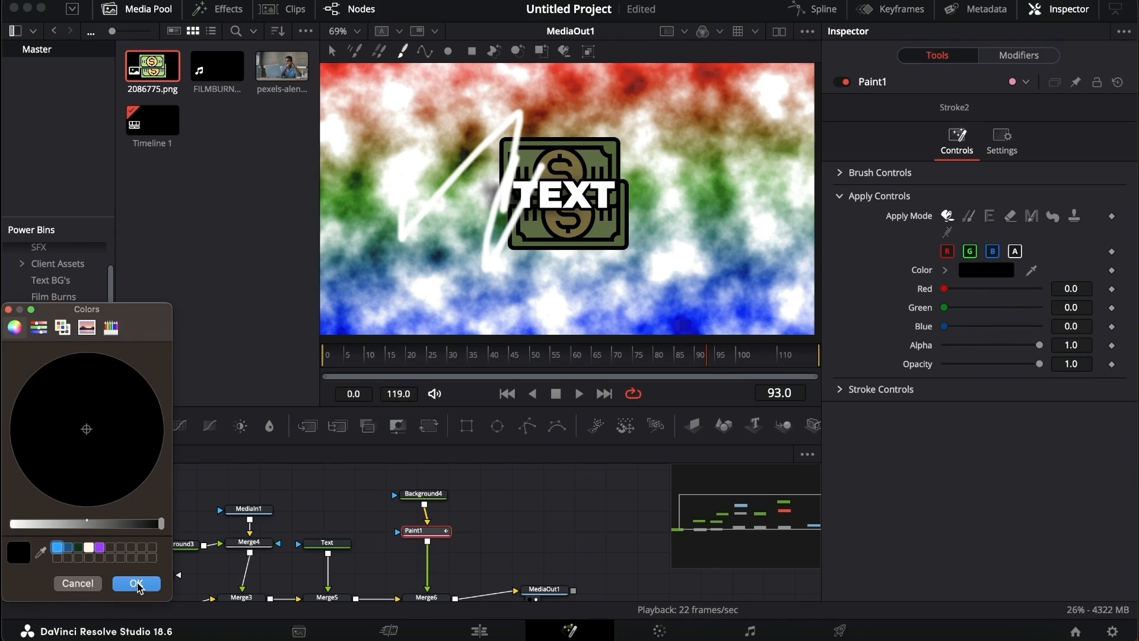
click(136, 584)
click(840, 173)
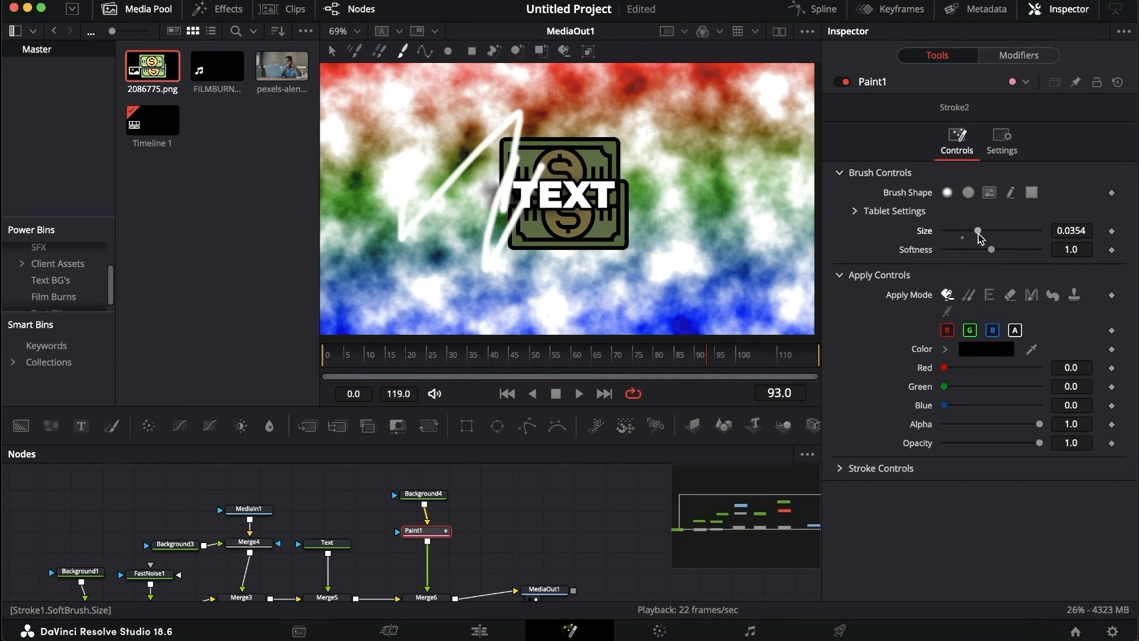
drag(991, 248, 927, 247)
- Paint three roughly vertical black strokes to the right of the text and scrub between frames 43 and 93 to check them
drag(655, 171, 674, 254)
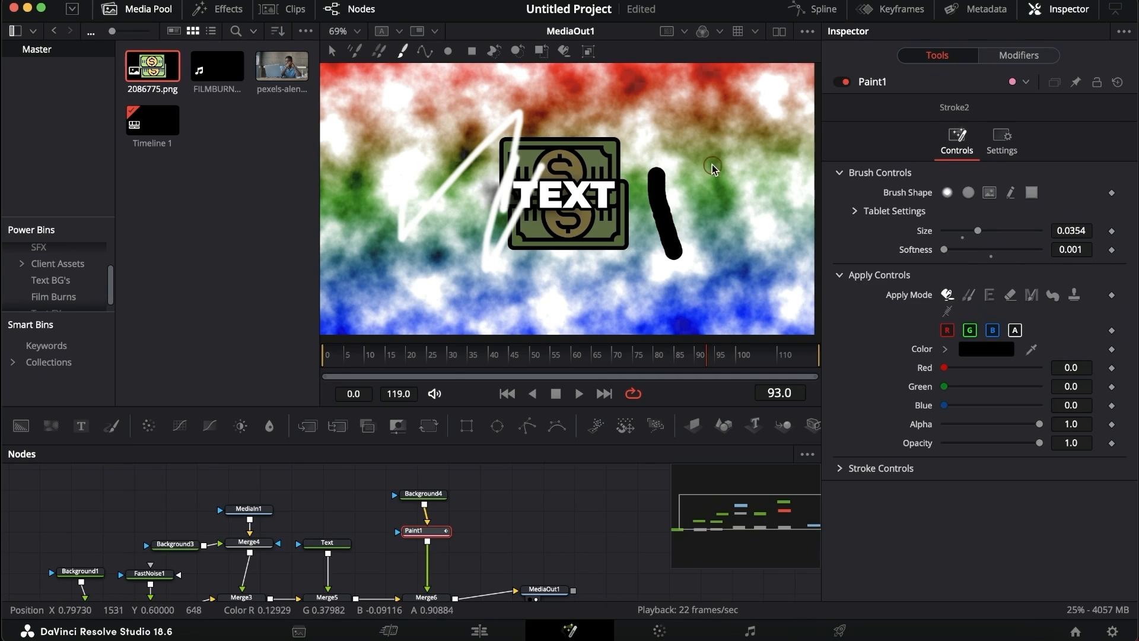
drag(699, 166, 695, 266)
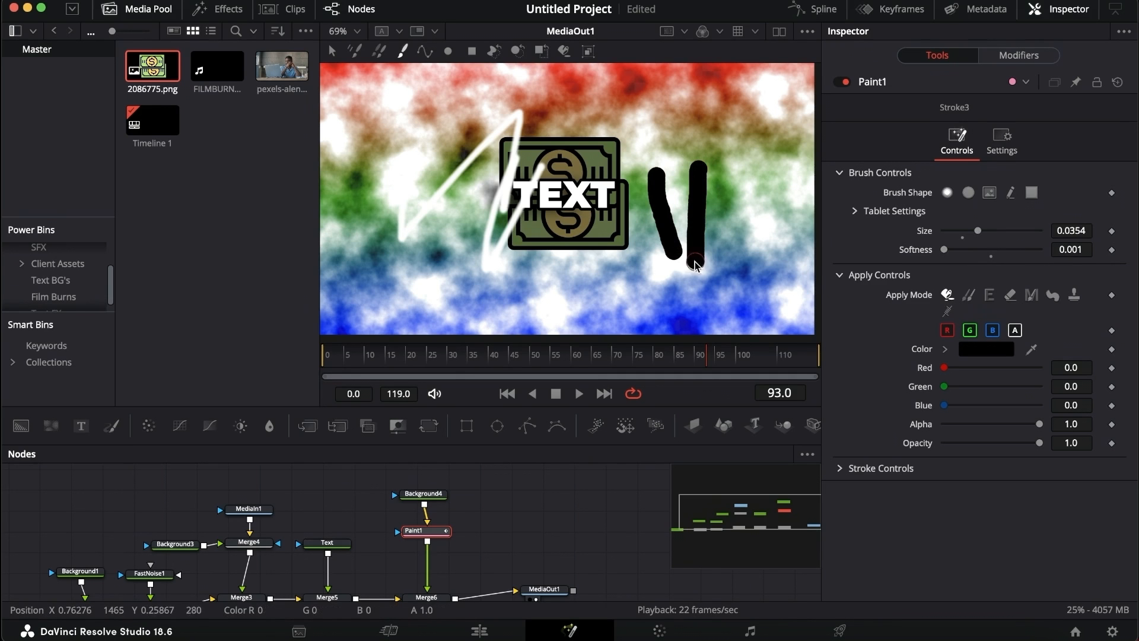
drag(734, 172, 734, 321)
click(500, 356)
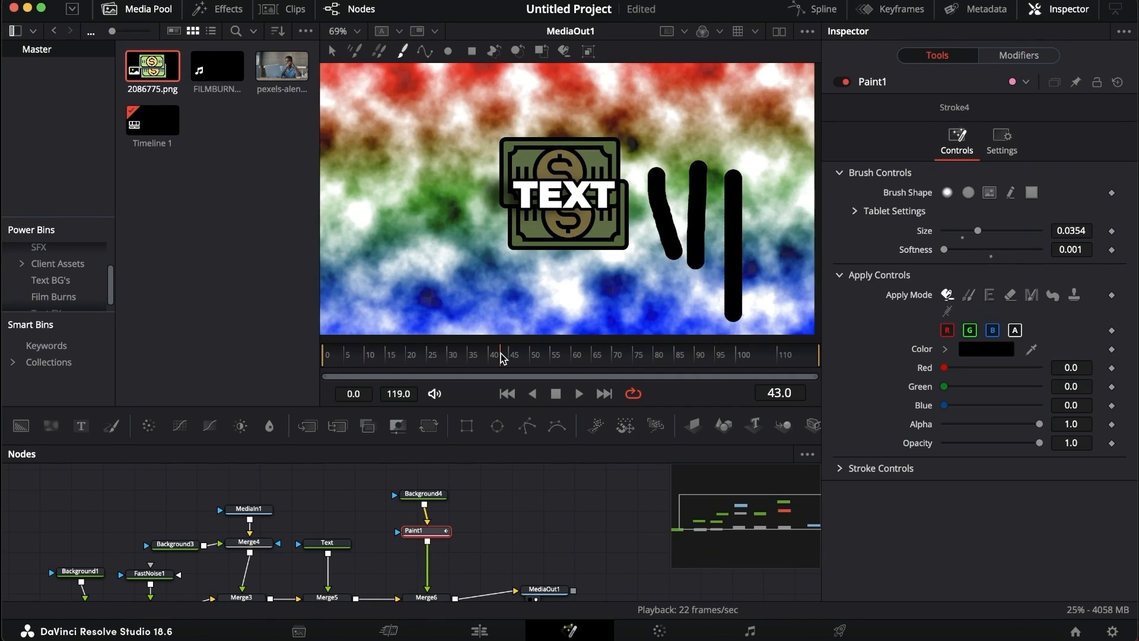
drag(500, 356, 707, 365)
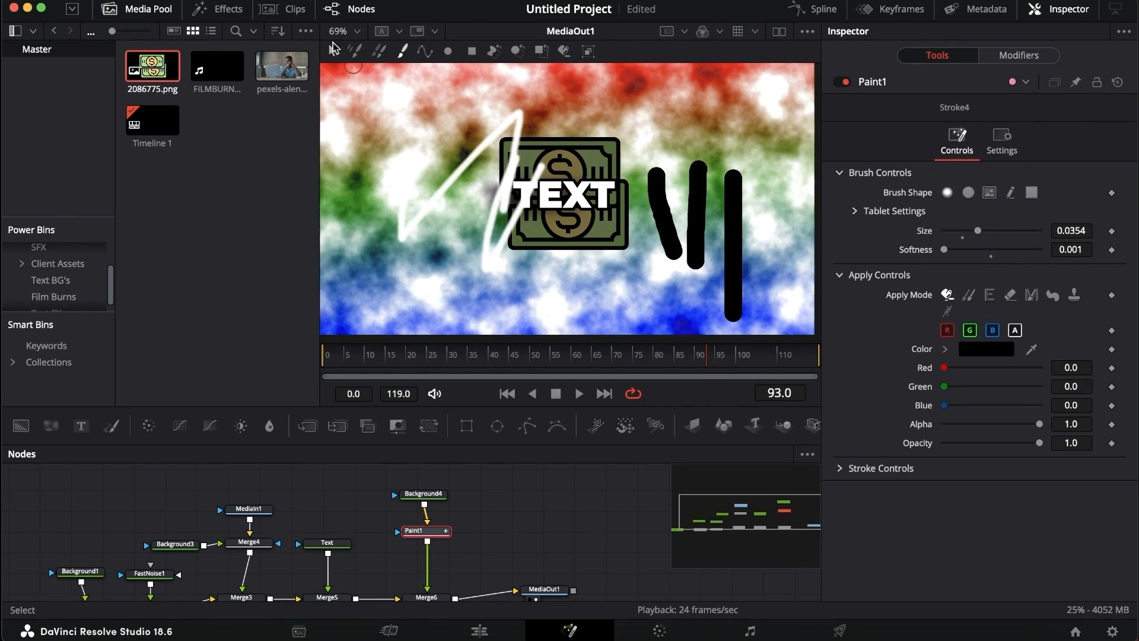
- Try the Circle paint tool with a large black circle in the image's upper-left corner and scrub through the frames
click(449, 53)
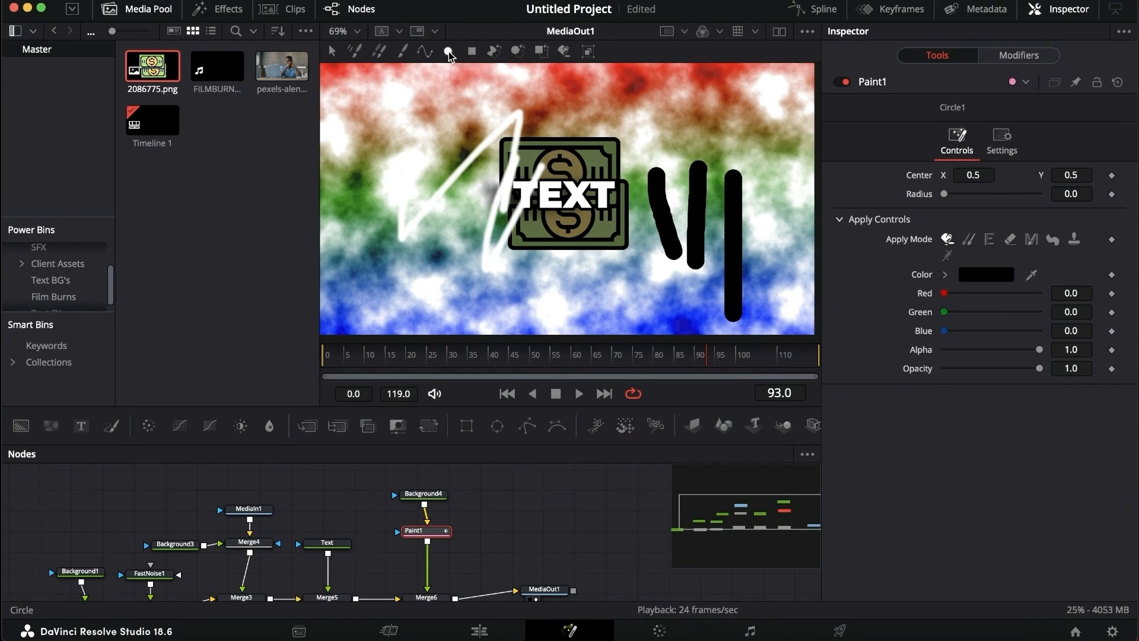
drag(400, 115, 496, 157)
click(581, 355)
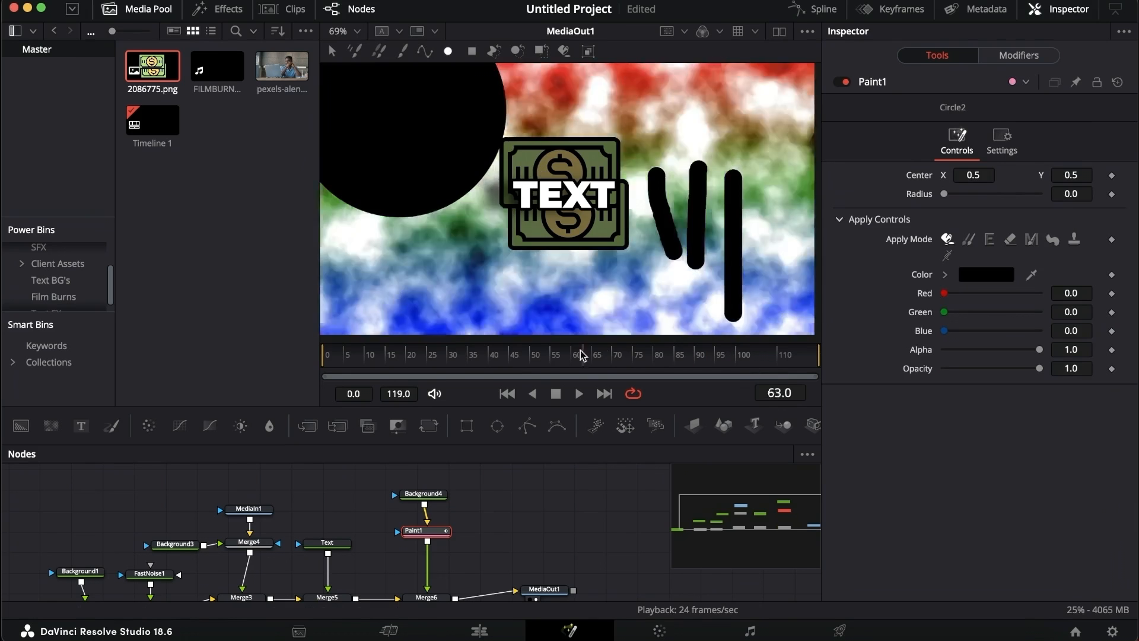
drag(581, 355, 501, 354)
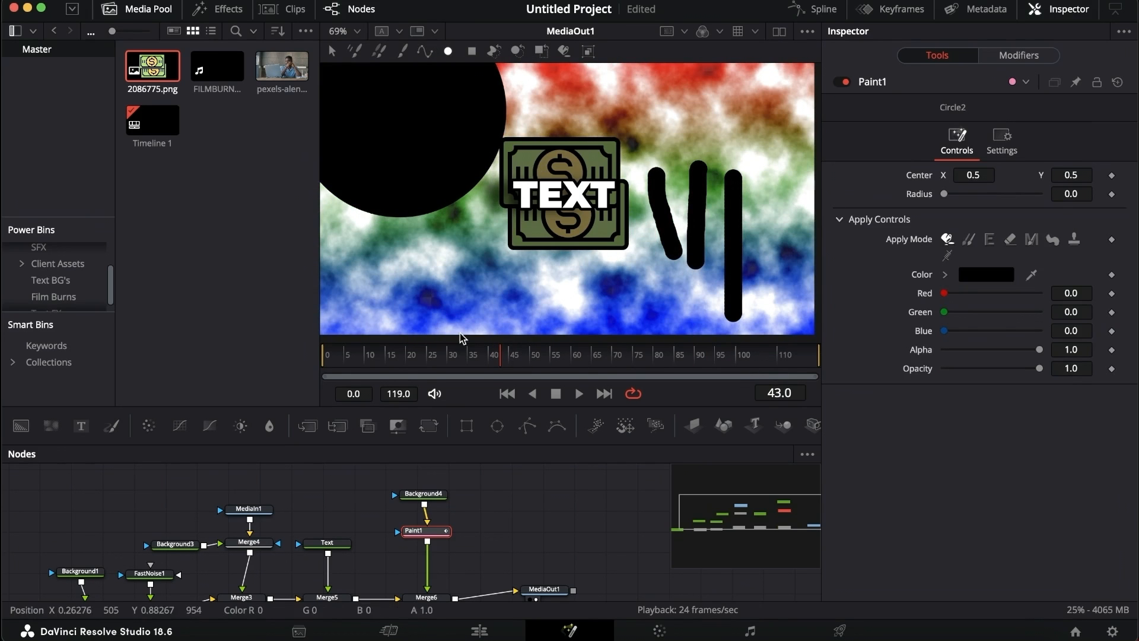
drag(382, 355, 774, 356)
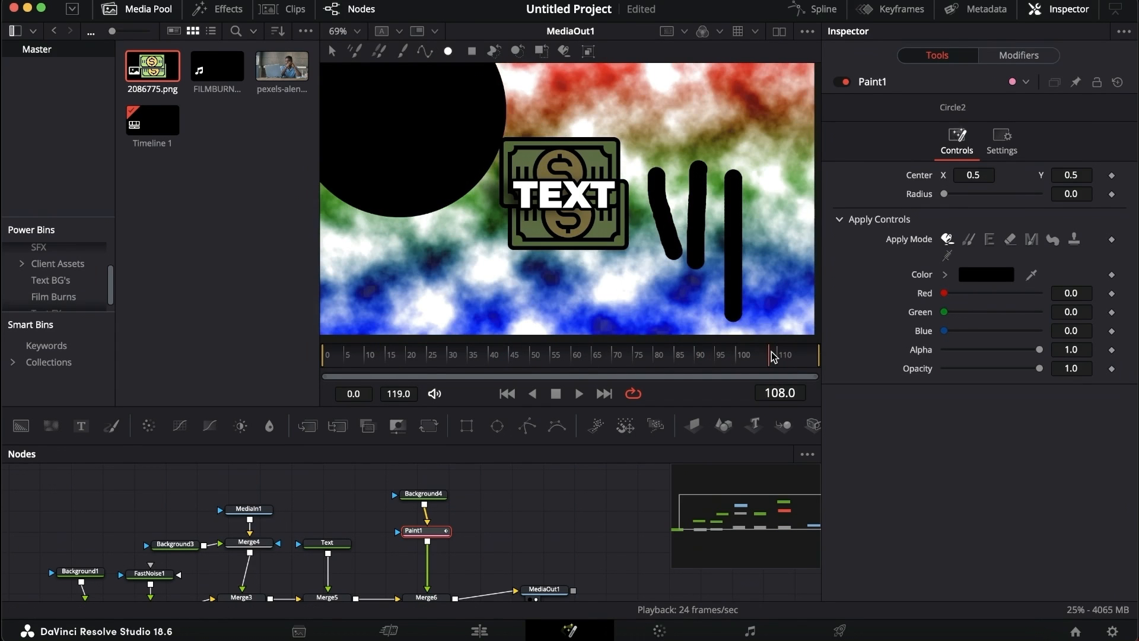
- Add a Color Corrector node, delete its automatic Merge7, and insert the corrector between Merge6 and MediaOut1
drag(148, 425, 409, 513)
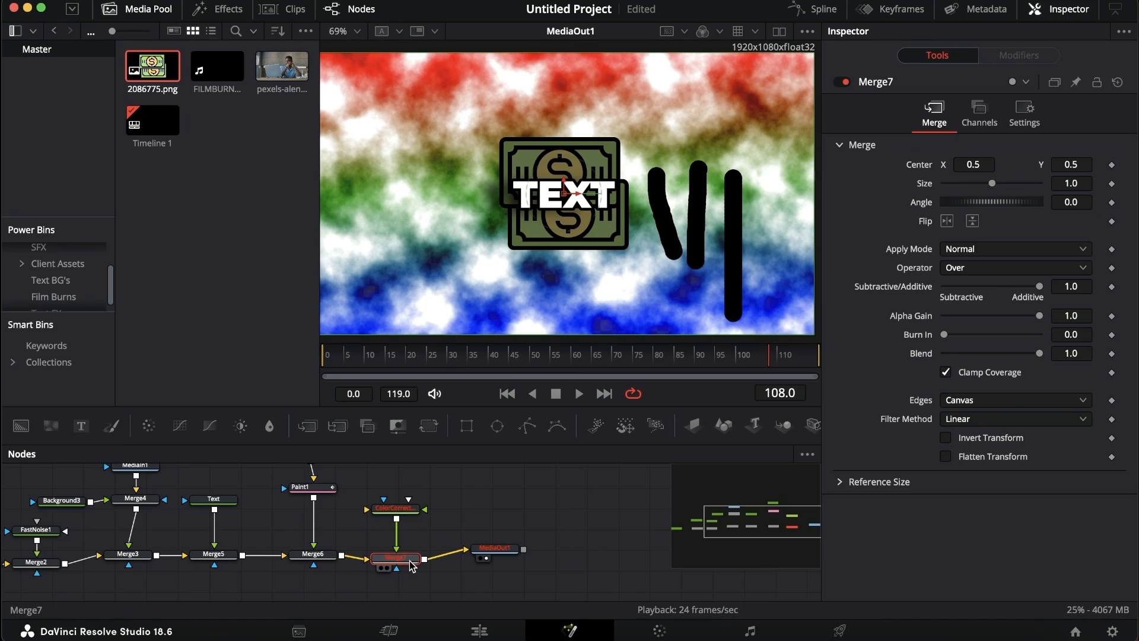
key(Delete)
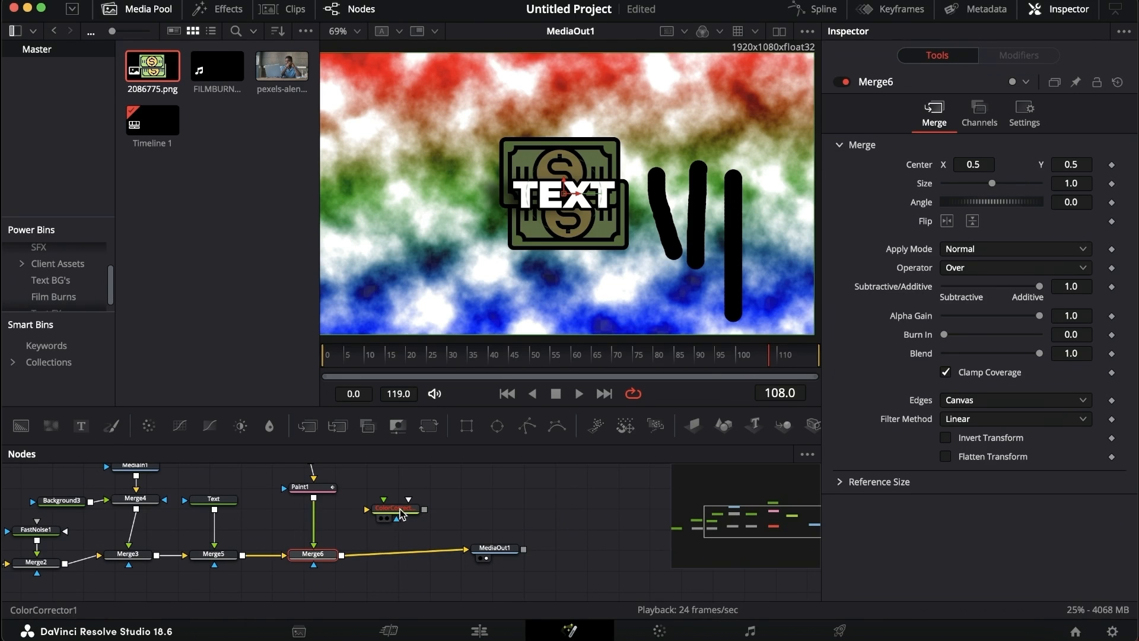
mouse_move(397, 509)
mouse_down()
mouse_move(323, 524)
mouse_move(410, 514)
mouse_move(418, 557)
mouse_up()
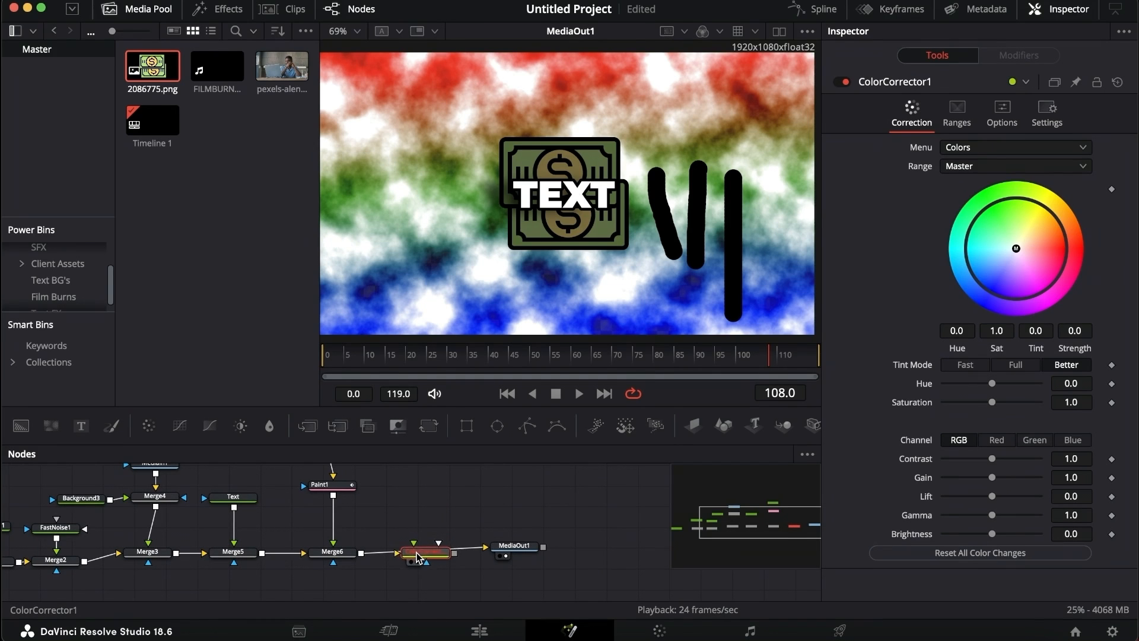
scroll(418, 557, left, 5)
scroll(418, 557, left, 1)
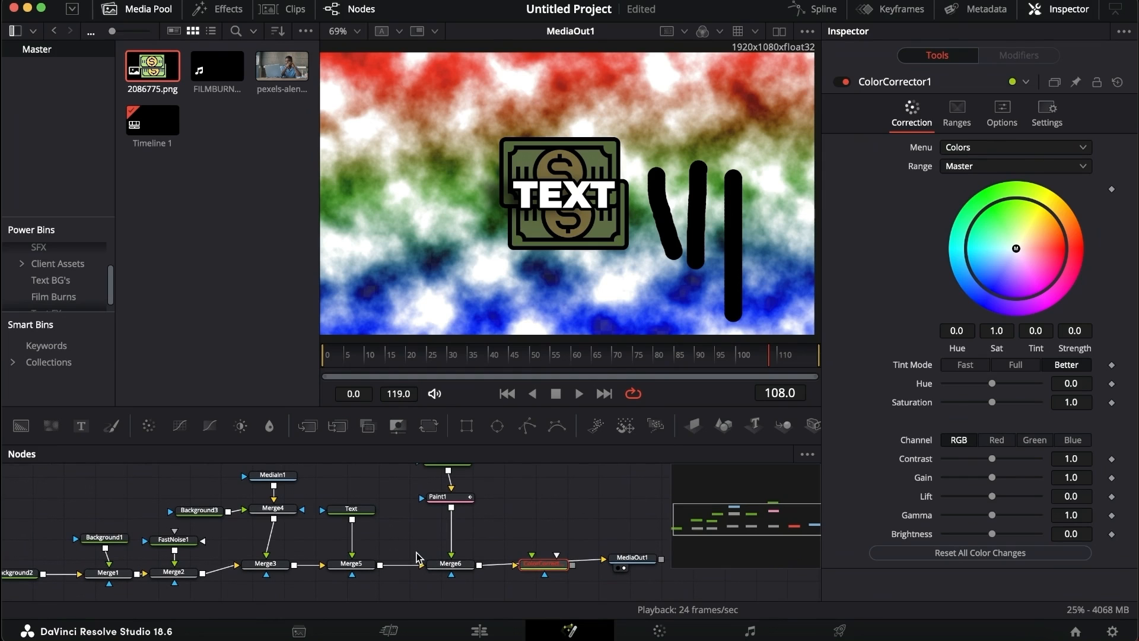
- Detach the ColorCorrector1 node from the connection between Merge6 and MediaOut1
scroll(521, 564, left, 1)
scroll(587, 561, right, 1)
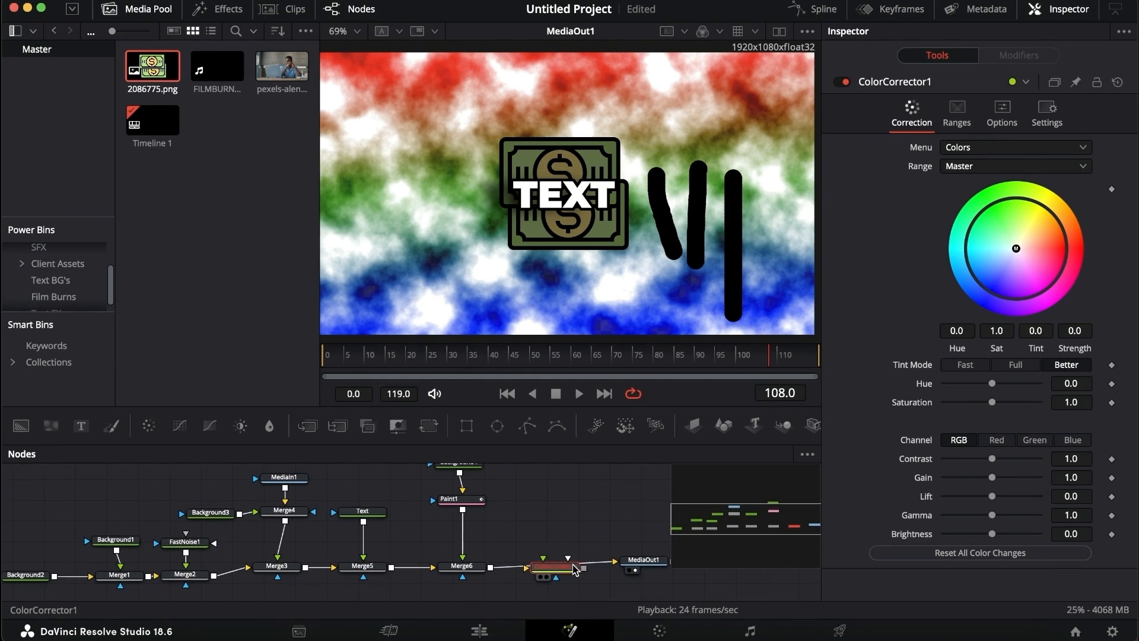
mouse_move(574, 562)
mouse_down()
mouse_move(546, 530)
mouse_move(480, 543)
mouse_move(589, 535)
mouse_up()
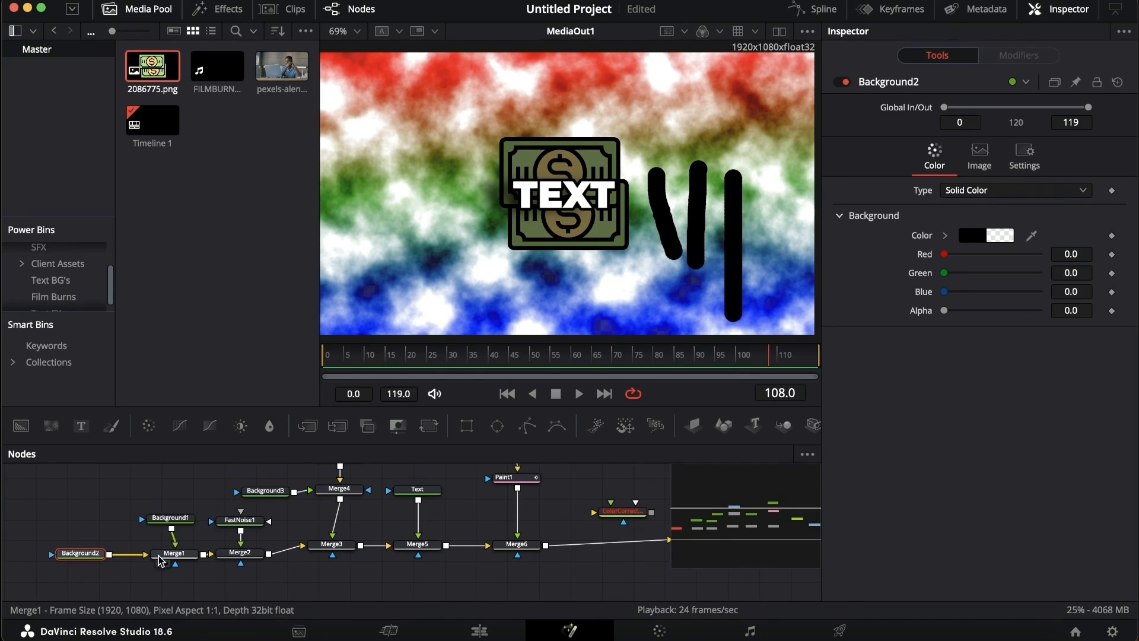
- Slightly enlarge the paint strokes with Merge6's size and rotate the text with Merge5 to an angle of -26.1
drag(160, 592, 522, 563)
scroll(520, 566, up, 2)
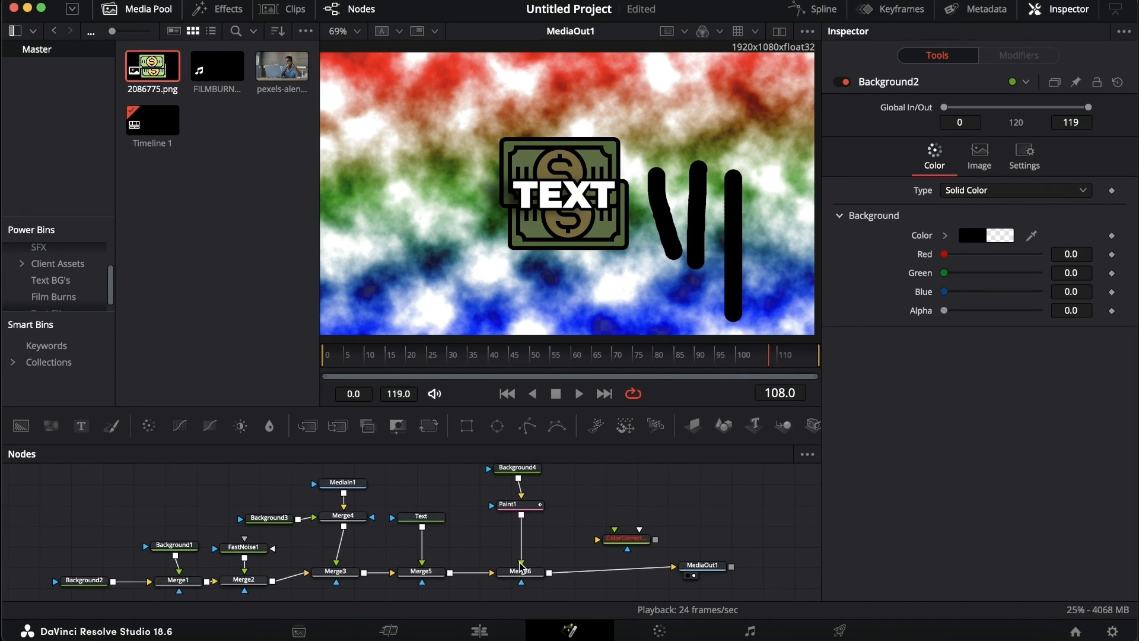
click(521, 572)
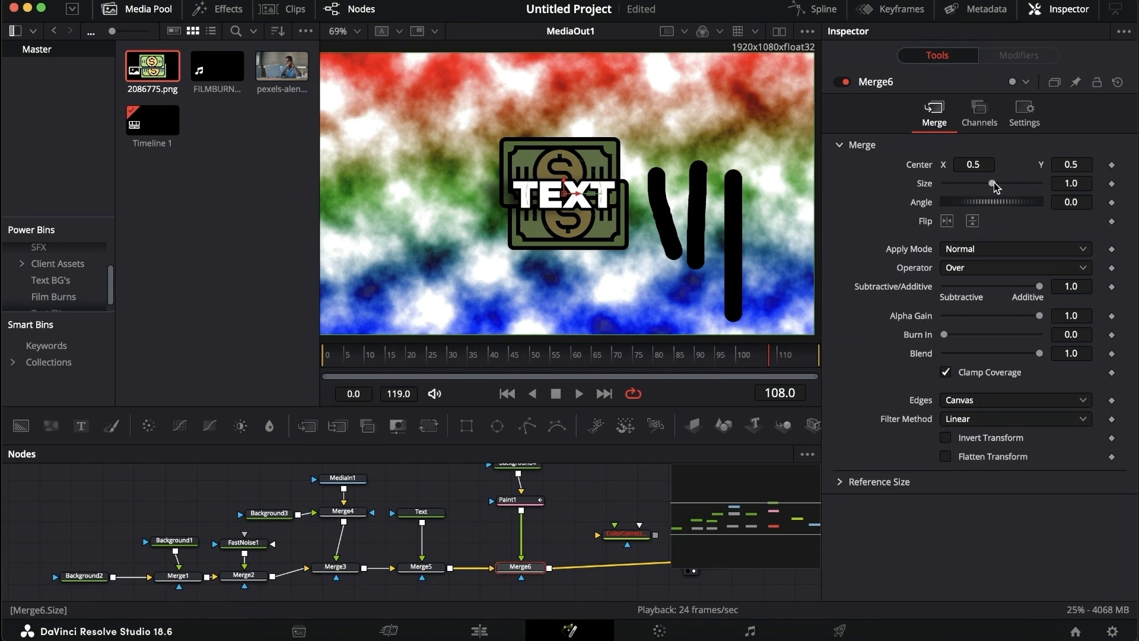
drag(994, 183, 1001, 208)
click(421, 567)
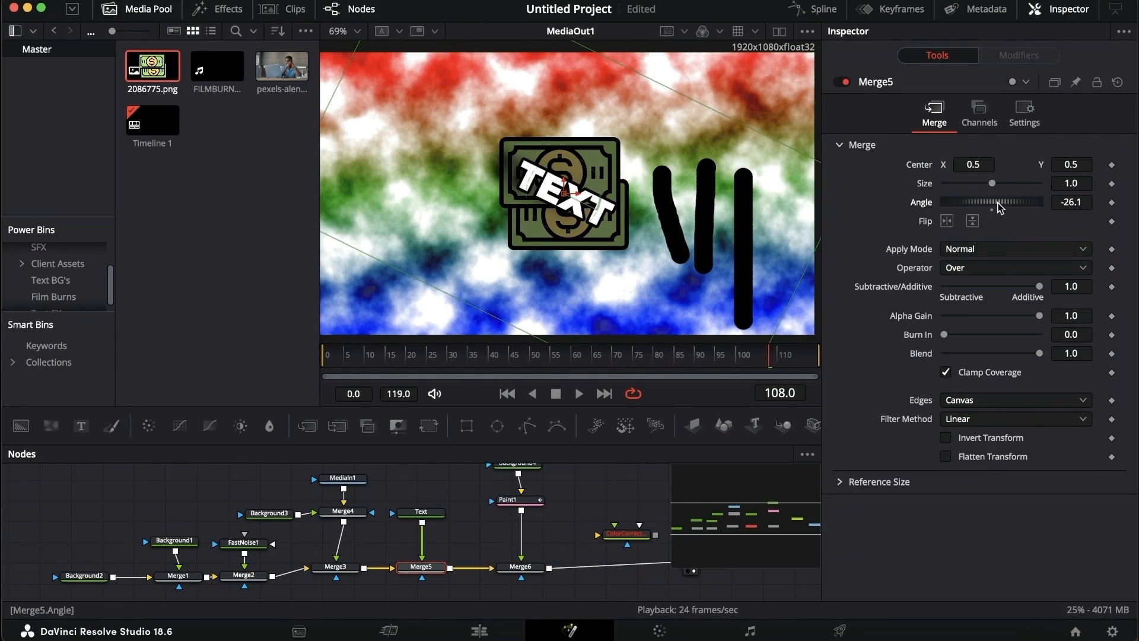
- Insert the loose ColorCorrector1 node into the connection between MediaIn1 and Merge4
scroll(460, 555, right, 5)
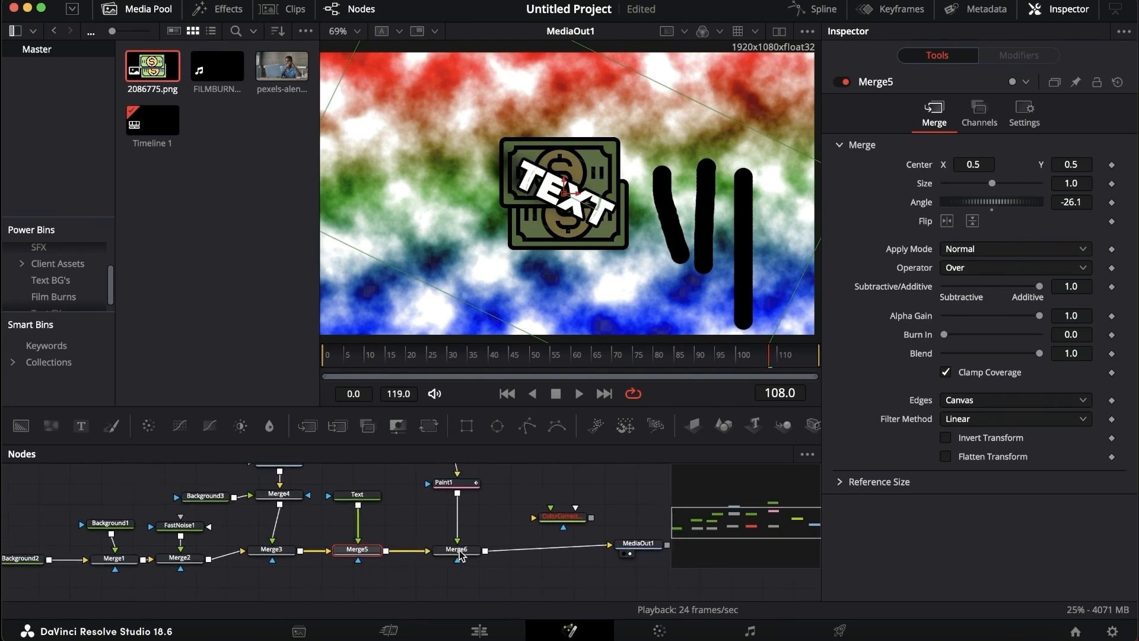
scroll(460, 555, up, 2)
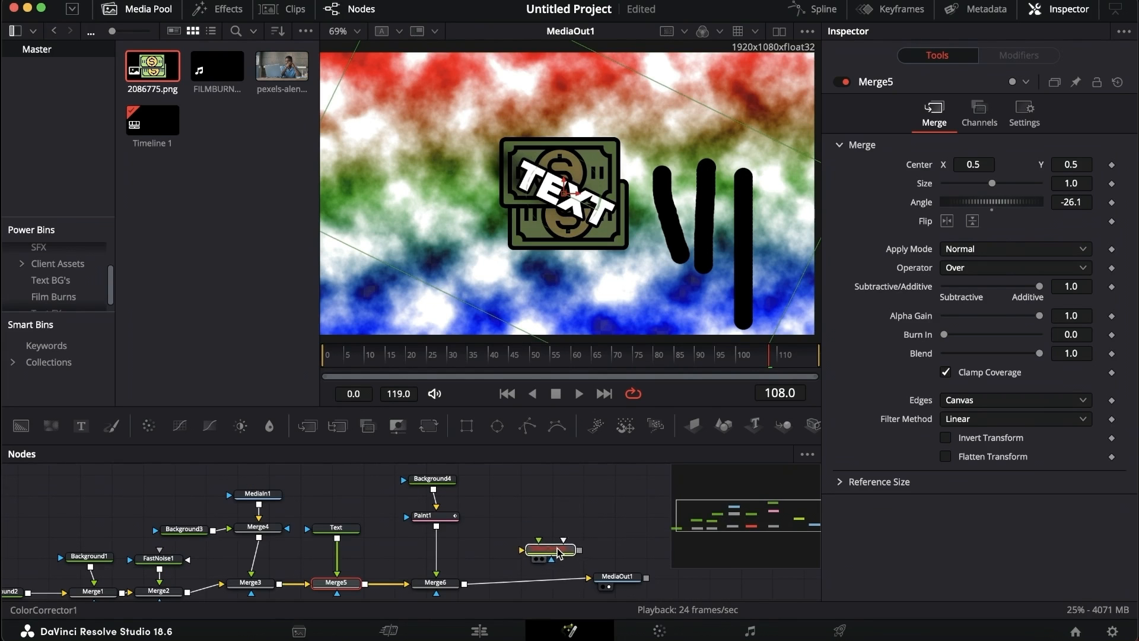
drag(550, 554, 395, 553)
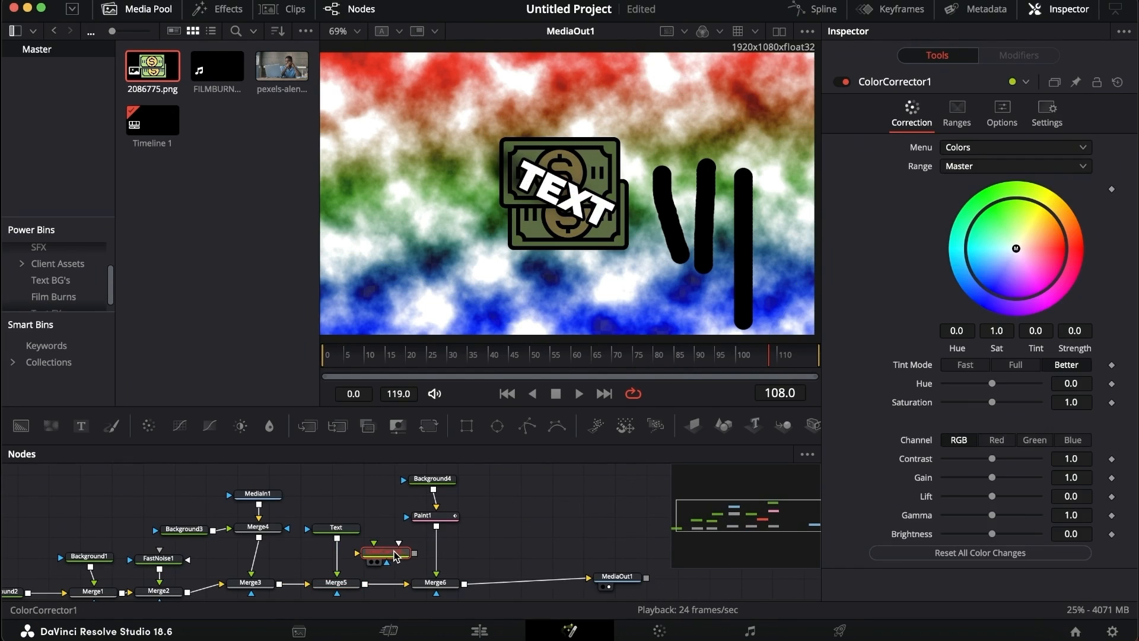
scroll(396, 552, left, 4)
drag(321, 493, 321, 485)
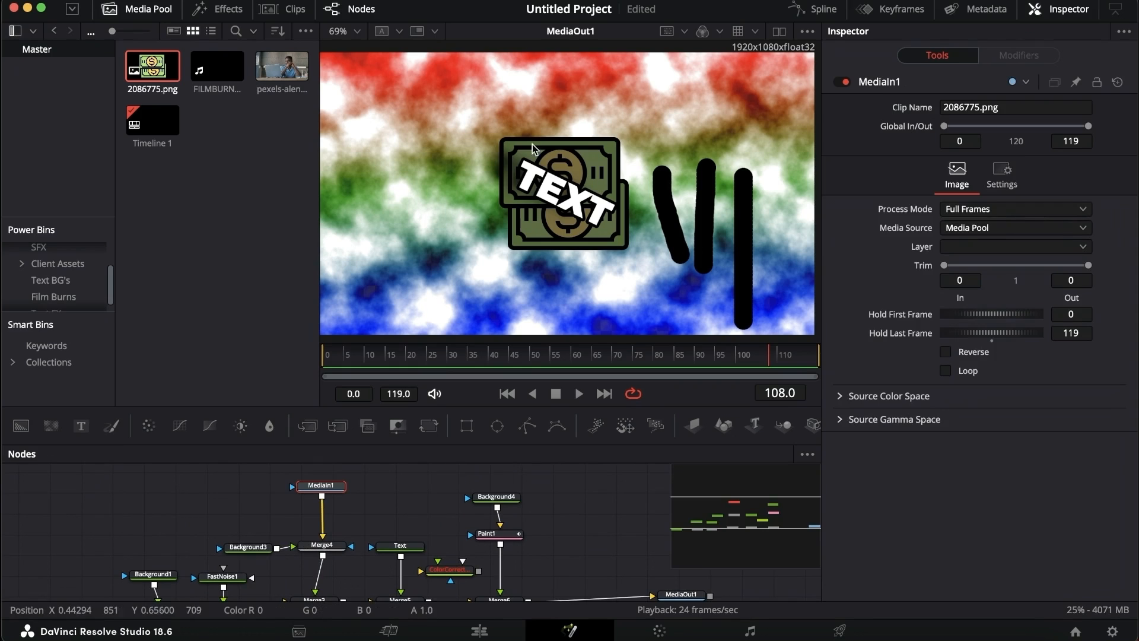
scroll(449, 534, down, 2)
drag(449, 556, 332, 501)
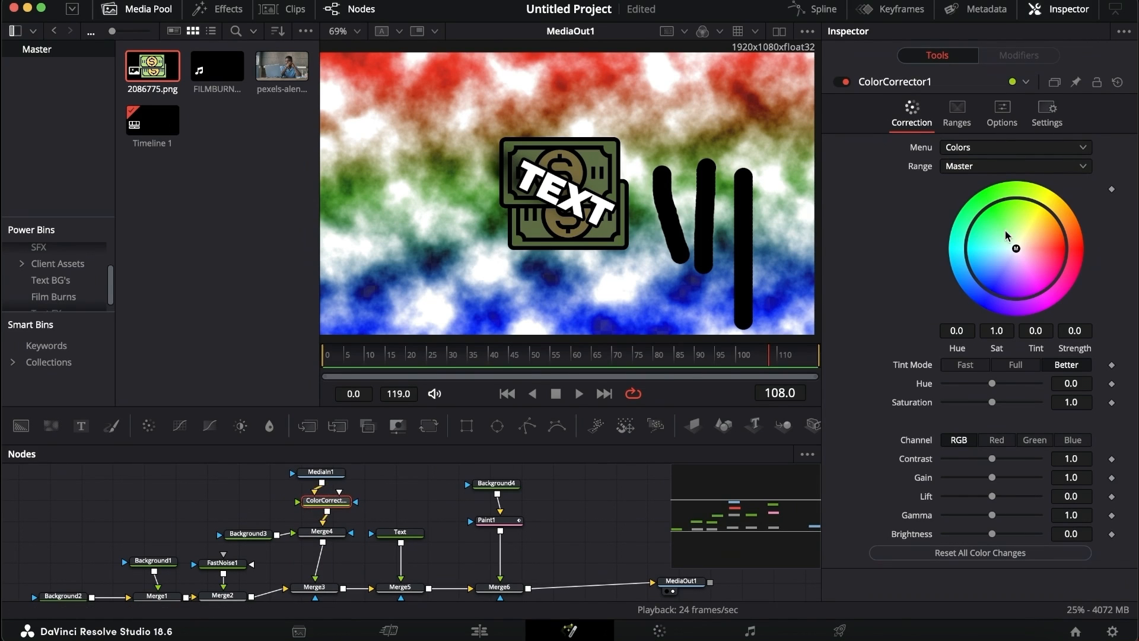
- Tint the money image towards red at strength 1.0 and set hue 0.17, saturation 0.0, gain 0.8 and lift 0.57
drag(1016, 248, 1100, 278)
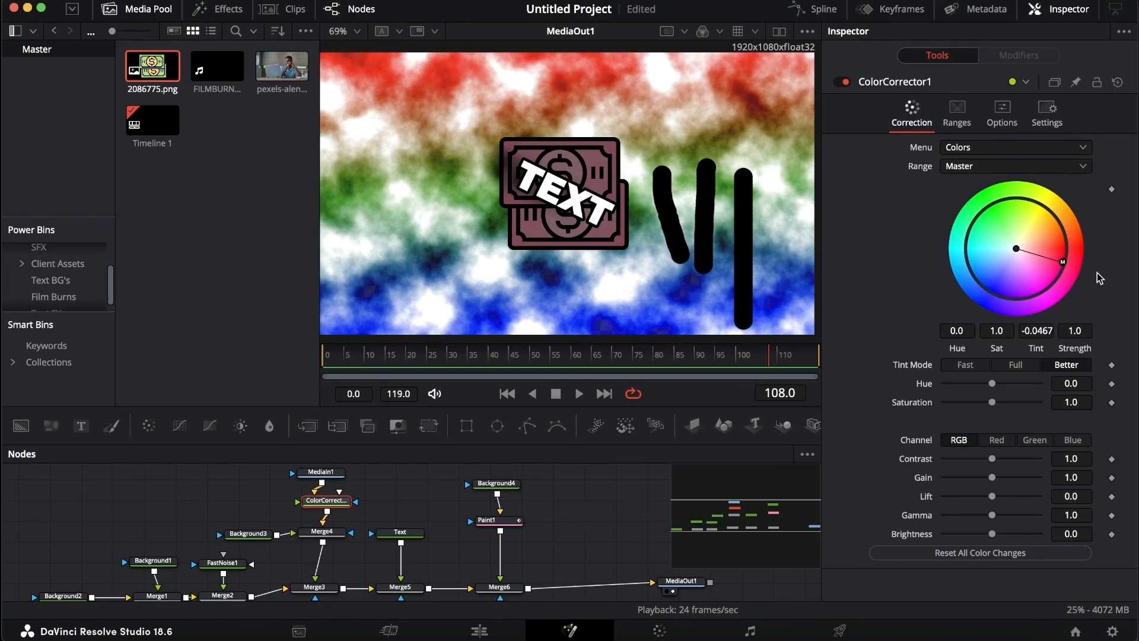
mouse_move(992, 383)
mouse_down()
mouse_move(973, 387)
mouse_move(1000, 384)
mouse_up()
drag(992, 402, 852, 414)
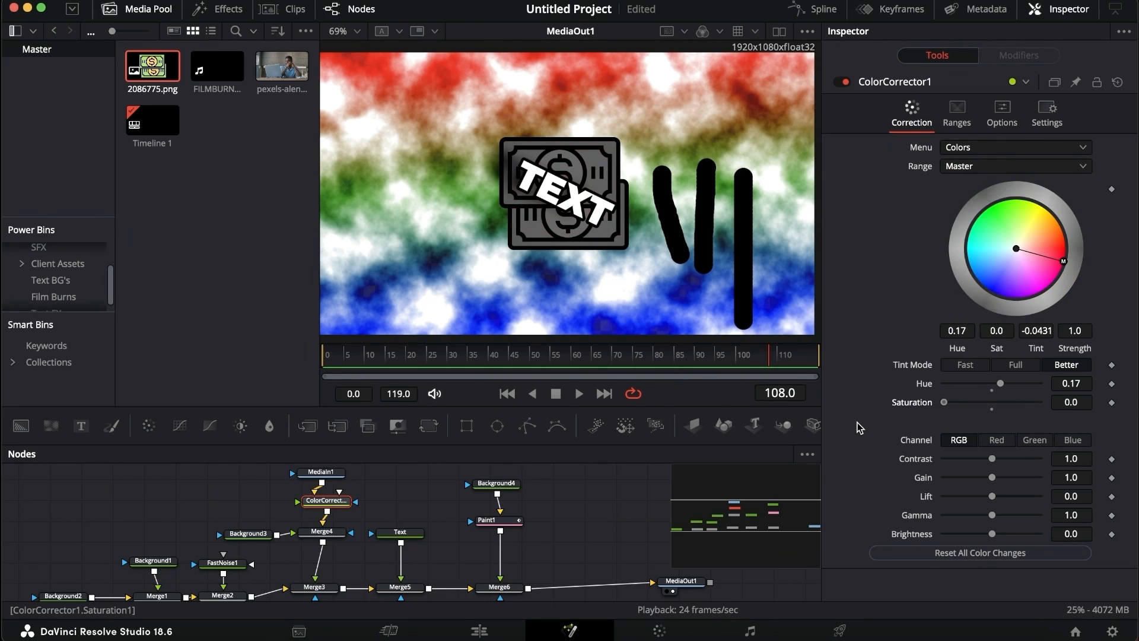
drag(992, 496, 1024, 504)
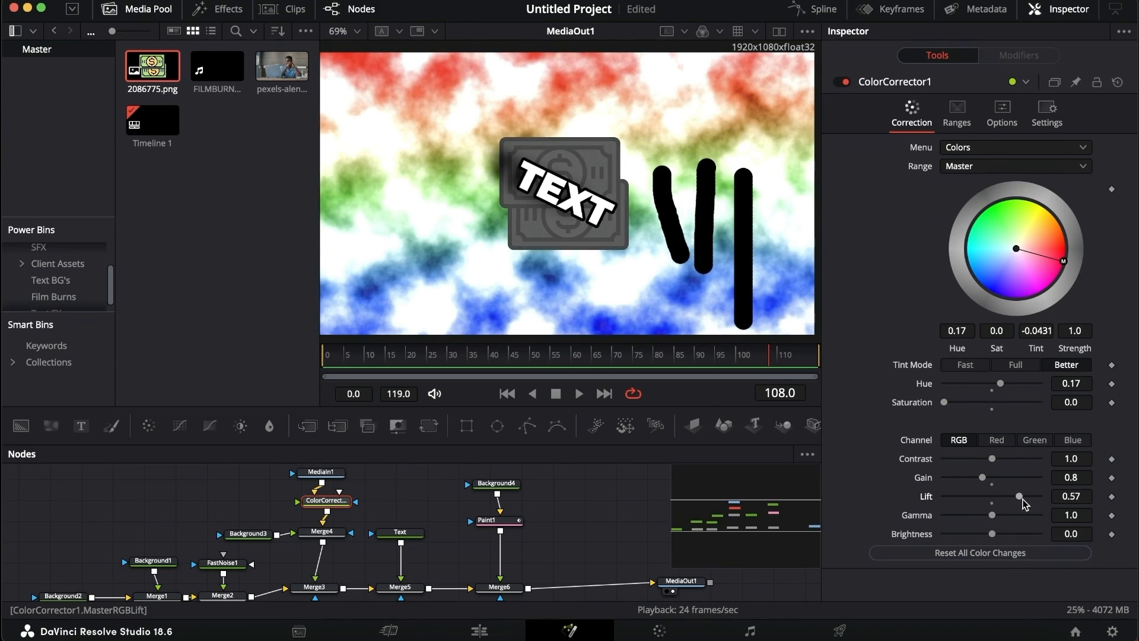
- Enable Pre-Divide / Post-Multiply for ColorCorrector1 and raise its lift to 0.9
click(957, 117)
click(1002, 122)
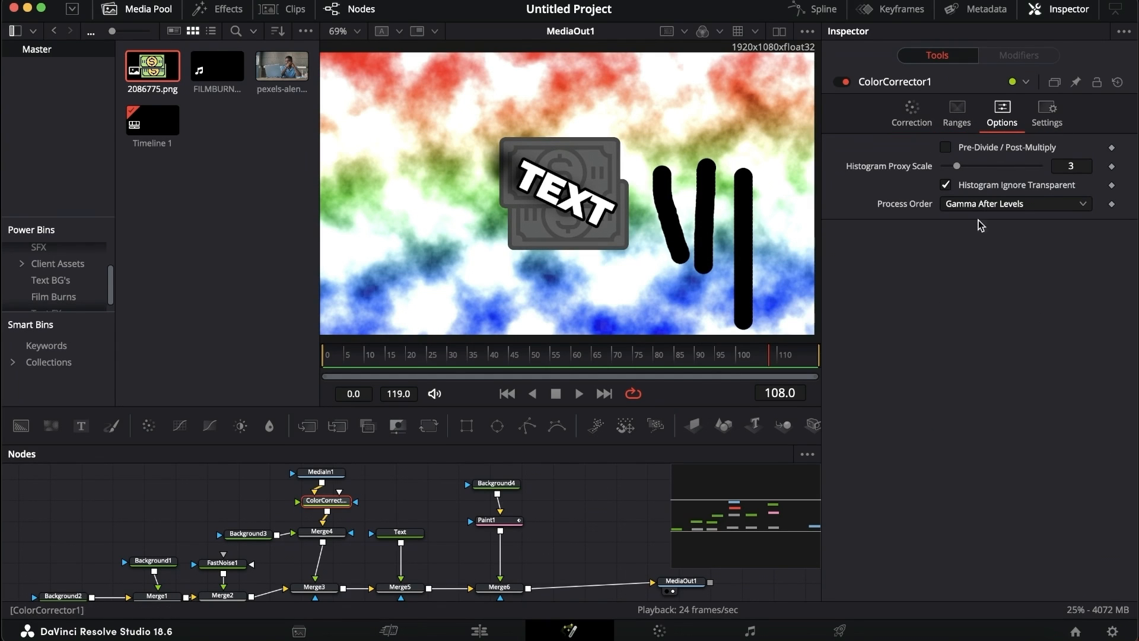
click(1045, 114)
click(994, 116)
click(946, 148)
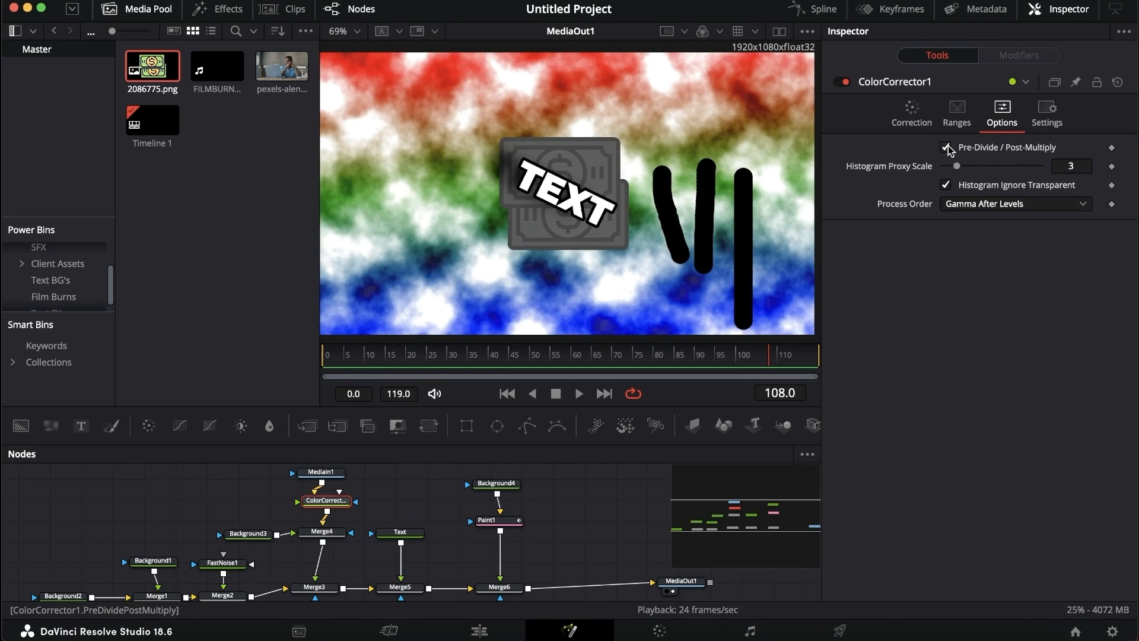
click(912, 114)
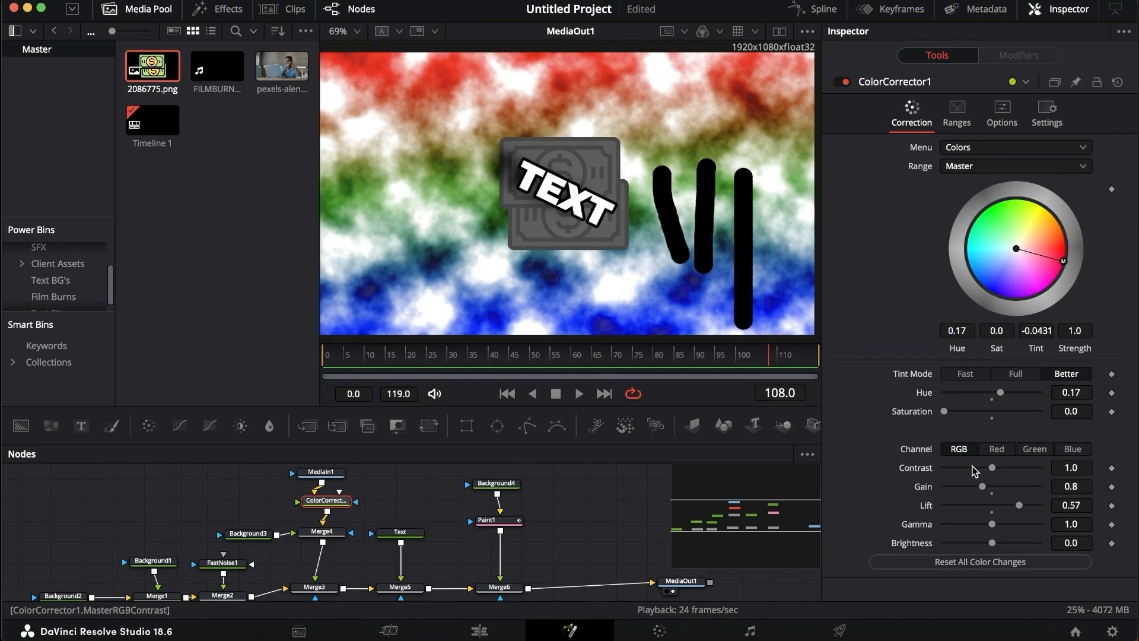
drag(1018, 505, 1056, 505)
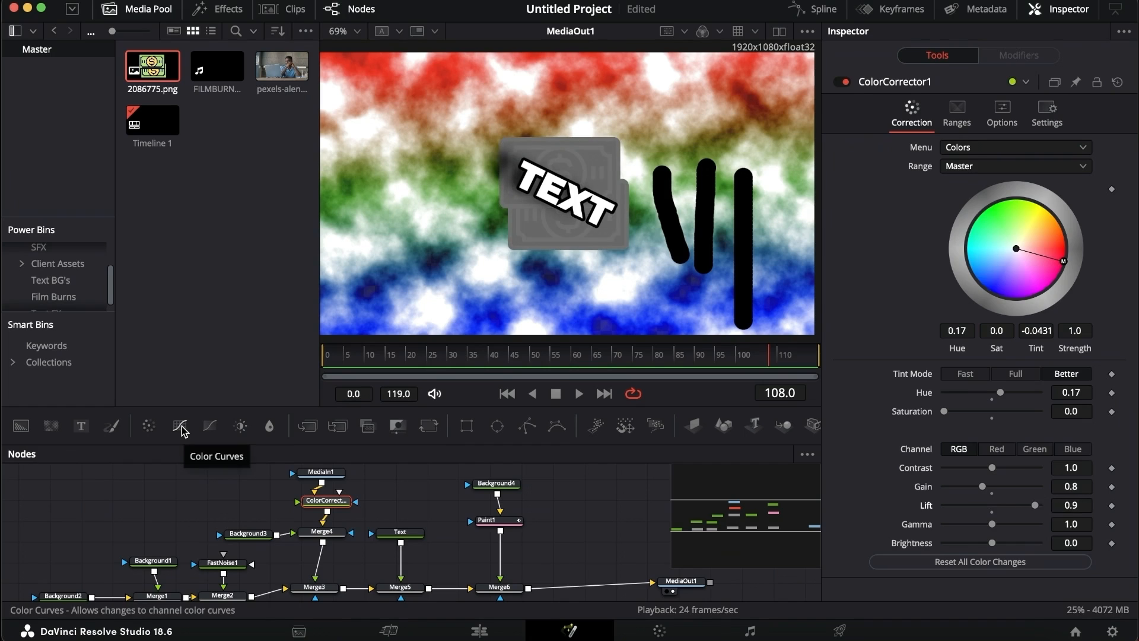
- Add a Color Curves node and connect it between Merge6 and MediaOut1
drag(182, 431, 330, 561)
drag(330, 561, 600, 592)
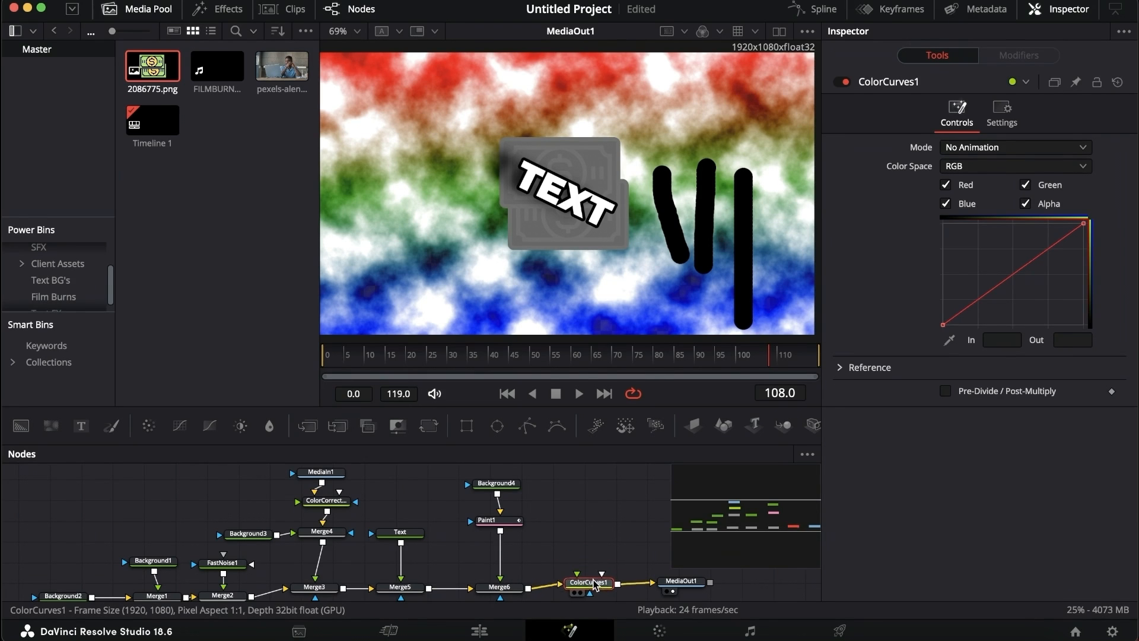
key(super+z)
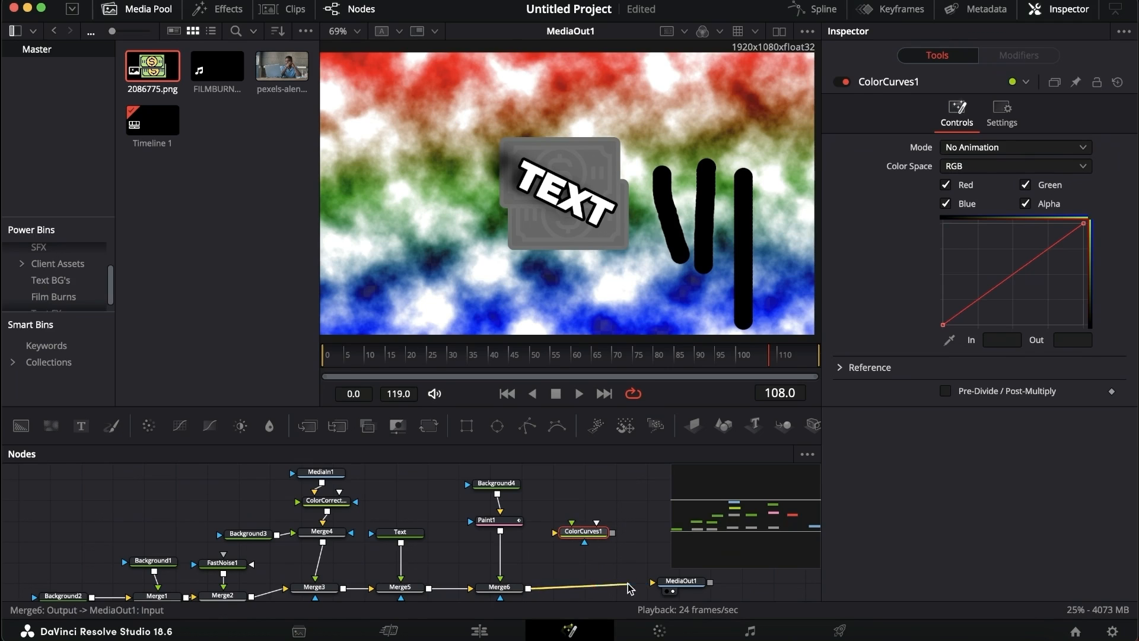
drag(642, 584, 629, 588)
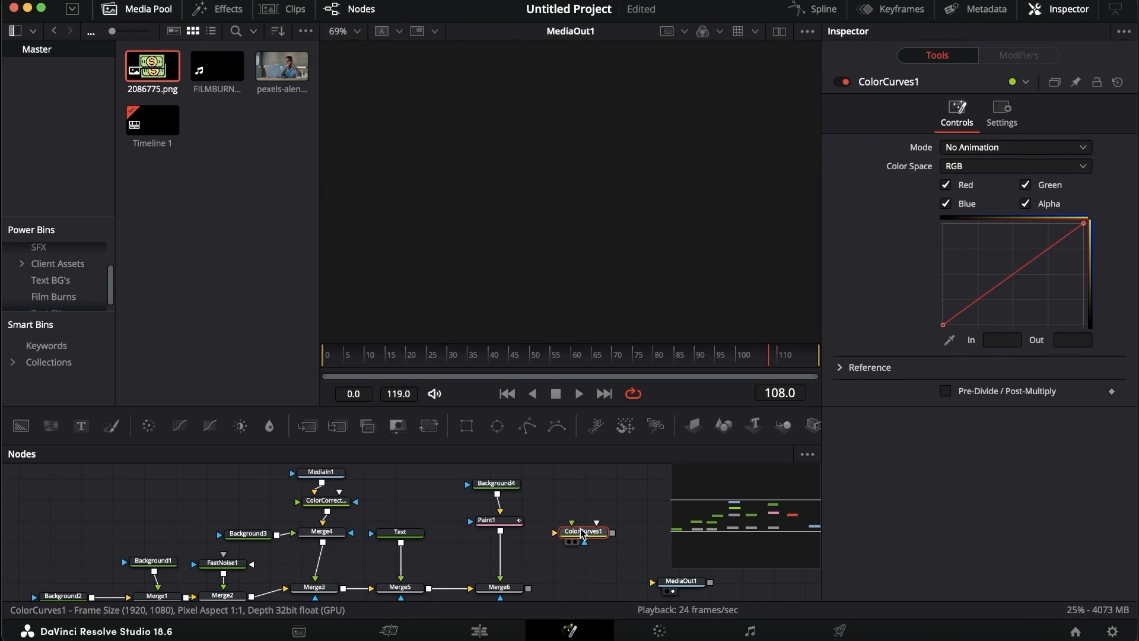
drag(584, 531, 652, 582)
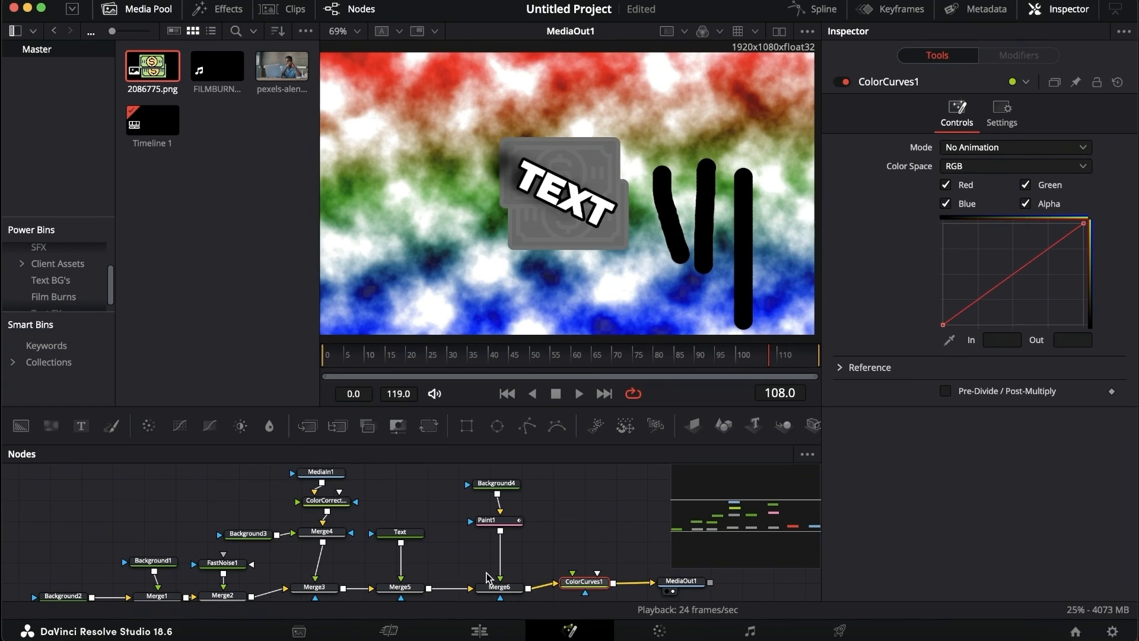
- Disconnect Paint1's output from the foreground input of Merge6
scroll(487, 577, down, 2)
scroll(514, 557, down, 2)
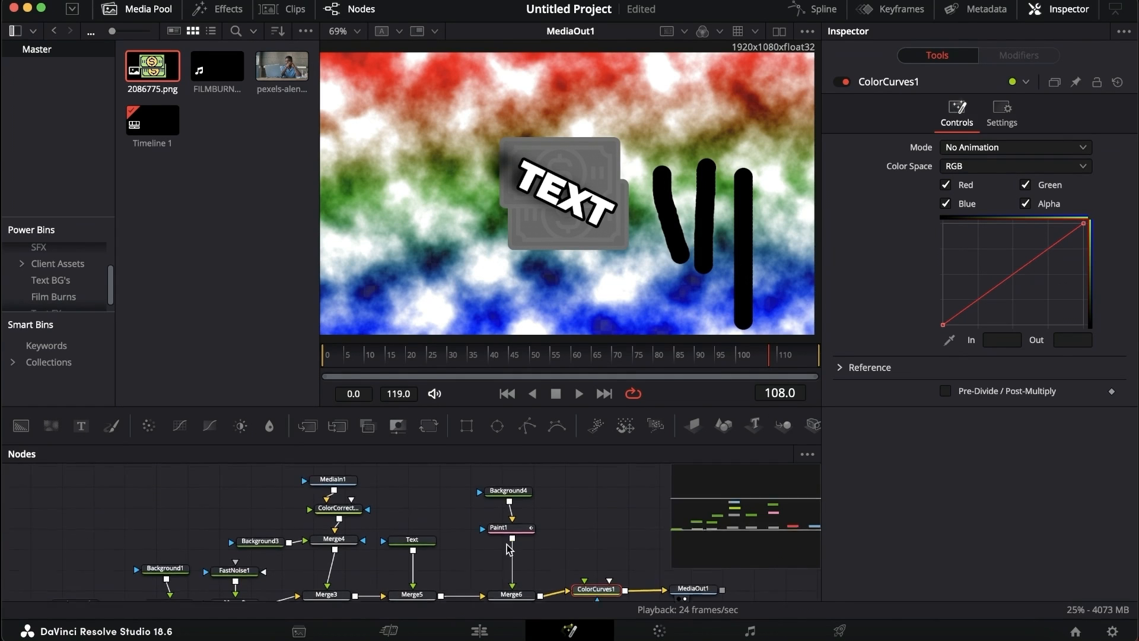
drag(505, 545, 508, 545)
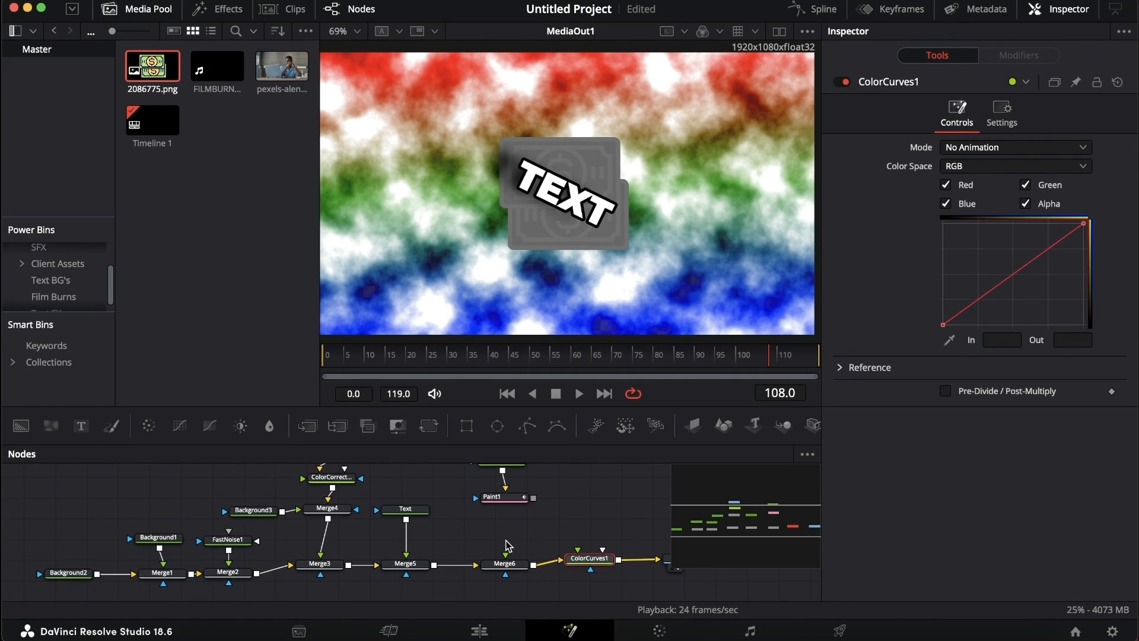
- Reconnect Paint1's output to the foreground input of Merge6
scroll(533, 510, up, 1)
mouse_move(535, 502)
mouse_down()
mouse_move(528, 573)
mouse_move(525, 561)
mouse_up()
mouse_move(534, 503)
mouse_down()
mouse_move(511, 567)
mouse_move(509, 541)
mouse_up()
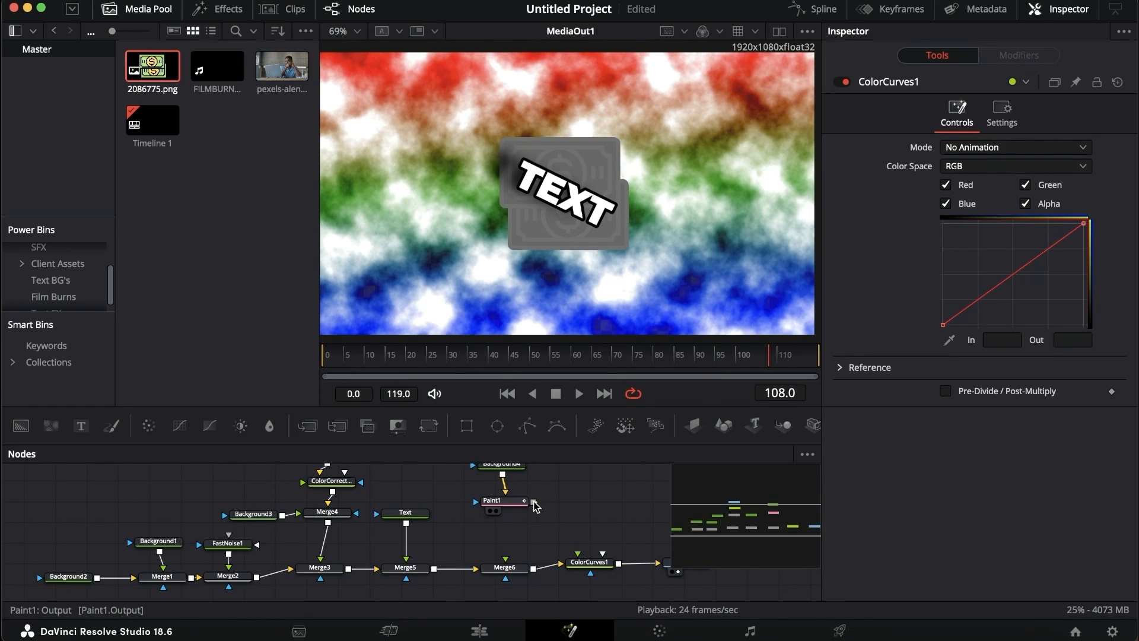
mouse_move(535, 502)
mouse_down()
mouse_move(545, 569)
mouse_move(517, 590)
mouse_move(512, 582)
mouse_up()
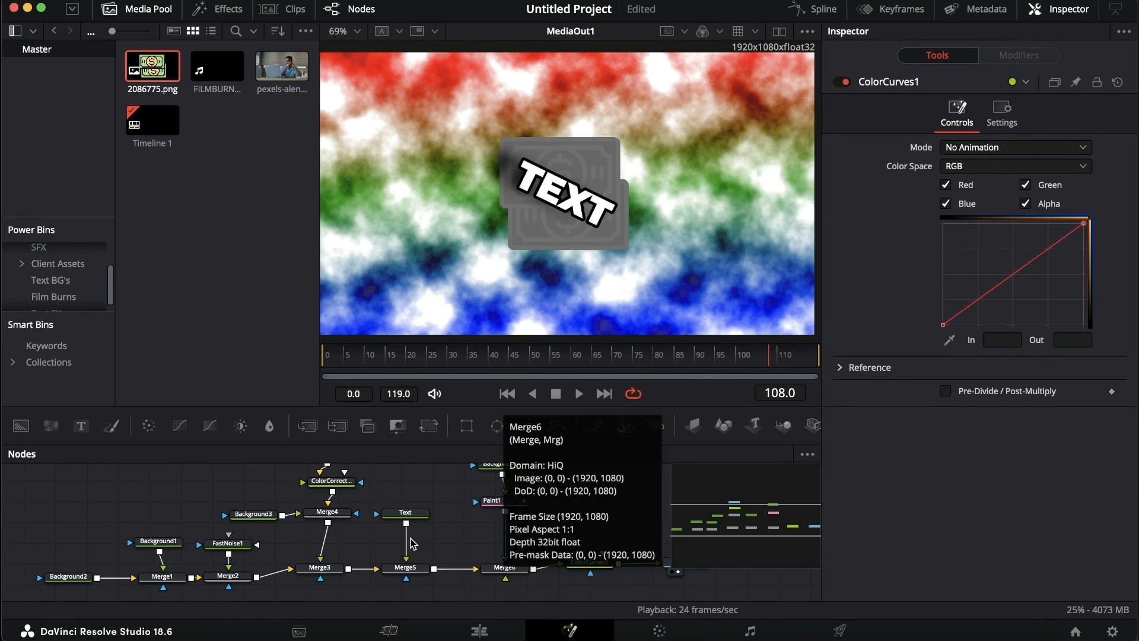
drag(504, 573, 546, 552)
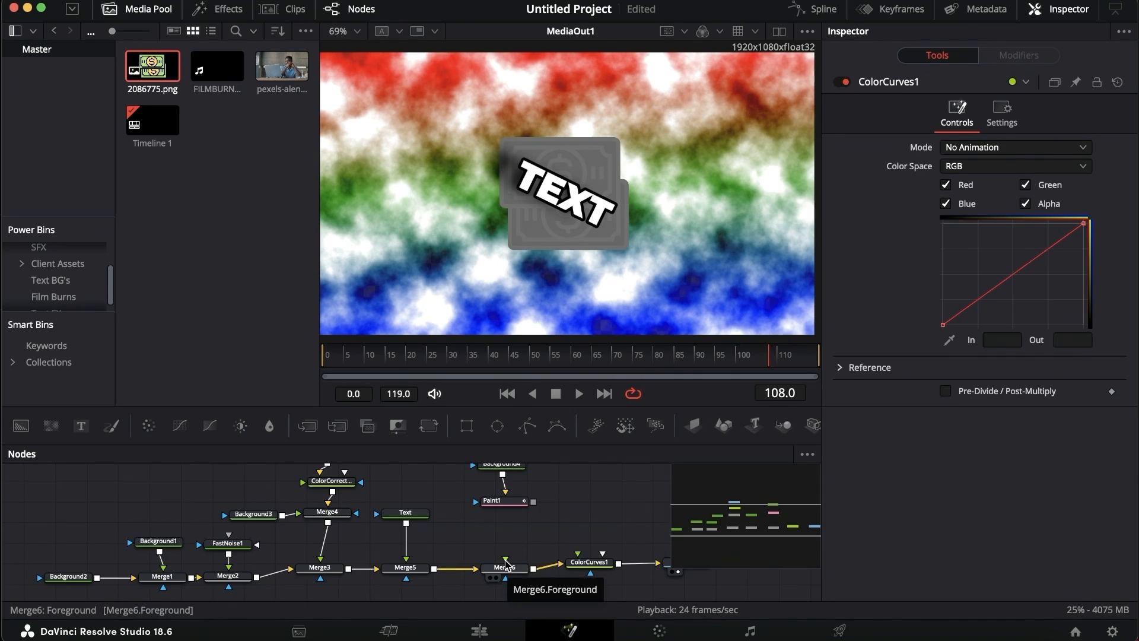
drag(506, 560, 506, 512)
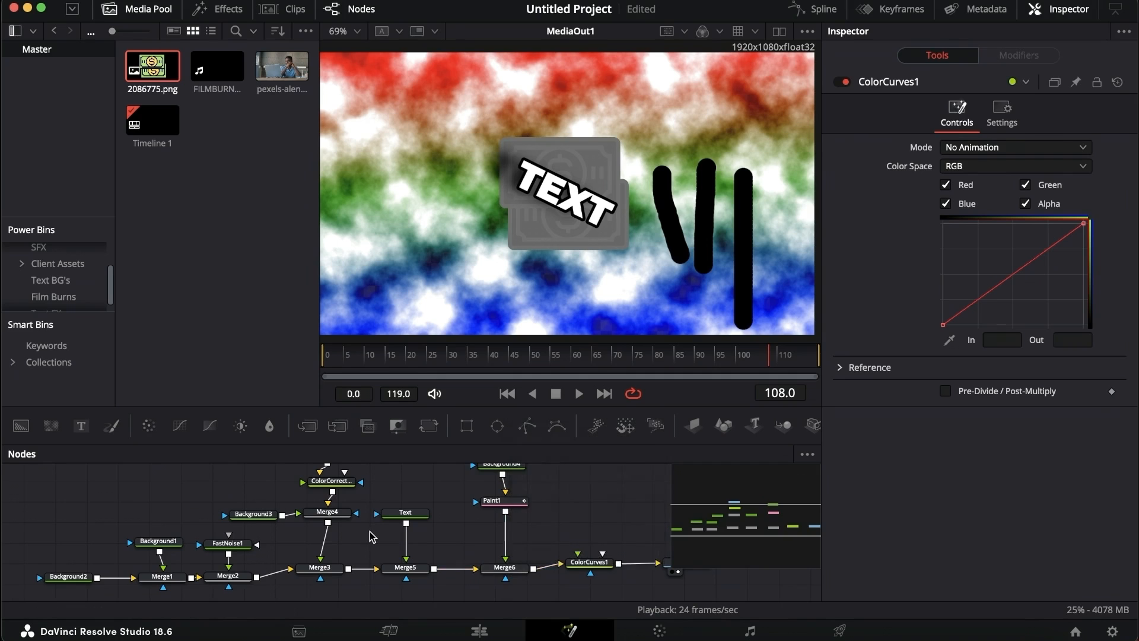
scroll(371, 537, down, 1)
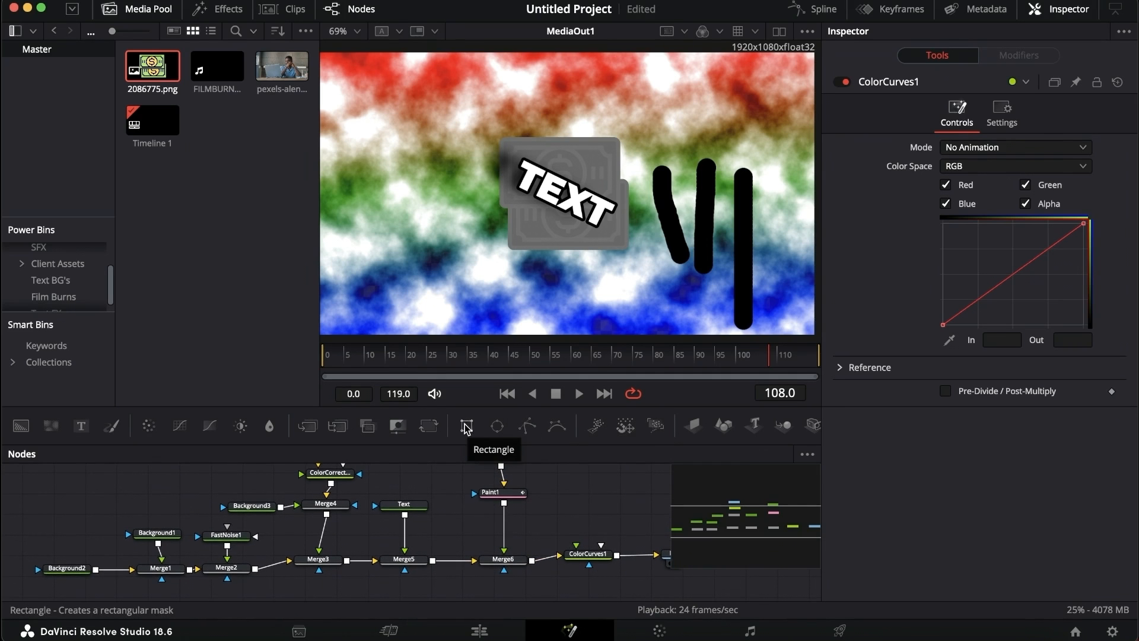
scroll(552, 496, right, 2)
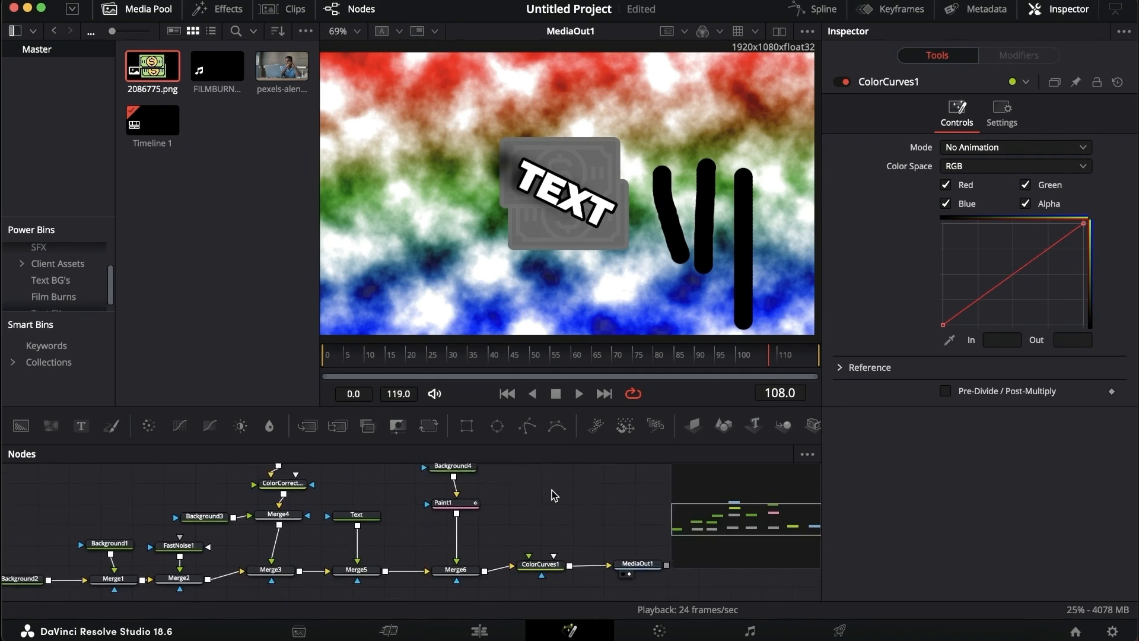
scroll(552, 496, down, 1)
scroll(552, 496, right, 1)
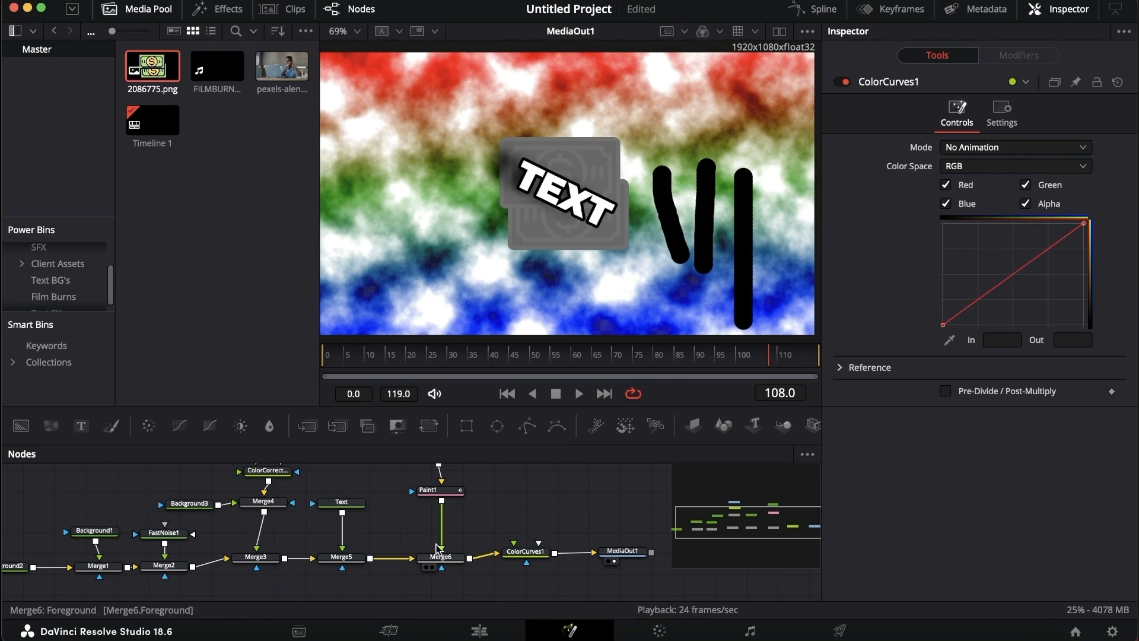
scroll(455, 546, right, 2)
scroll(455, 546, up, 1)
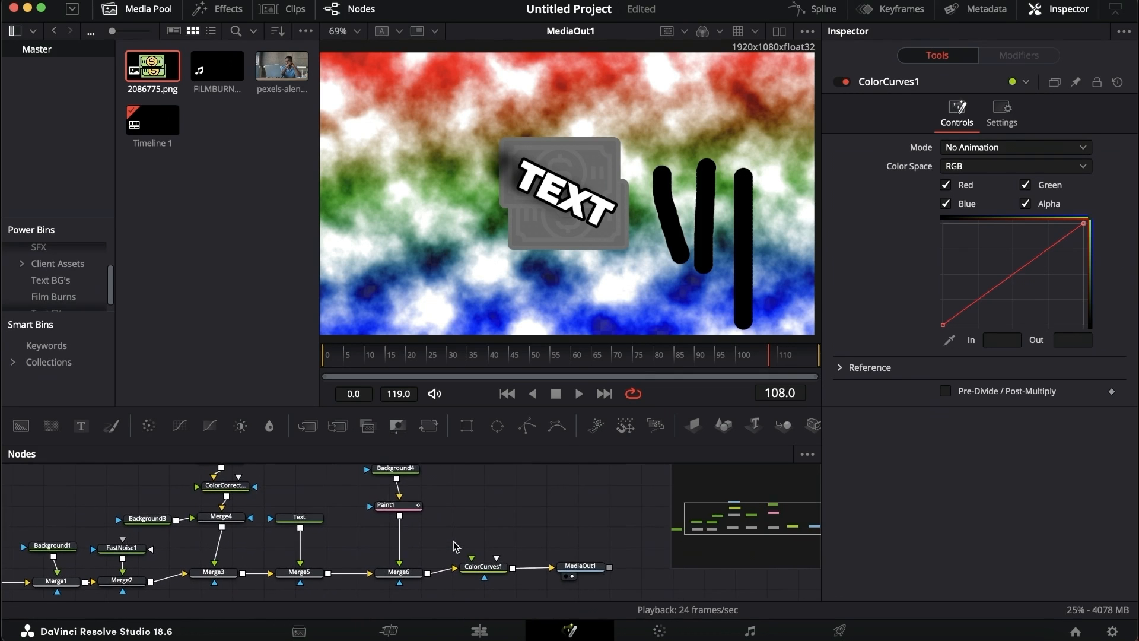
scroll(455, 545, right, 9)
scroll(311, 558, left, 3)
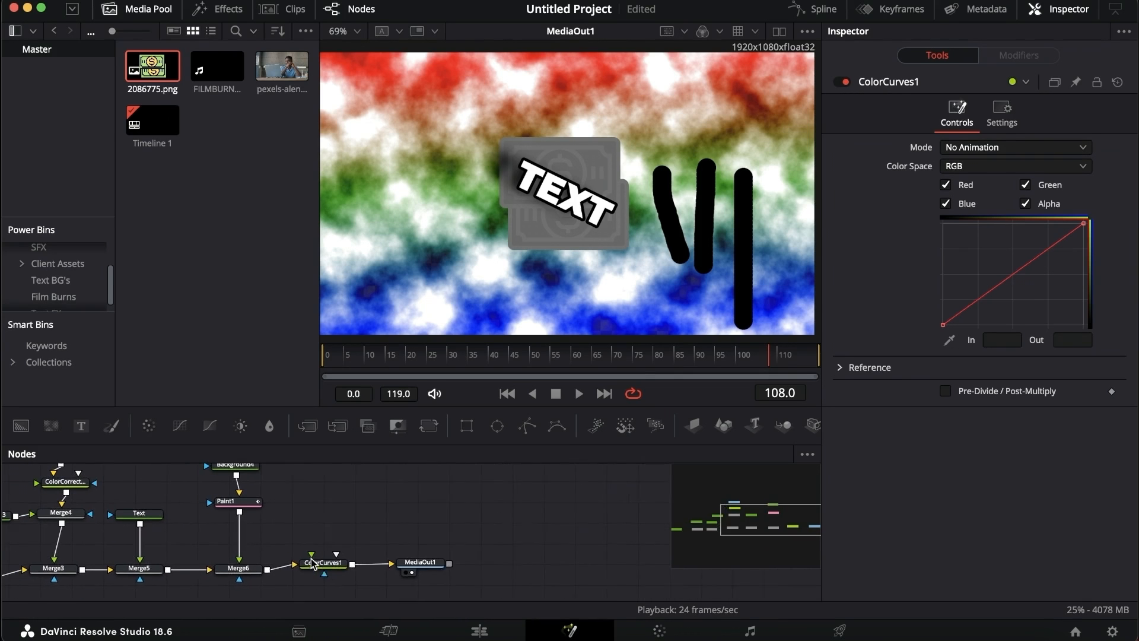
- Reshape the ColorCurves1 color curves with several added points, and delete the ColorCurves1 node from the composition
click(337, 564)
drag(1015, 280, 1062, 267)
click(989, 302)
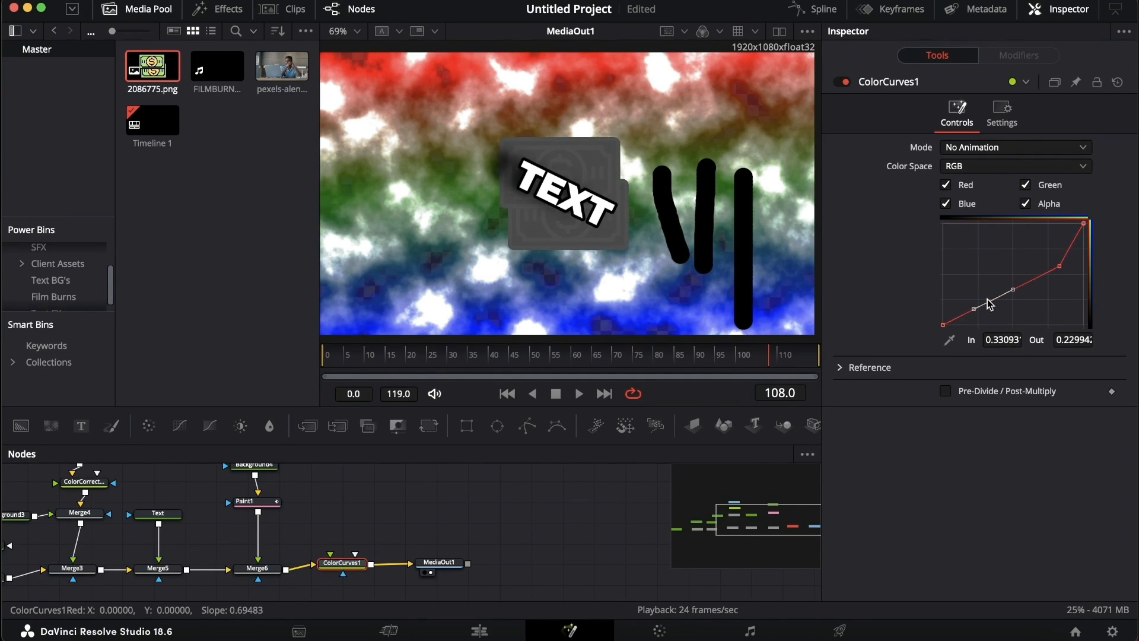
drag(988, 302, 974, 290)
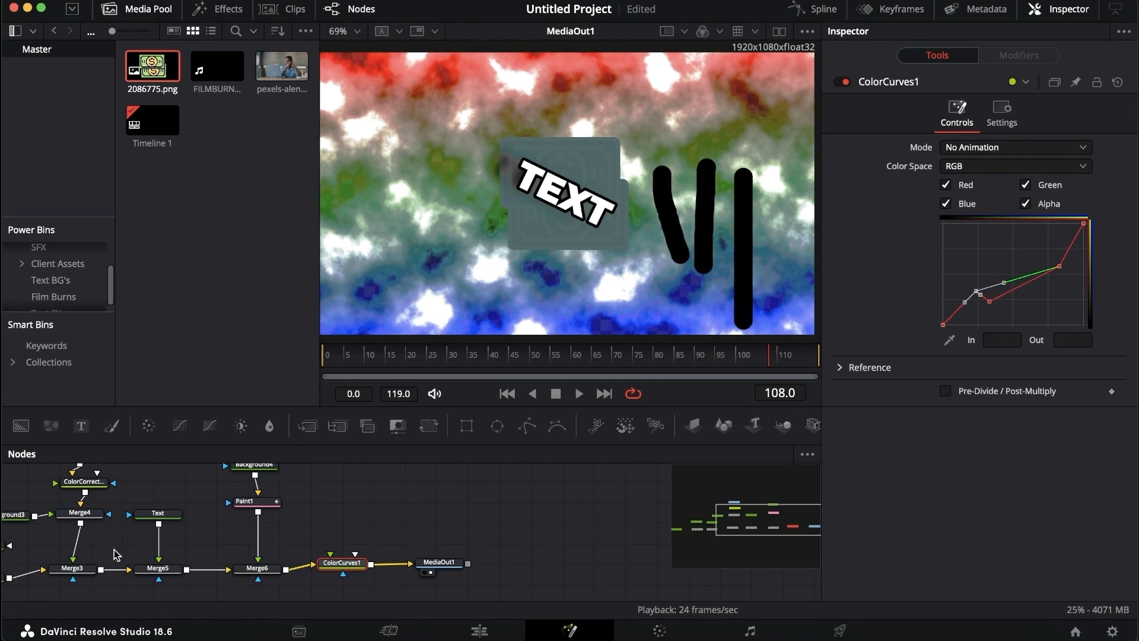
key(Delete)
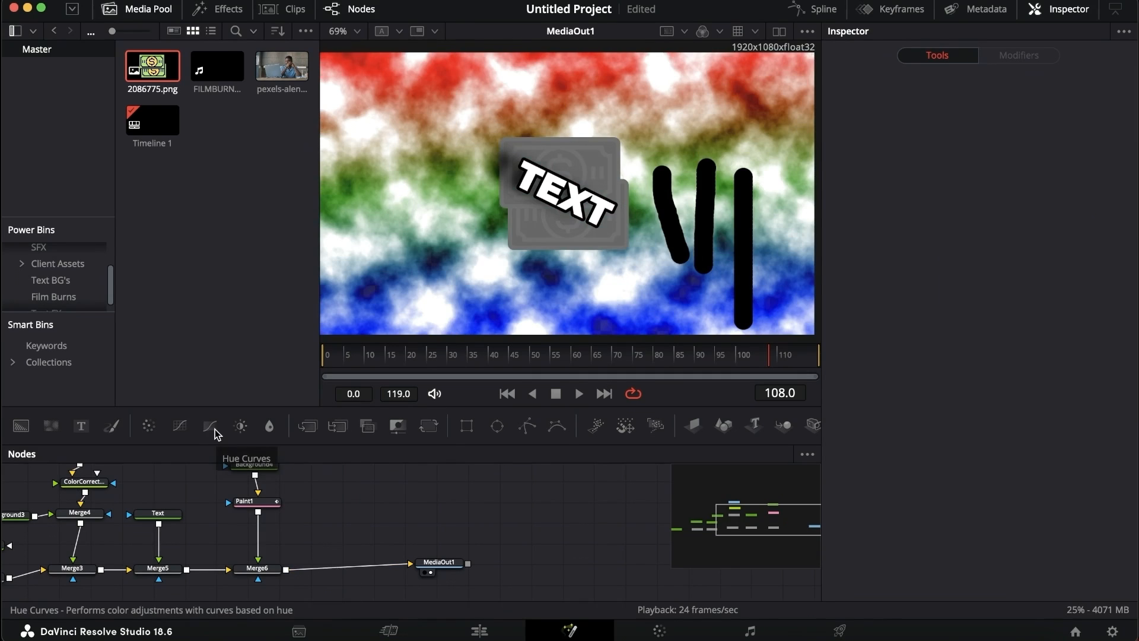
- Insert a Hue Curves node between Merge6 and MediaOut1 and raise the third point of its saturation curve
drag(210, 426, 380, 633)
drag(353, 576, 350, 563)
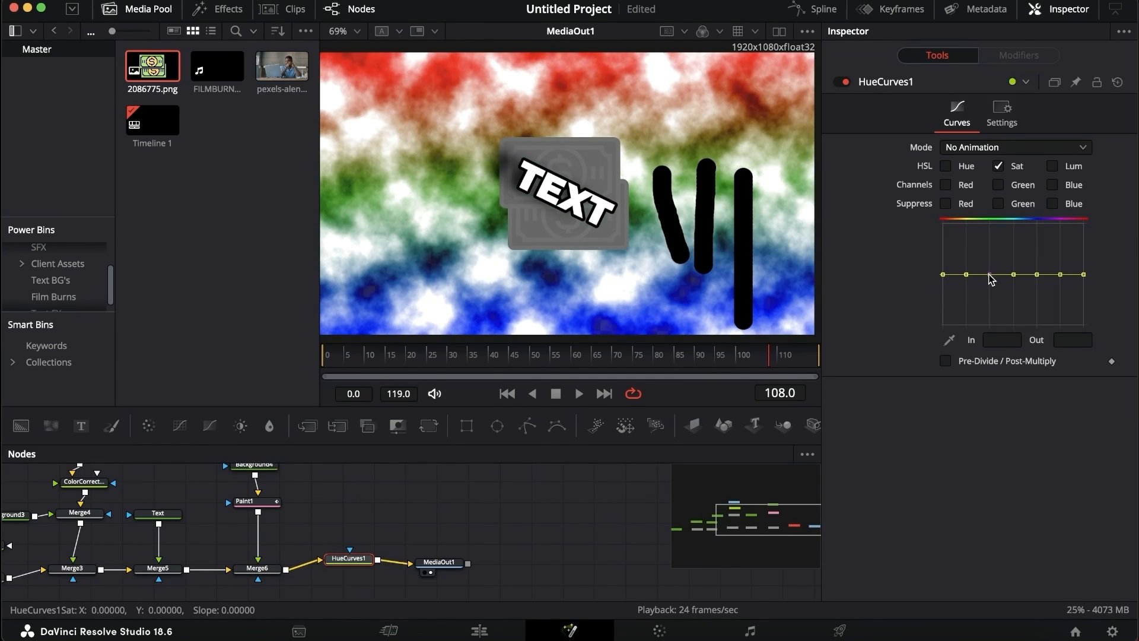
mouse_move(990, 274)
mouse_down()
mouse_move(1002, 257)
mouse_move(988, 253)
mouse_up()
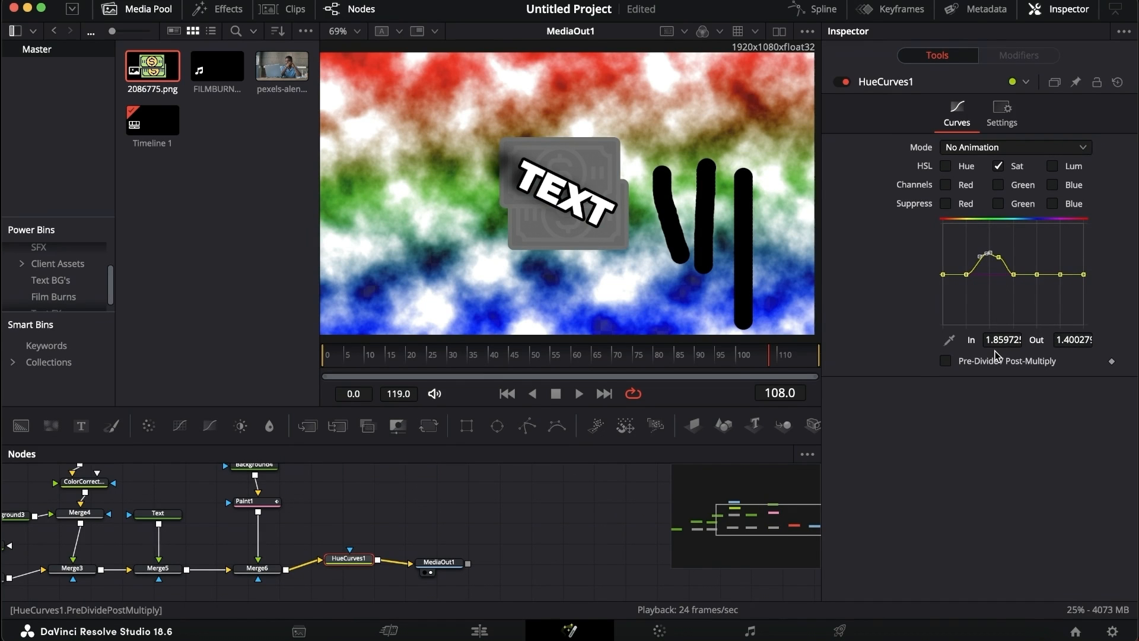
- Delete the HueCurves1 node from between Merge6 and MediaOut1
click(372, 562)
key(Delete)
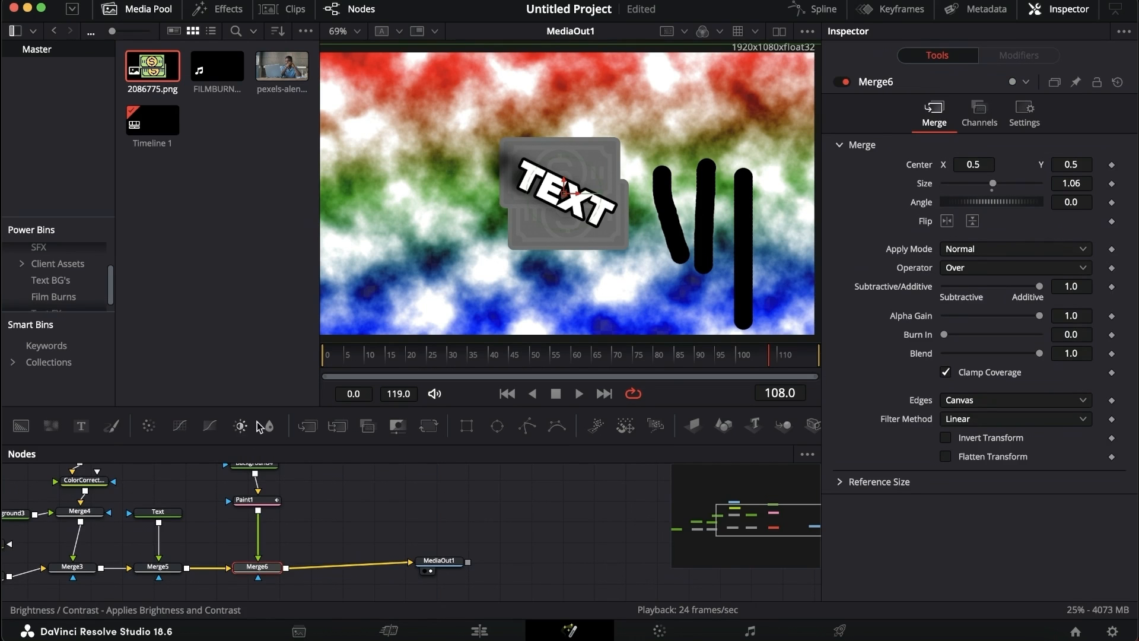
- Look at the clip on the Color page and return to the Fusion page
scroll(223, 493, left, 3)
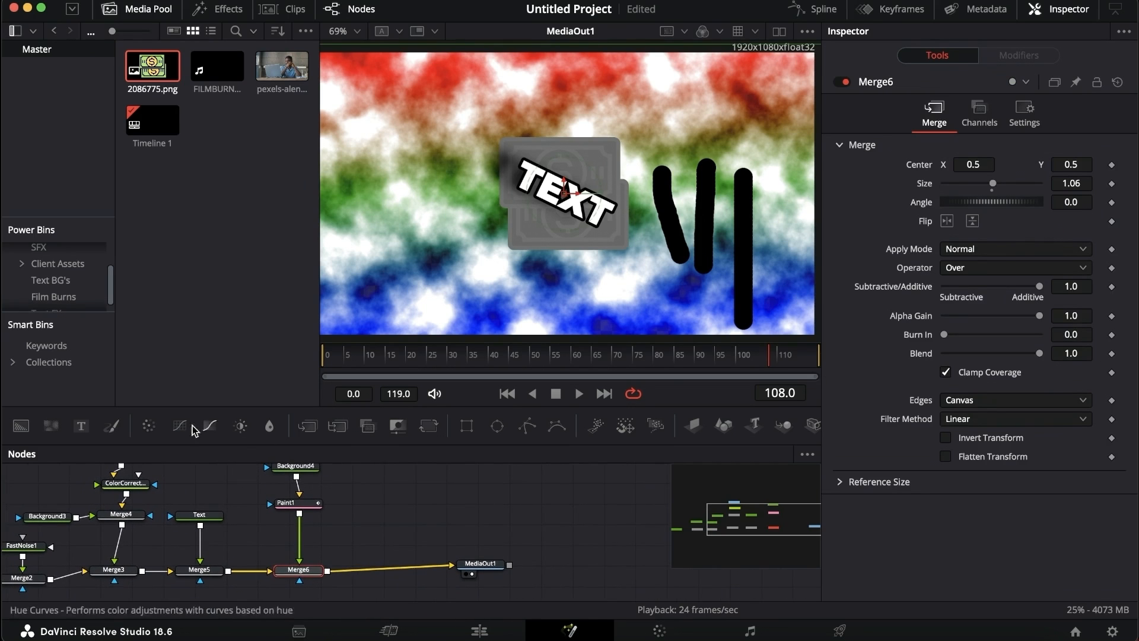
click(660, 630)
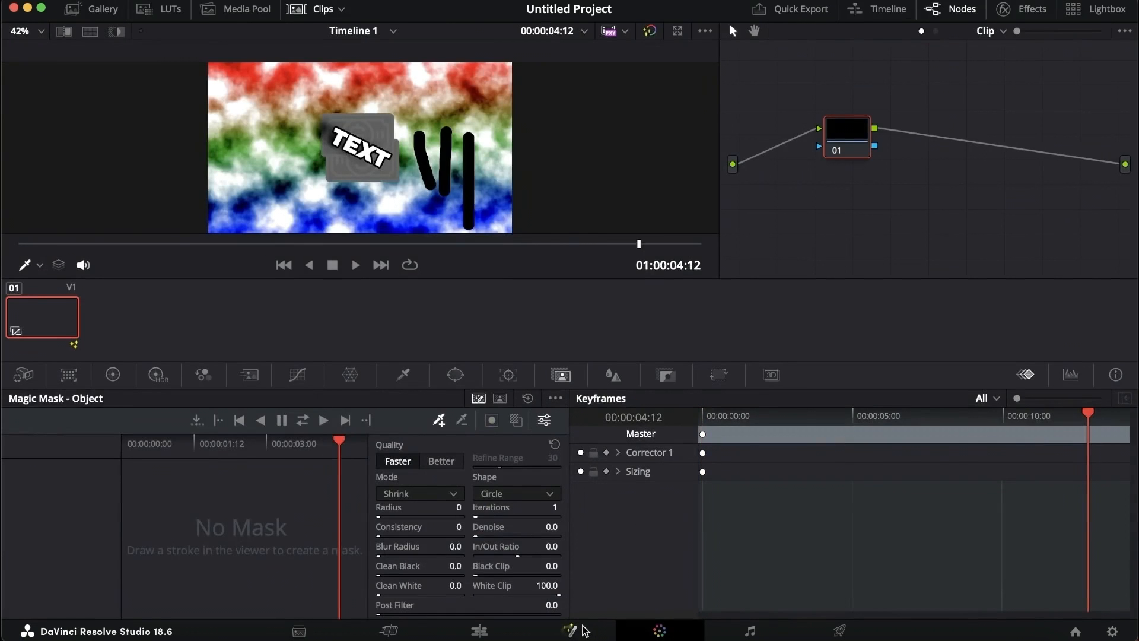
click(585, 630)
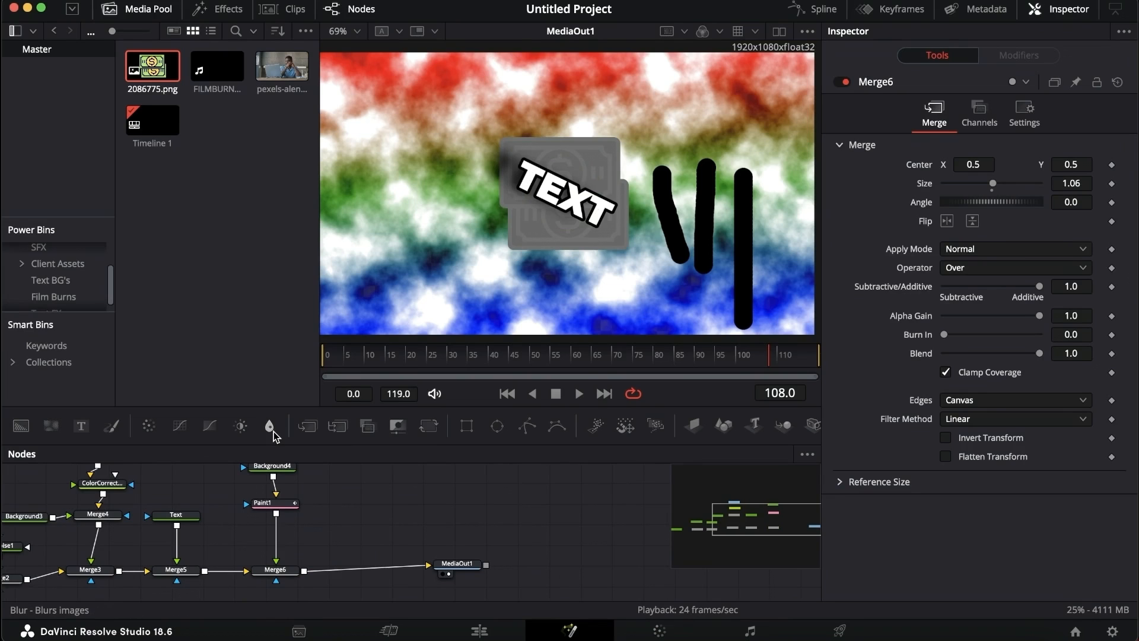
- Insert a Blur node between Merge6 and MediaOut1 and set its blur size to 38.6
drag(274, 433, 383, 571)
drag(947, 209, 983, 212)
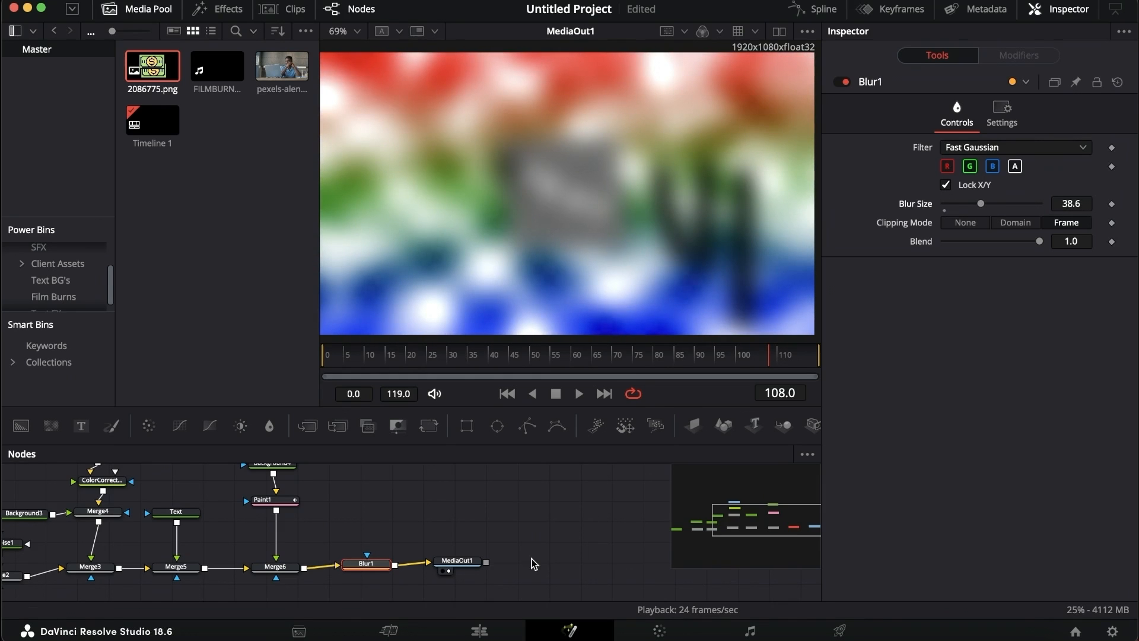
- Relocate Blur1 to the connection between Paint1 and Merge6 and set its blur size to 21.3
mouse_move(364, 567)
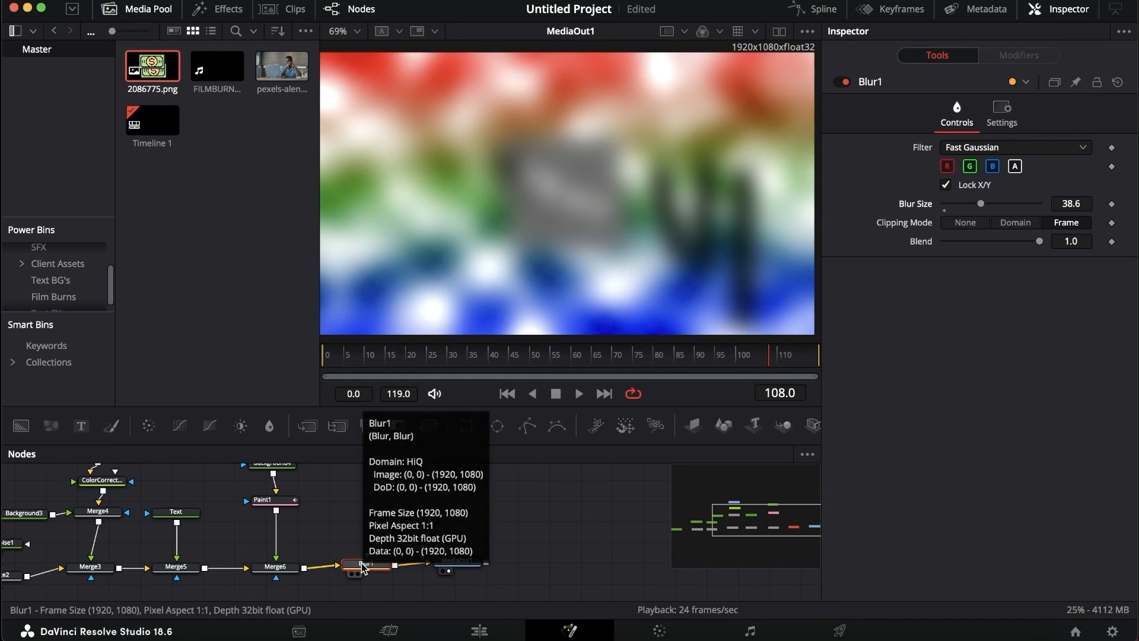
mouse_move(363, 566)
mouse_down()
mouse_move(363, 522)
mouse_move(283, 518)
mouse_move(252, 504)
mouse_move(268, 537)
mouse_move(277, 534)
mouse_up()
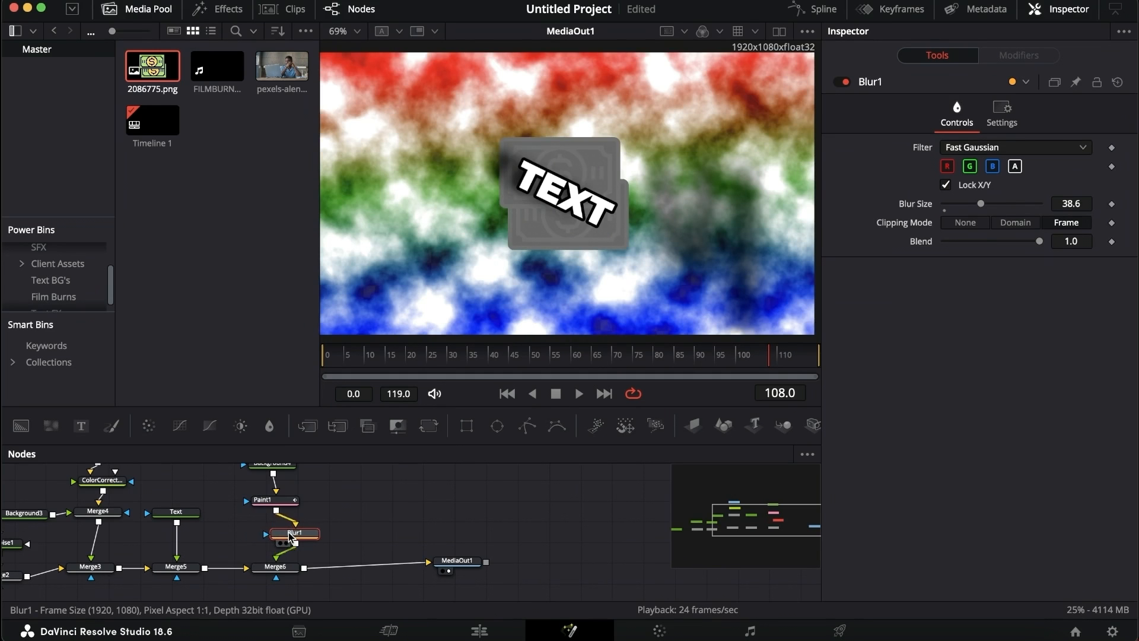
drag(982, 206, 965, 206)
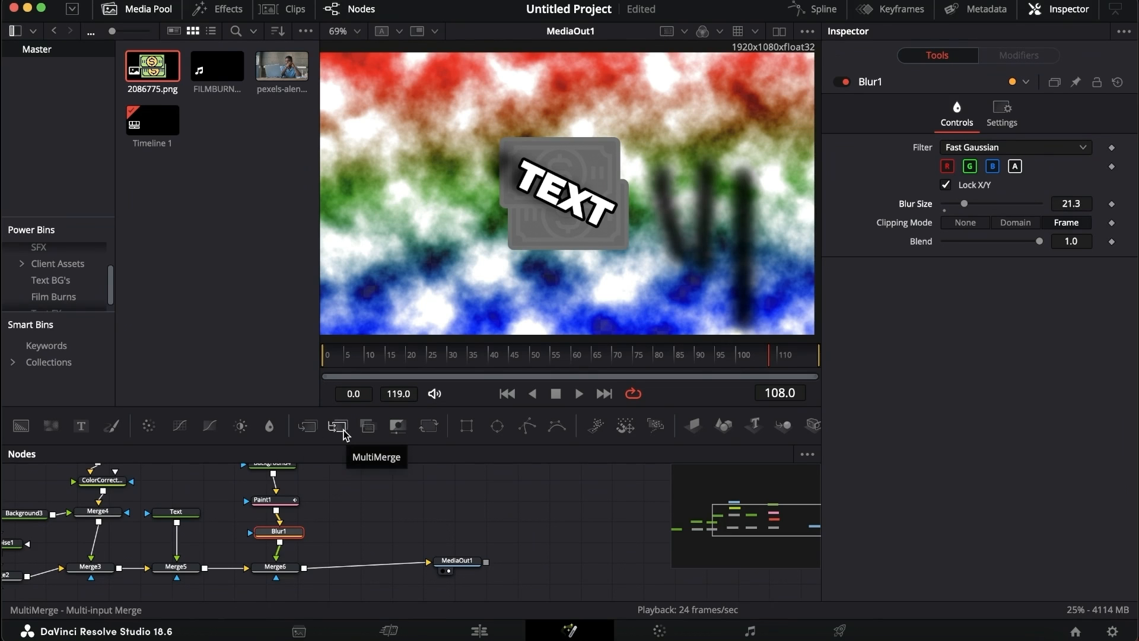
- Insert a MultiMerge node between Merge6 and MediaOut1 and space it out from MediaOut1
drag(344, 435, 382, 566)
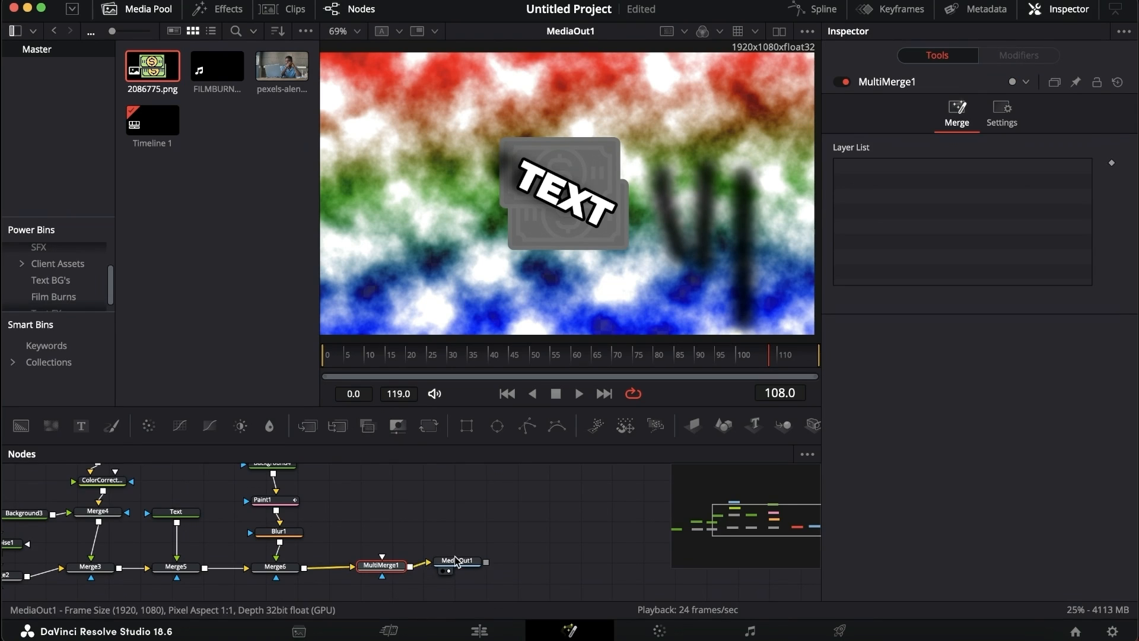
drag(456, 561, 505, 559)
click(396, 570)
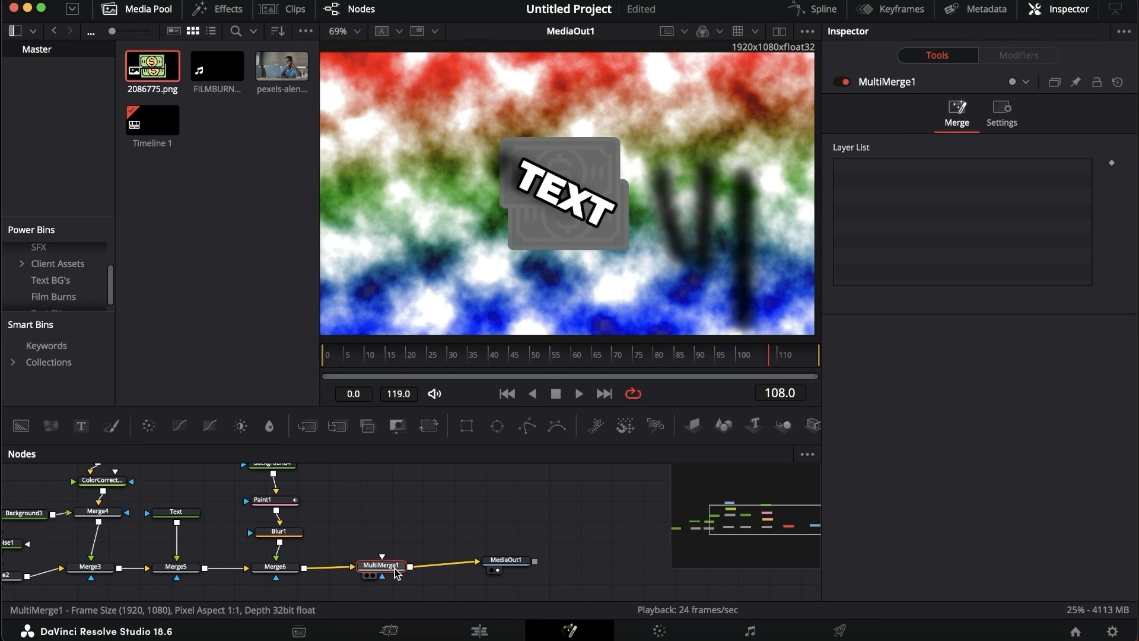
drag(395, 571, 403, 570)
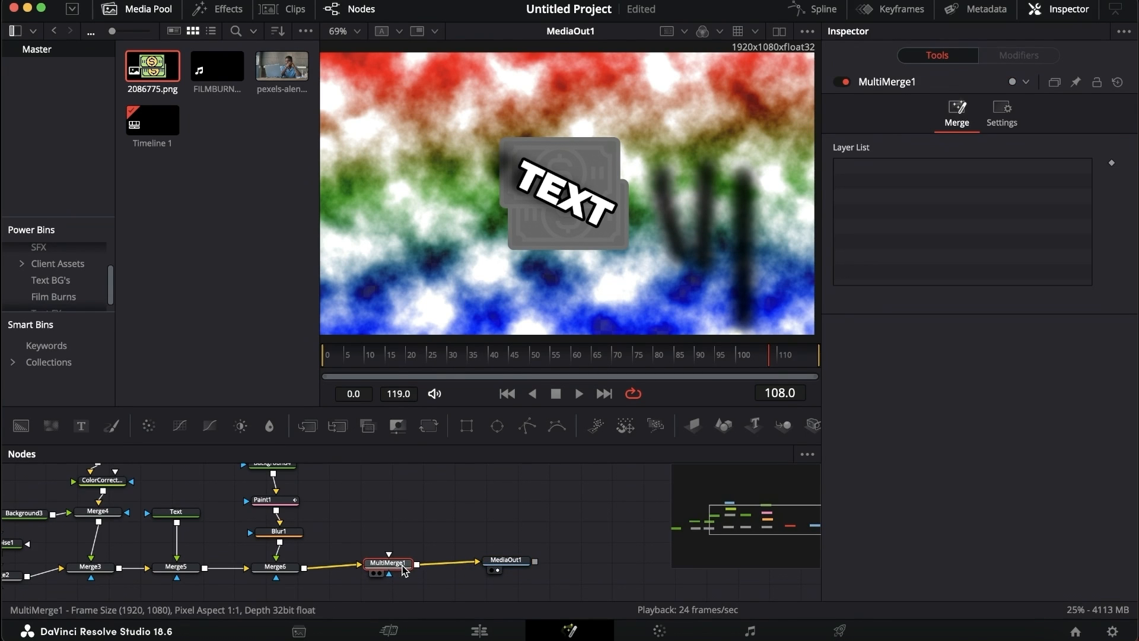
scroll(403, 569, left, 5)
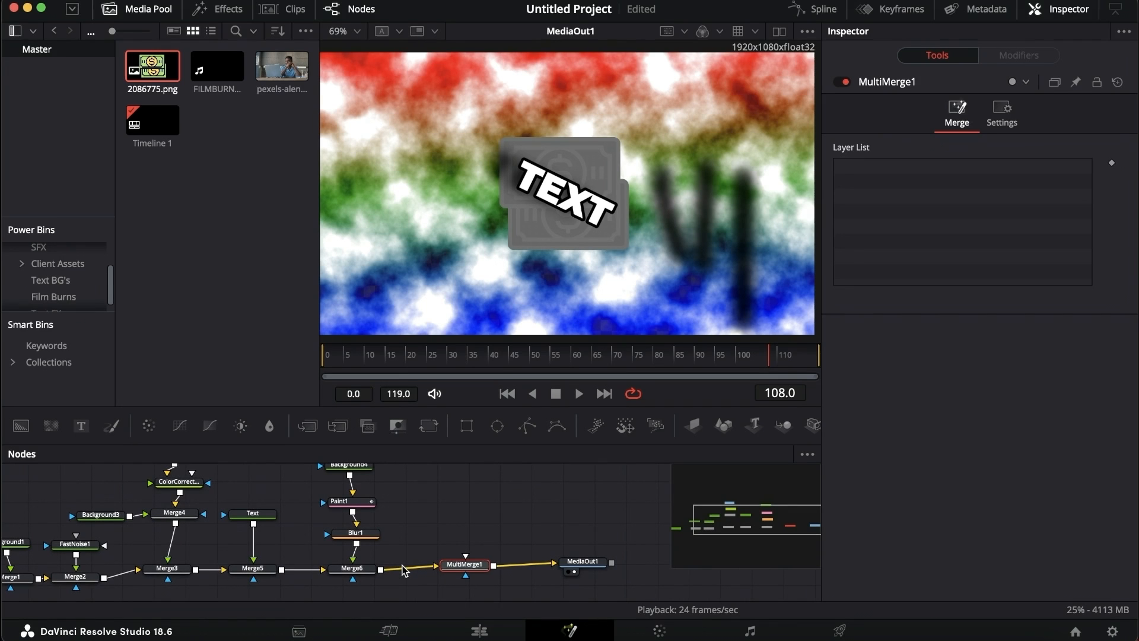
drag(26, 426, 313, 508)
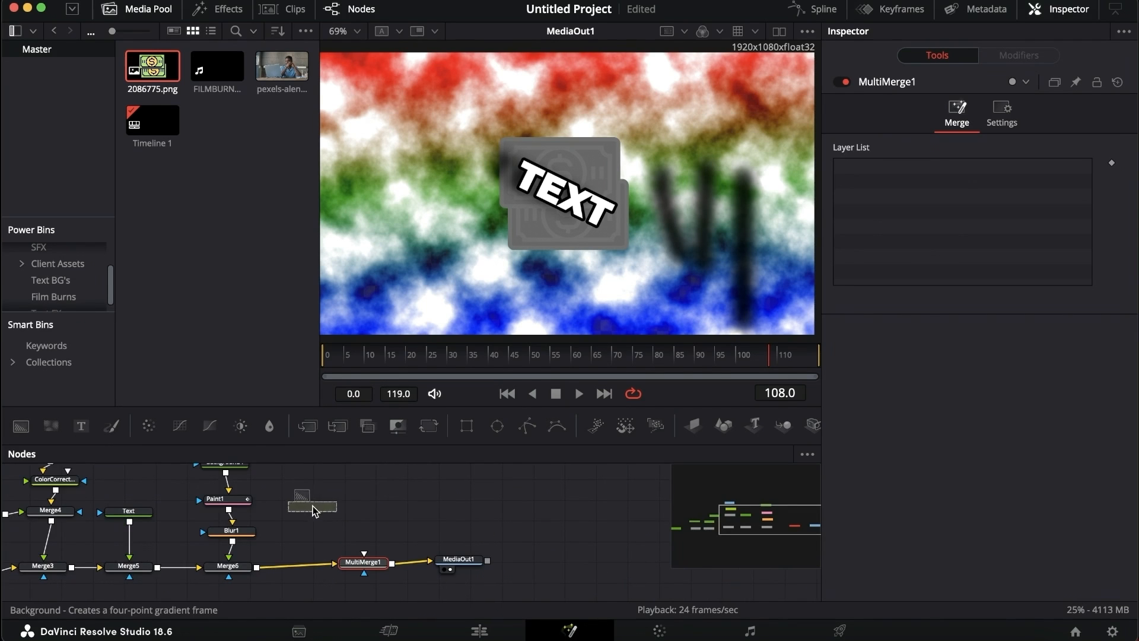
scroll(271, 577, left, 6)
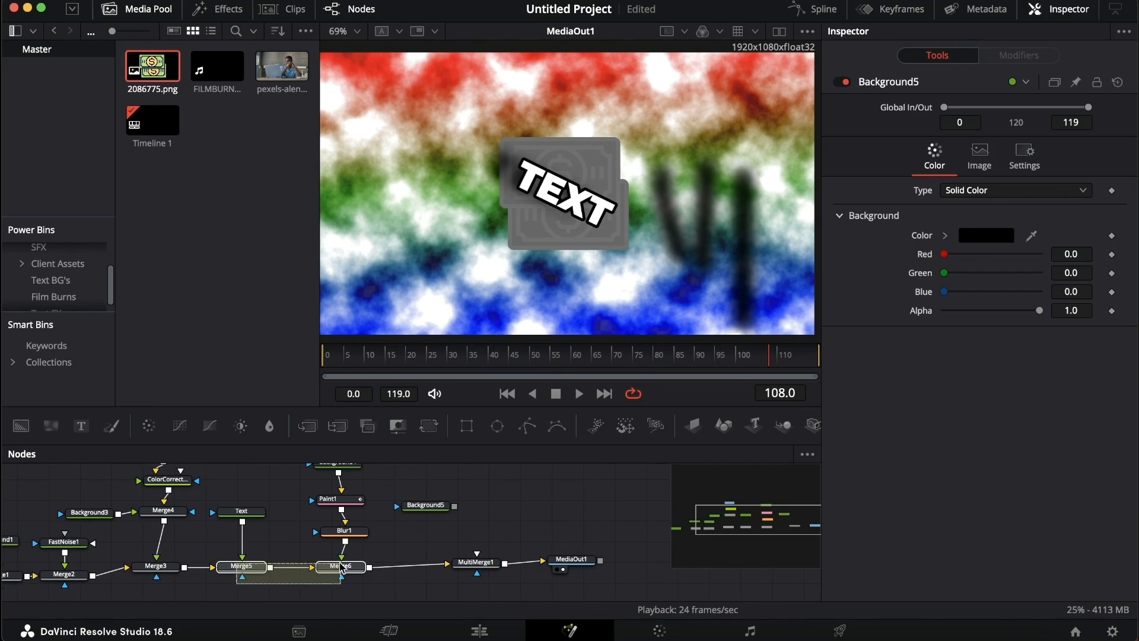
scroll(386, 560, down, 3)
scroll(386, 561, up, 3)
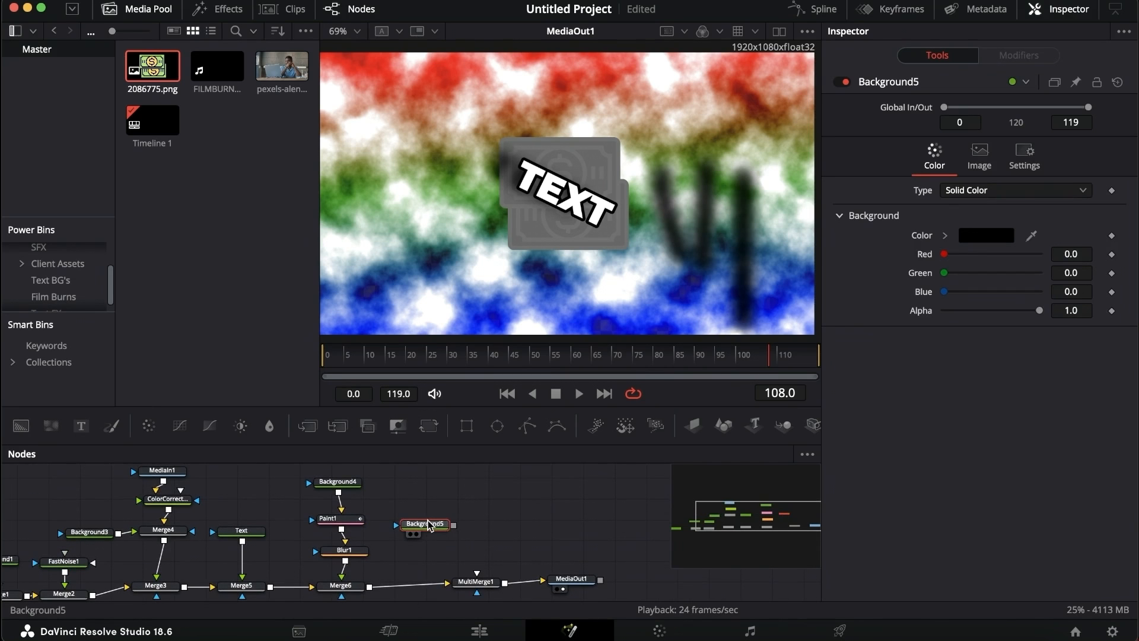
click(431, 524)
- Delete the Merge5 and Merge6 nodes from the composition
scroll(431, 525, down, 1)
drag(366, 566, 269, 549)
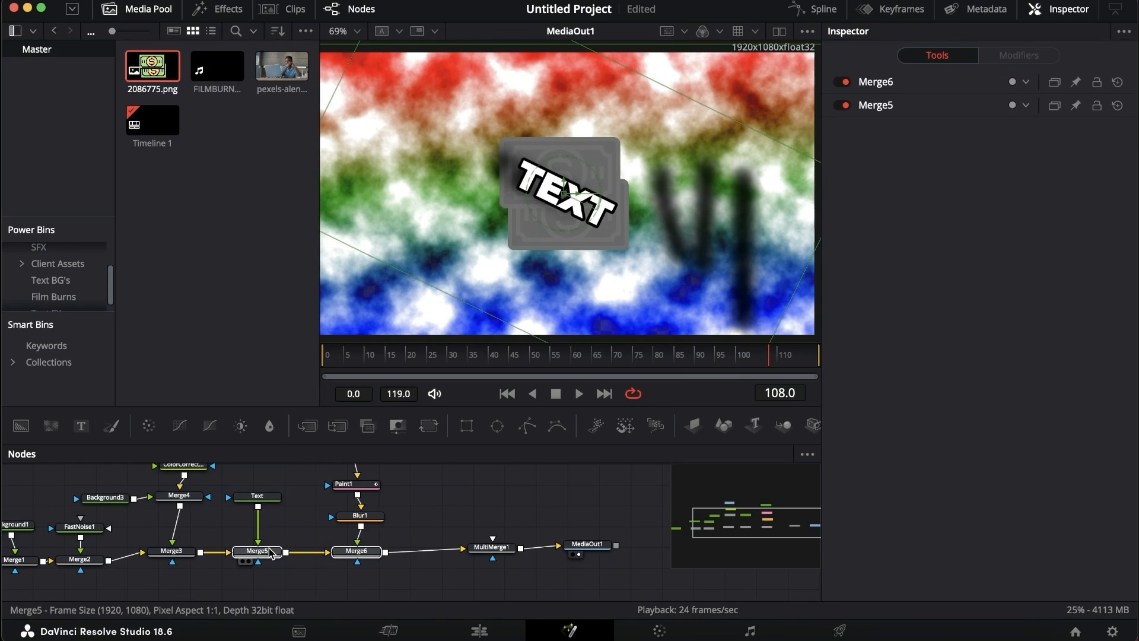
key(Delete)
- Move MultiMerge1 next to Merge3 and connect the Text and Blur1 outputs to it as layers
drag(489, 547, 289, 556)
click(287, 556)
drag(286, 498, 289, 555)
drag(388, 517, 292, 557)
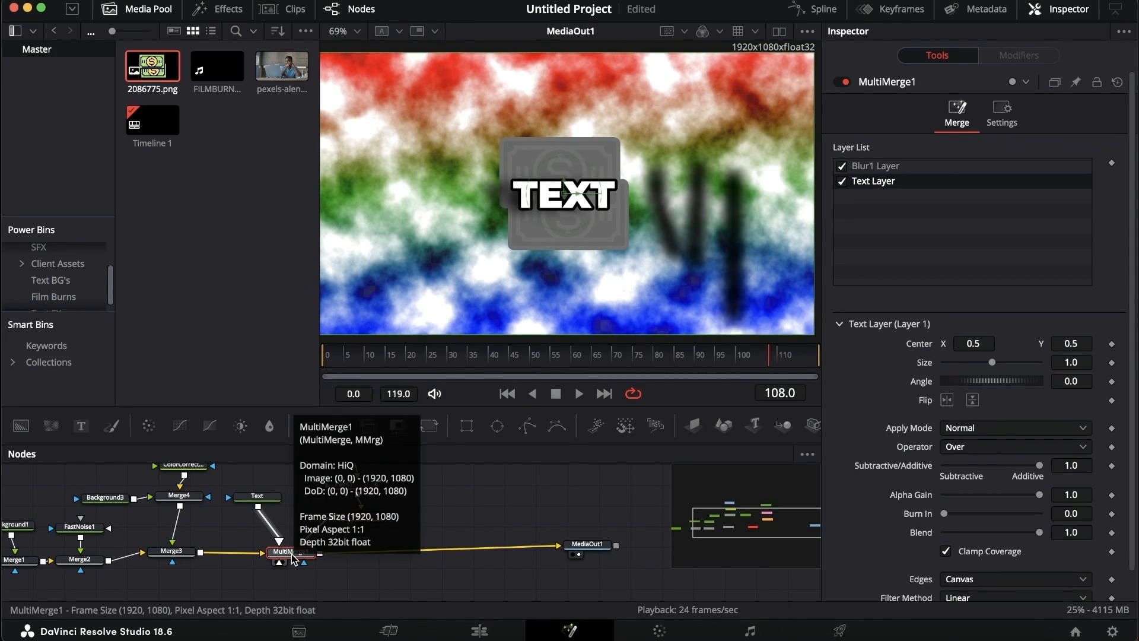
- Compare the individual settings of the Blur1 and Text layers in MultiMerge1's layer list
click(916, 167)
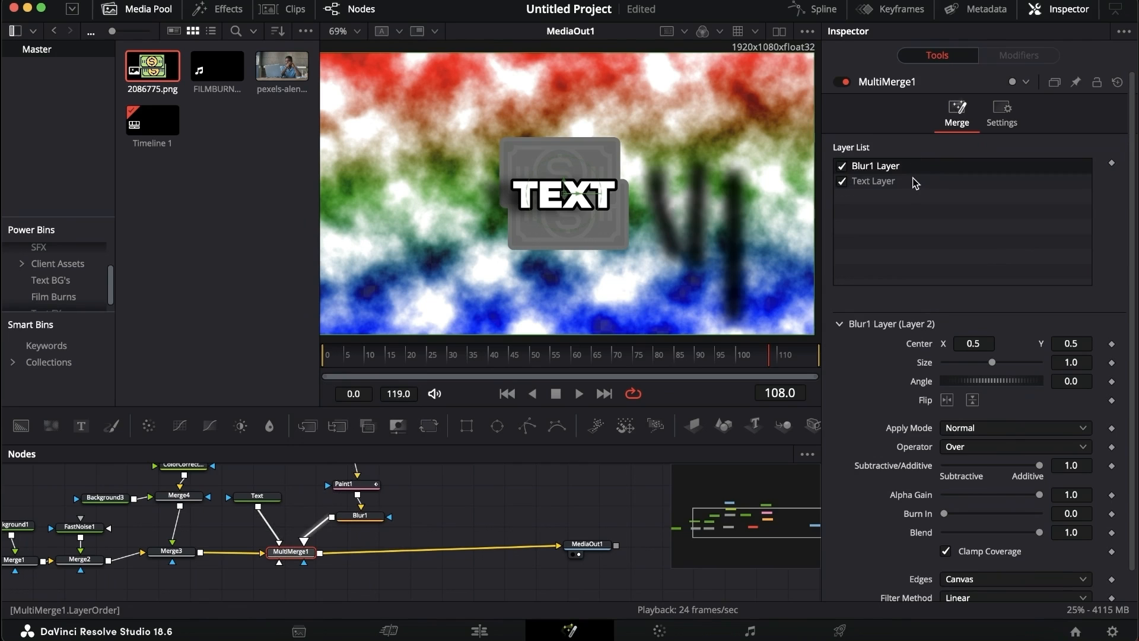
click(917, 182)
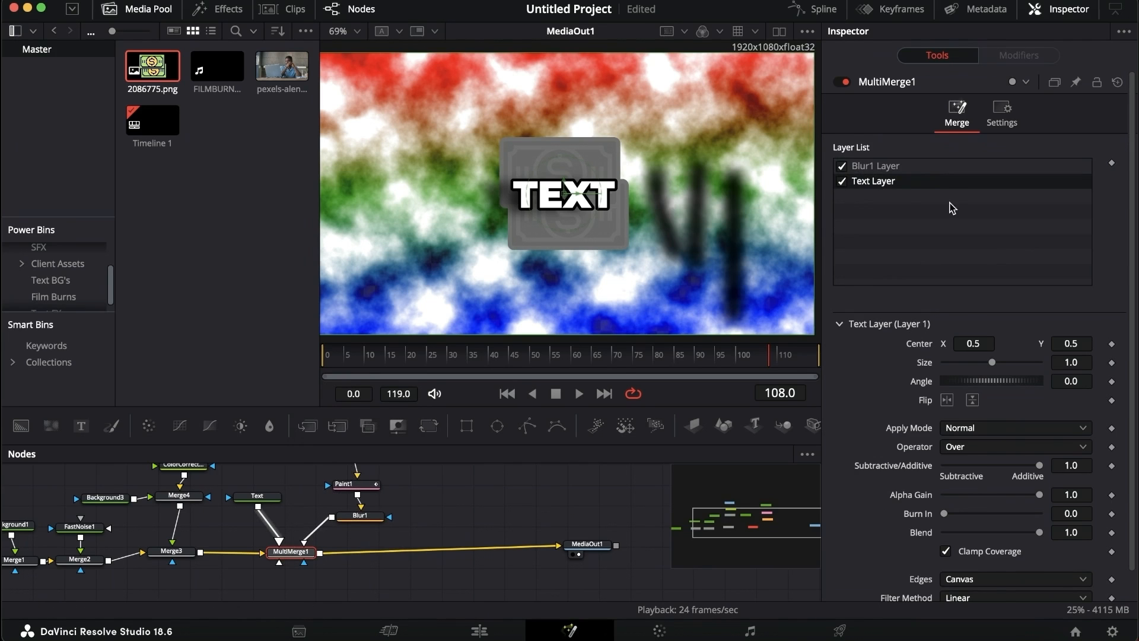
click(896, 168)
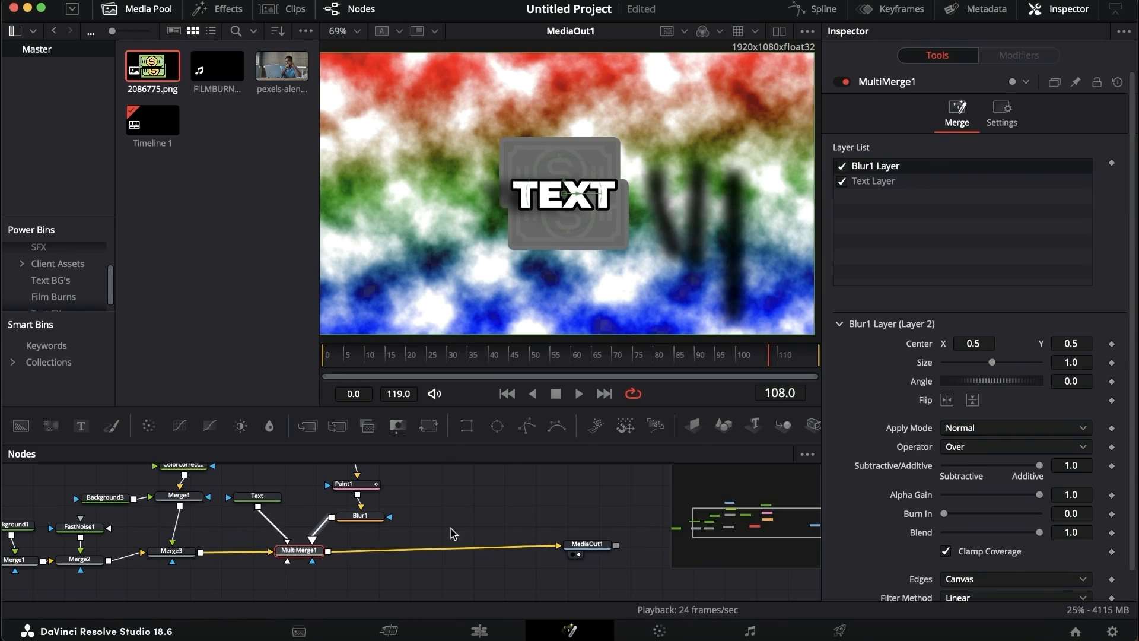
click(914, 181)
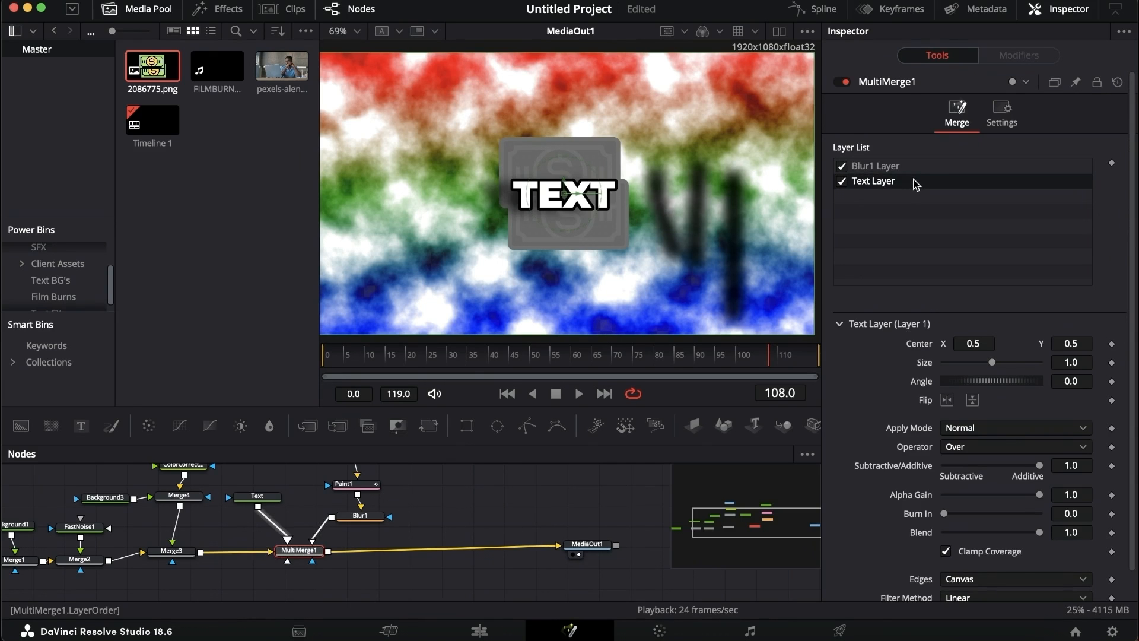
click(917, 167)
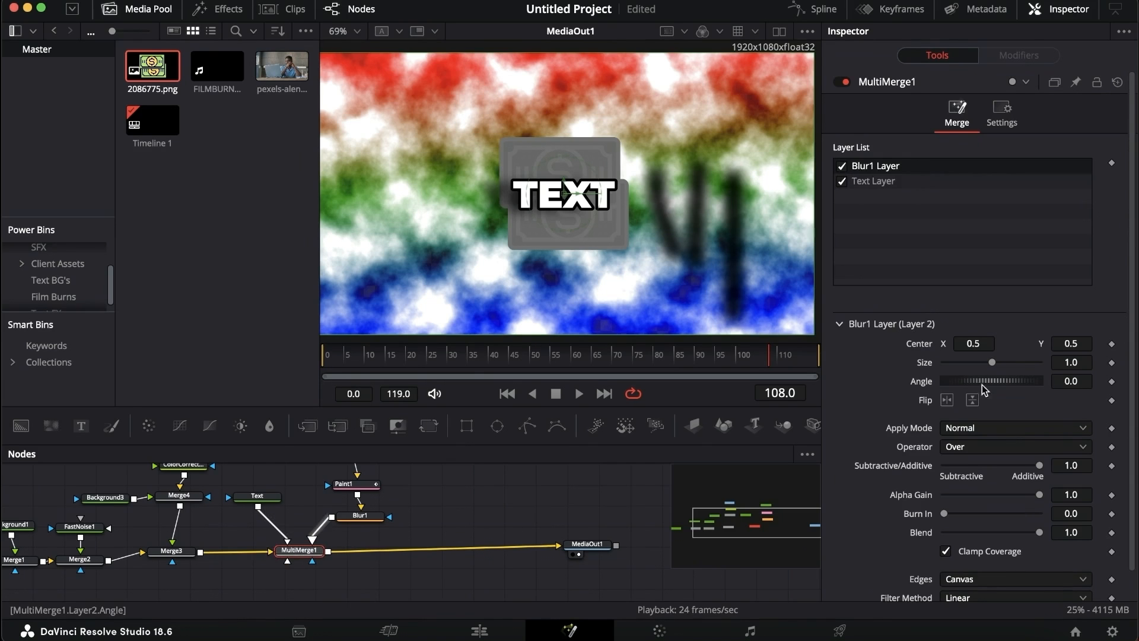
click(906, 180)
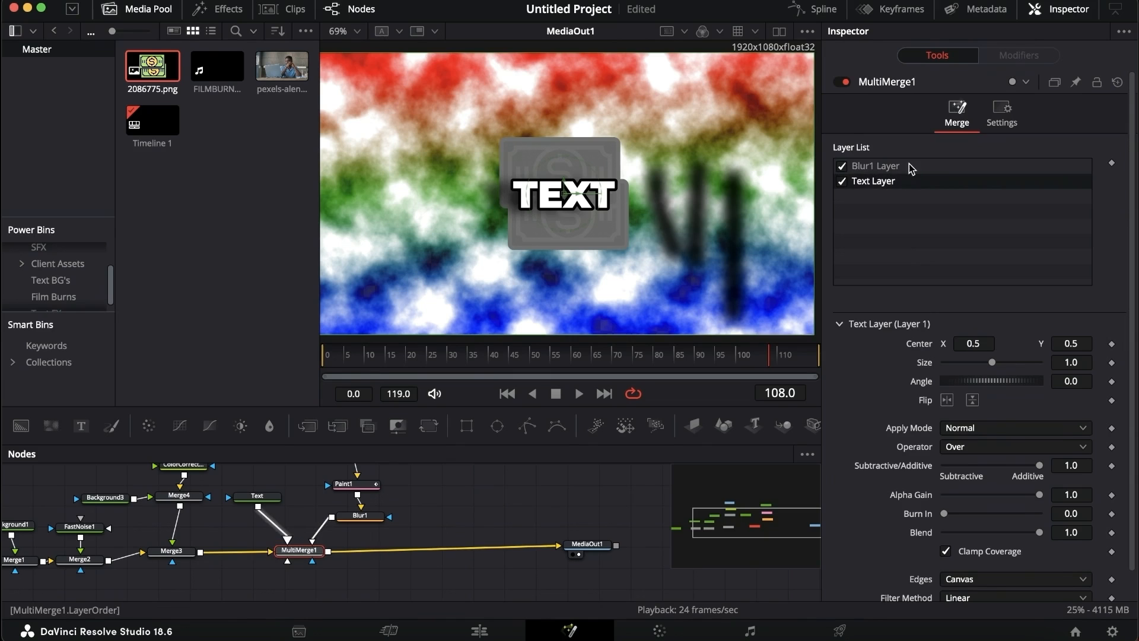
click(910, 166)
click(908, 181)
click(909, 170)
- Move the Text layer above the Blur1 layer in MultiMerge1's layer list
drag(910, 180, 913, 165)
click(913, 181)
click(913, 167)
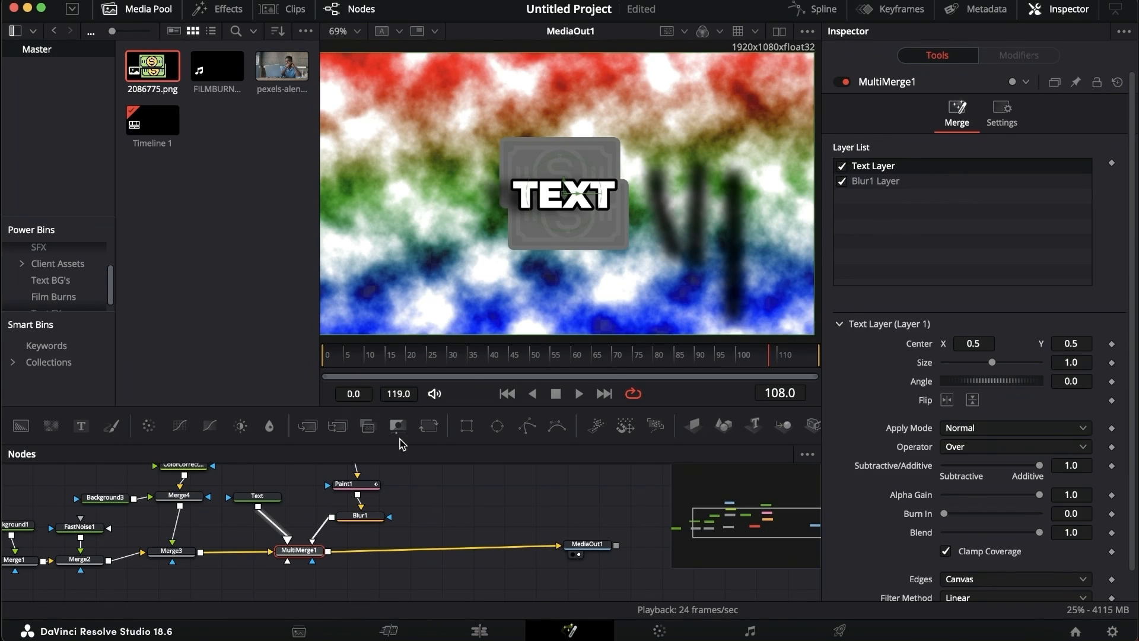
- Set the Text layer's center X to 0.766 and move the Blur1 layer above it in MultiMerge1's layer list
scroll(382, 485, up, 3)
scroll(378, 516, down, 2)
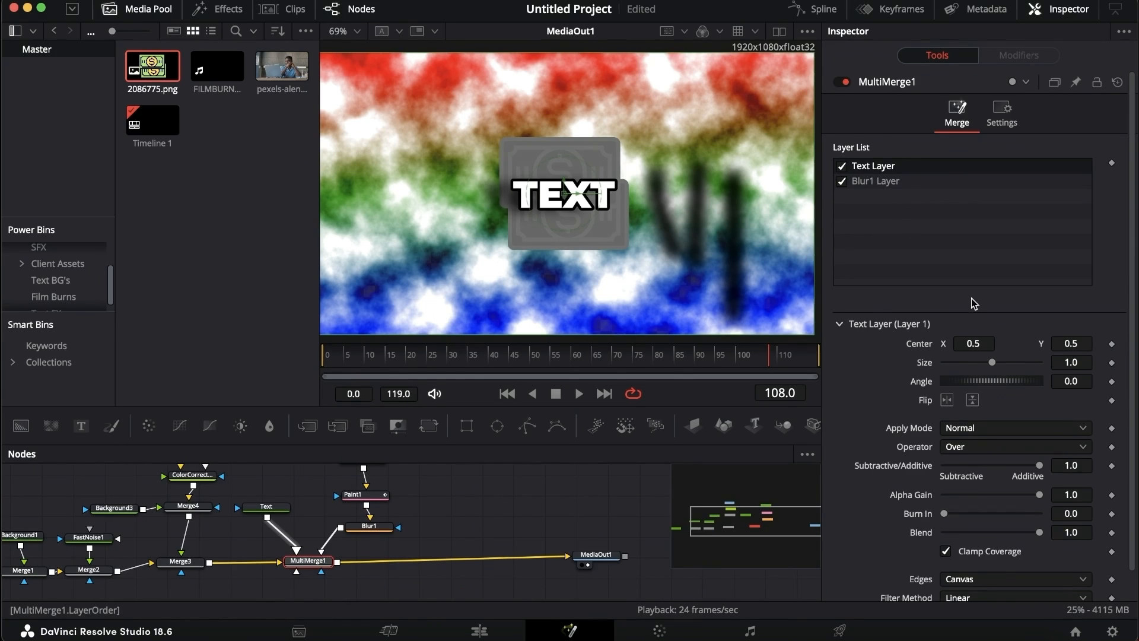
drag(973, 342, 1009, 343)
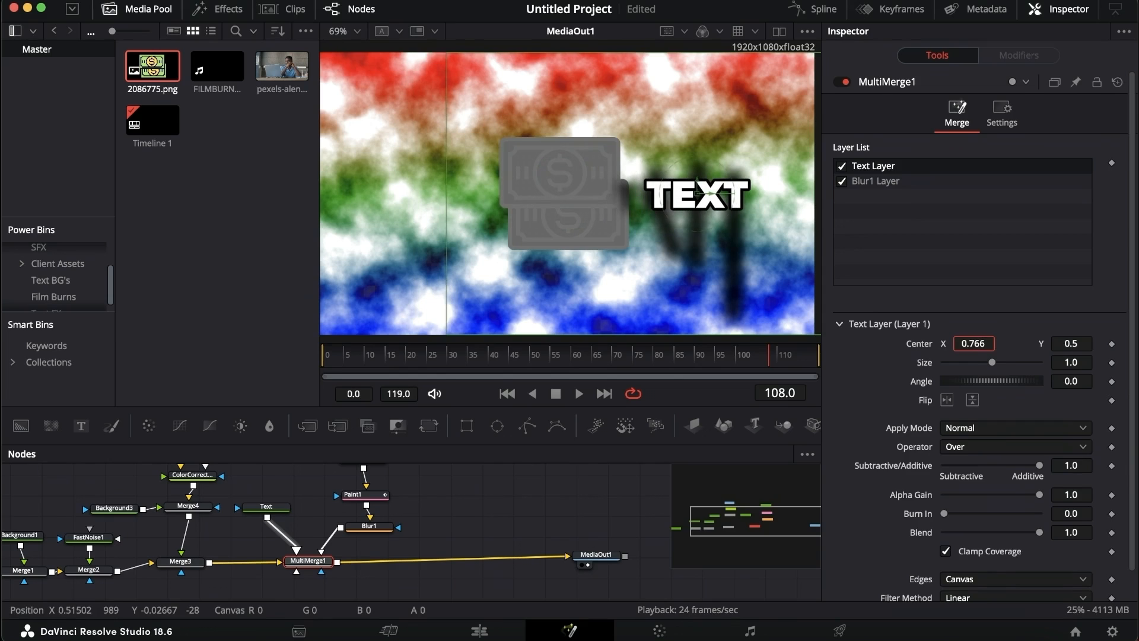
click(930, 182)
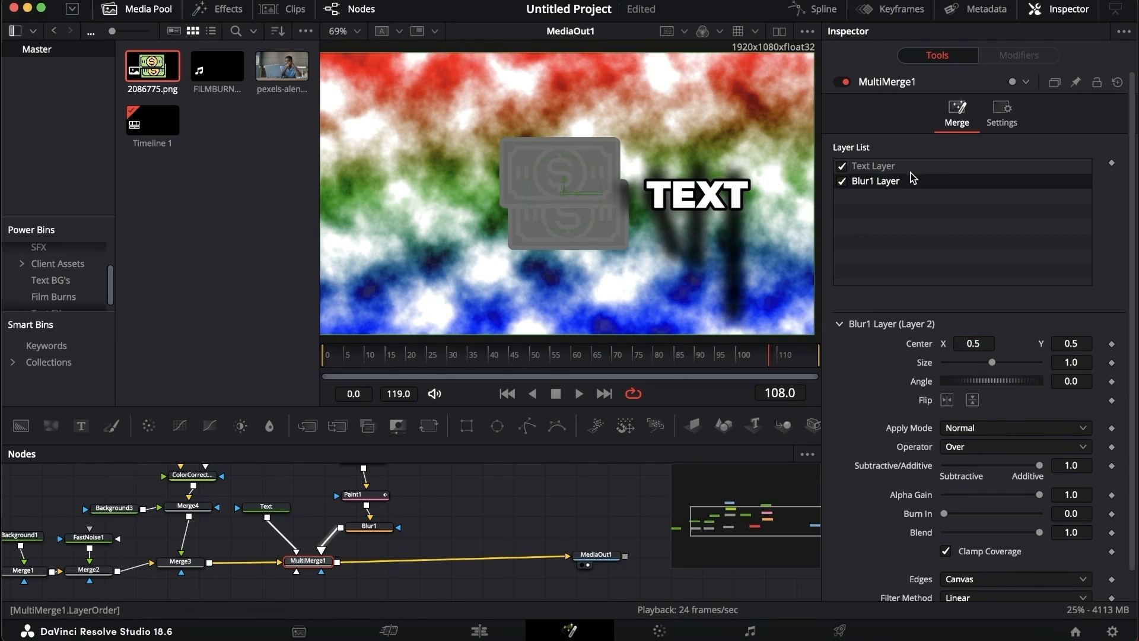
drag(910, 174, 909, 159)
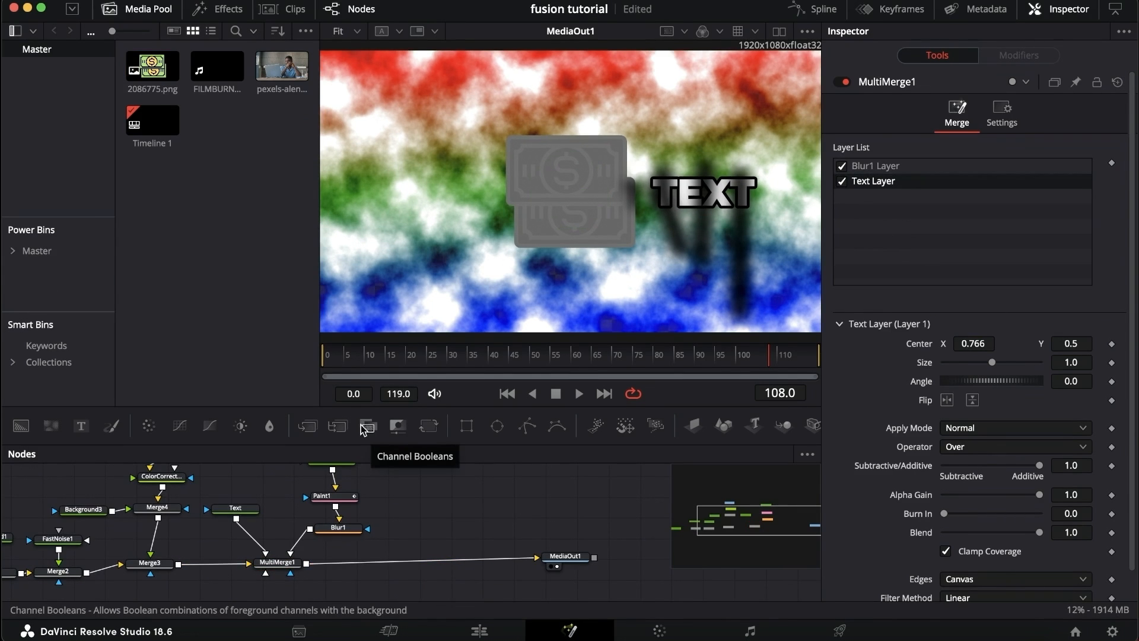
- Add a Channel Booleans node and position it unconnected in the empty area above MediaOut1
drag(371, 435, 462, 495)
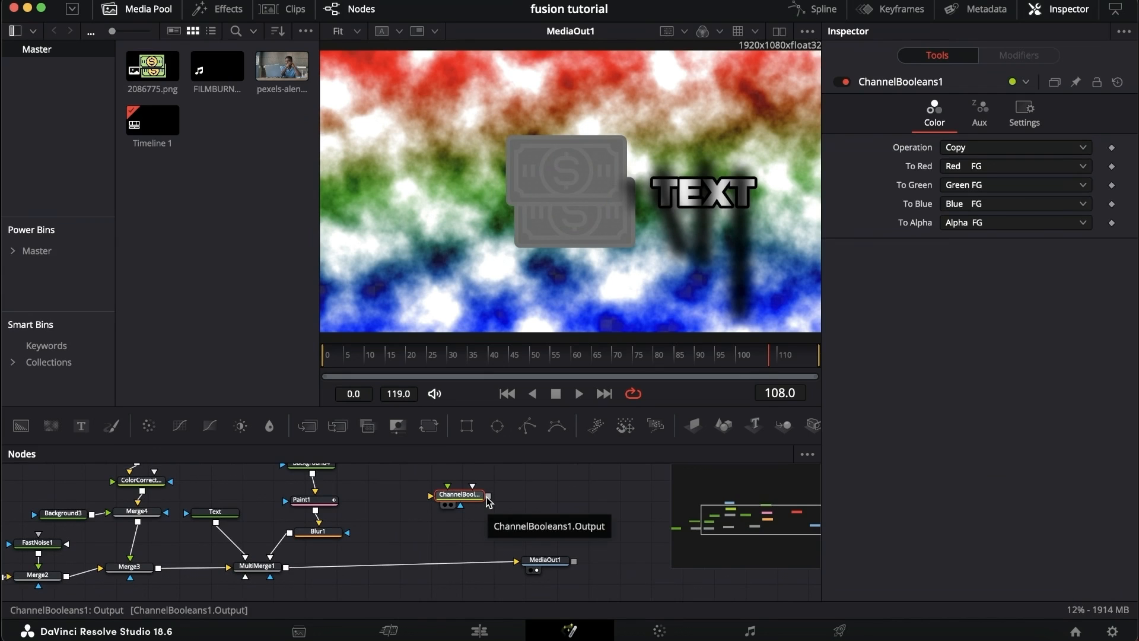
drag(488, 496, 536, 520)
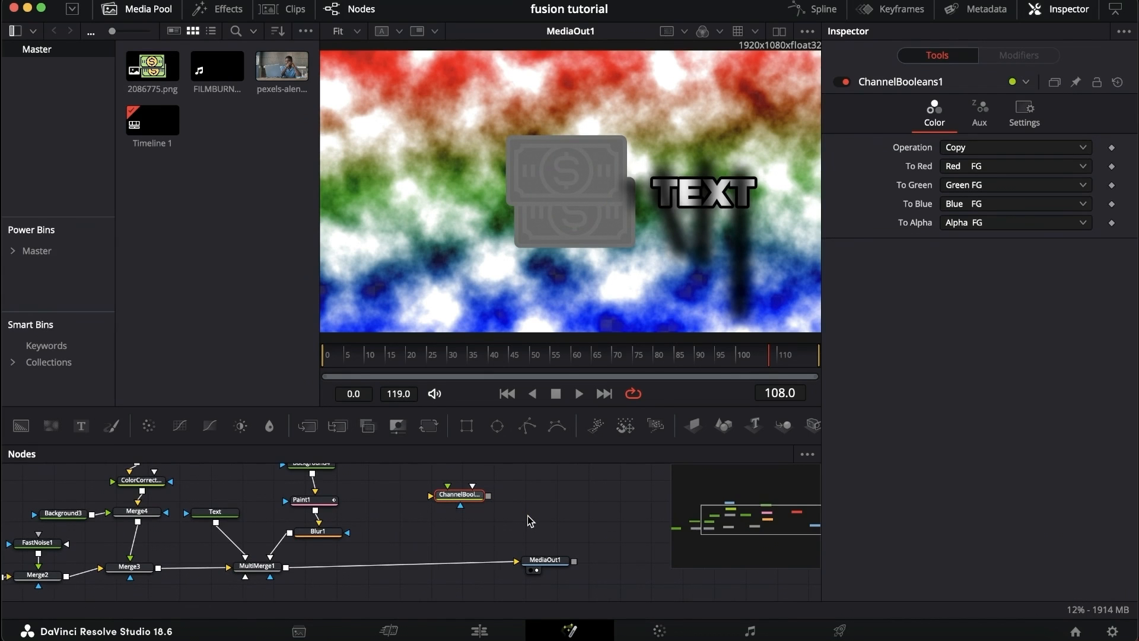
scroll(530, 521, right, 10)
scroll(529, 521, up, 3)
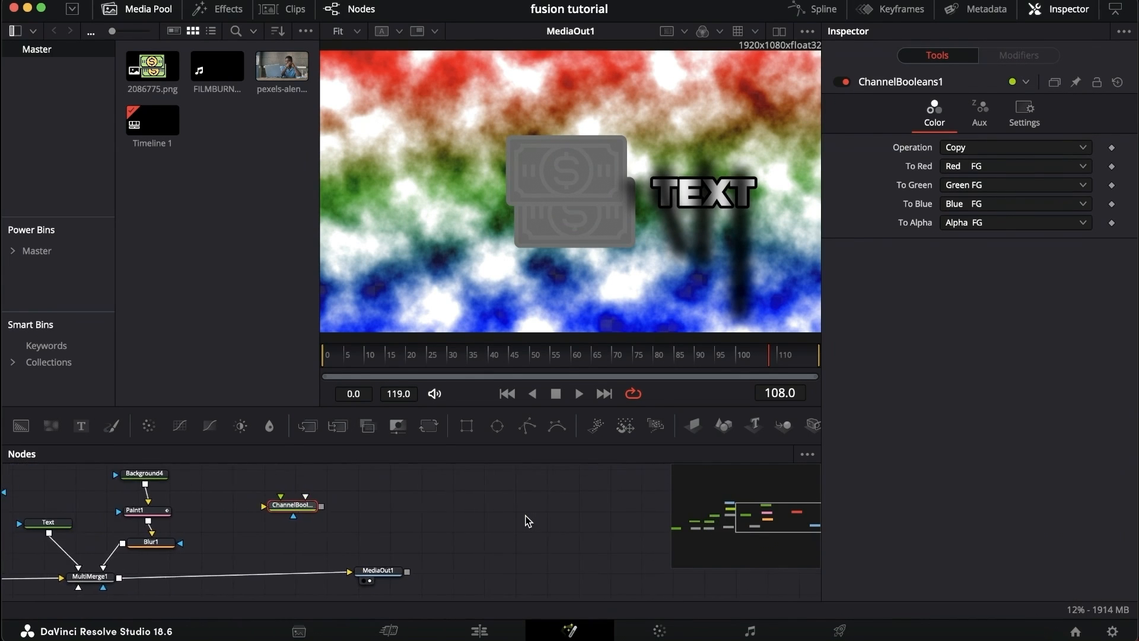
scroll(528, 521, left, 5)
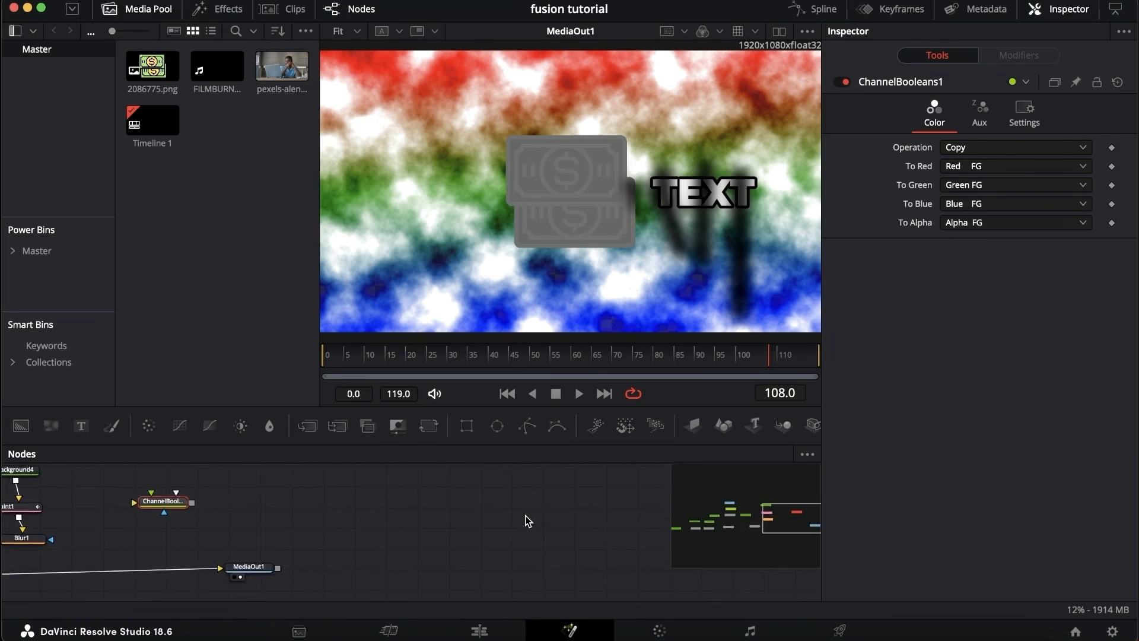
drag(386, 535, 460, 495)
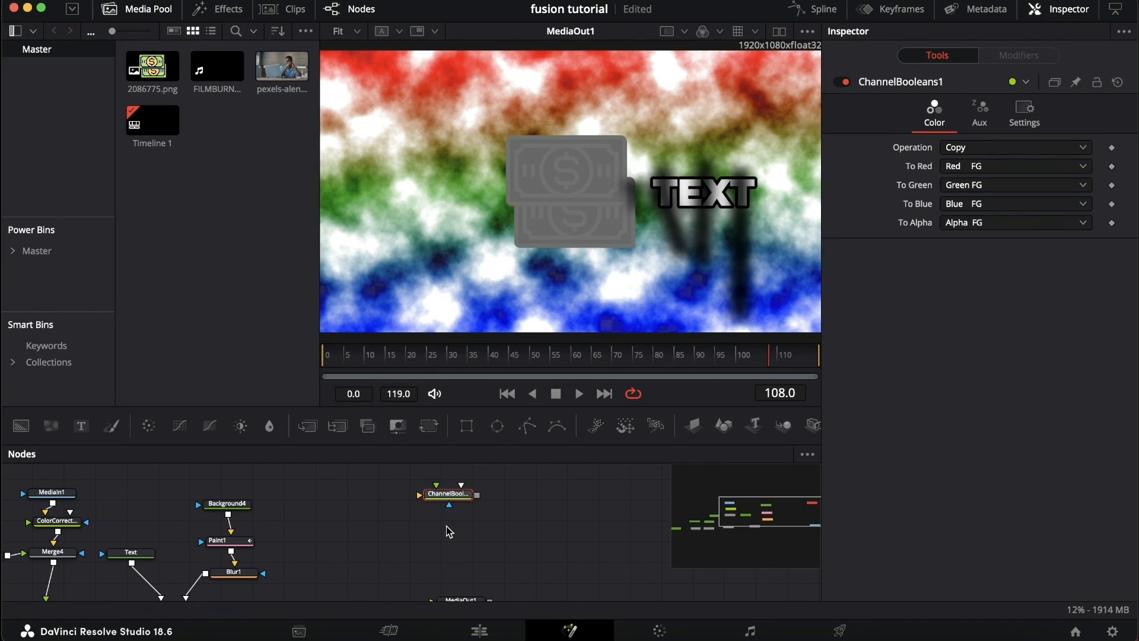
- Delete the Channel Booleans node and add an unconnected Transform node above the connection between MultiMerge1 and MediaOut1
key(Delete)
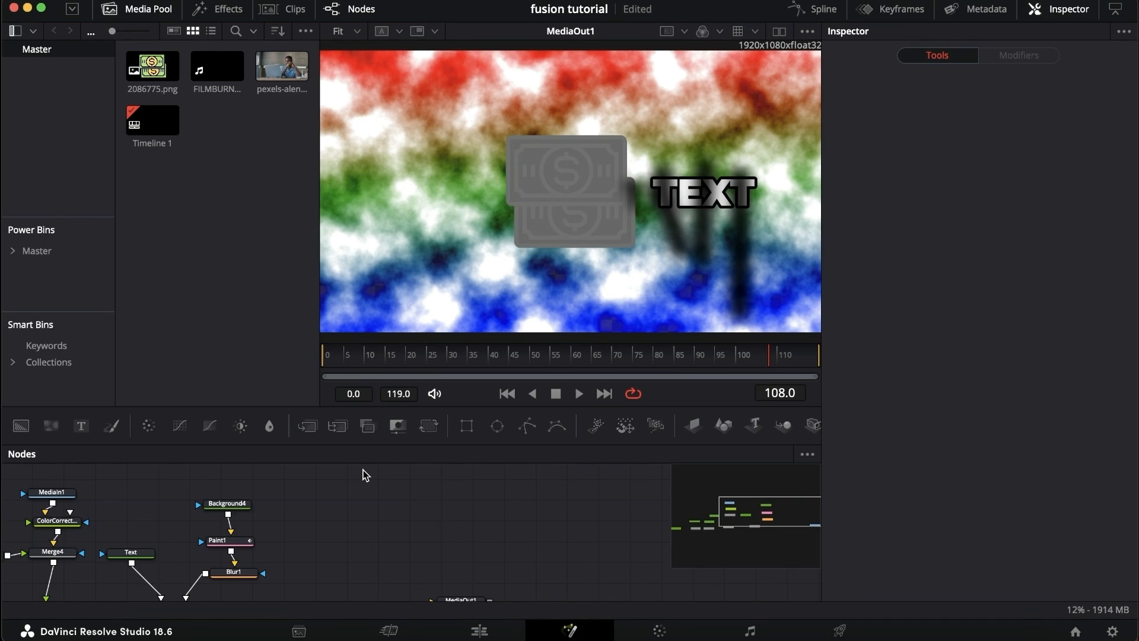
scroll(364, 471, left, 10)
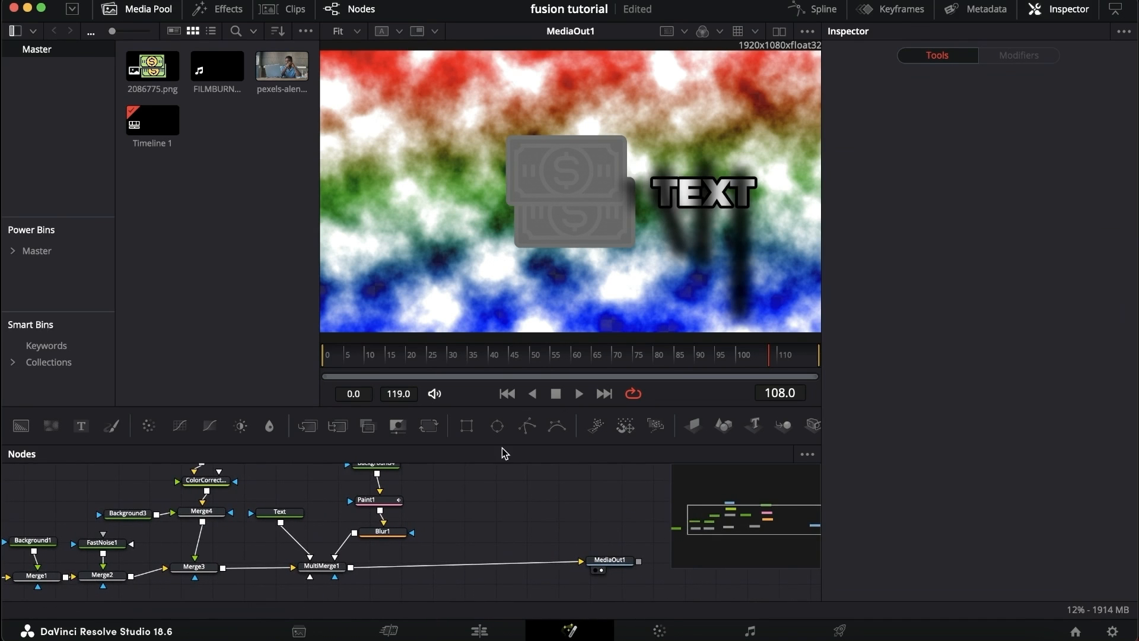
scroll(494, 482, up, 1)
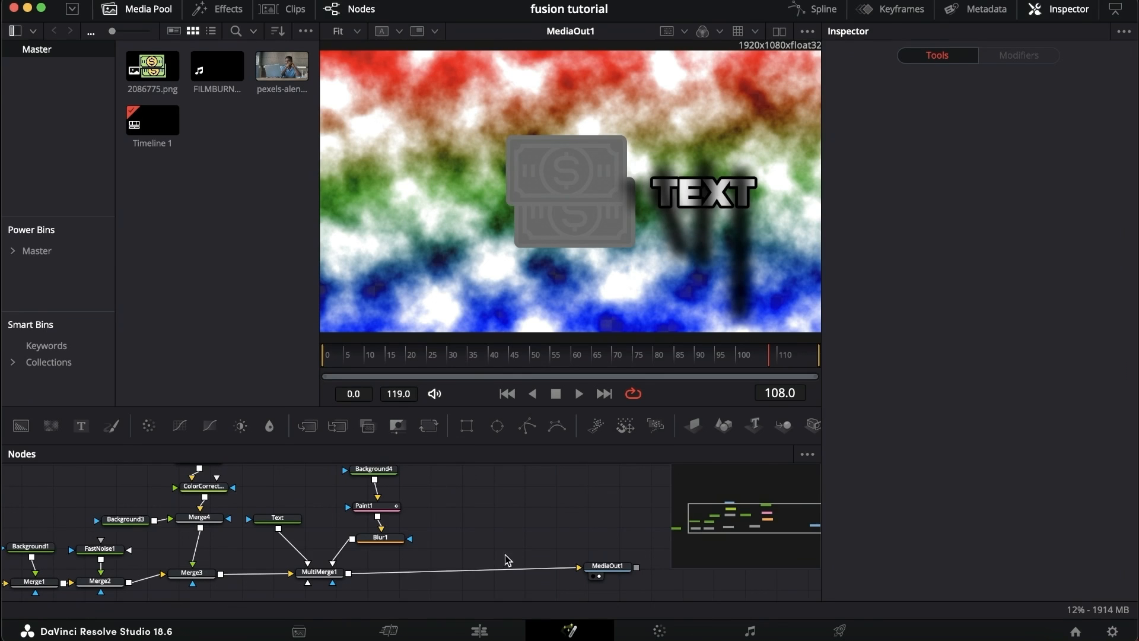
scroll(508, 554, up, 5)
scroll(471, 546, down, 4)
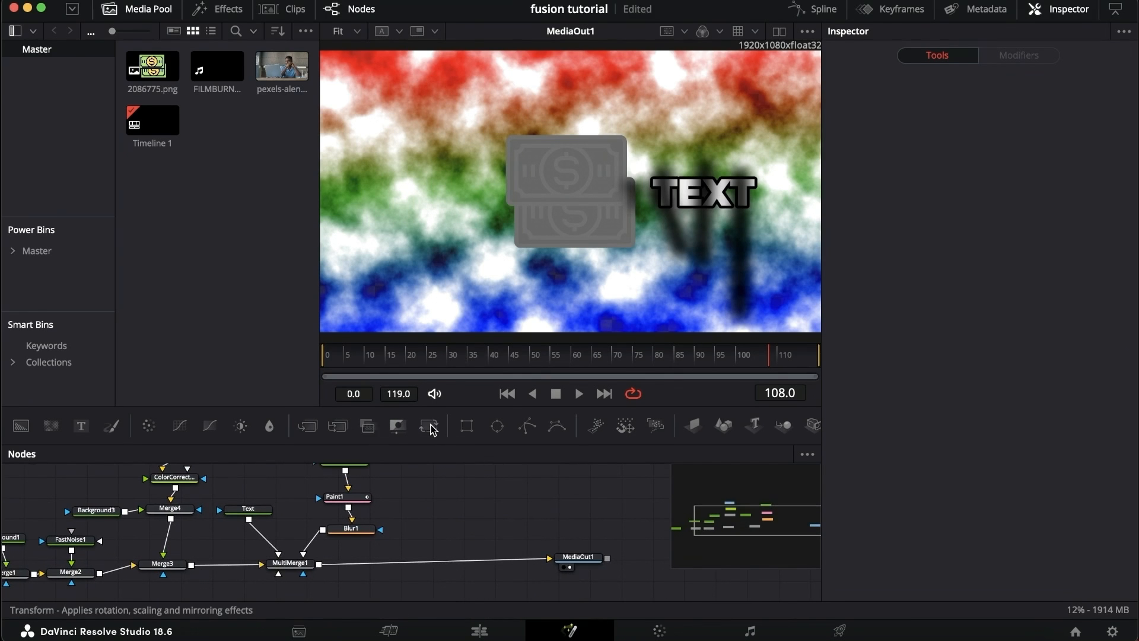
drag(432, 428, 432, 538)
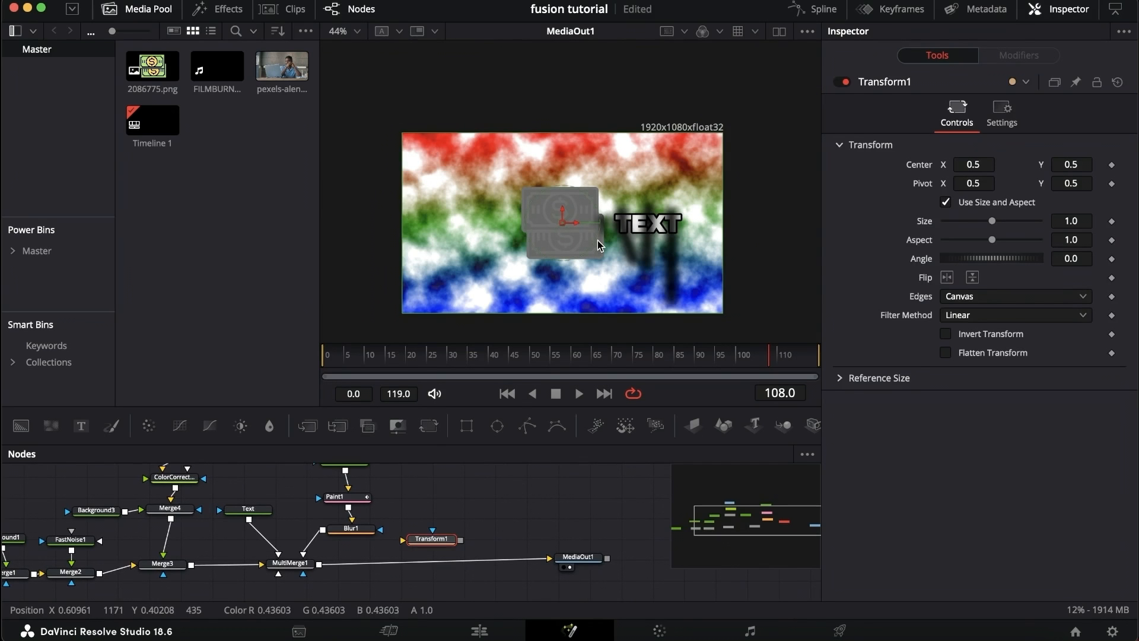
- Compare the Merge3 node's position, size and angle settings with those of the Transform1 node
scroll(599, 244, down, 2)
scroll(293, 575, left, 3)
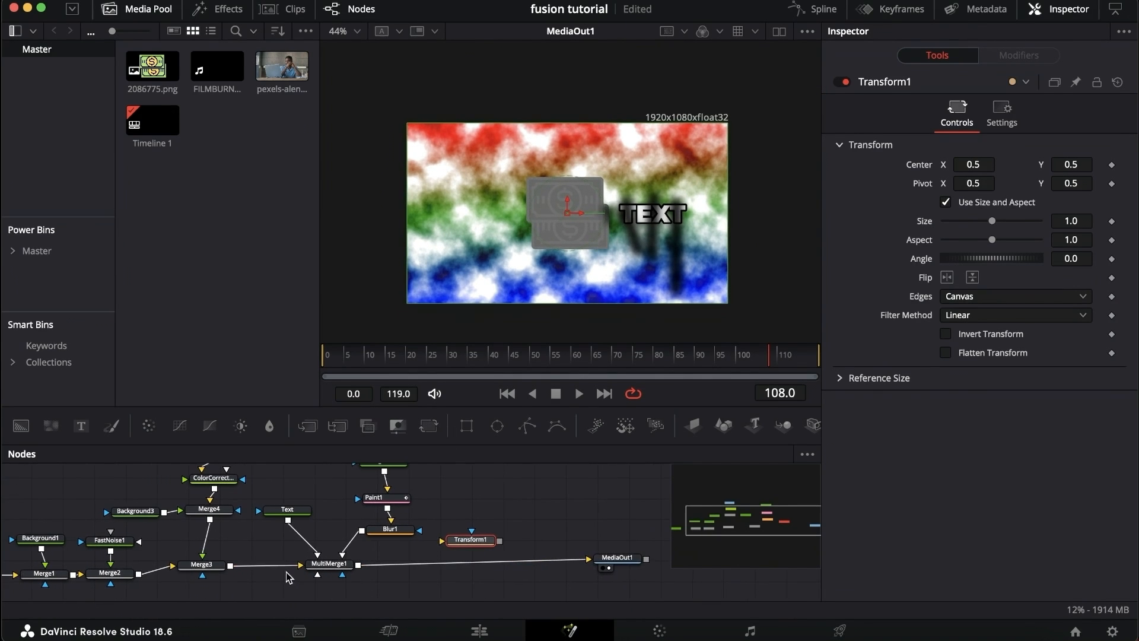
click(194, 570)
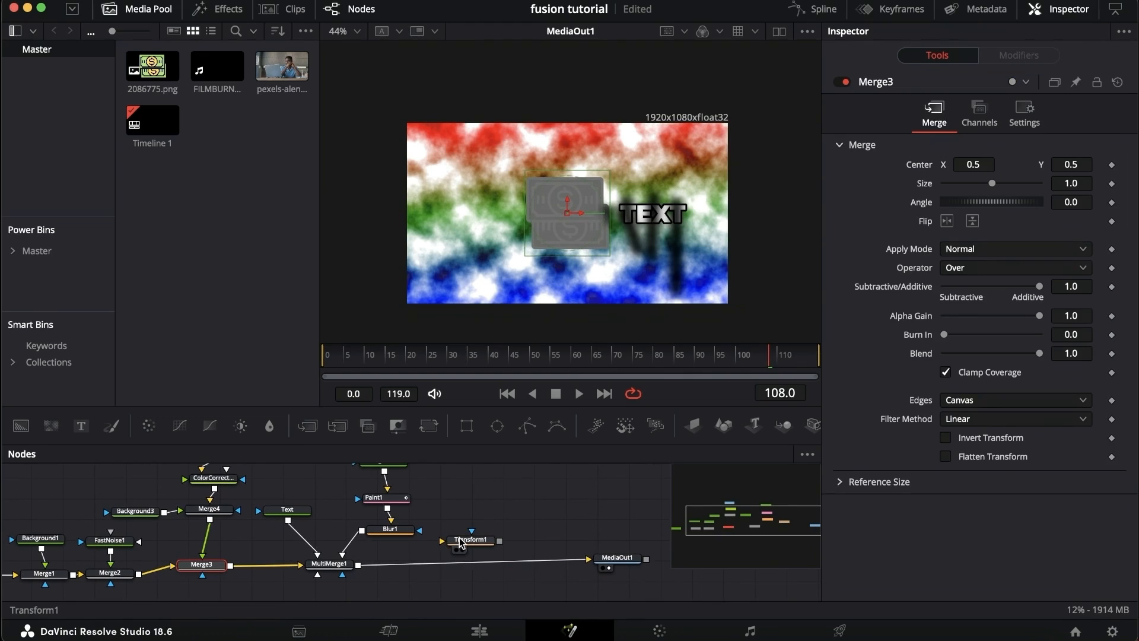
click(478, 543)
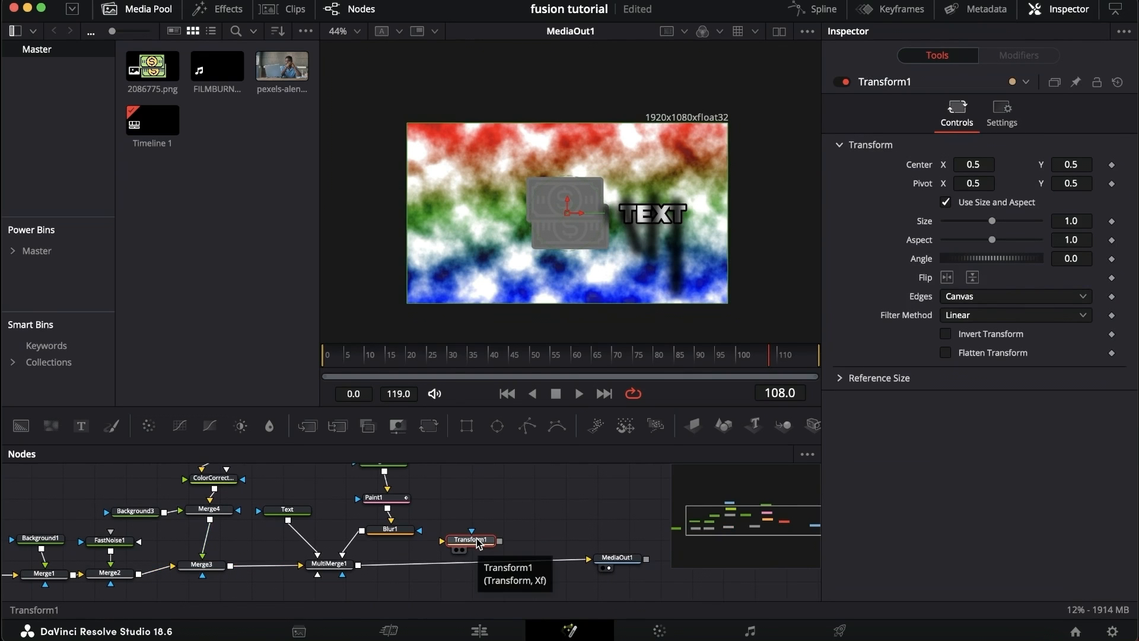
drag(478, 543, 487, 530)
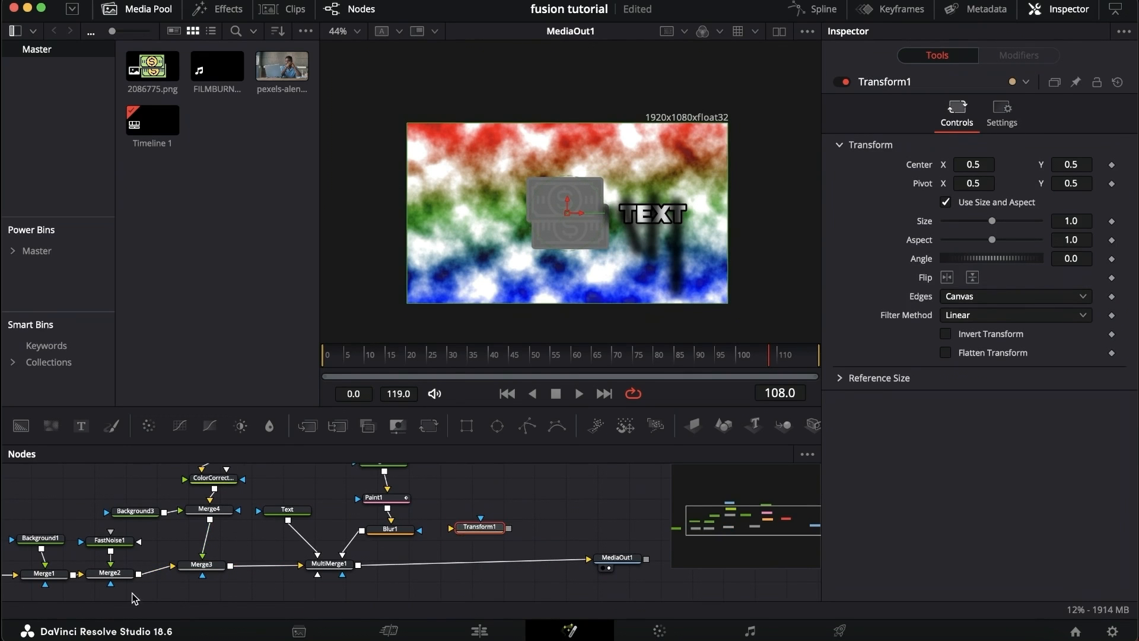
click(199, 565)
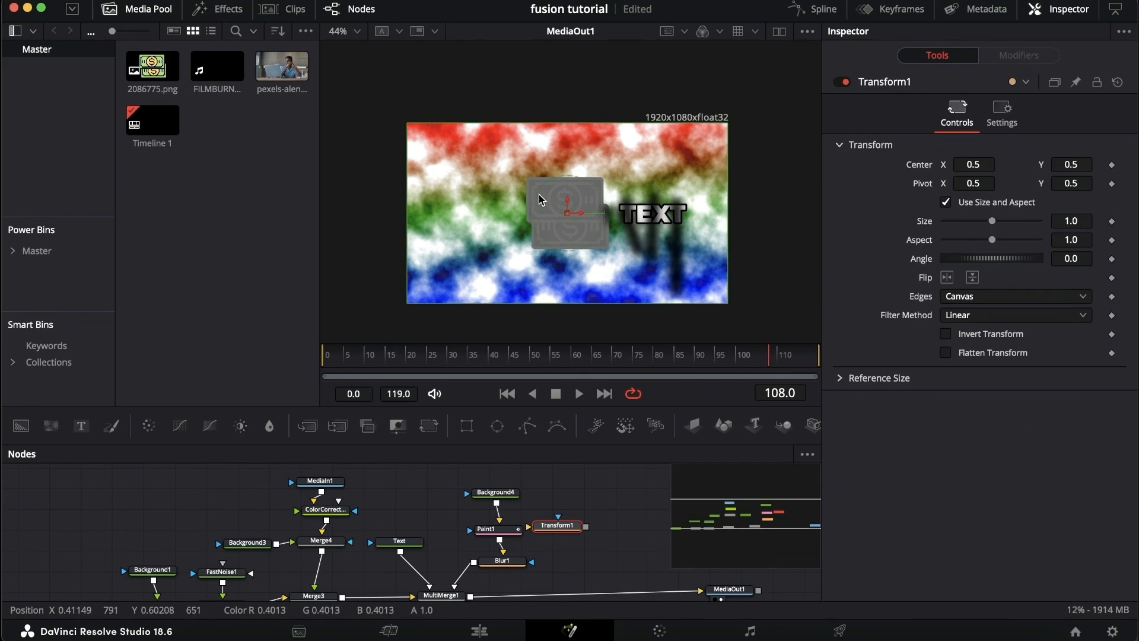
click(473, 543)
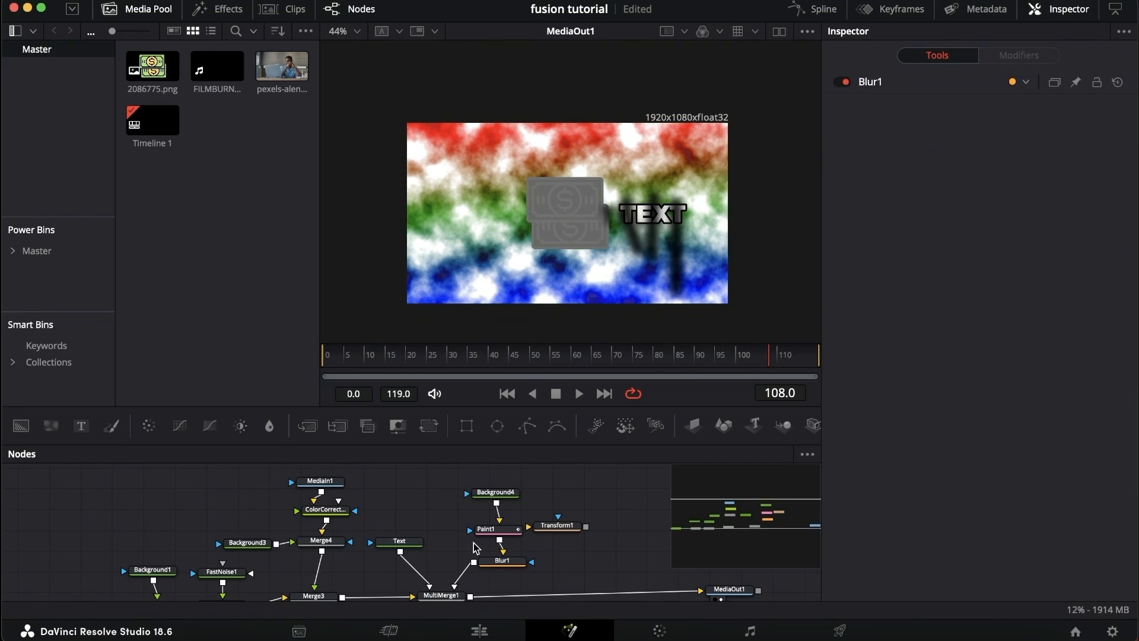
- Insert Transform1 between Merge4 and Merge3 and scale the money image down to a size of about 0.73
scroll(474, 543, left, 2)
mouse_move(623, 526)
mouse_down()
mouse_move(415, 534)
mouse_move(427, 577)
mouse_up()
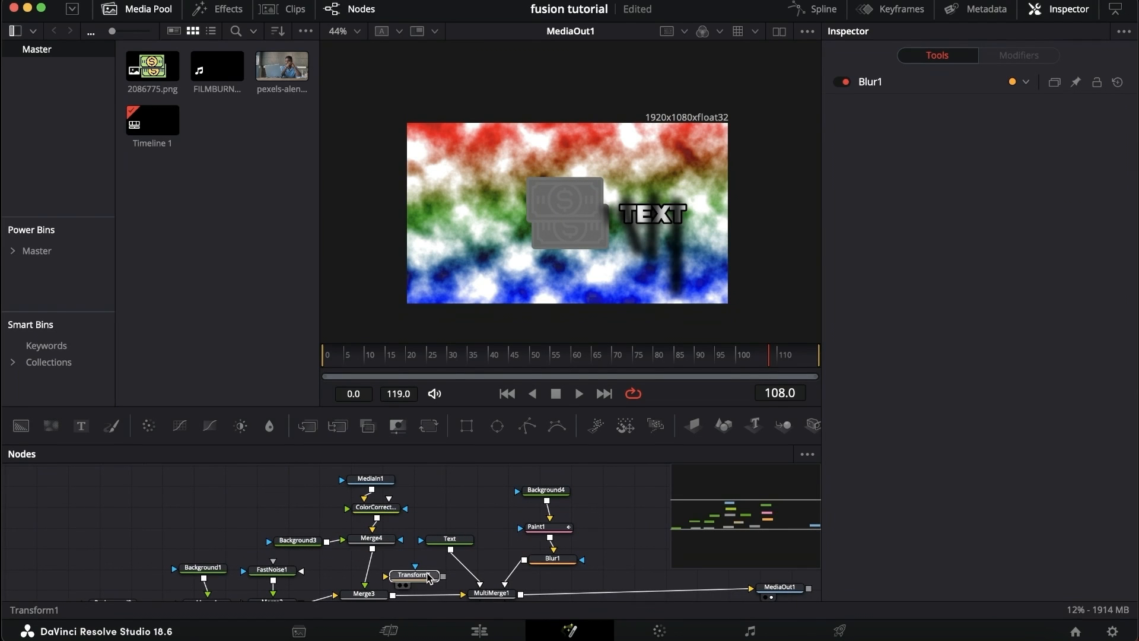
click(385, 480)
scroll(395, 534, up, 1)
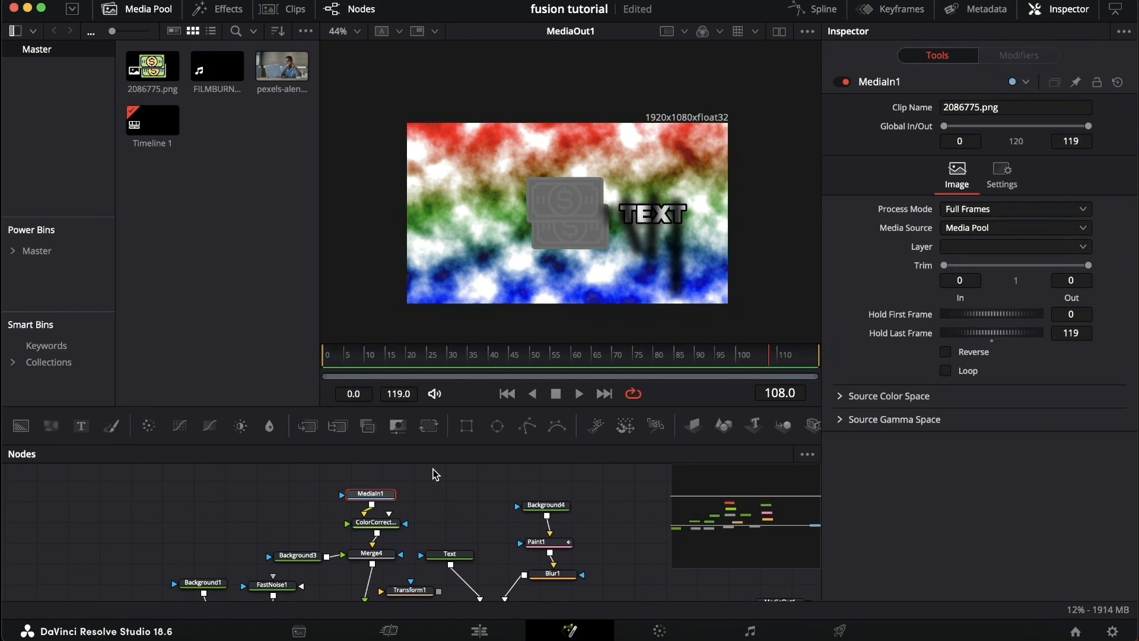
scroll(436, 475, down, 2)
drag(410, 561, 371, 555)
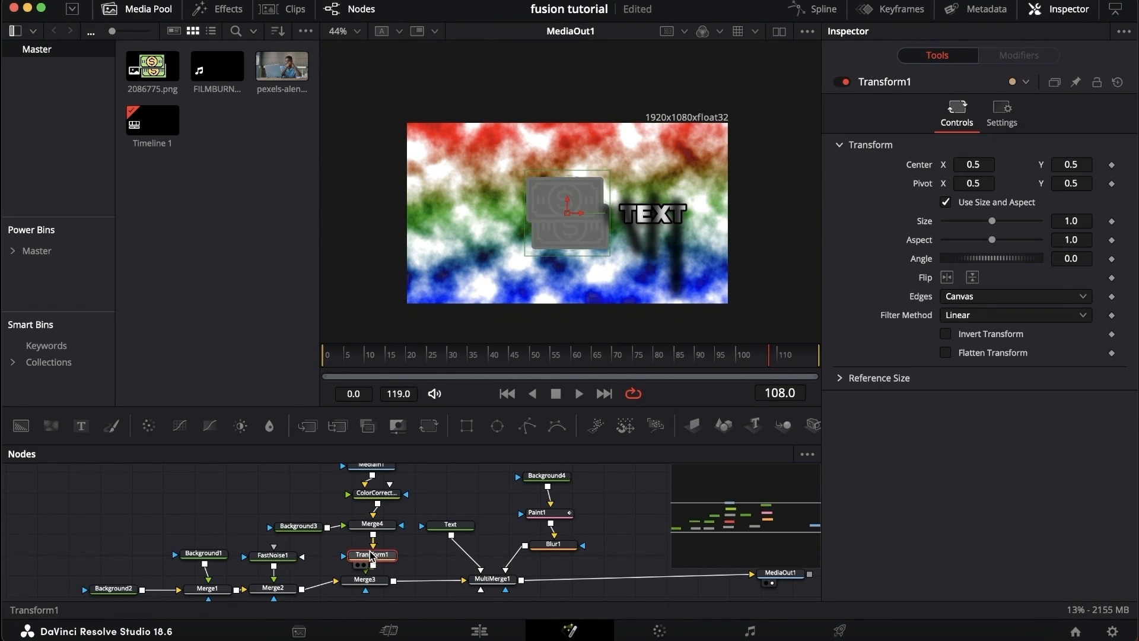
mouse_move(611, 176)
mouse_down()
mouse_move(578, 205)
mouse_move(666, 145)
mouse_move(598, 192)
mouse_up()
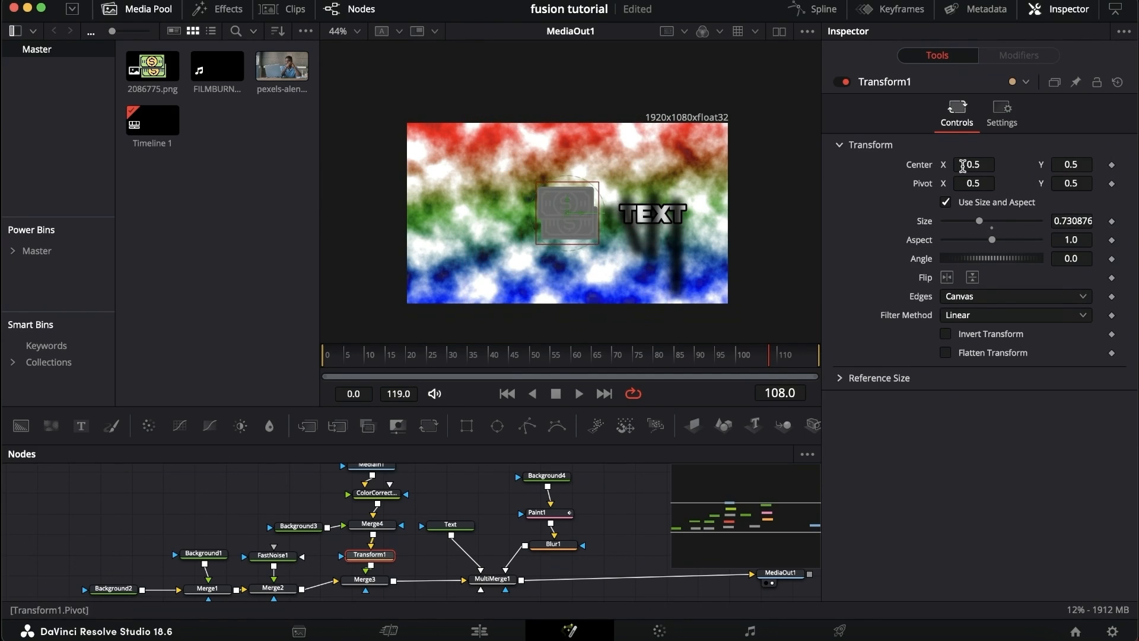
- Try a different center X and an aspect of 1.111 on Transform1, undoing each change
drag(973, 166, 960, 166)
key(super+z)
drag(1076, 239, 1137, 239)
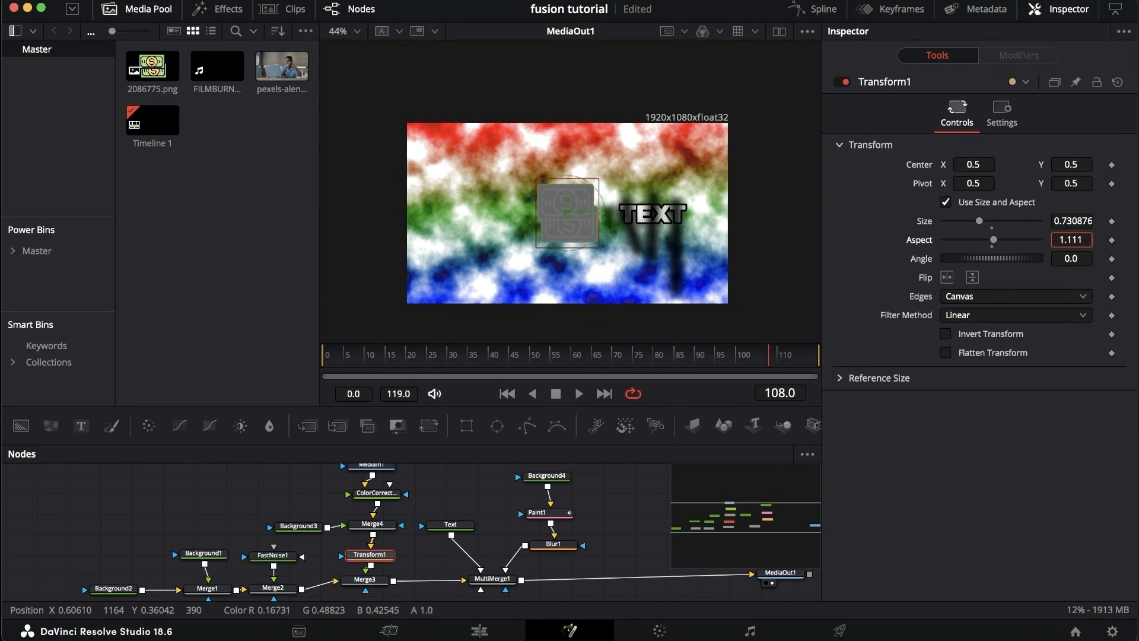
key(super+z)
- Rotate the money image by setting Transform1's angle to 20.9
mouse_move(972, 258)
mouse_down()
mouse_move(1008, 259)
mouse_move(992, 257)
mouse_up()
drag(992, 259, 978, 259)
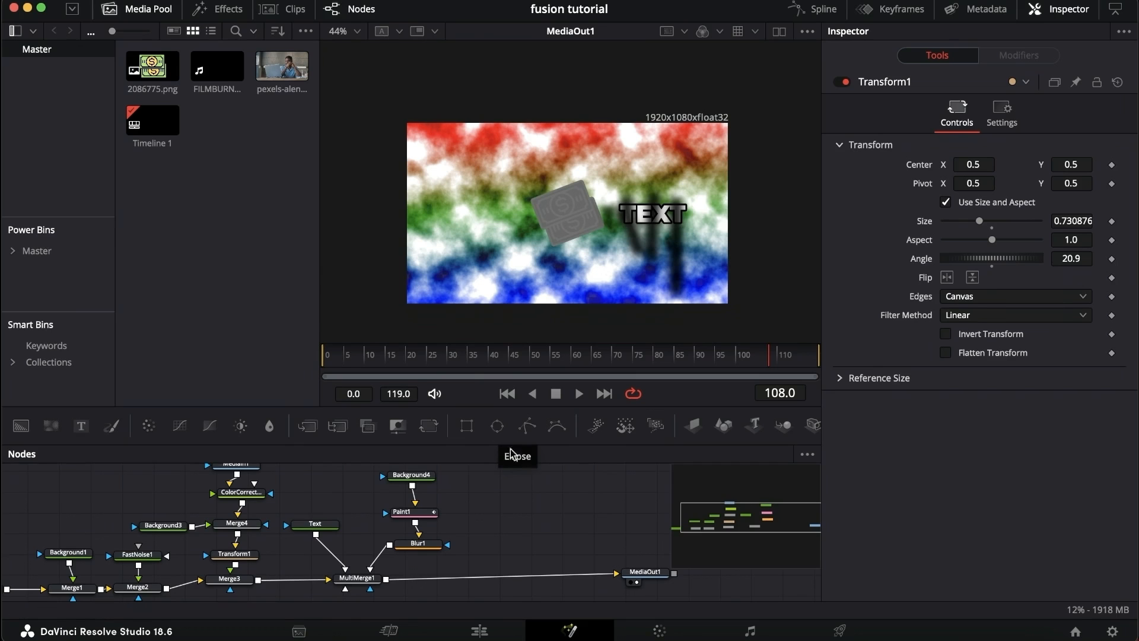
- Add Rectangle, Ellipse, Triangle and Polygon mask nodes in the empty area beside Background4
drag(467, 425, 573, 494)
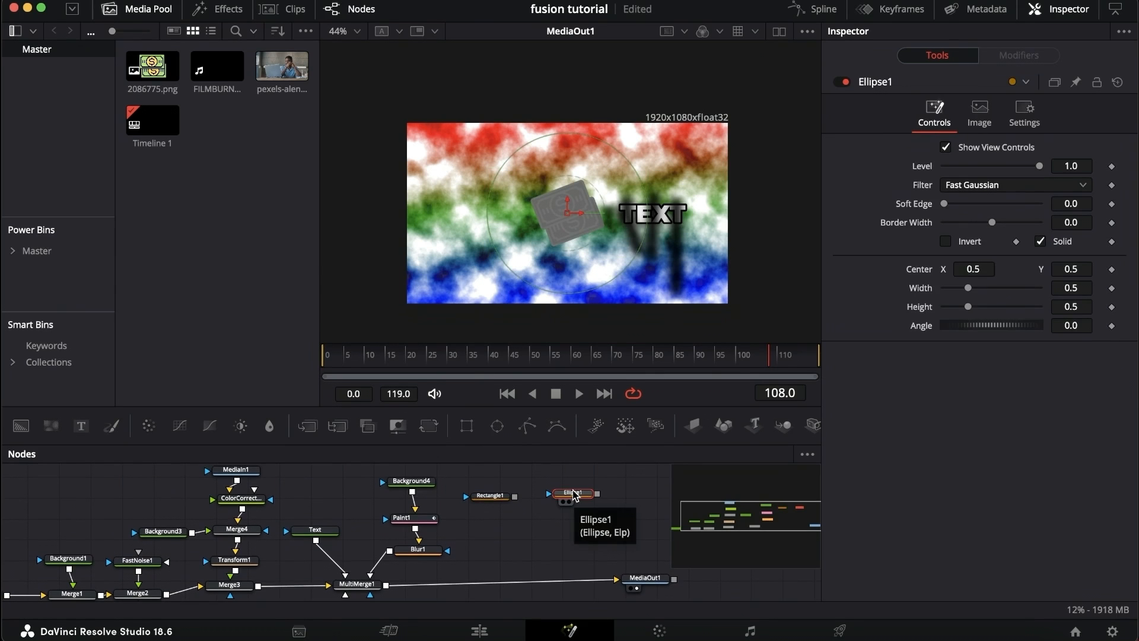
key(shift+space)
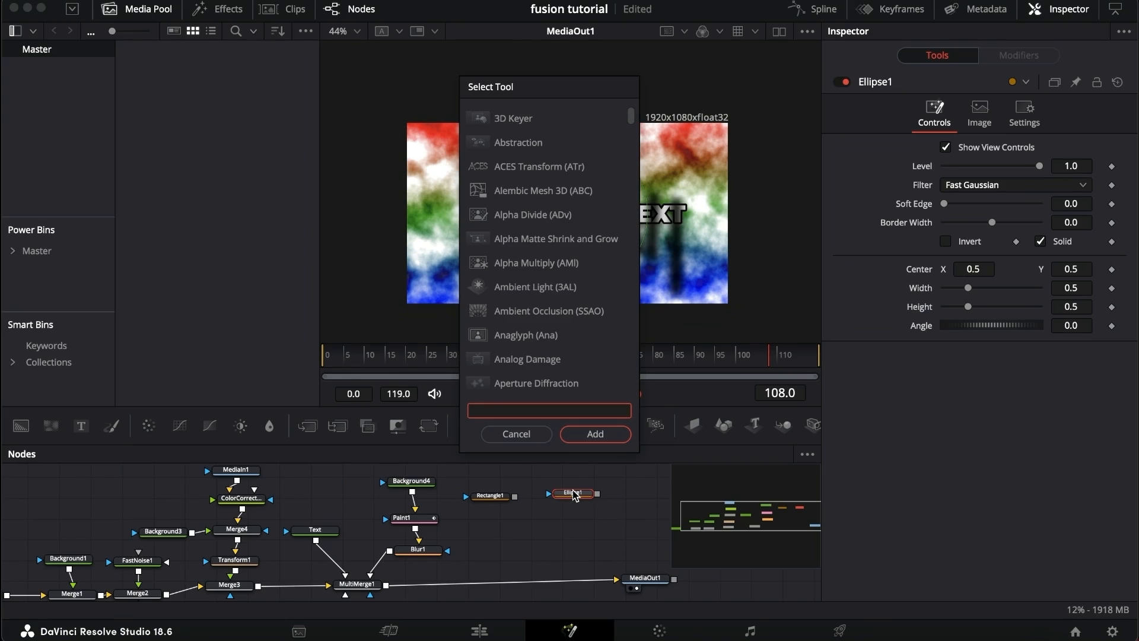
text(tri)
key(Return)
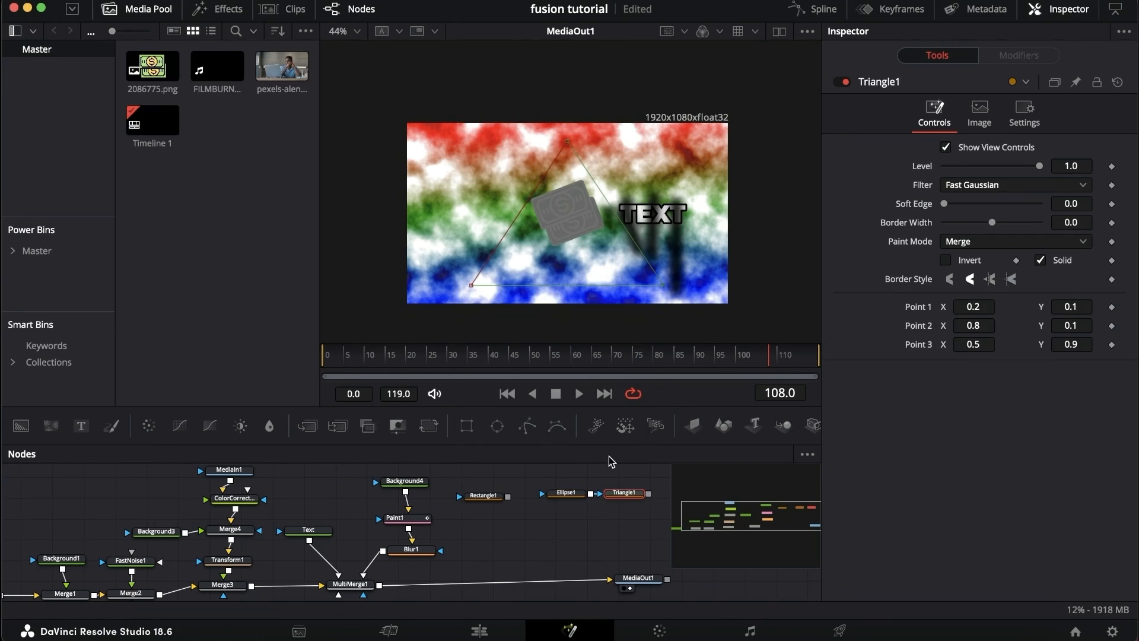
click(527, 432)
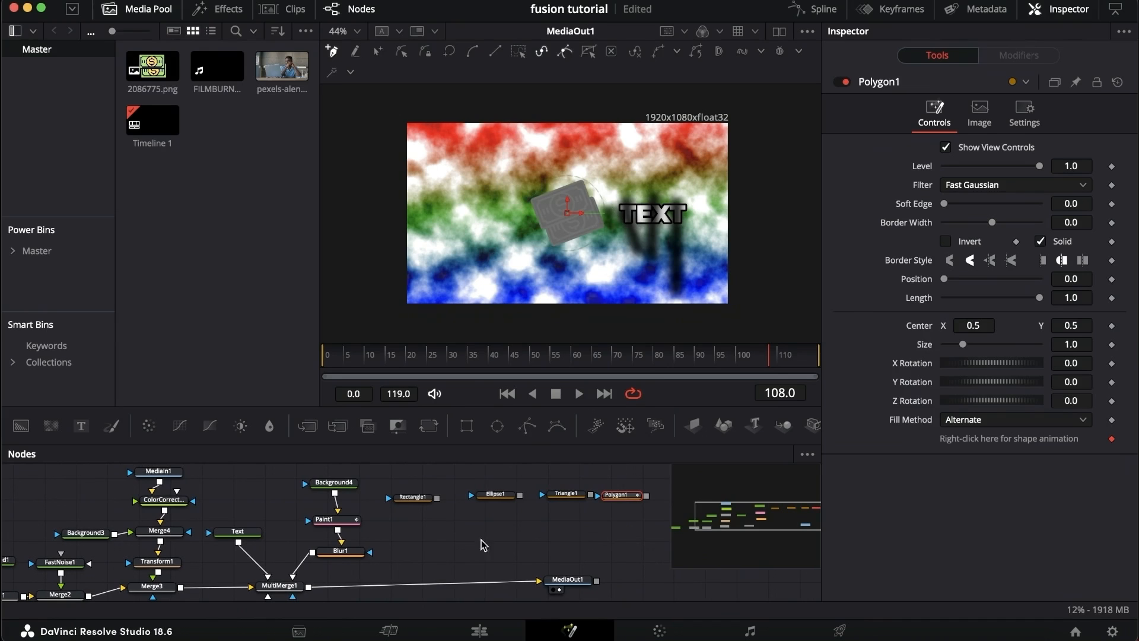
- Add a Background node below Rectangle1 and connect Rectangle1 to it as its mask
drag(408, 500, 420, 493)
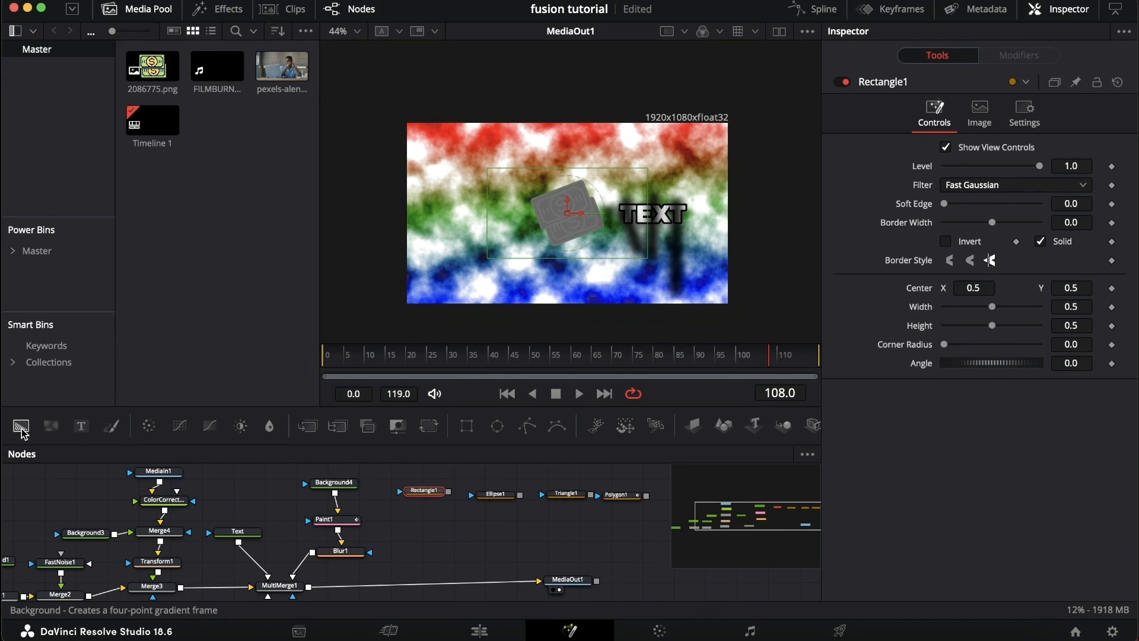
drag(23, 432, 441, 542)
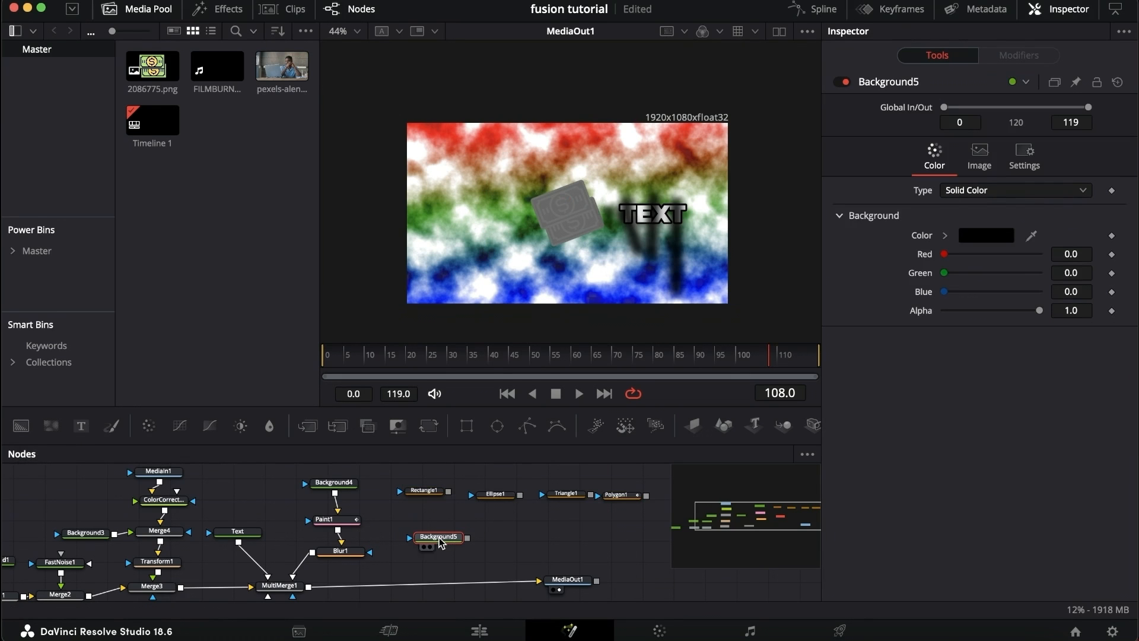
drag(448, 492, 458, 536)
click(985, 235)
click(79, 583)
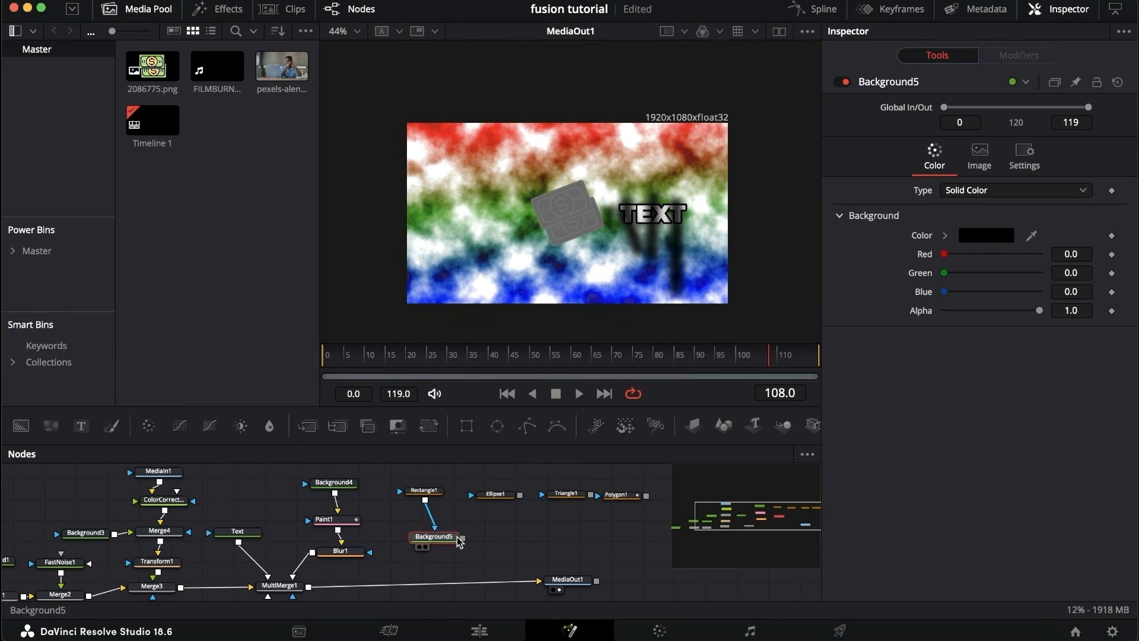
drag(424, 492, 427, 497)
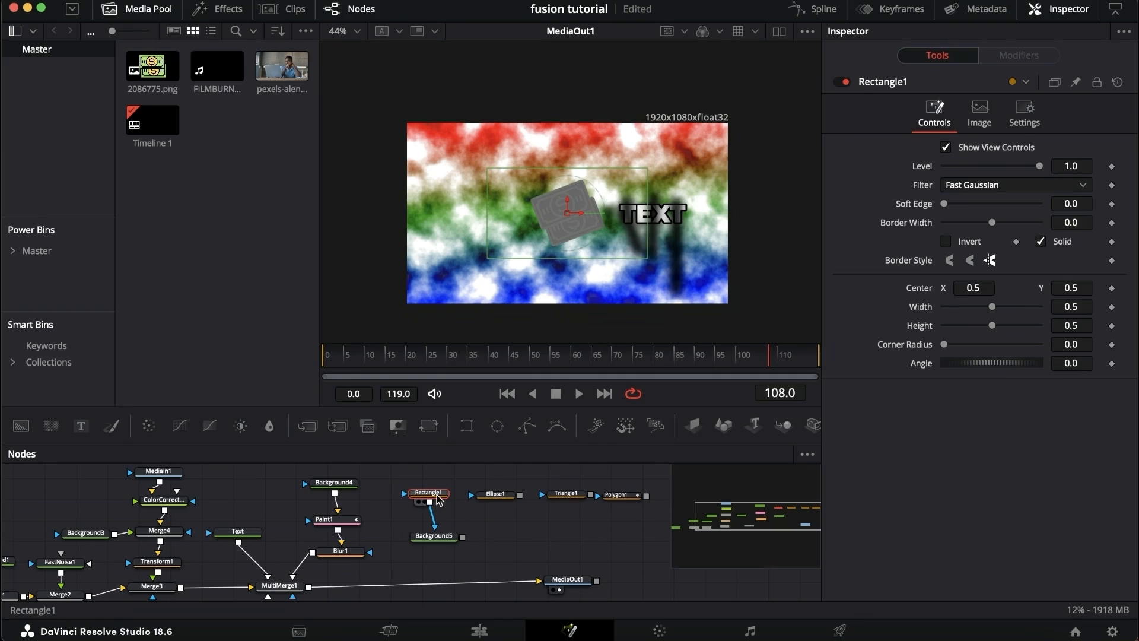
click(440, 537)
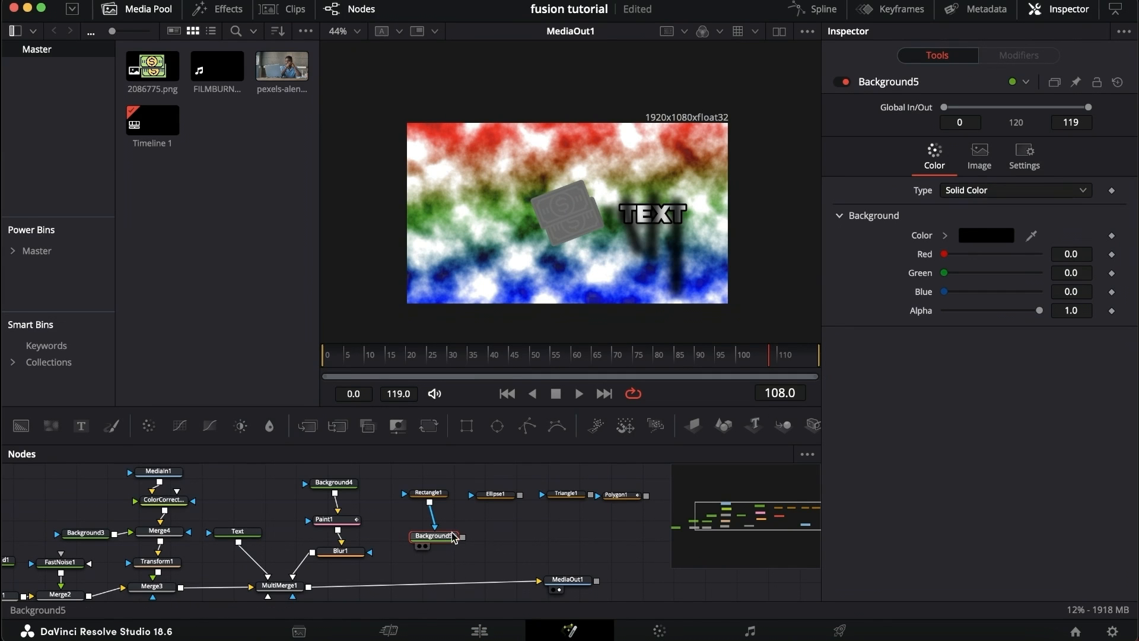
- Delete the MultiMerge1 node that combines the Text and Blur1 layers
scroll(385, 540, down, 1)
scroll(386, 540, left, 2)
click(338, 573)
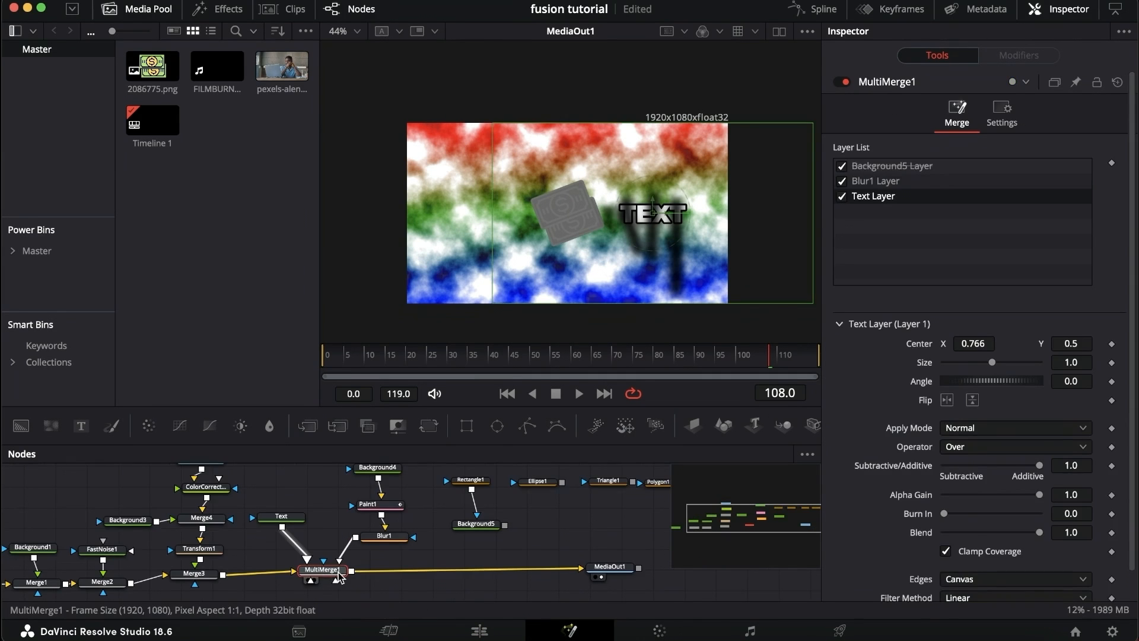
key(Delete)
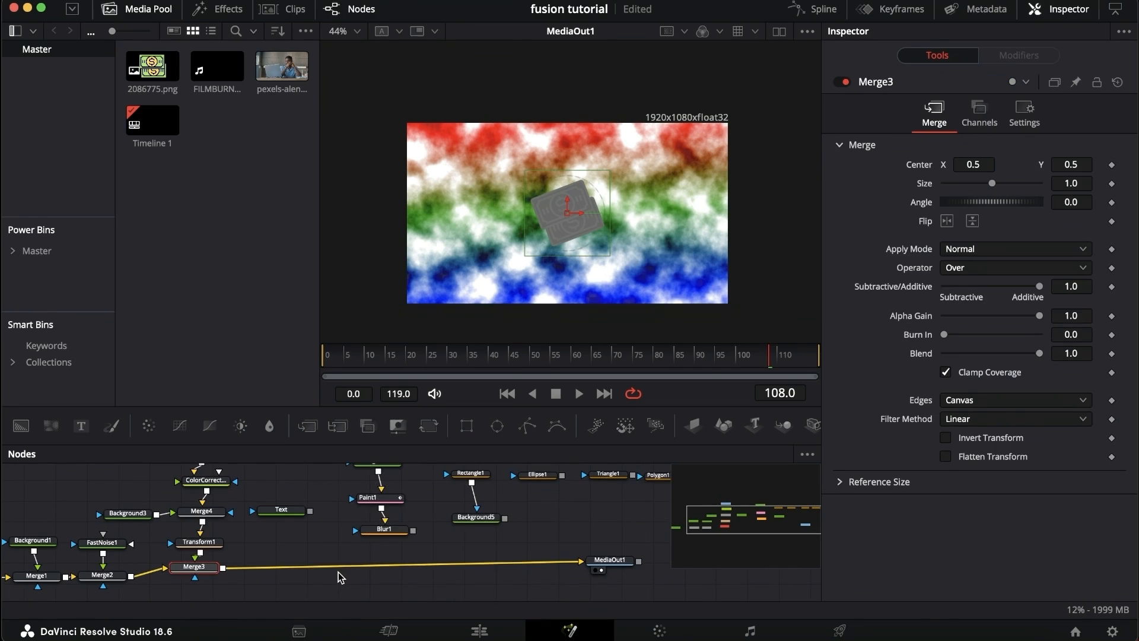
- Composite Text and Blur1 over Merge3's output with a separate Merge node for each, ahead of MediaOut1
scroll(362, 552, up, 2)
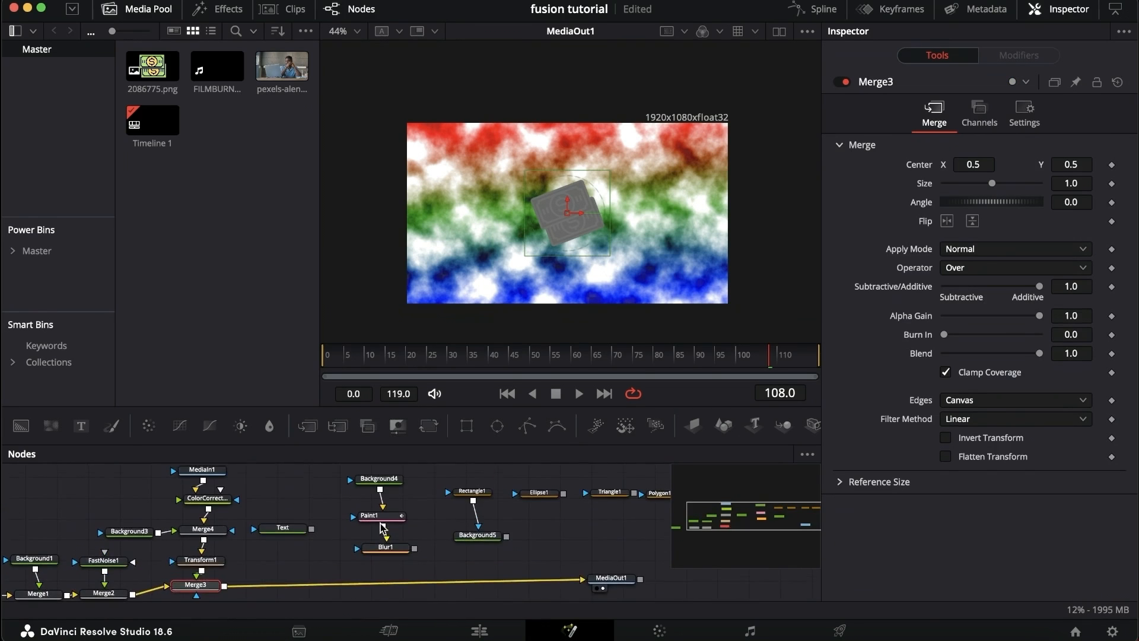
scroll(383, 527, down, 1)
scroll(383, 527, left, 2)
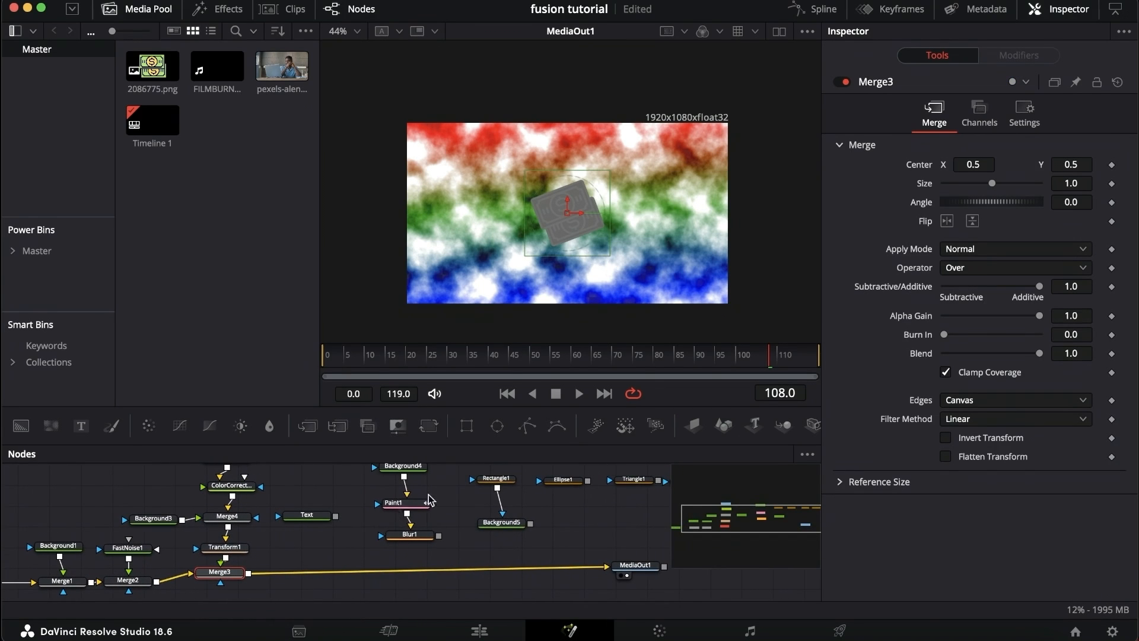
drag(307, 425, 413, 571)
drag(336, 513, 308, 566)
drag(439, 533, 422, 567)
- Merge the masked Background5 over Merge6's output ahead of MediaOut1
scroll(422, 552, right, 5)
click(374, 521)
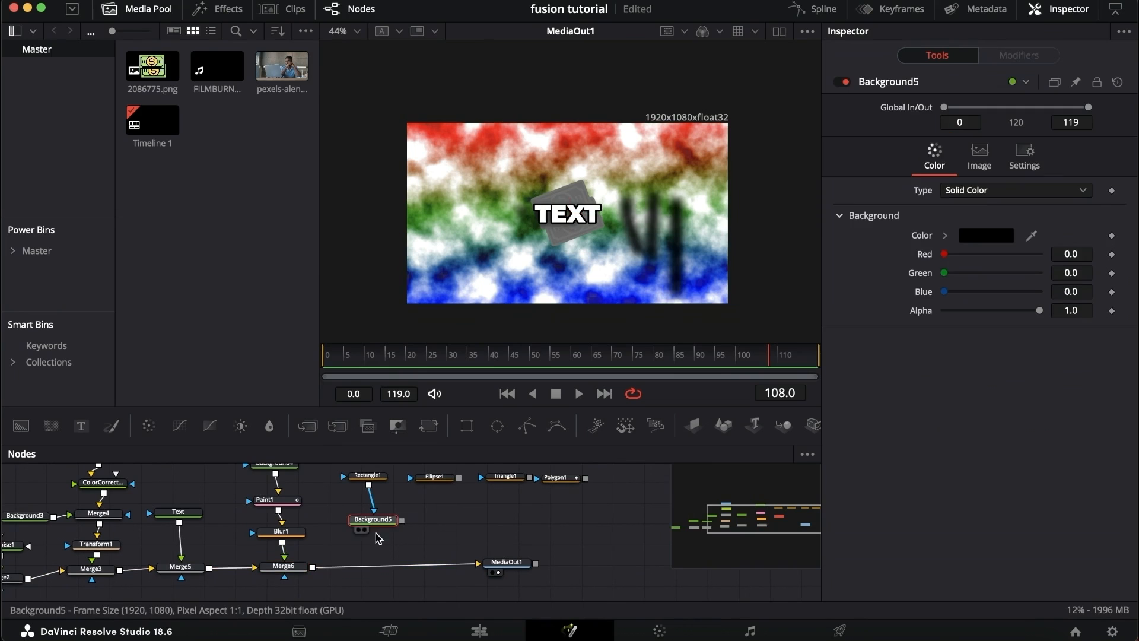
drag(401, 520, 312, 568)
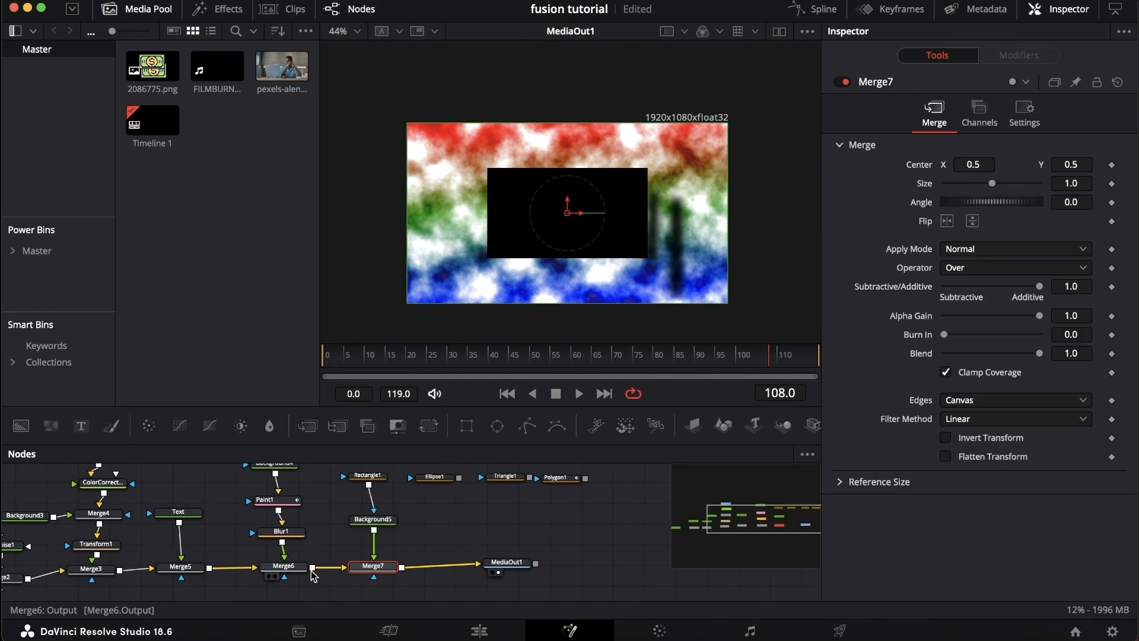
click(439, 521)
- Compare the settings of the Rectangle1 mask with those of the Background5 node it shapes
scroll(416, 531, left, 4)
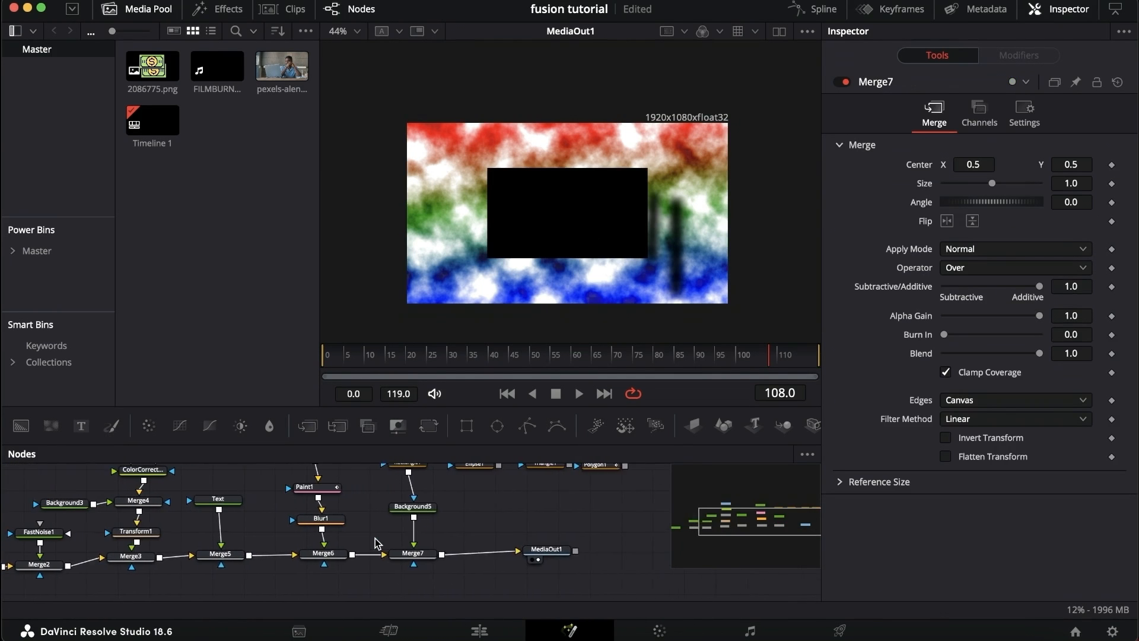
scroll(375, 543, up, 3)
click(395, 492)
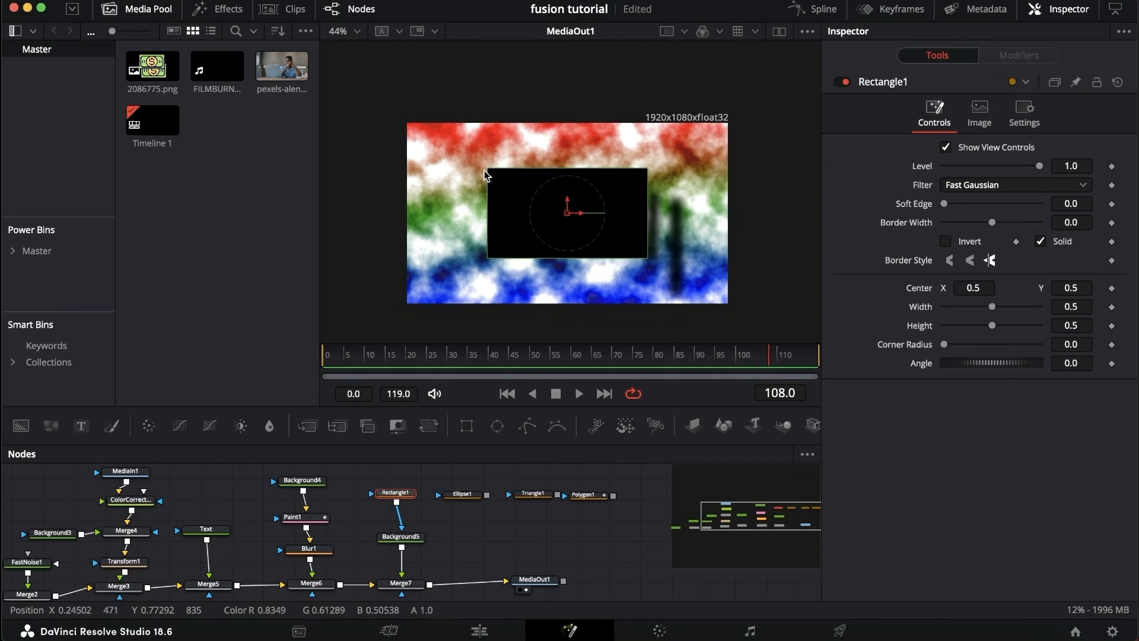
click(399, 538)
click(395, 493)
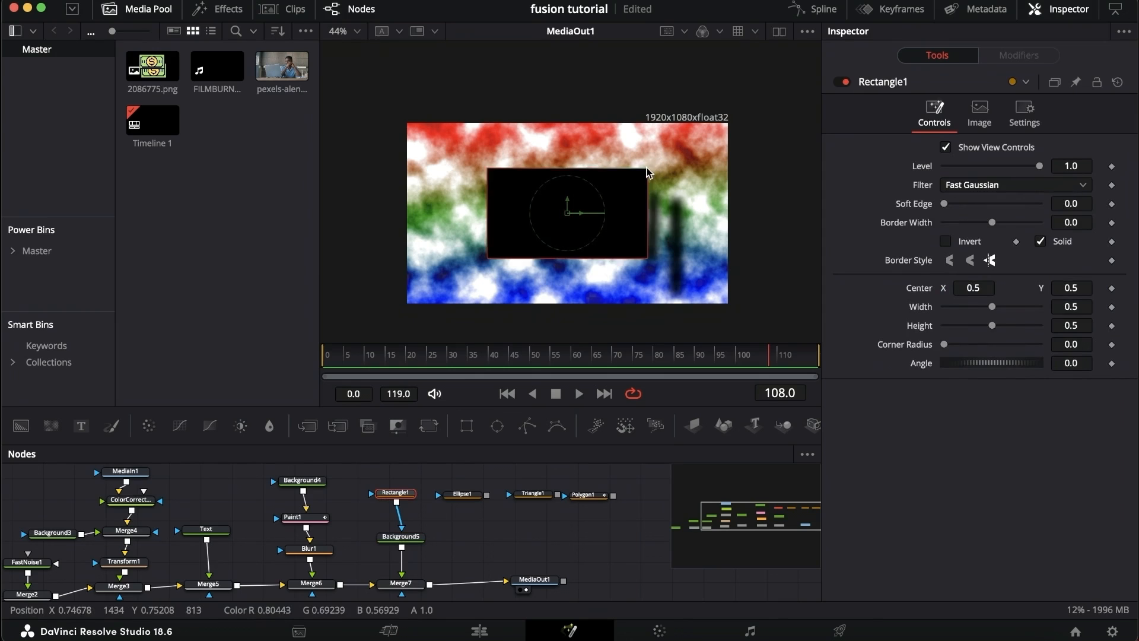
- Resize the Rectangle1 mask to width 0.378 and height 0.756, centre it at about X 0.20, Y 0.54, and set its corner radius to 0.346
drag(647, 168, 616, 159)
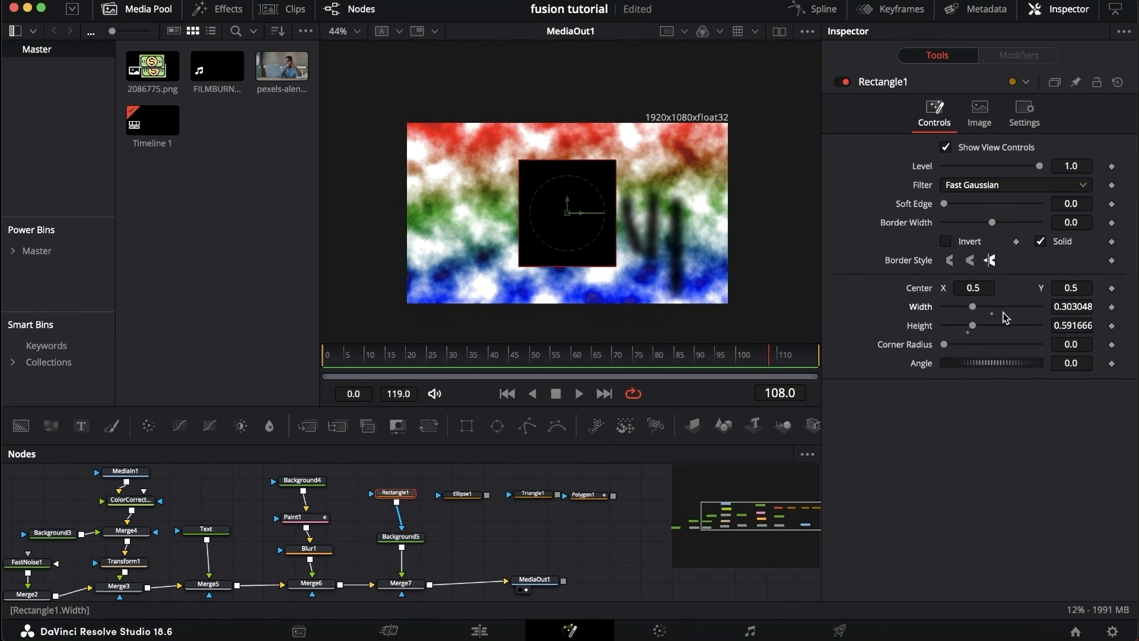
mouse_move(966, 313)
mouse_down()
mouse_move(987, 311)
mouse_move(980, 325)
mouse_up()
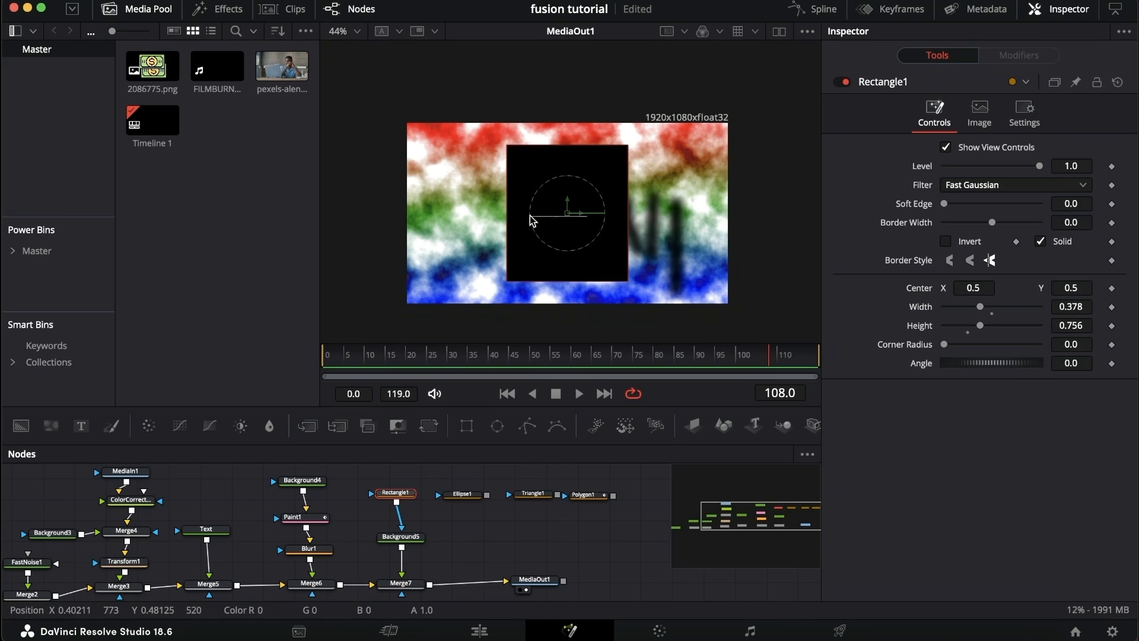
drag(583, 219, 471, 210)
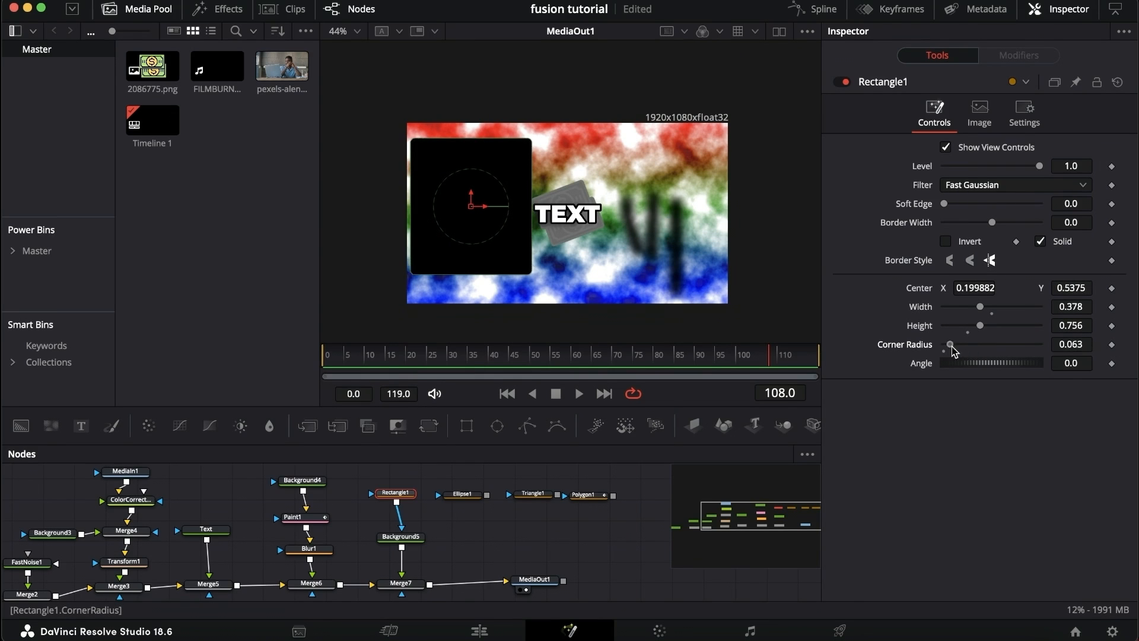
drag(951, 344, 979, 346)
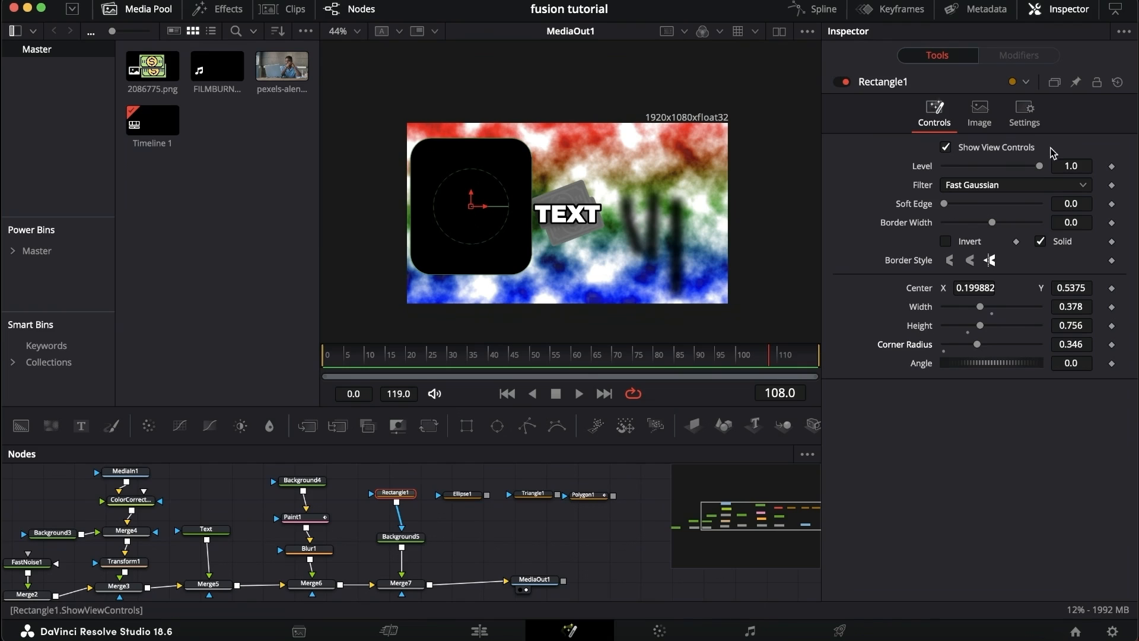
- Try border widths of 0.06 and 0.019 on Rectangle1 with and without Solid, plus a softened edge, restoring the original settings
mouse_move(1038, 167)
mouse_down()
mouse_move(979, 166)
mouse_move(1039, 167)
mouse_up()
mouse_move(992, 222)
mouse_down()
mouse_move(1036, 223)
mouse_move(1000, 224)
mouse_up()
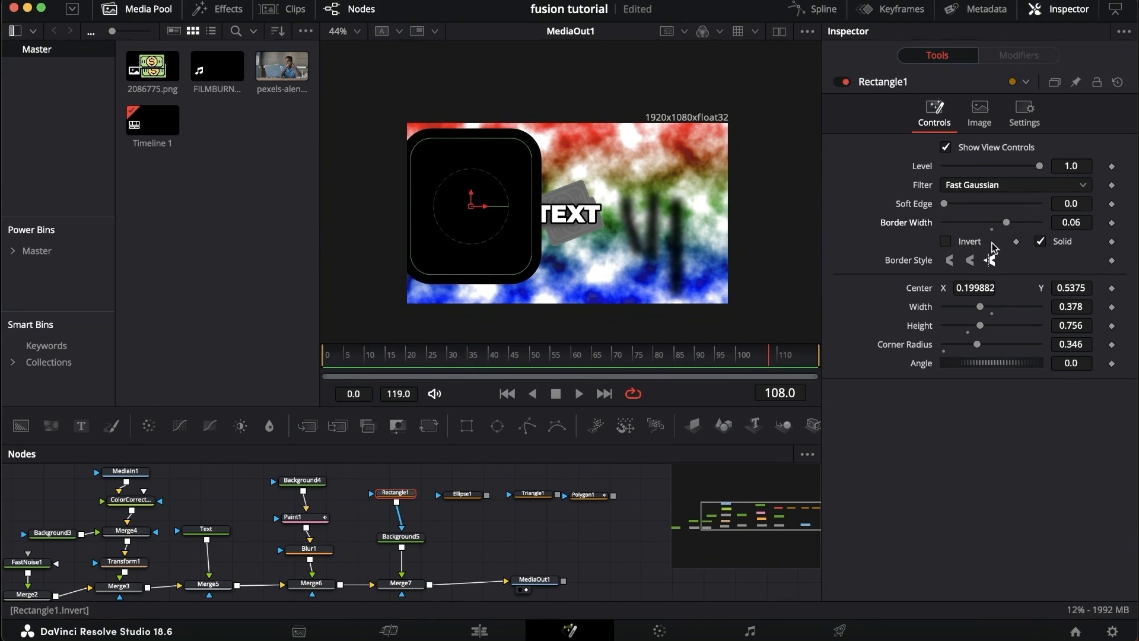
click(1041, 242)
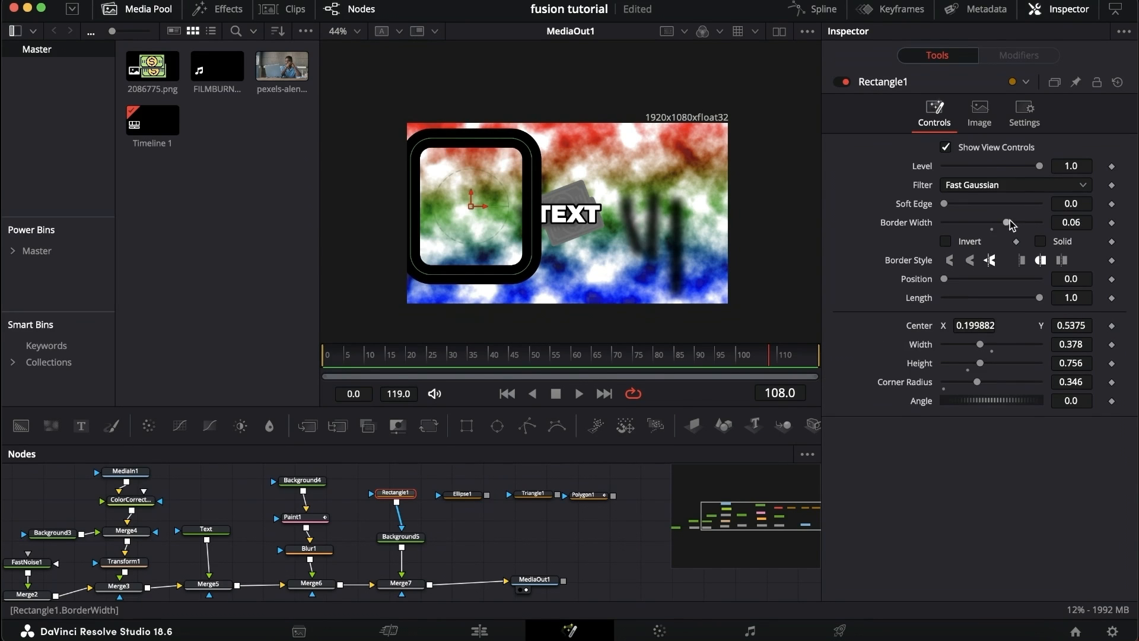
drag(1012, 225, 996, 224)
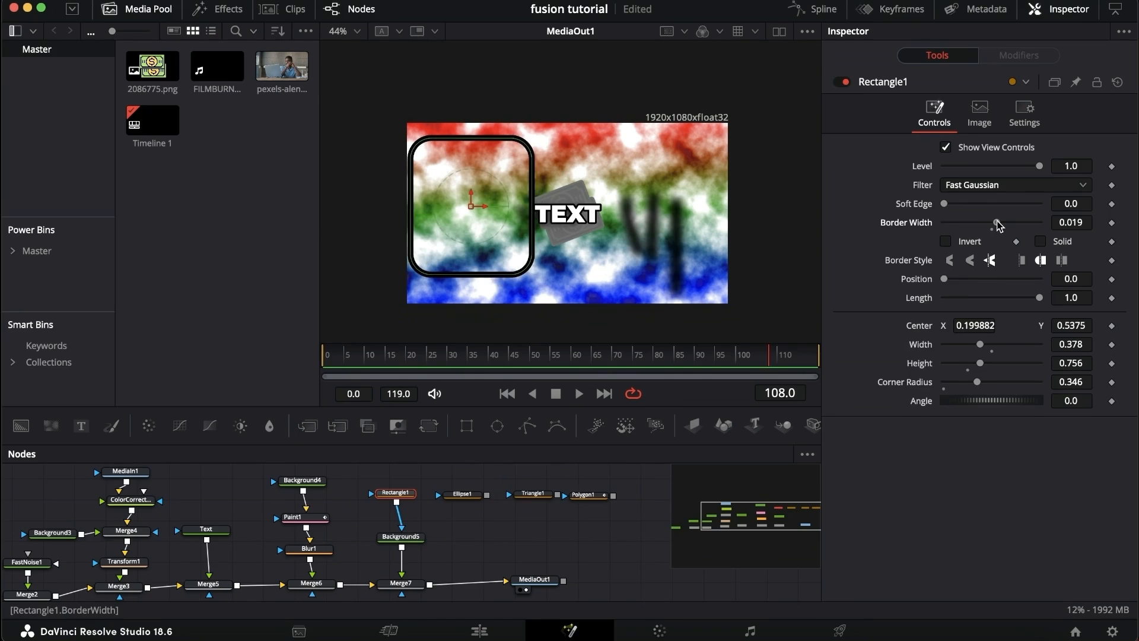
click(1041, 242)
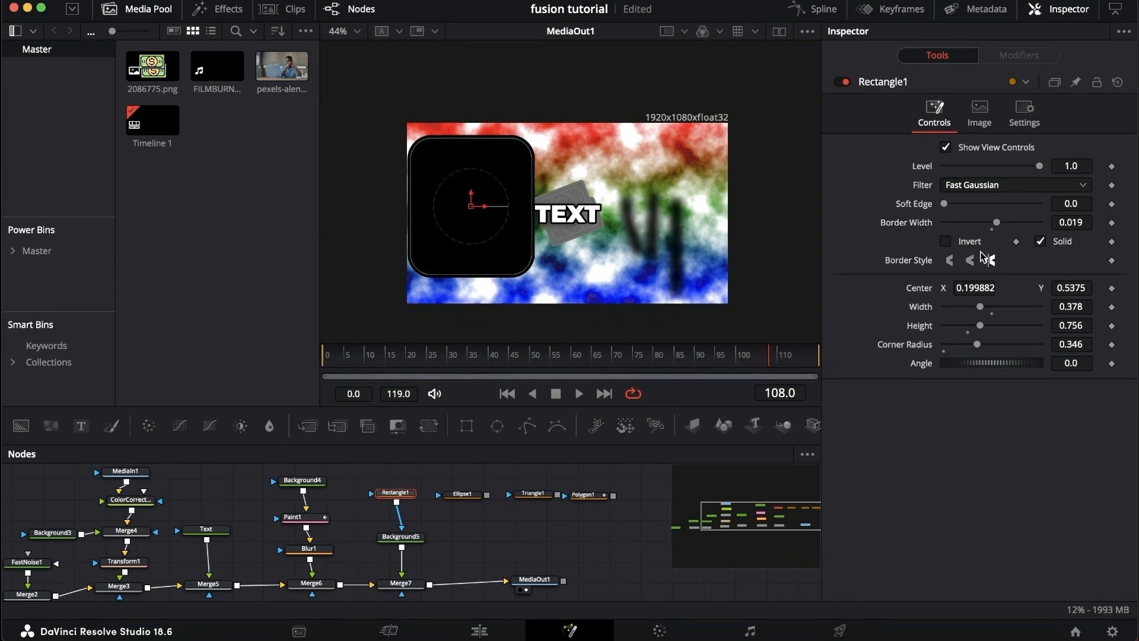
double_click(907, 221)
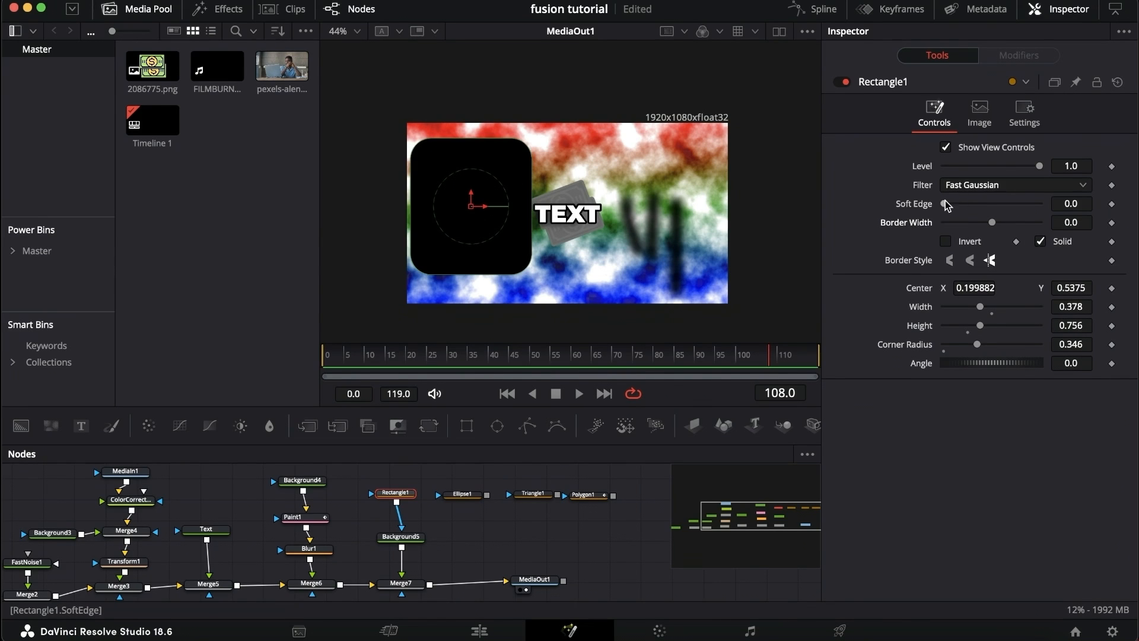
drag(944, 203, 1000, 208)
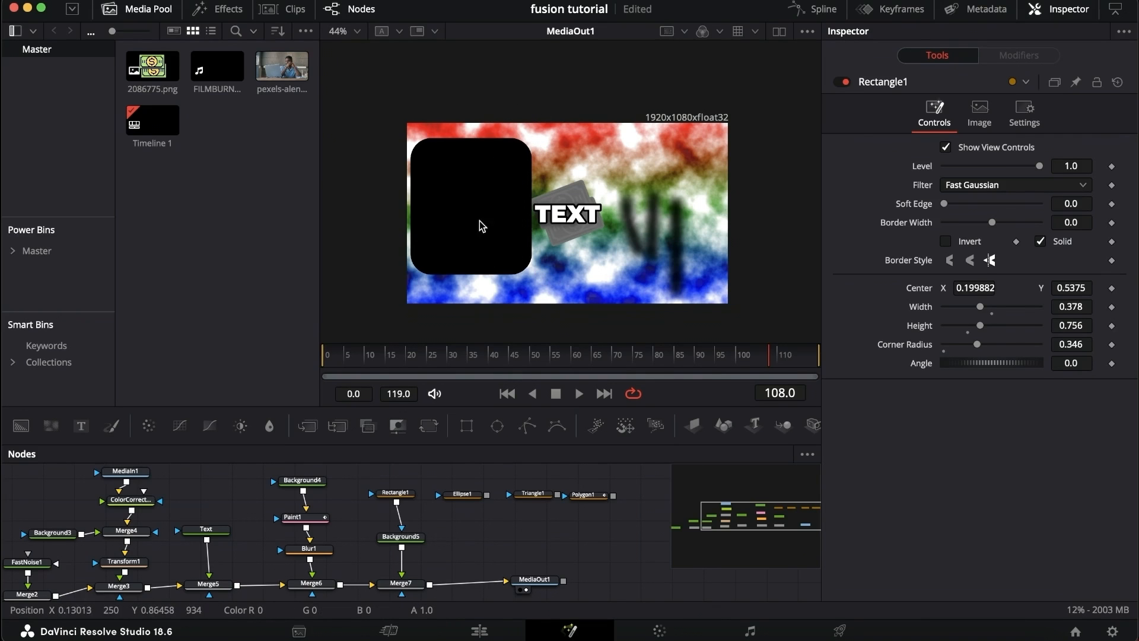
- Duplicate Background5 and merge the copy over it ahead of Merge7, placing the copy beside the new Merge8 node
click(413, 534)
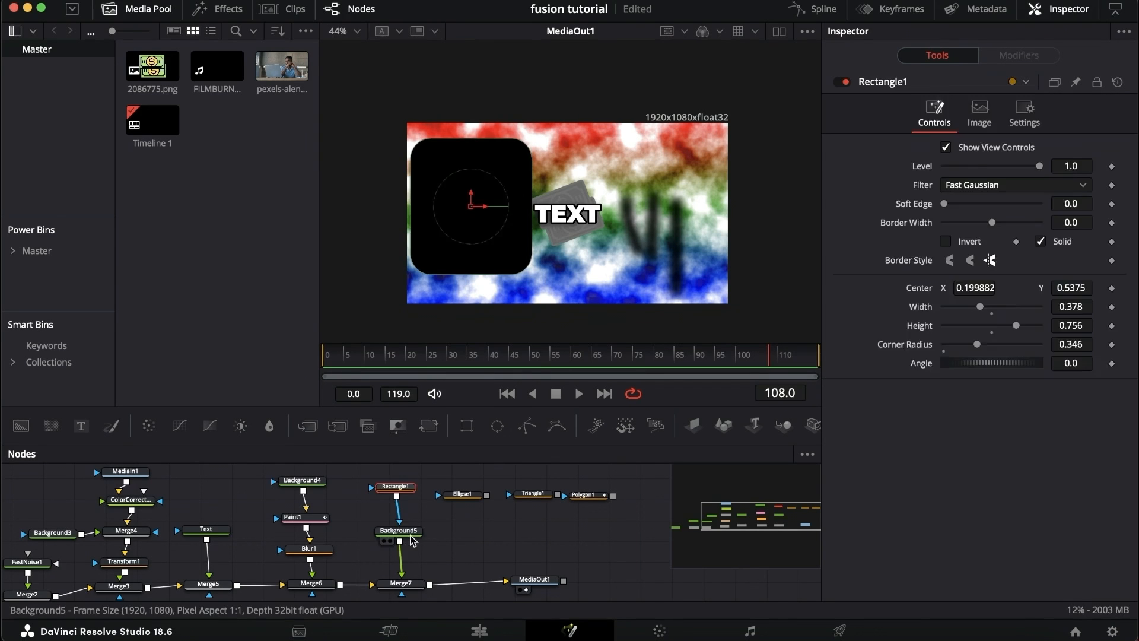
click(410, 534)
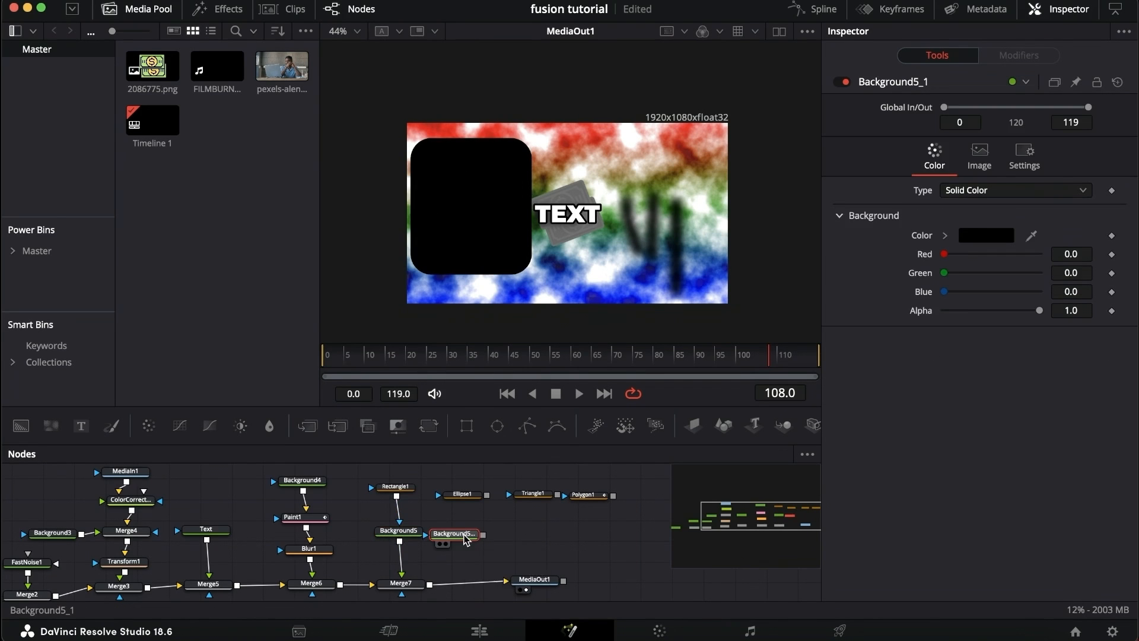
drag(465, 539, 483, 540)
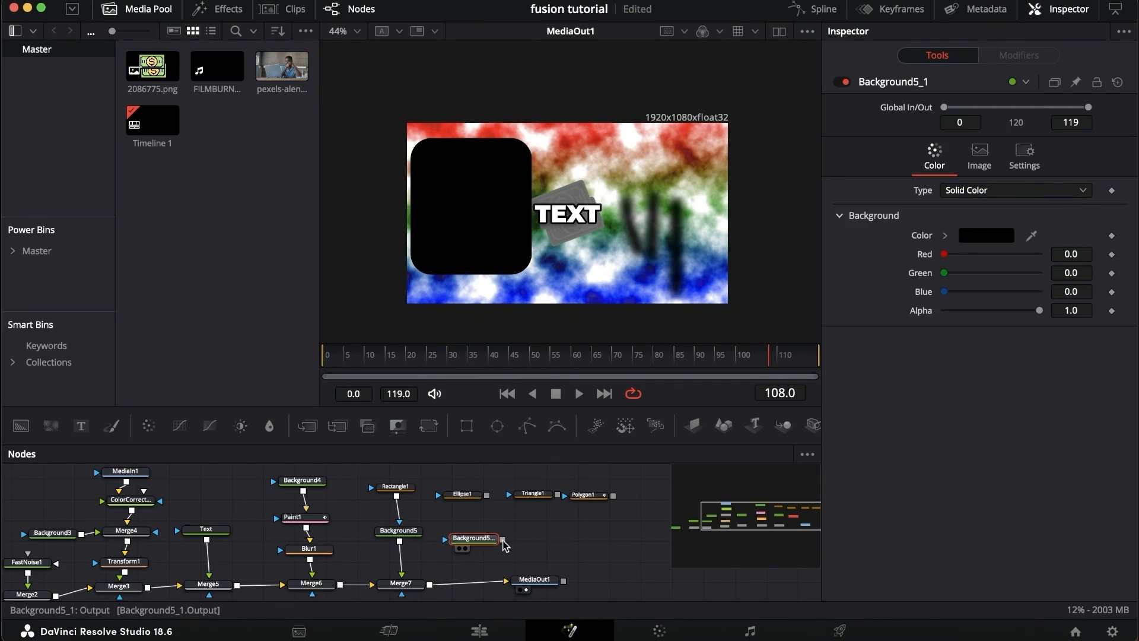
drag(503, 539, 417, 559)
drag(417, 559, 409, 555)
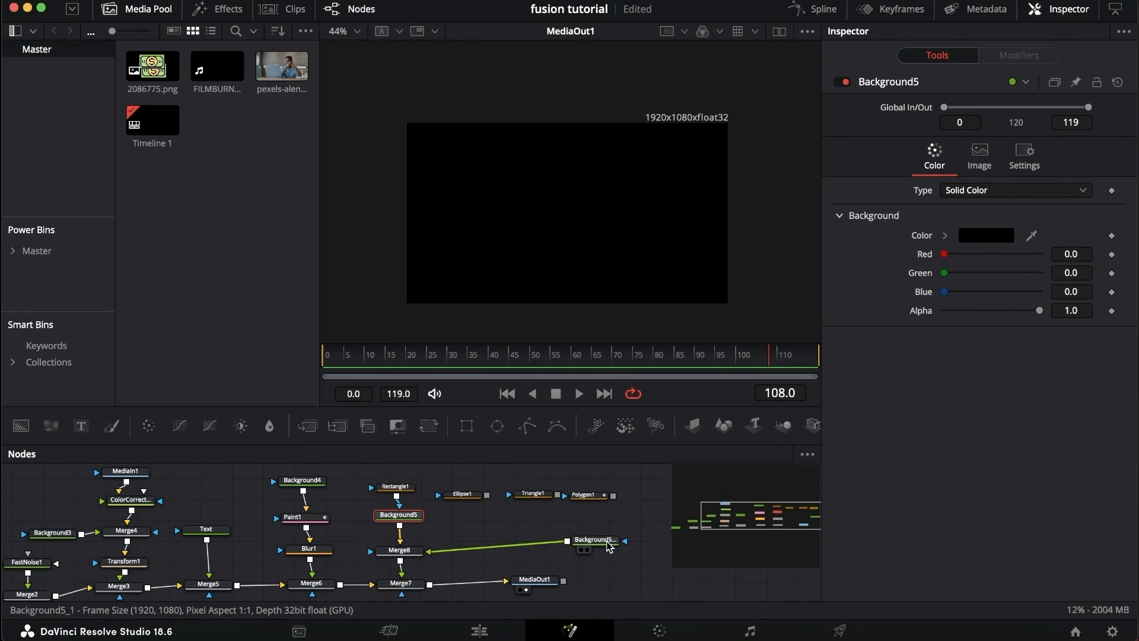
drag(607, 544, 502, 555)
drag(363, 476, 418, 518)
click(417, 550)
drag(501, 557, 486, 551)
- Set Background5_1's colour to white and mask it with Ellipse1, centring the ellipse at about X 0.49, Y 0.53
click(986, 236)
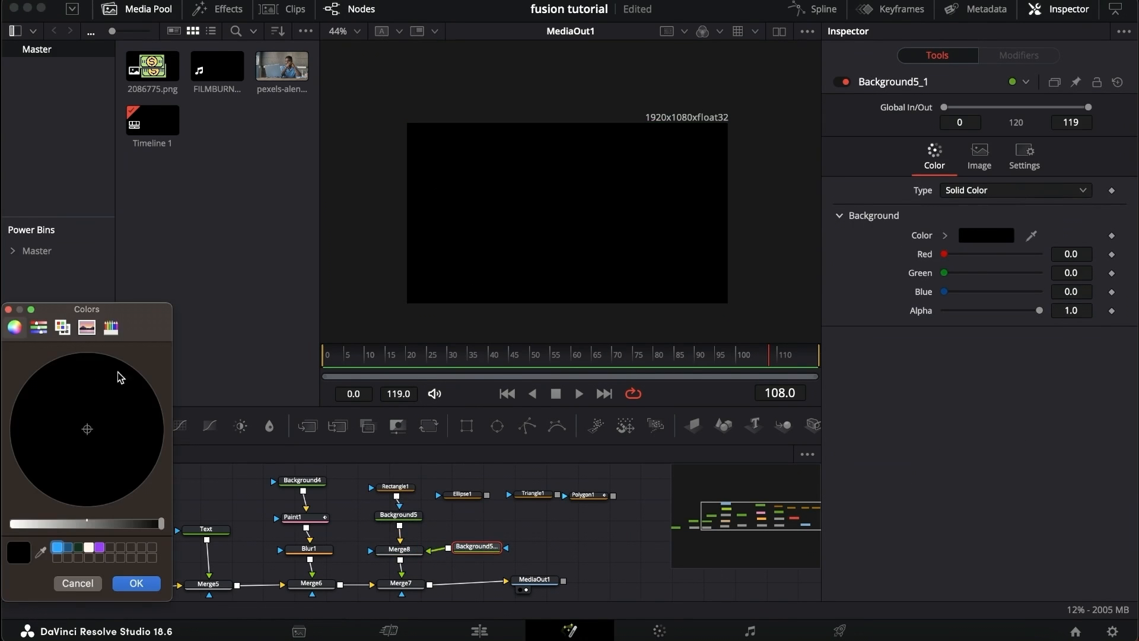
drag(74, 525, 3, 534)
drag(463, 494, 546, 539)
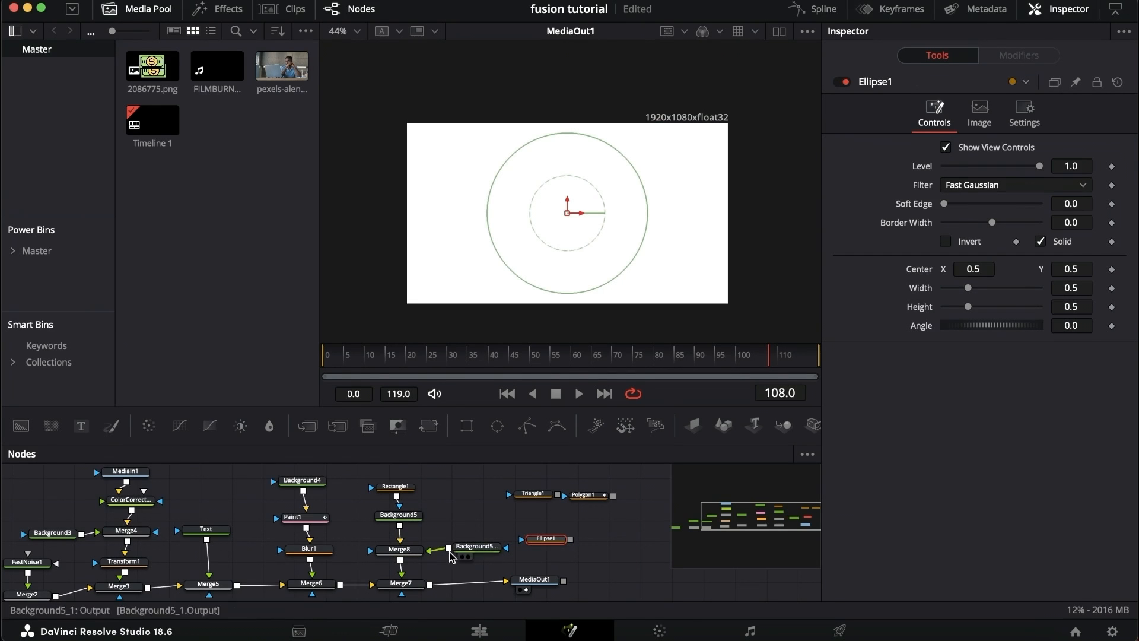
drag(544, 539, 493, 552)
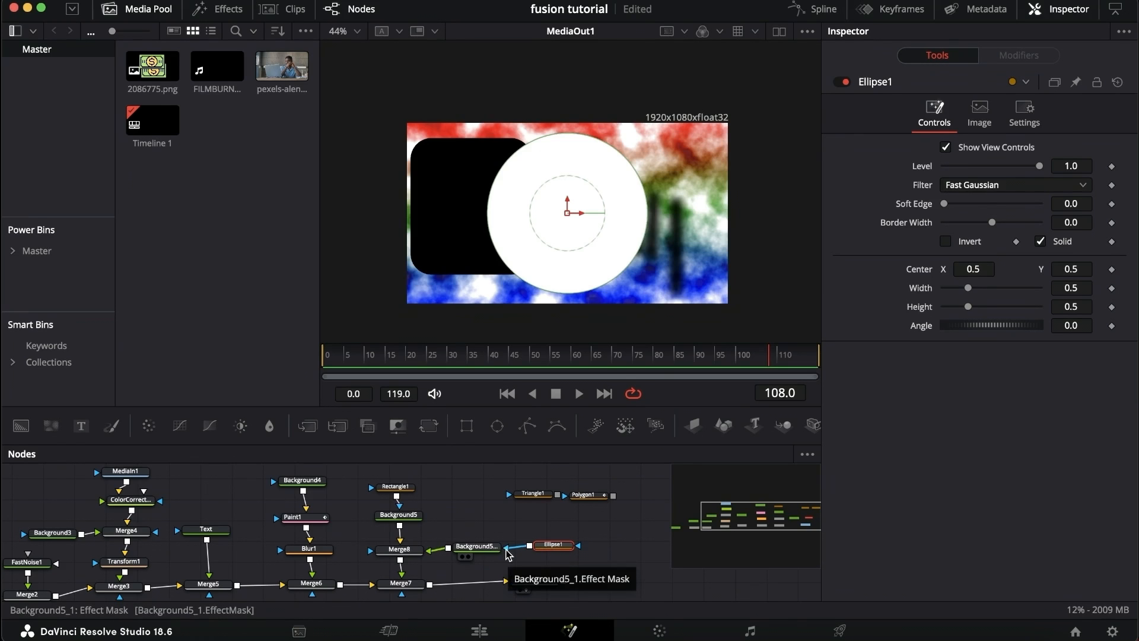
drag(555, 558, 577, 554)
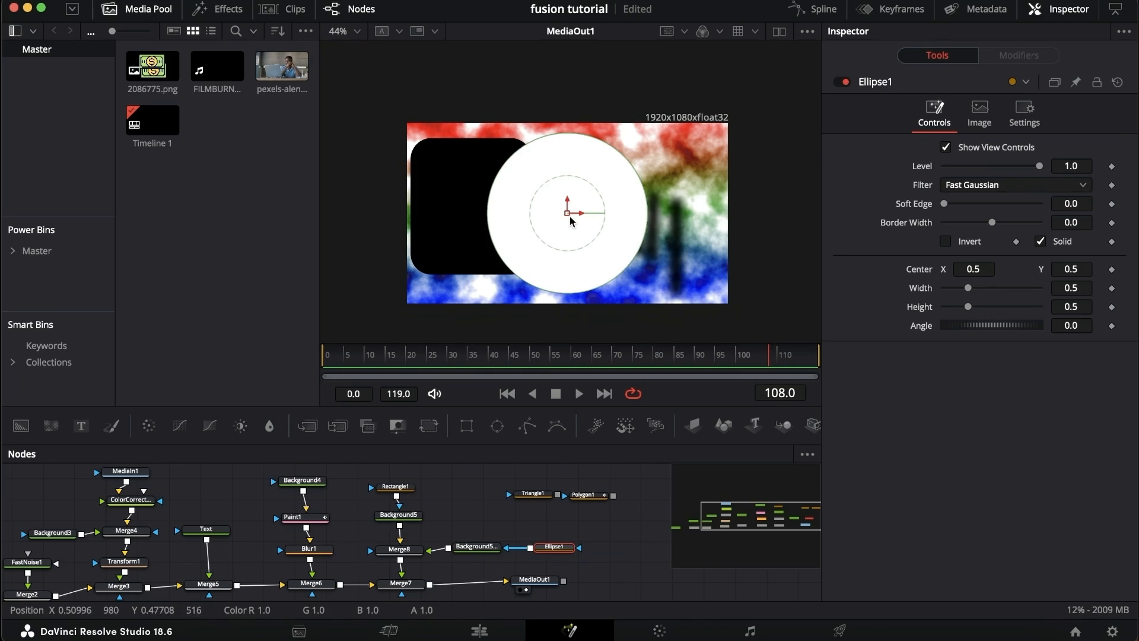
mouse_move(567, 216)
mouse_down()
mouse_move(603, 212)
mouse_move(552, 211)
mouse_move(565, 216)
mouse_up()
- Set Merge8's operator to Atop so the ellipse is limited to the rounded rectangle's area
click(402, 551)
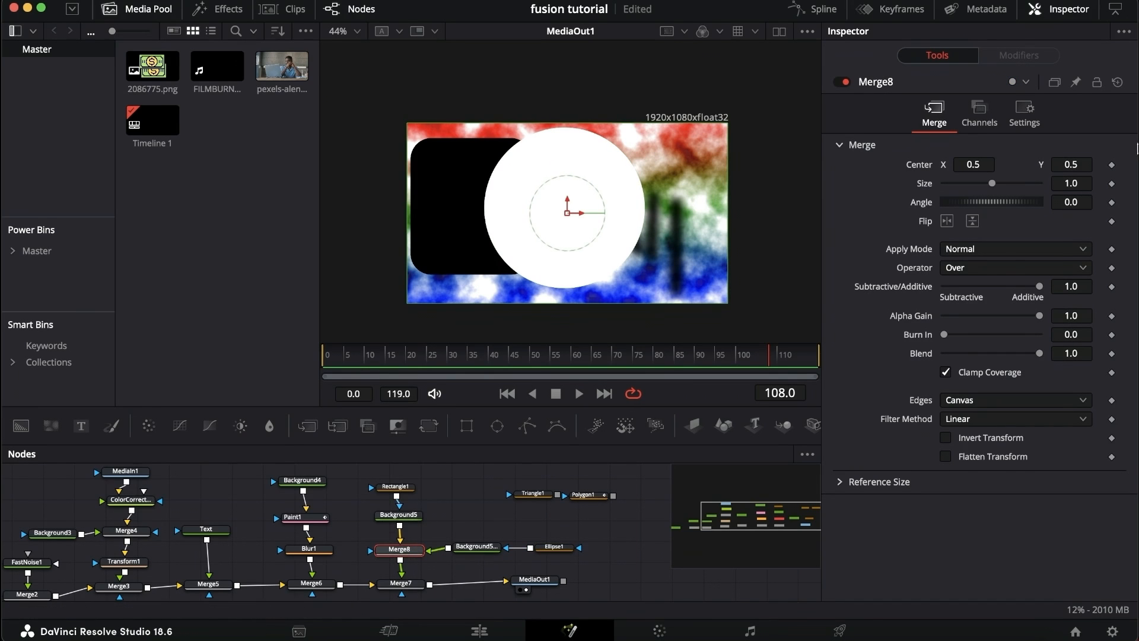
click(979, 268)
click(978, 336)
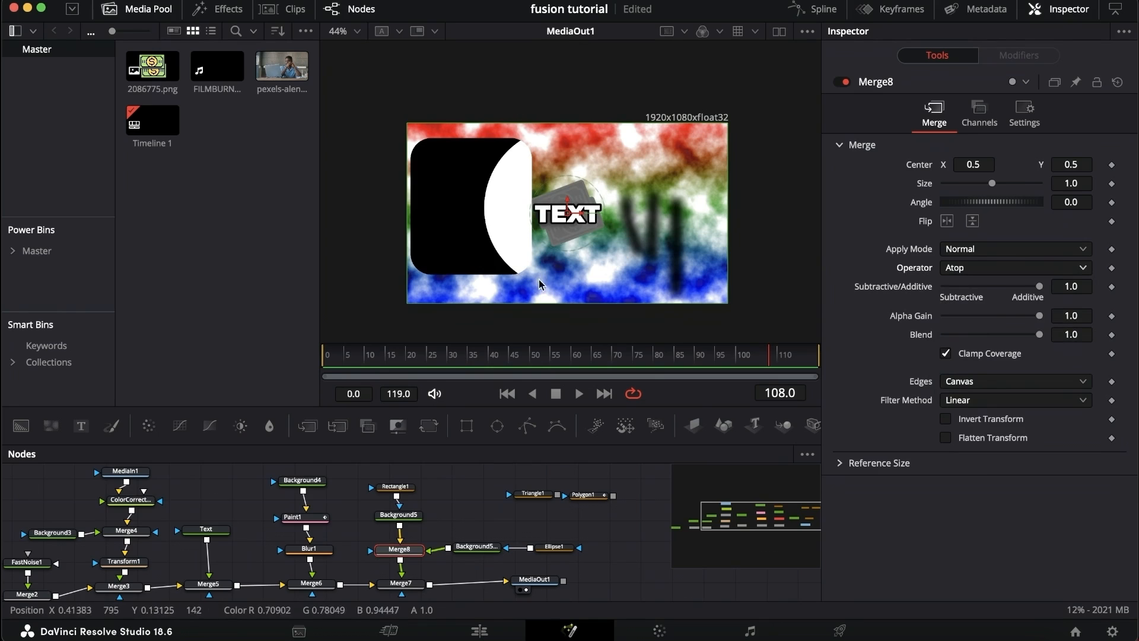
- Set the Ellipse1 mask's soft edge to 0.1165 and its level to 0.472
click(553, 546)
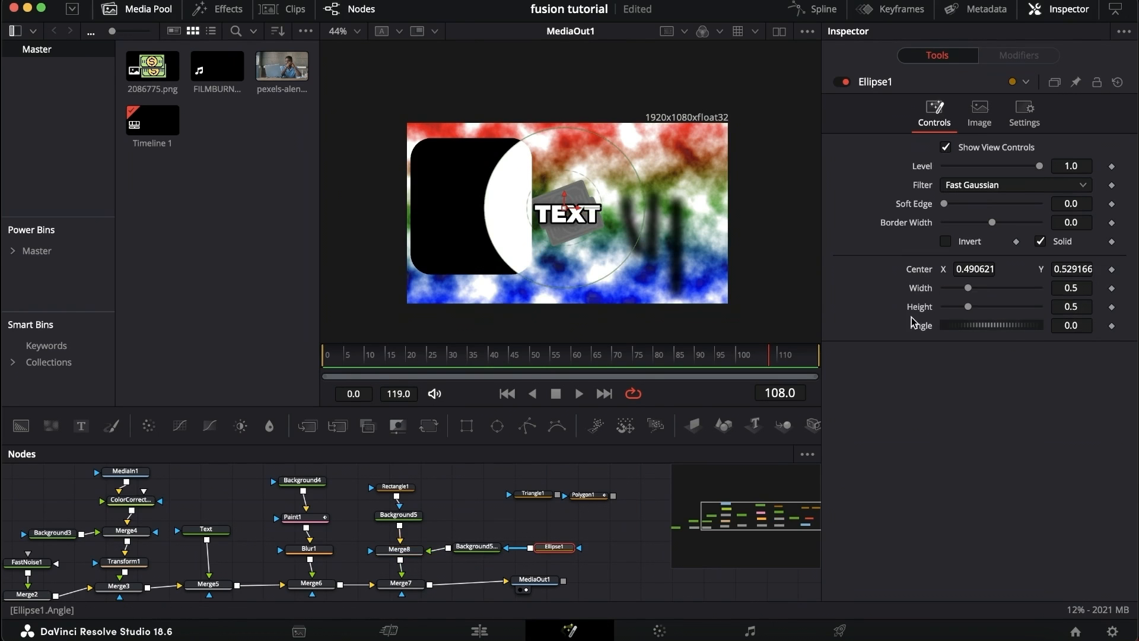
drag(944, 205, 999, 204)
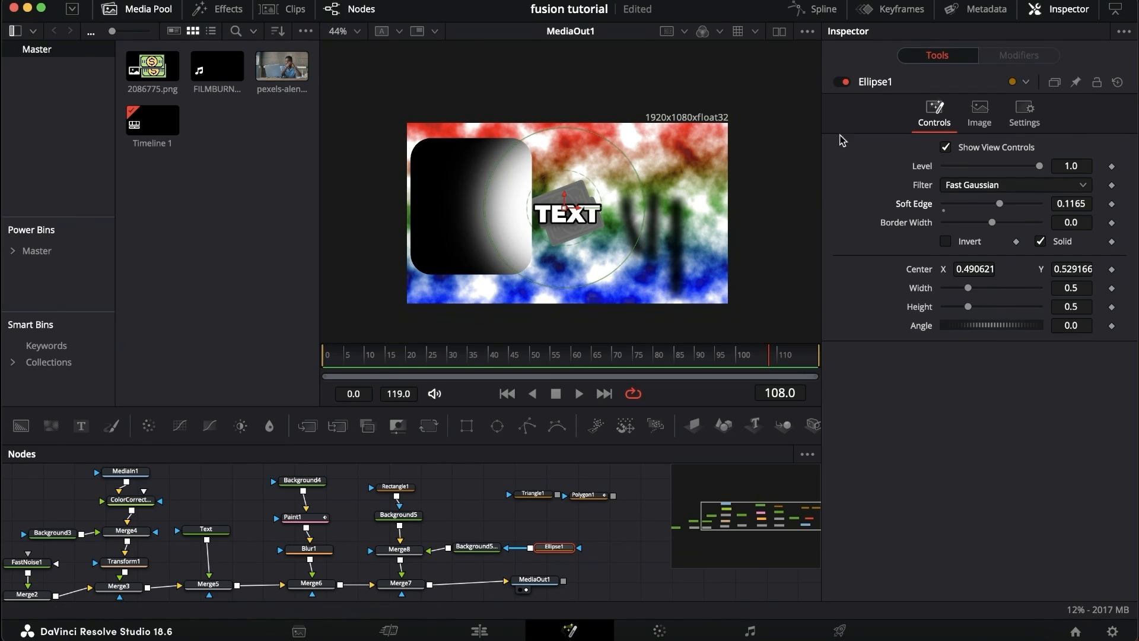
drag(1039, 169, 988, 169)
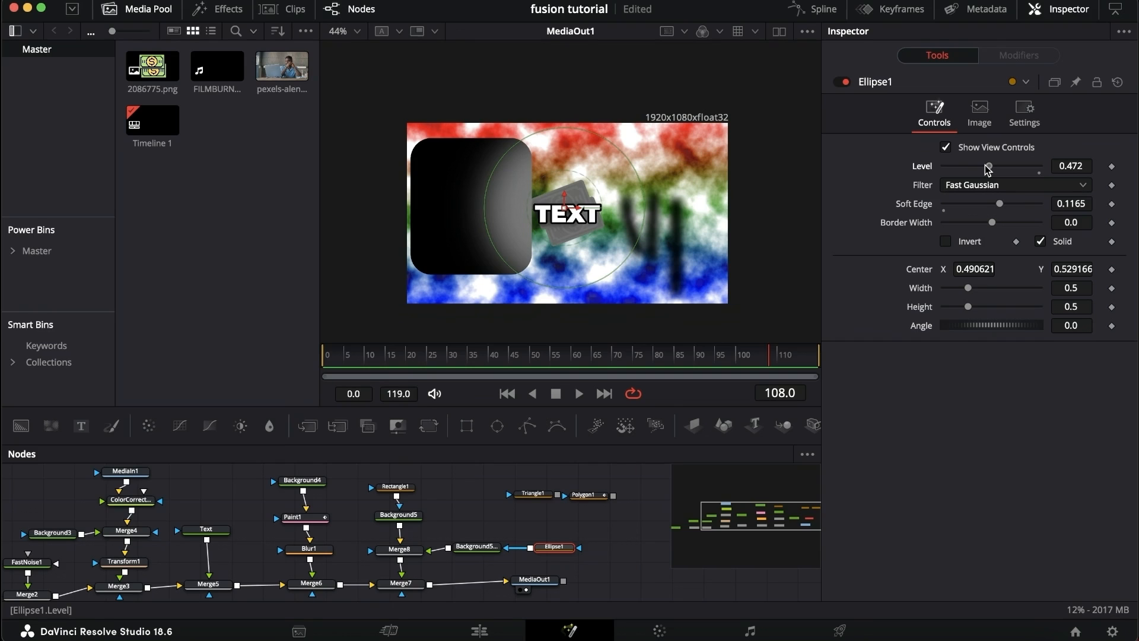
- Add separate Background nodes masked by Triangle1 and Polygon1, and display the triangle's Background6 in the viewer
click(533, 494)
mouse_move(533, 494)
mouse_down()
mouse_move(497, 501)
mouse_move(519, 483)
mouse_up()
scroll(519, 485, right, 3)
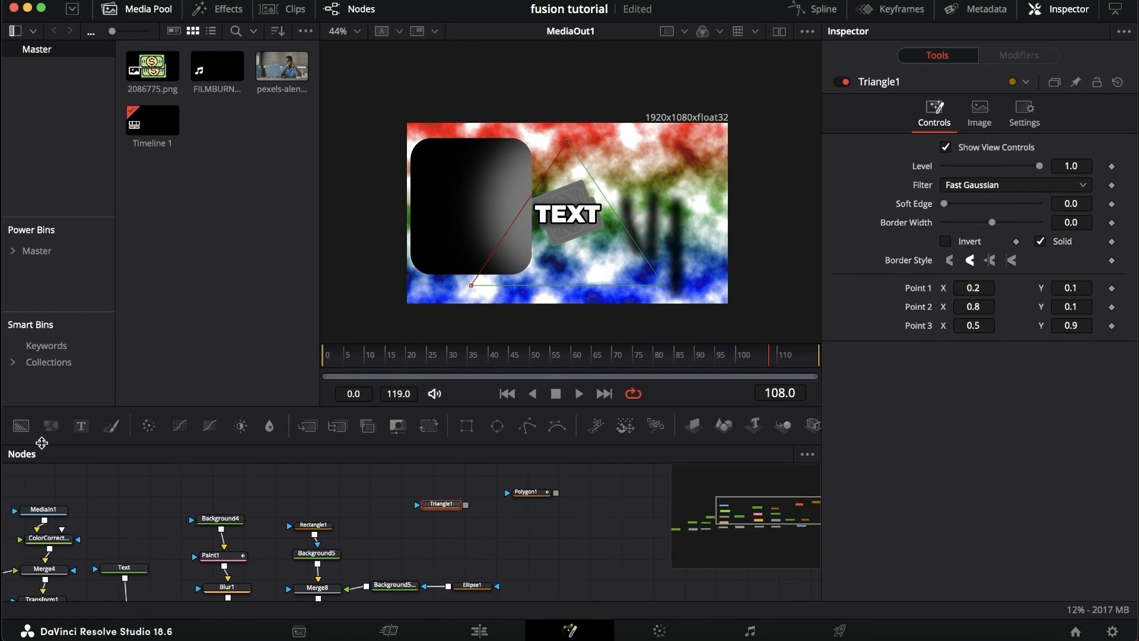
drag(26, 433, 447, 541)
click(454, 541)
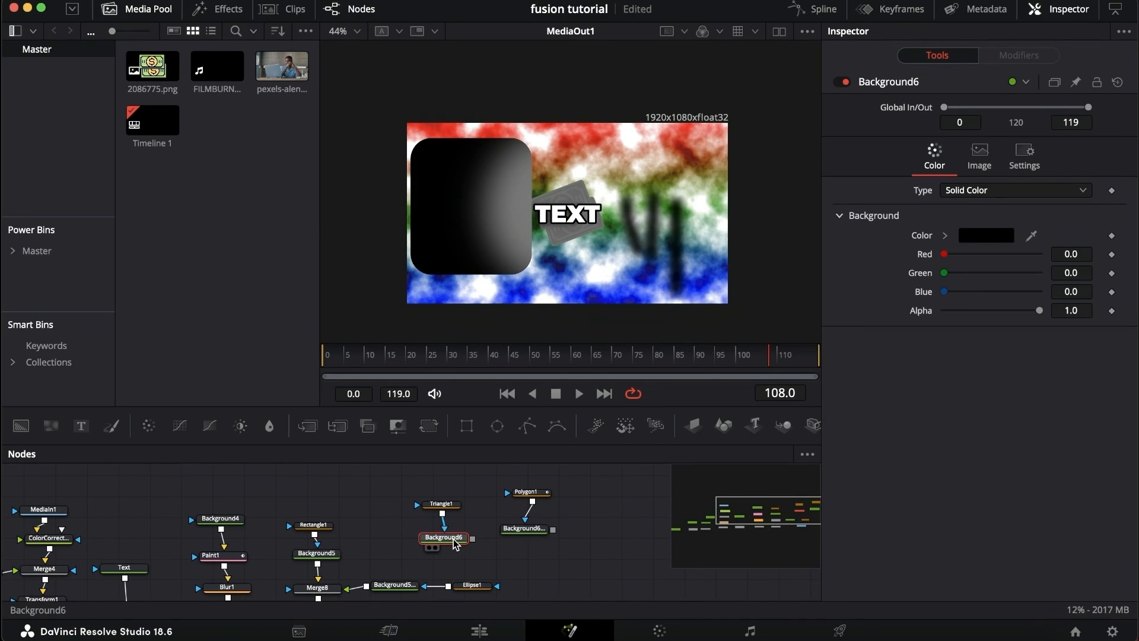
key(1)
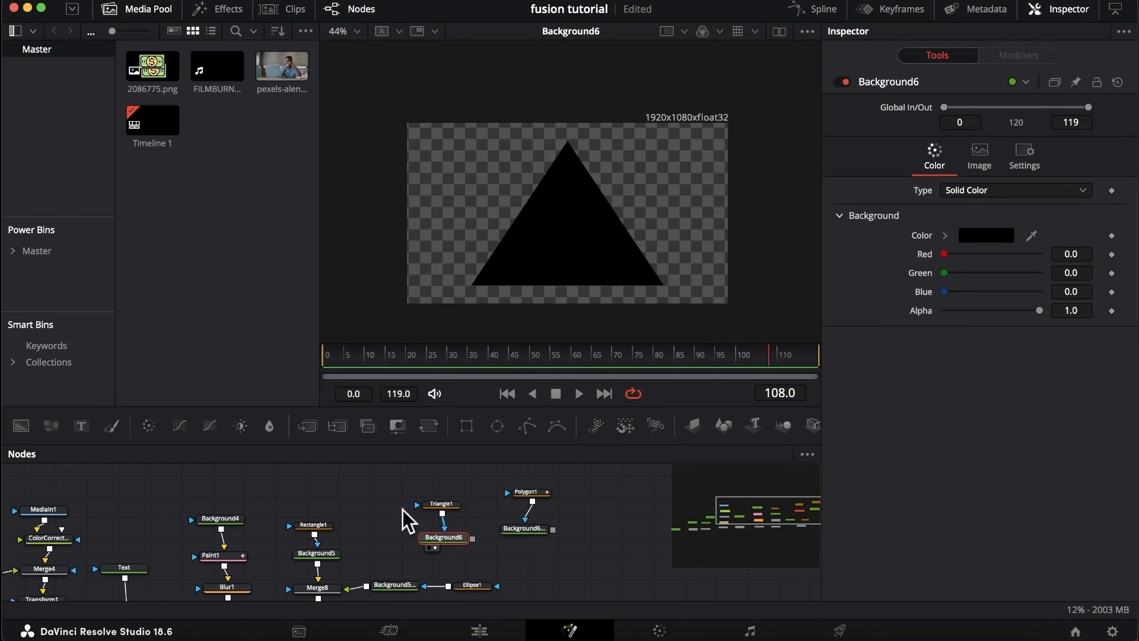
- Reshape Triangle1 with Point 1 at X 0.264, Y 0.111, Point 2 at X 0.633 and Point 3 at X 0.549
click(441, 503)
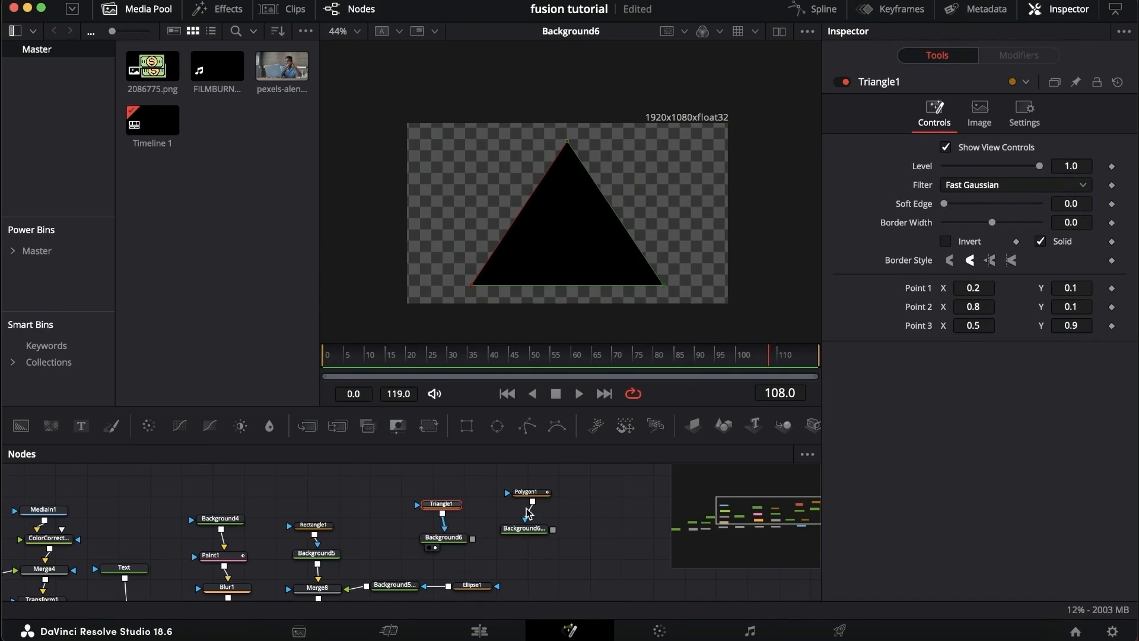
drag(977, 327, 982, 290)
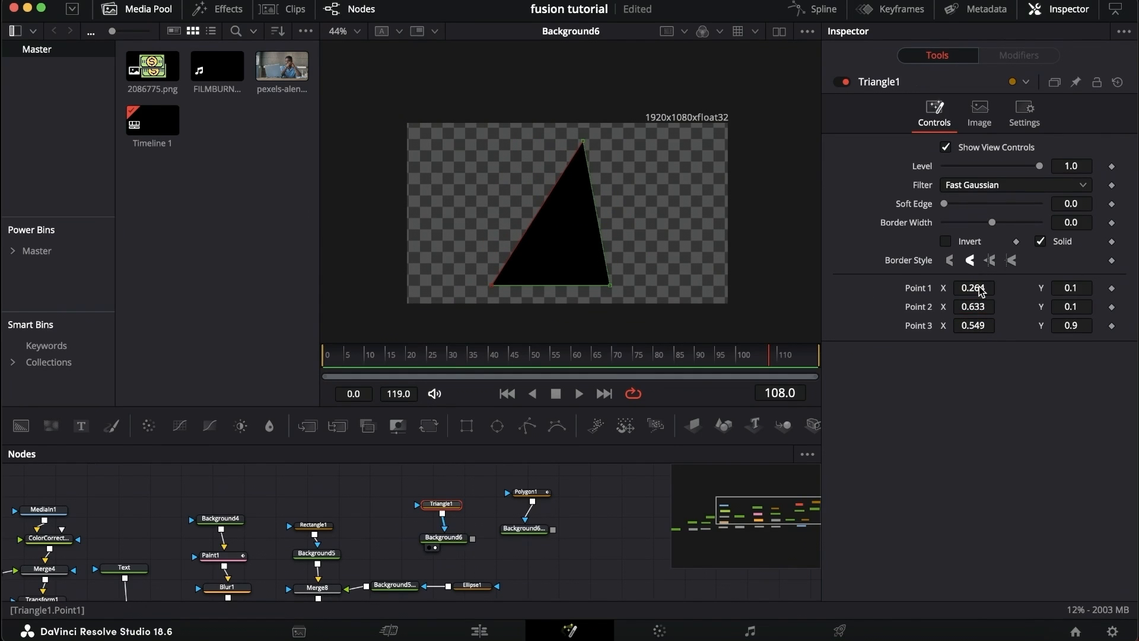
drag(1074, 285, 1078, 285)
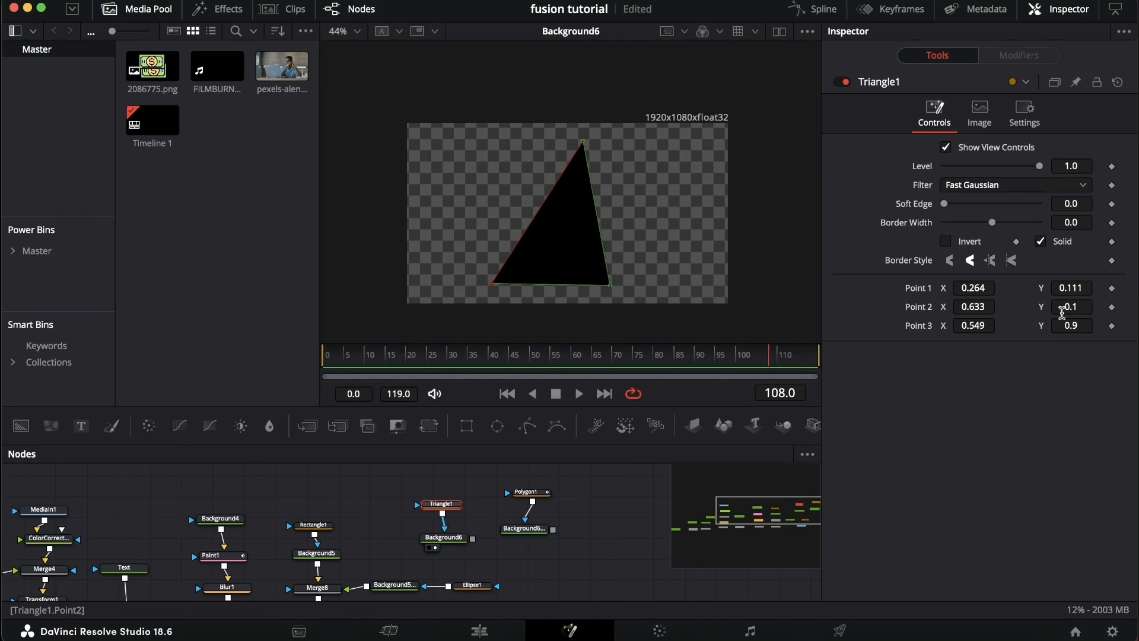
- Display the Polygon1-masked Background6_1 in the viewer and reposition it beneath the Polygon1 node
click(525, 529)
click(512, 540)
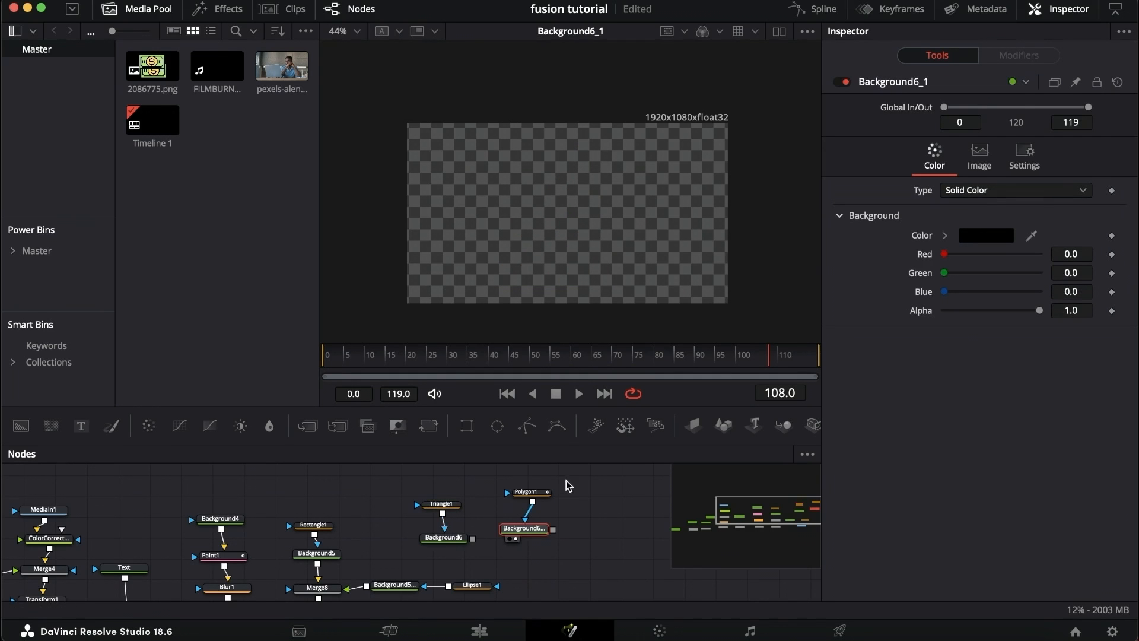
click(541, 493)
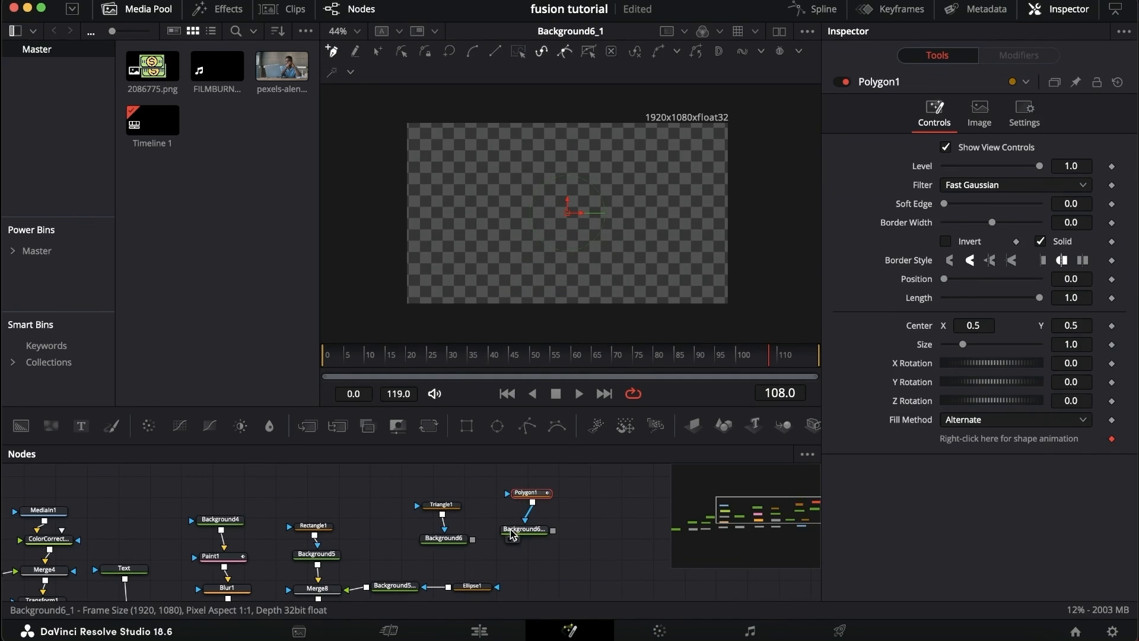
drag(539, 532, 549, 531)
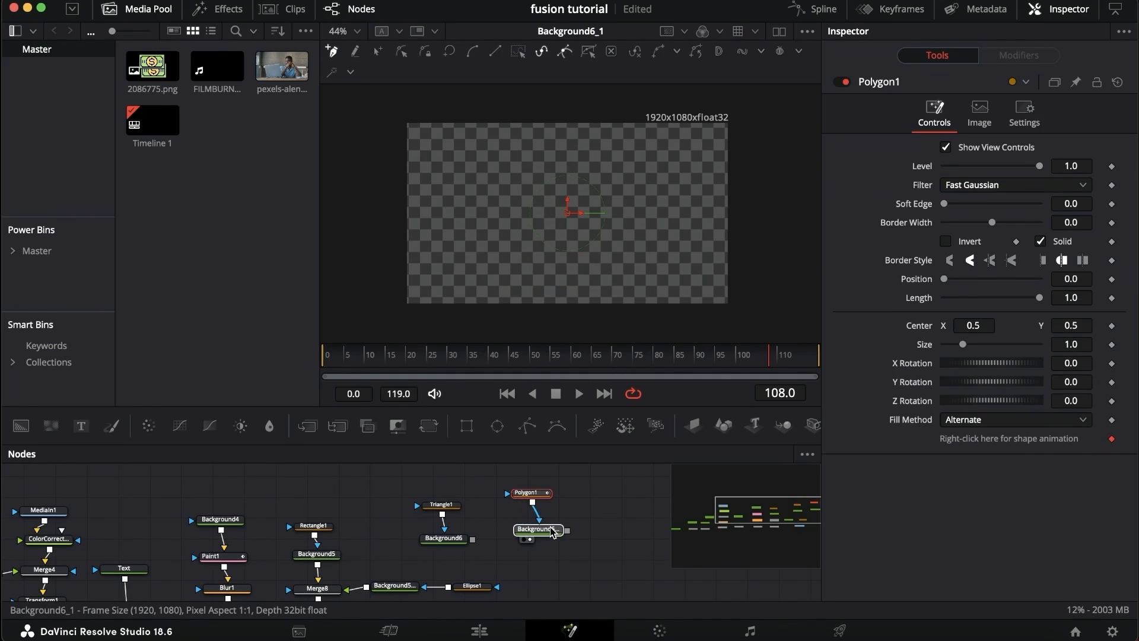
- Draw the Polygon1 mask in the viewer as a closed four-point trapezoid and pull its lower-right corner slightly outward
click(534, 493)
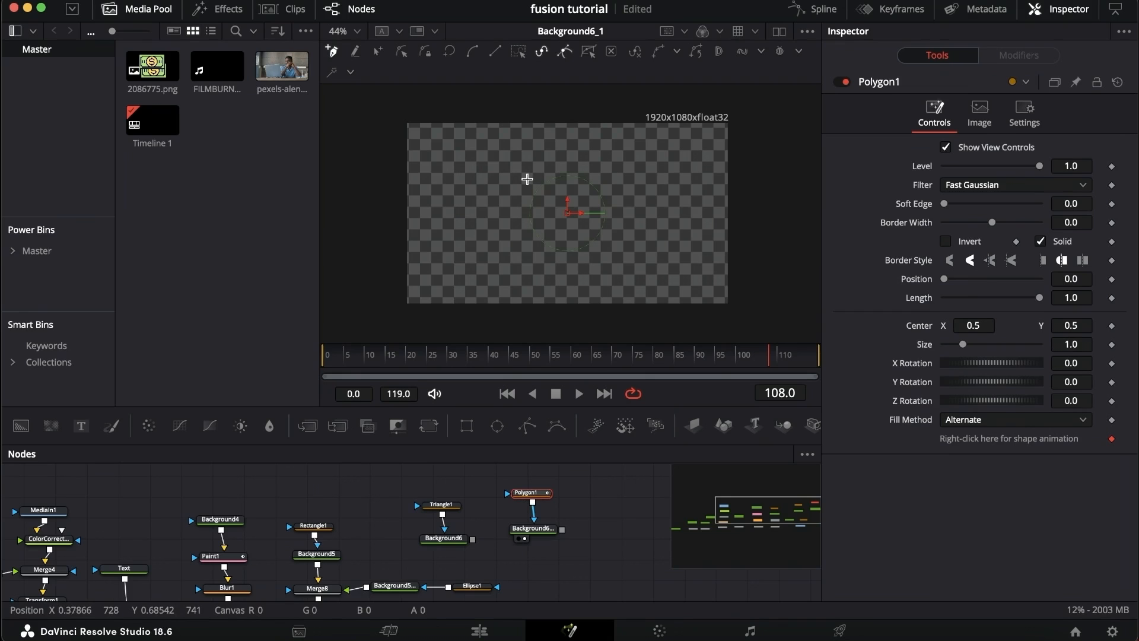
click(441, 260)
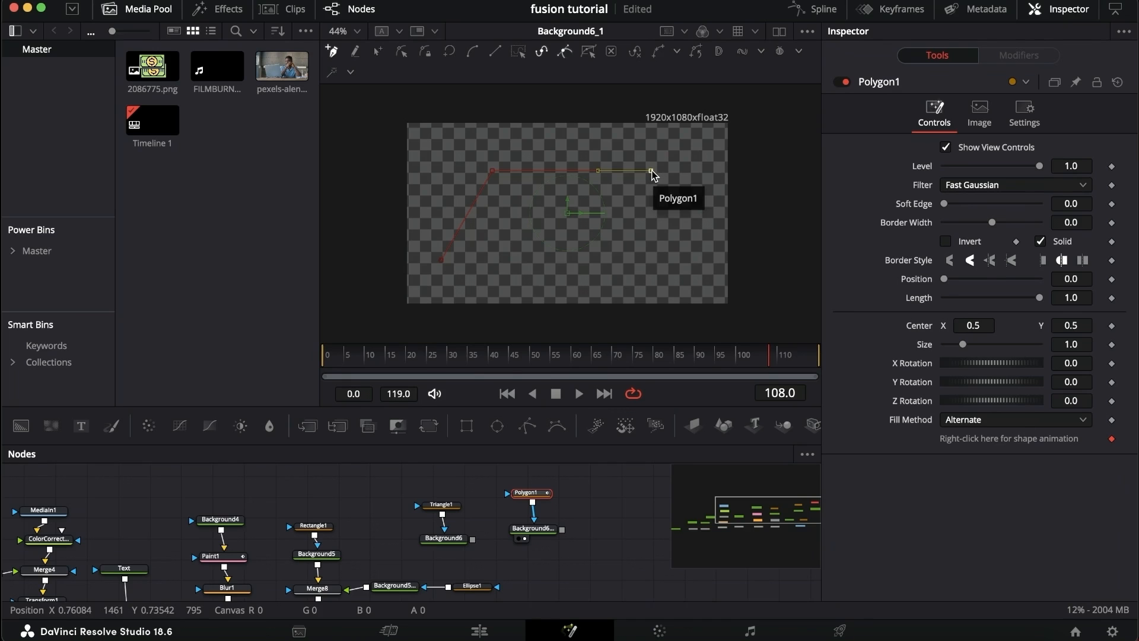
drag(651, 172, 626, 172)
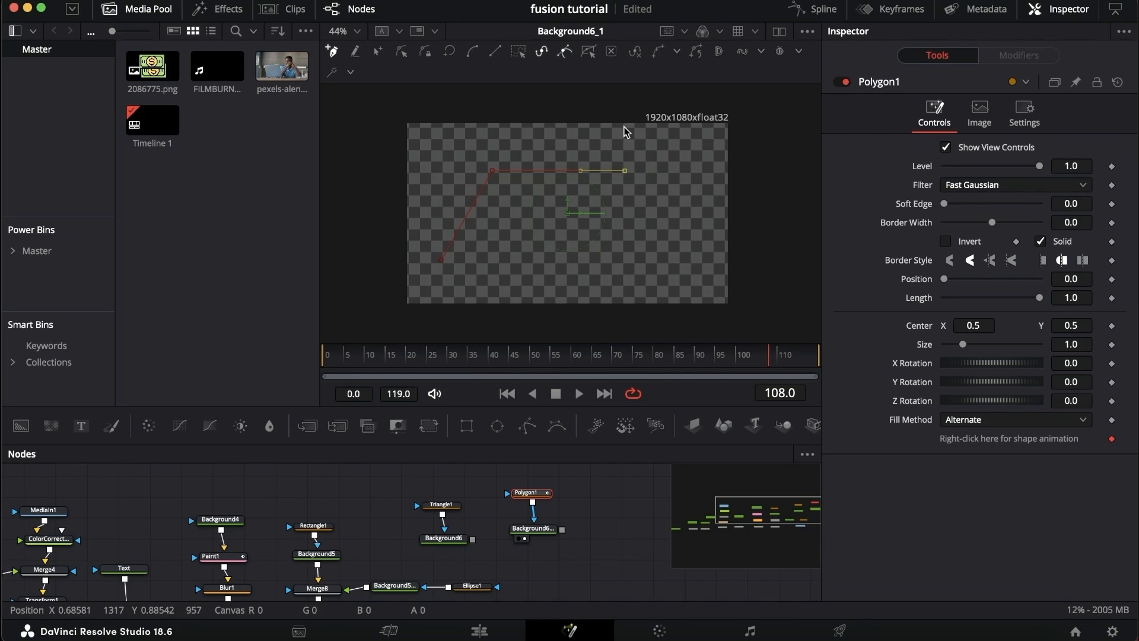
drag(626, 131, 618, 217)
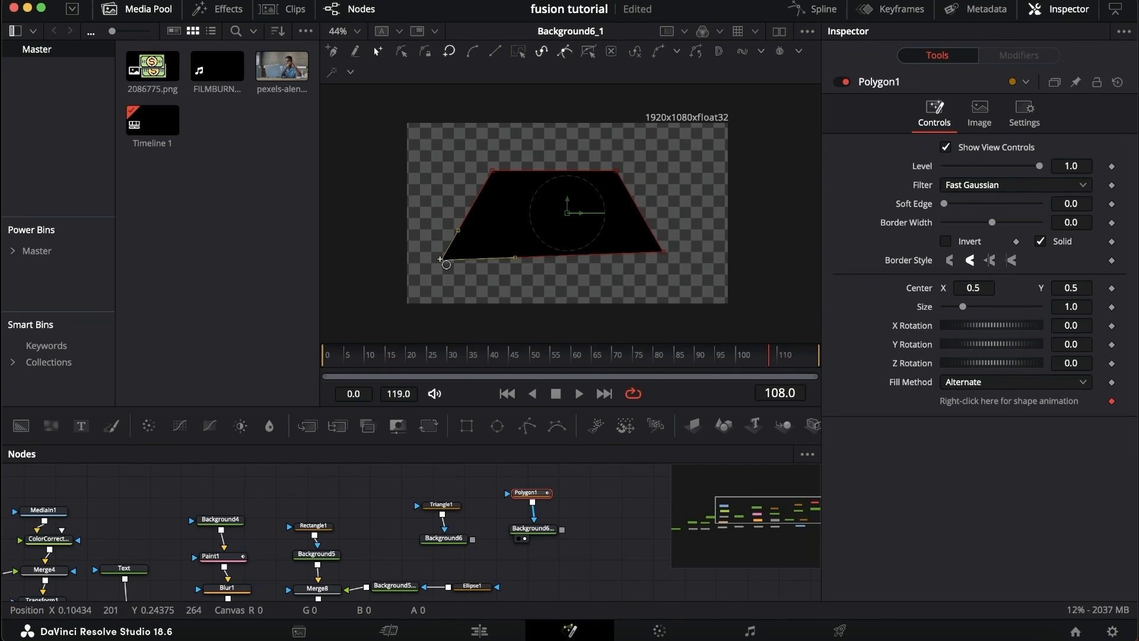
click(661, 252)
drag(664, 253, 675, 263)
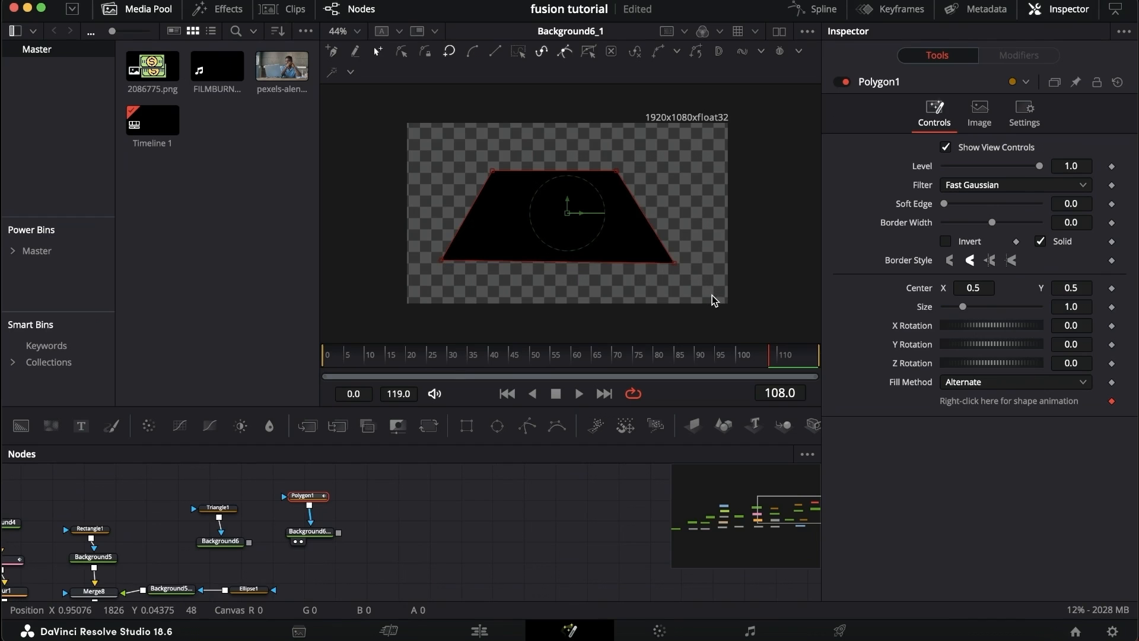
- Select all of the Polygon1 points, smooth them into curves, and return them to straight segments
drag(724, 300, 407, 122)
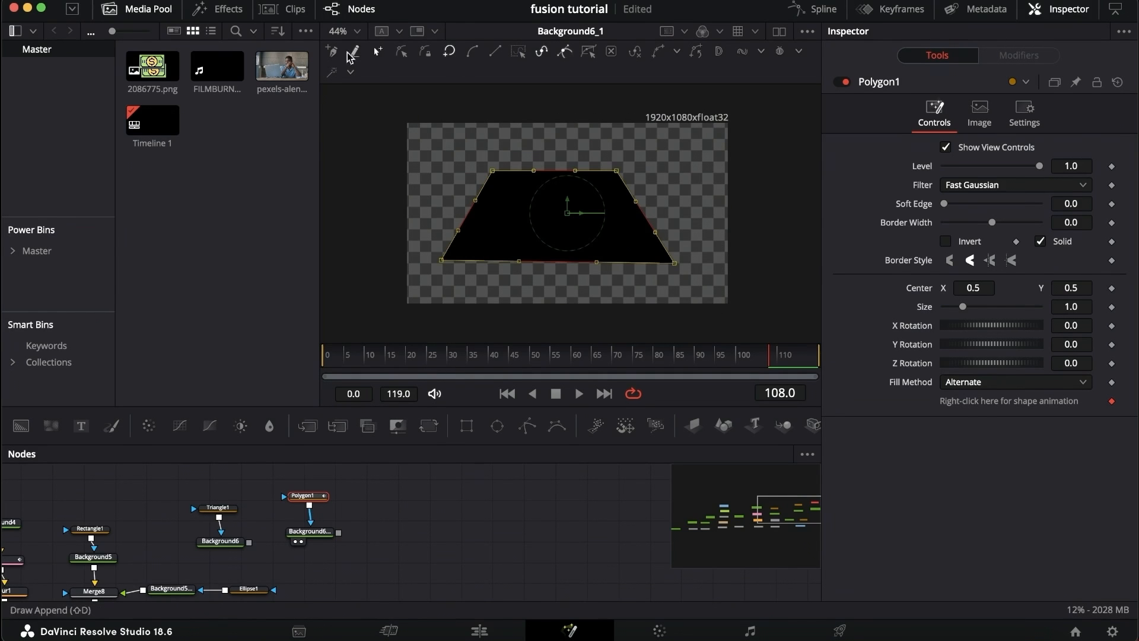
click(471, 53)
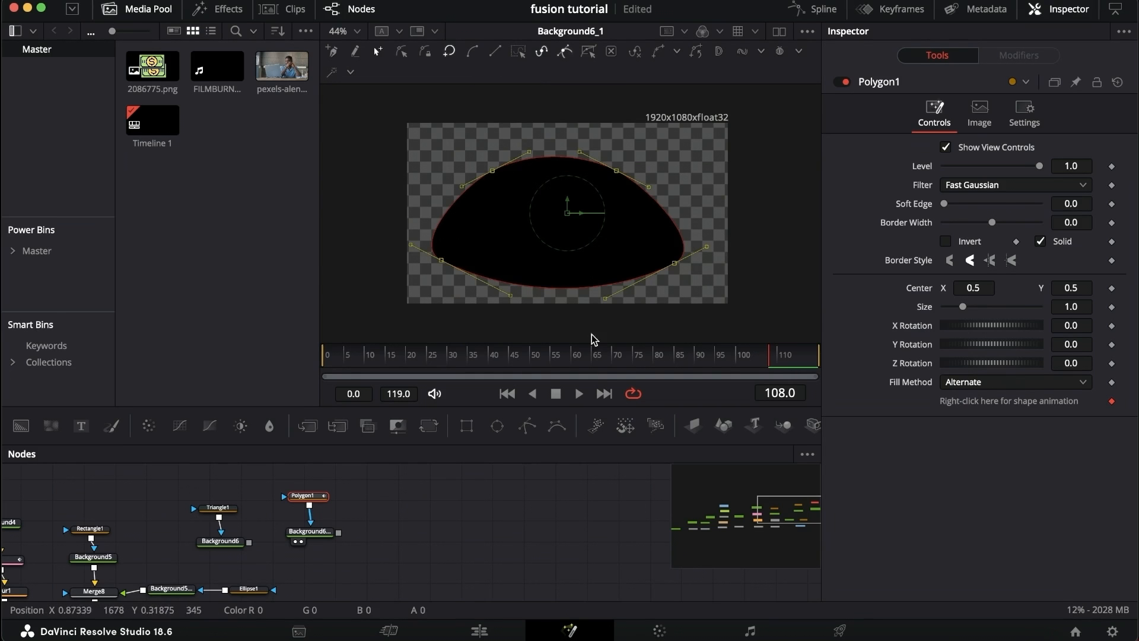
click(496, 54)
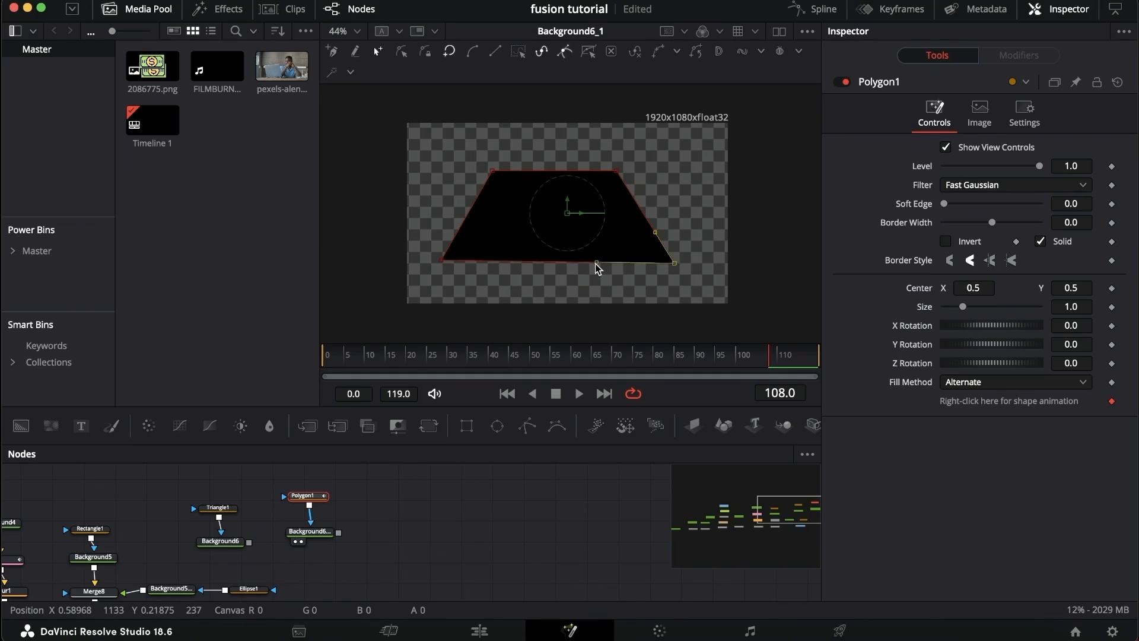
- Bend the edges around Polygon1's lower-right corner into curves using that point's two Bezier handles, and deselect the mask
drag(596, 263, 669, 301)
drag(669, 296, 634, 312)
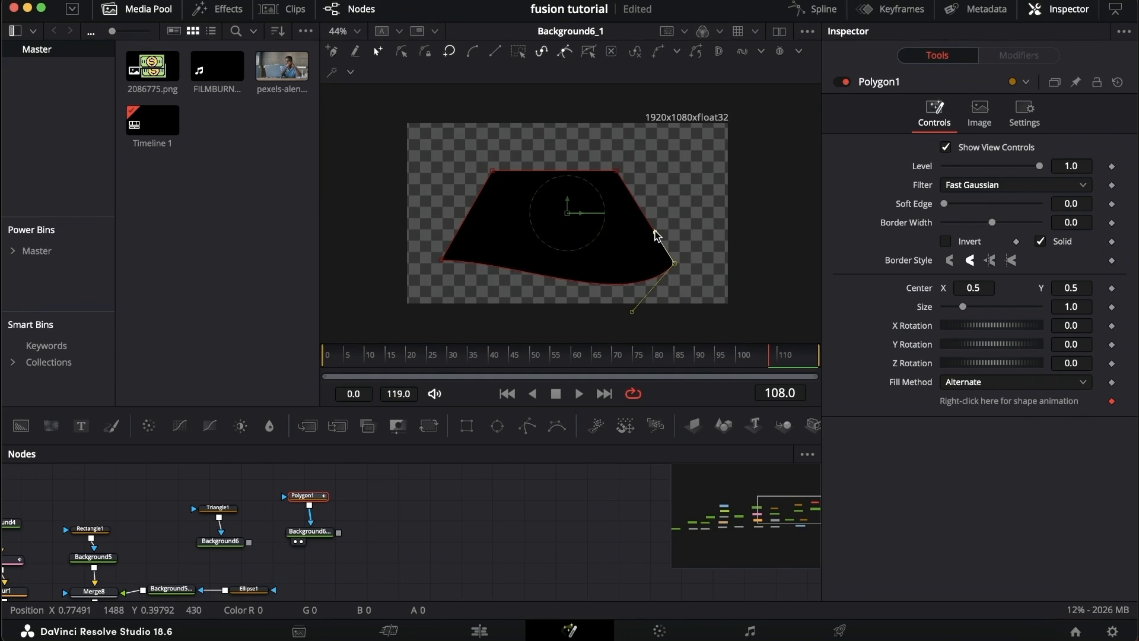
drag(655, 232, 656, 233)
drag(655, 233, 680, 210)
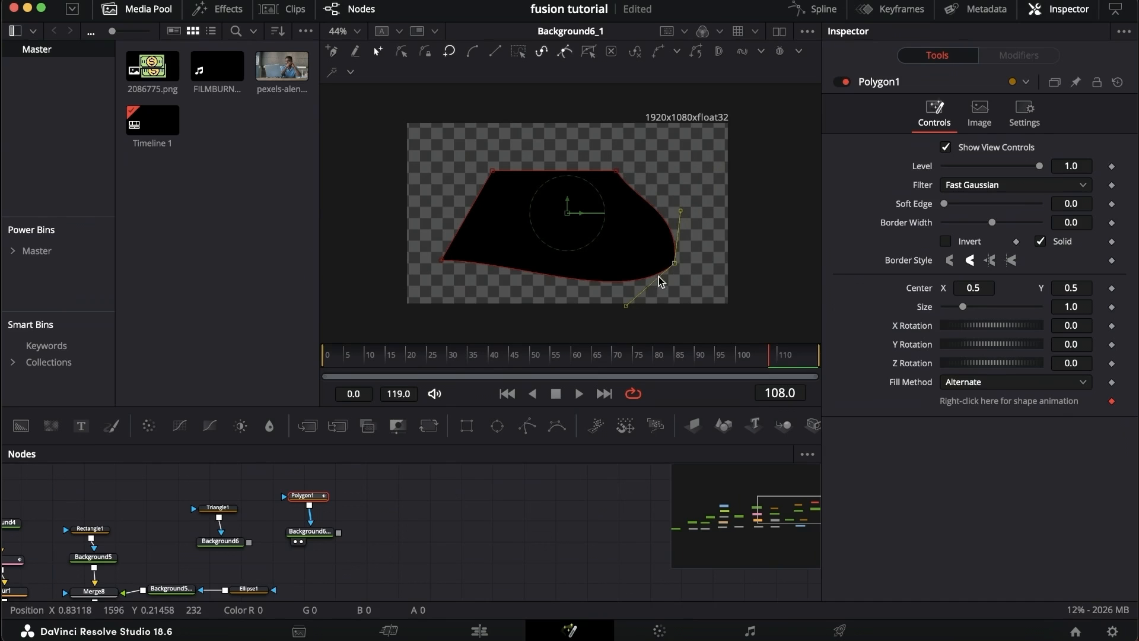
scroll(378, 554, down, 4)
scroll(379, 554, up, 4)
click(379, 552)
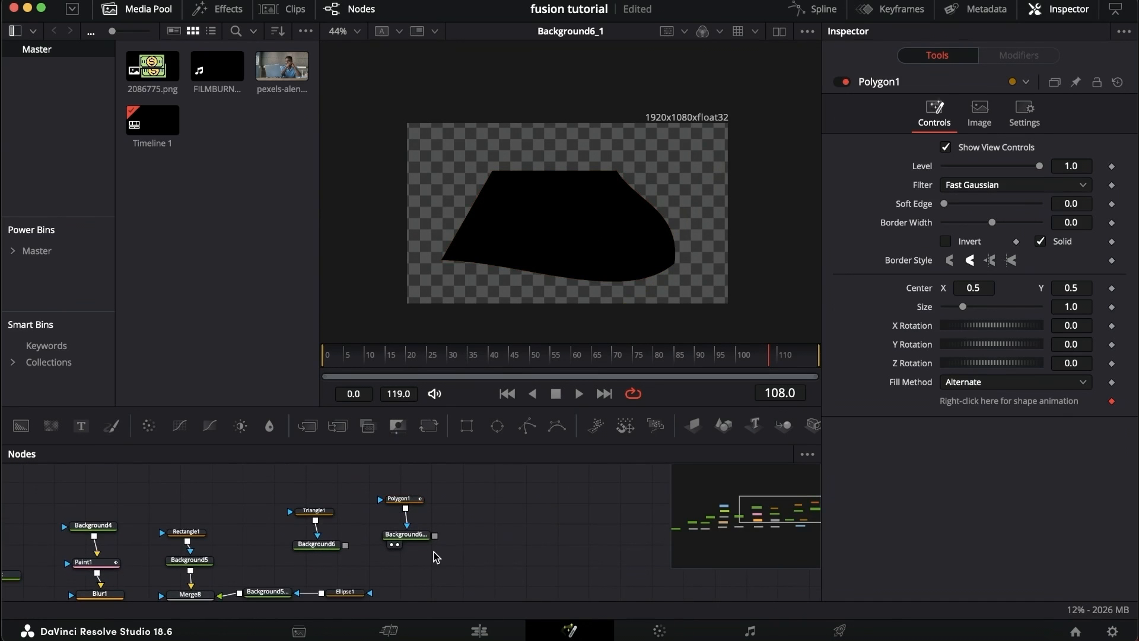
- Add a BSpline mask node and connect it to a pasted copy of the polygon's Background node
scroll(434, 557, down, 3)
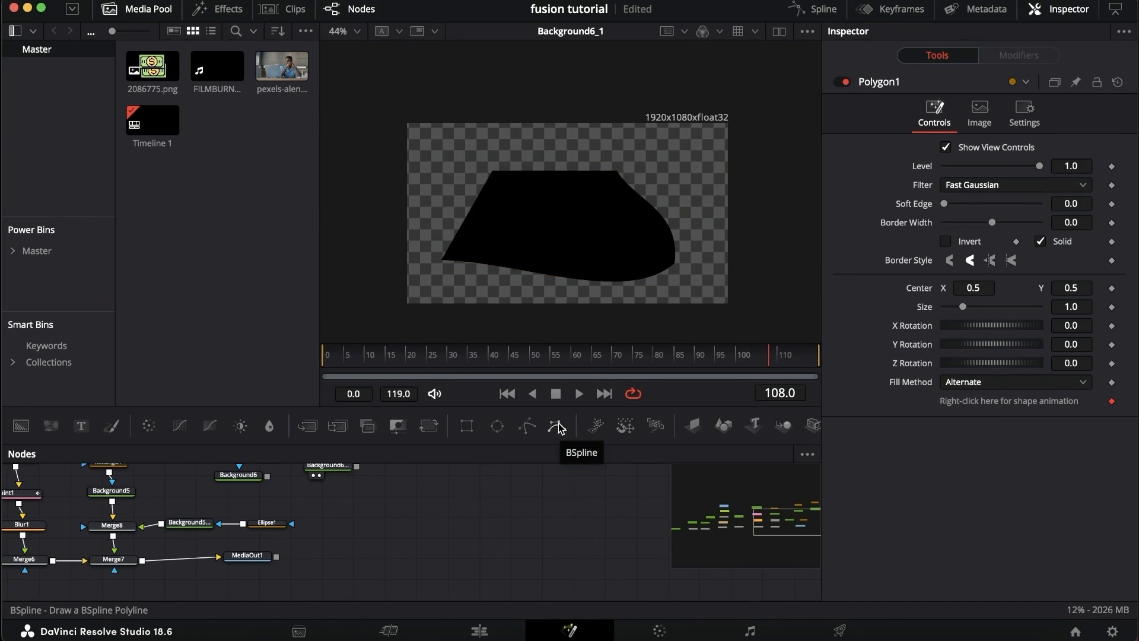
drag(559, 429, 424, 497)
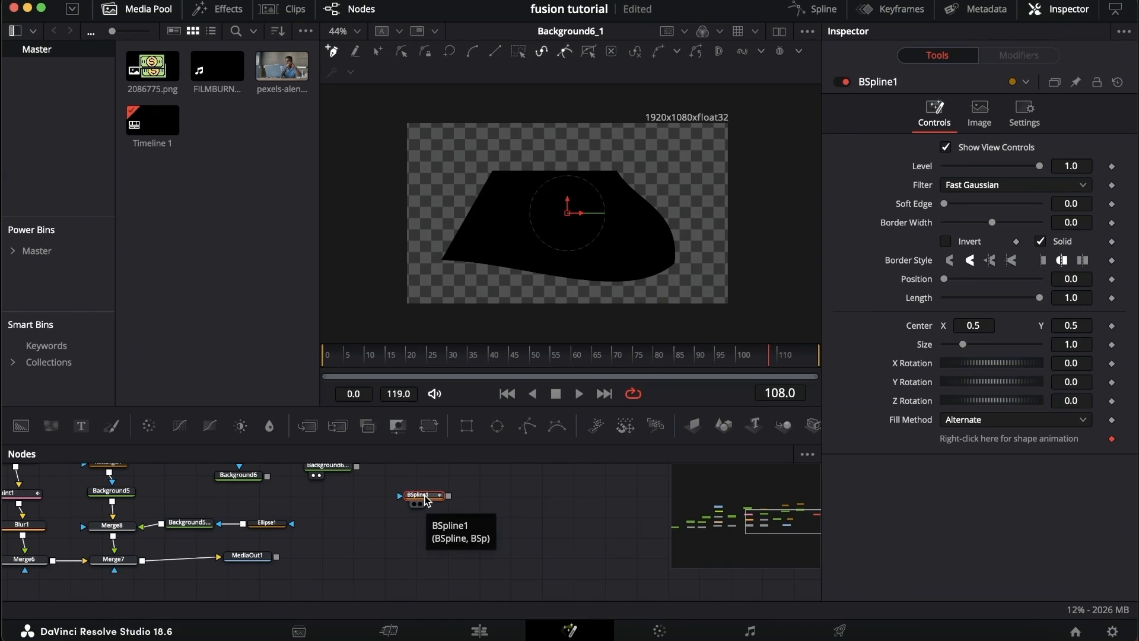
scroll(425, 499, up, 3)
click(356, 544)
key(super+v)
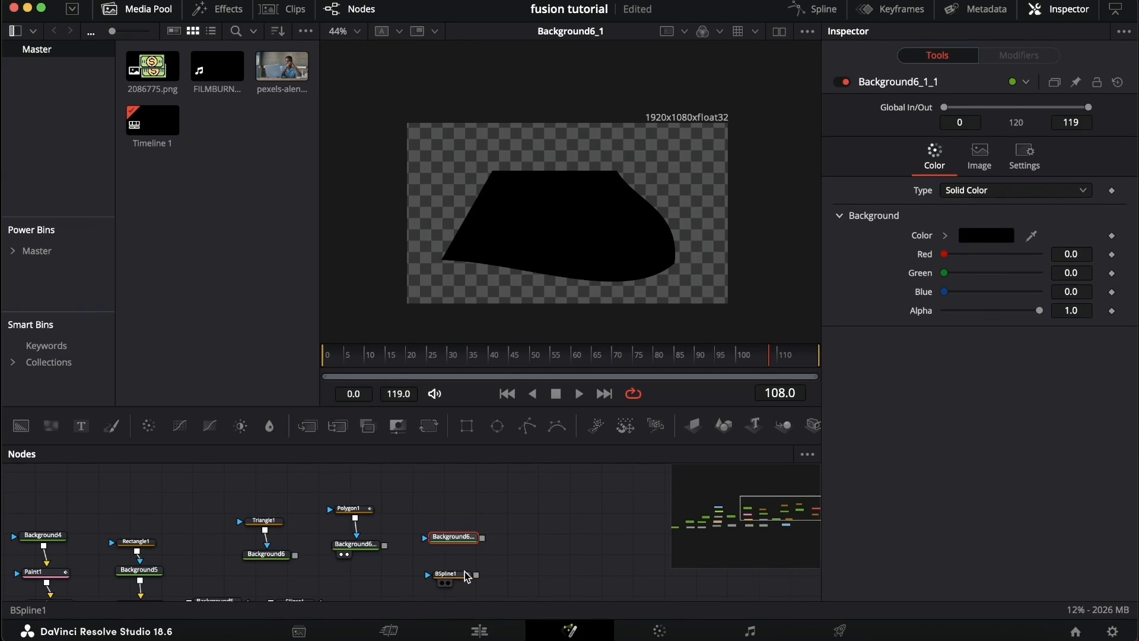
drag(466, 576, 461, 537)
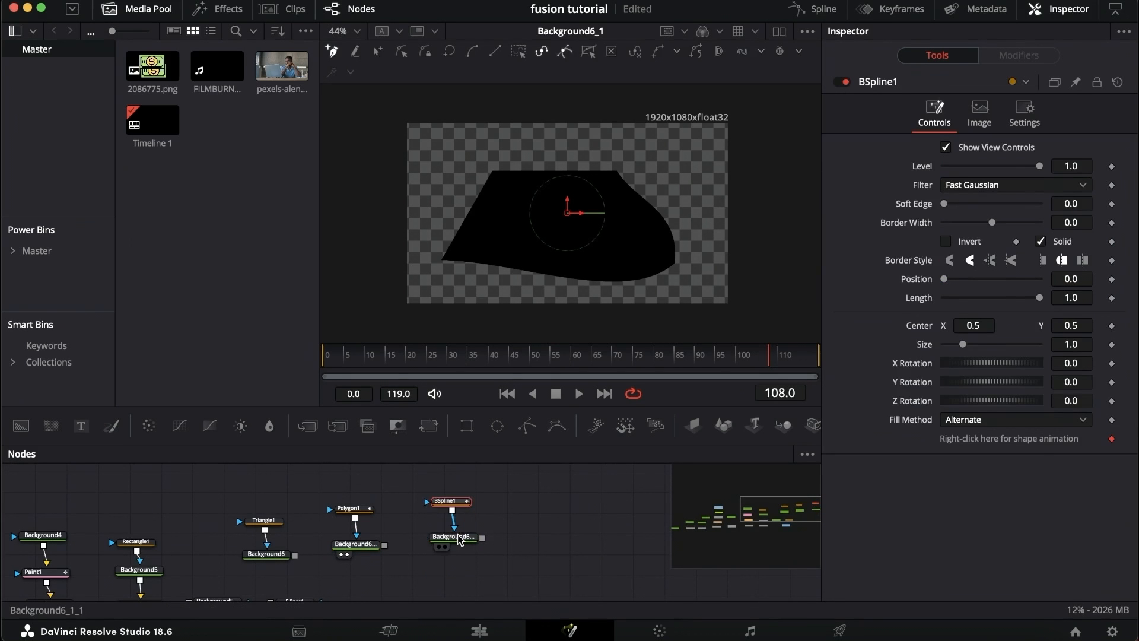
- Display the BSpline1-masked Background6_1_1 in the viewer and draw a closed five-point B-spline shape across the middle of the frame
click(470, 543)
key(1)
click(451, 501)
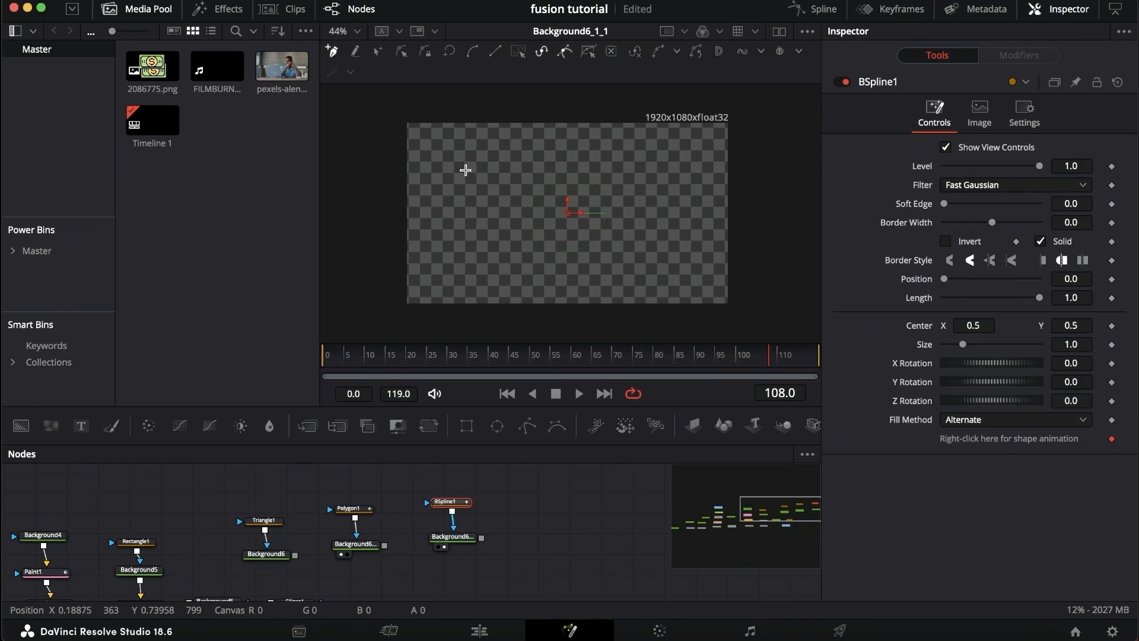
click(459, 189)
click(628, 185)
click(648, 221)
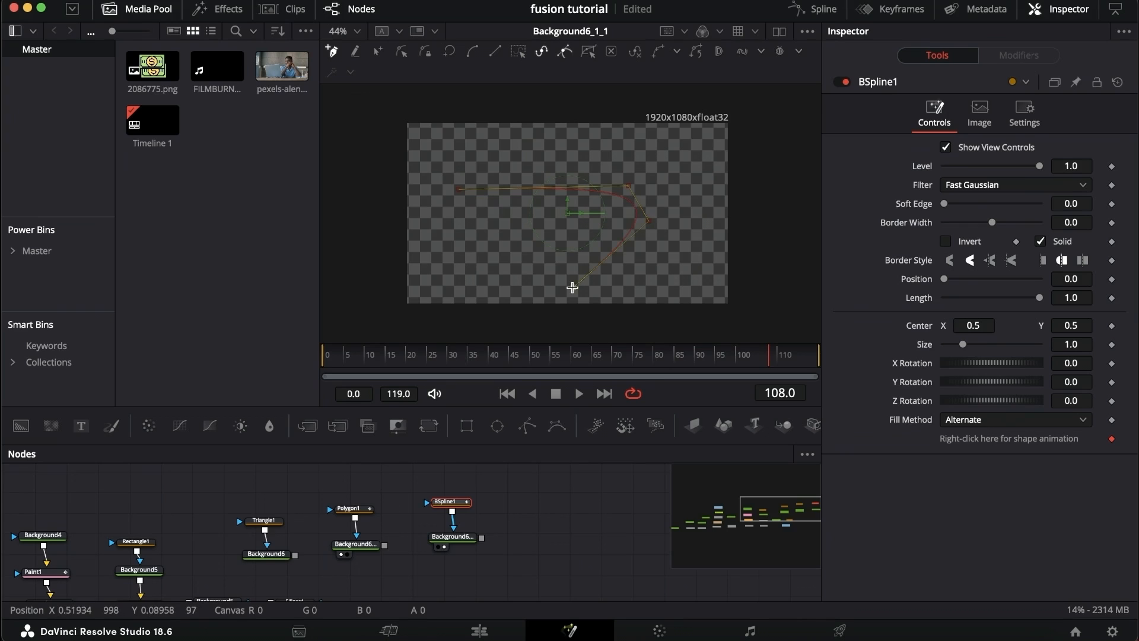
click(573, 287)
click(462, 249)
click(459, 189)
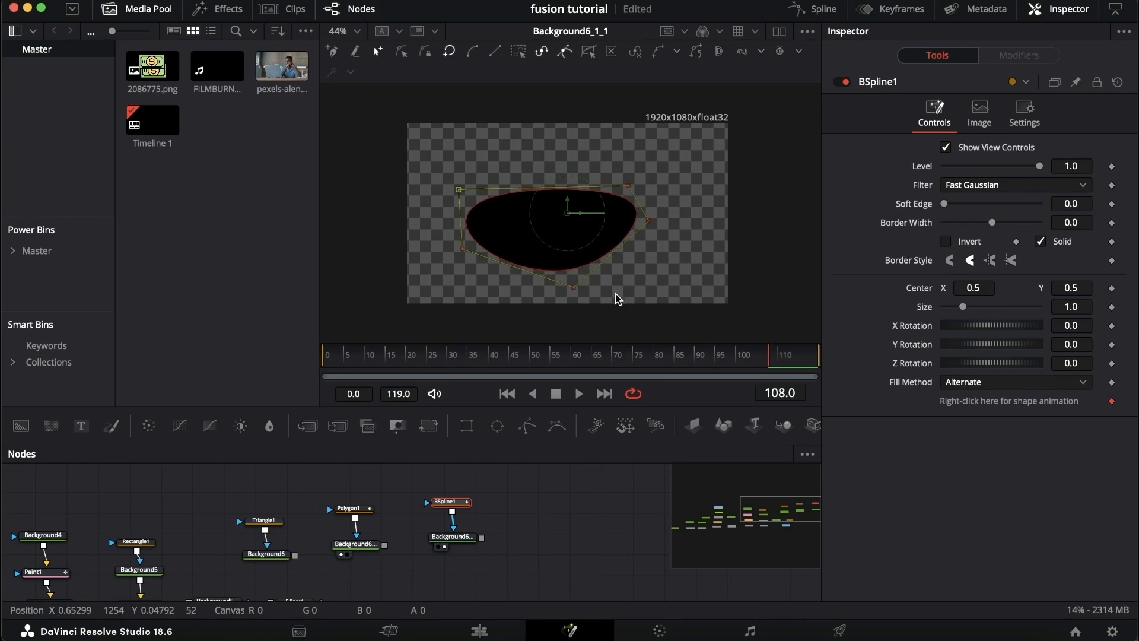
- Move the B-spline's two upper points outward and set its rotation to X -26.1, Y -73.0 and Z -172.2
drag(628, 185, 579, 128)
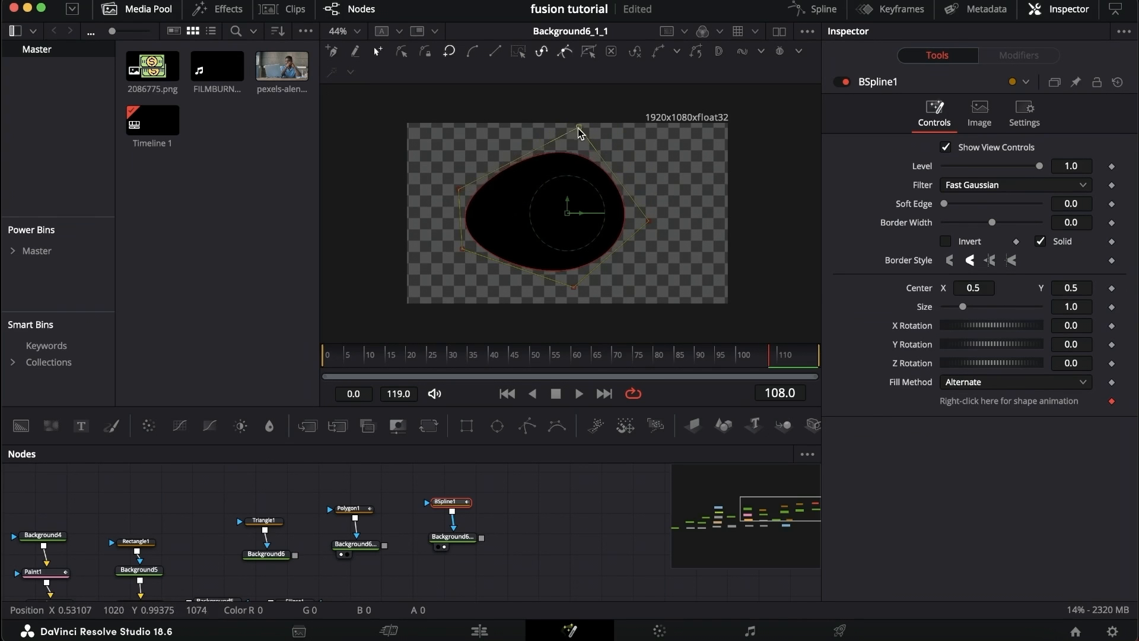
drag(458, 189, 444, 169)
mouse_move(944, 204)
mouse_down()
mouse_move(971, 204)
mouse_move(941, 208)
mouse_up()
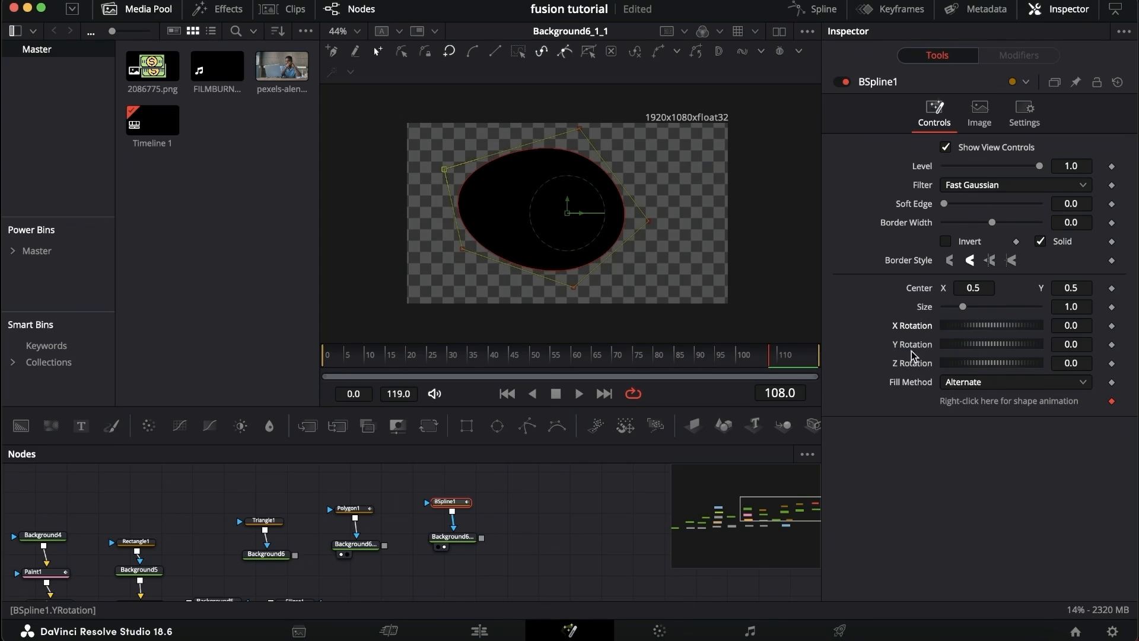
drag(999, 330, 969, 363)
- Delete the Triangle1, Polygon1 and BSpline1 masks with their Background nodes, and display MediaOut1 in the viewer
drag(524, 563, 230, 504)
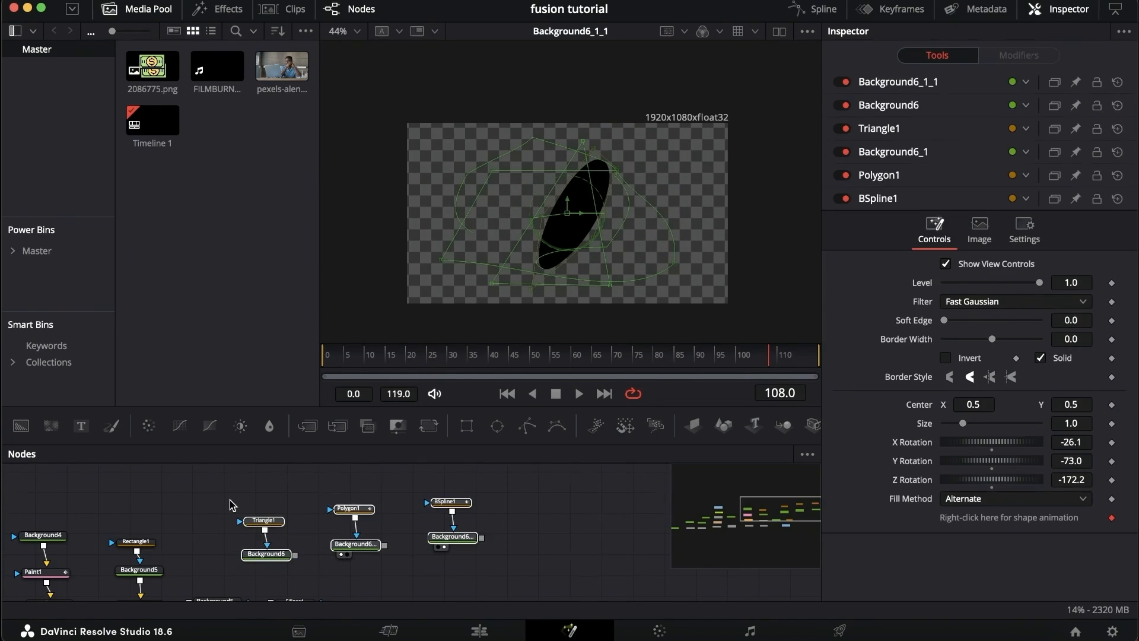
key(BackSpace)
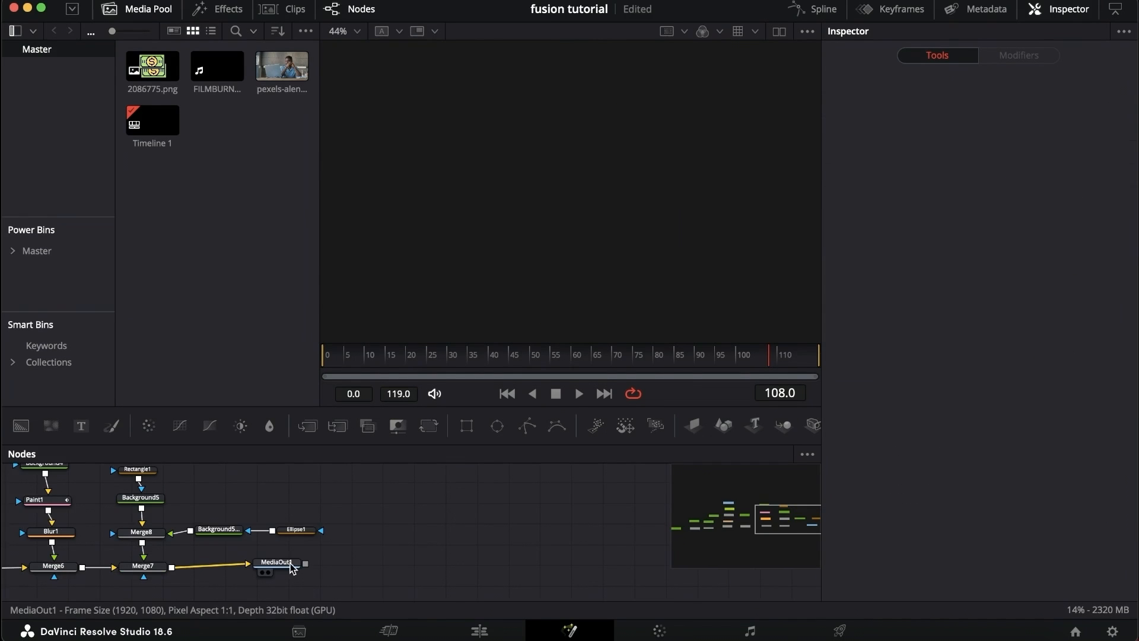
click(291, 564)
key(2)
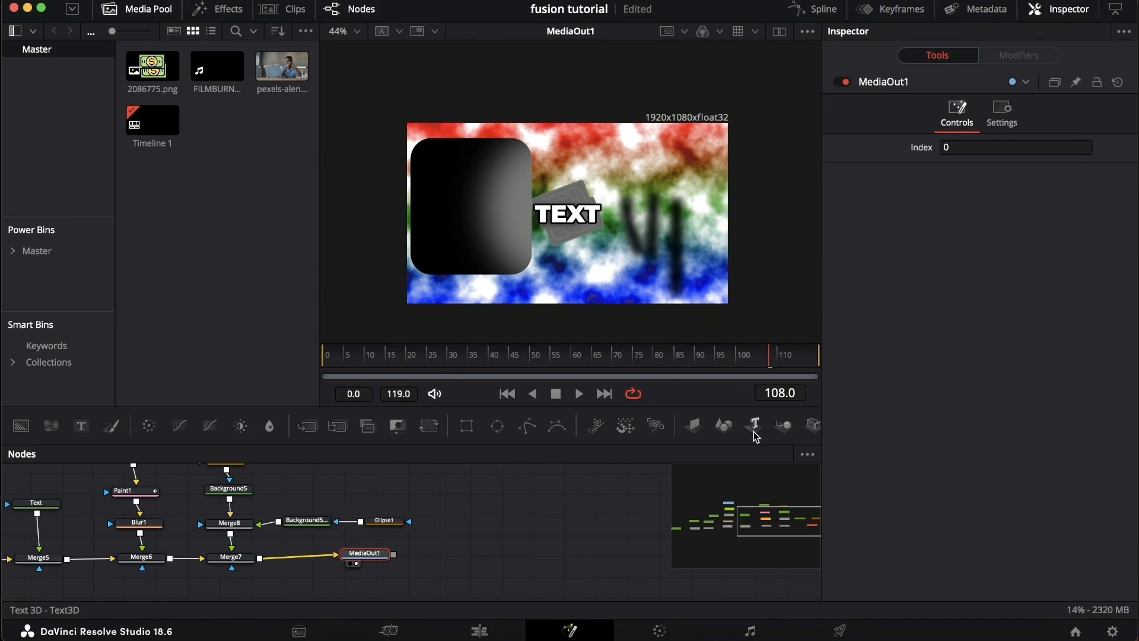
- Hide the Inspector and bring the whole node tree from Background2 to MediaOut1 into view
click(1060, 9)
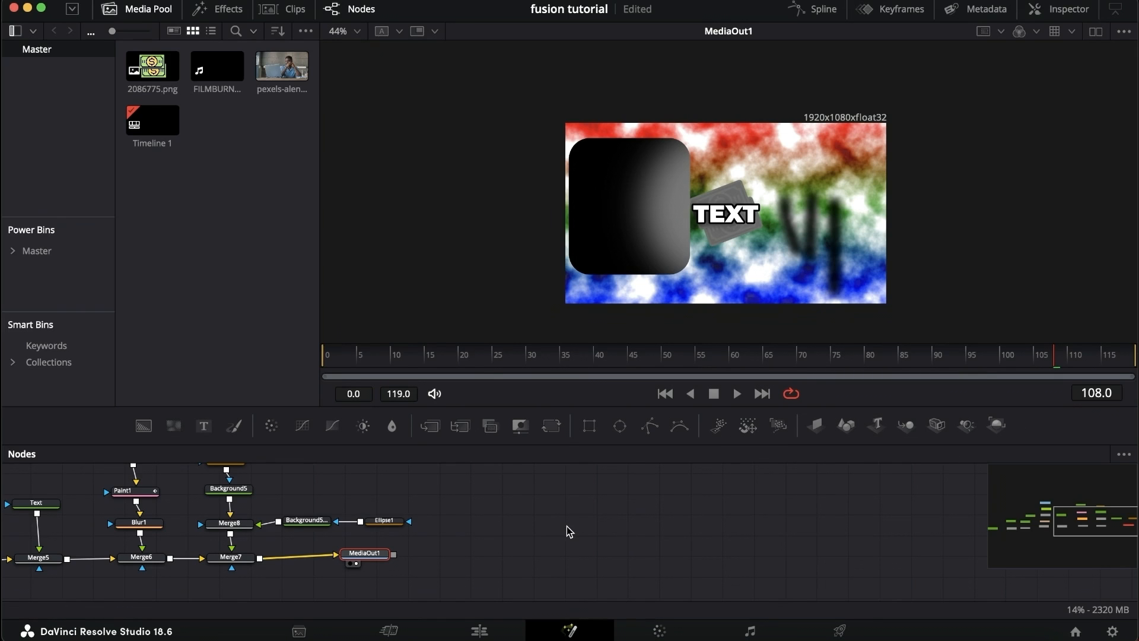
scroll(567, 526, left, 5)
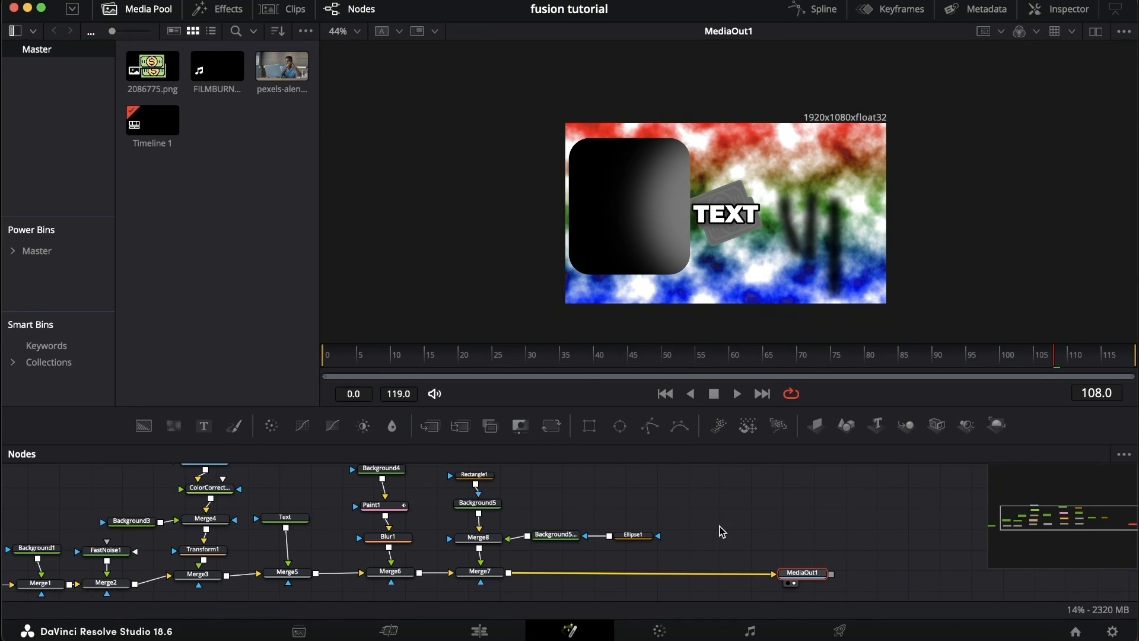
scroll(721, 531, left, 3)
scroll(701, 526, down, 2)
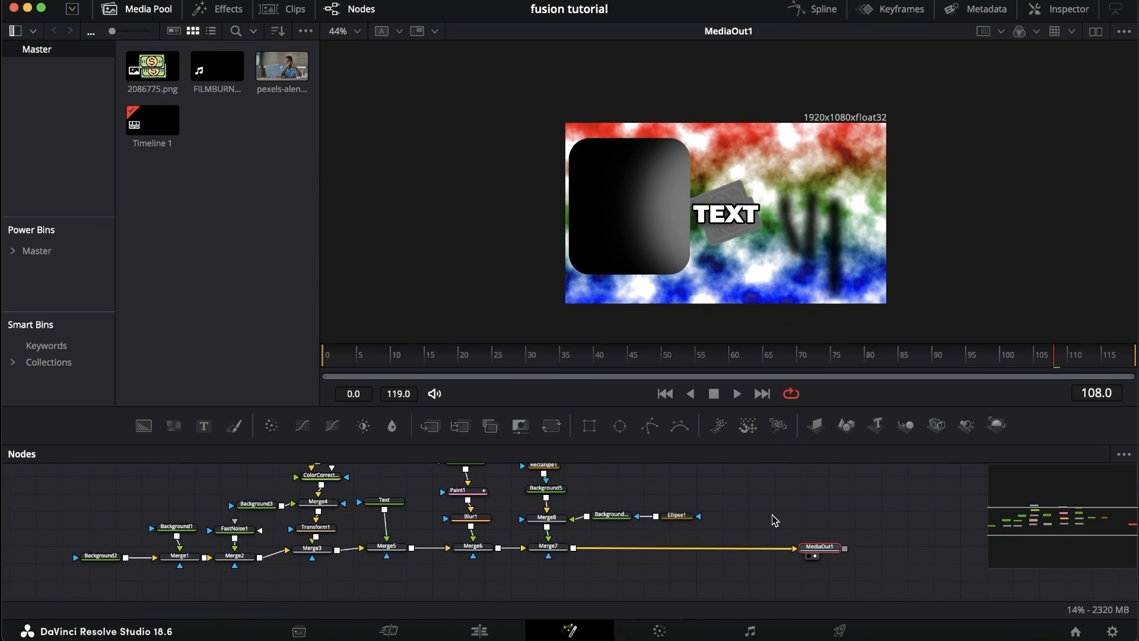
- Open the Select Tool list, clear its search text, and browse the available nodes
key(shift+space)
text(tri)
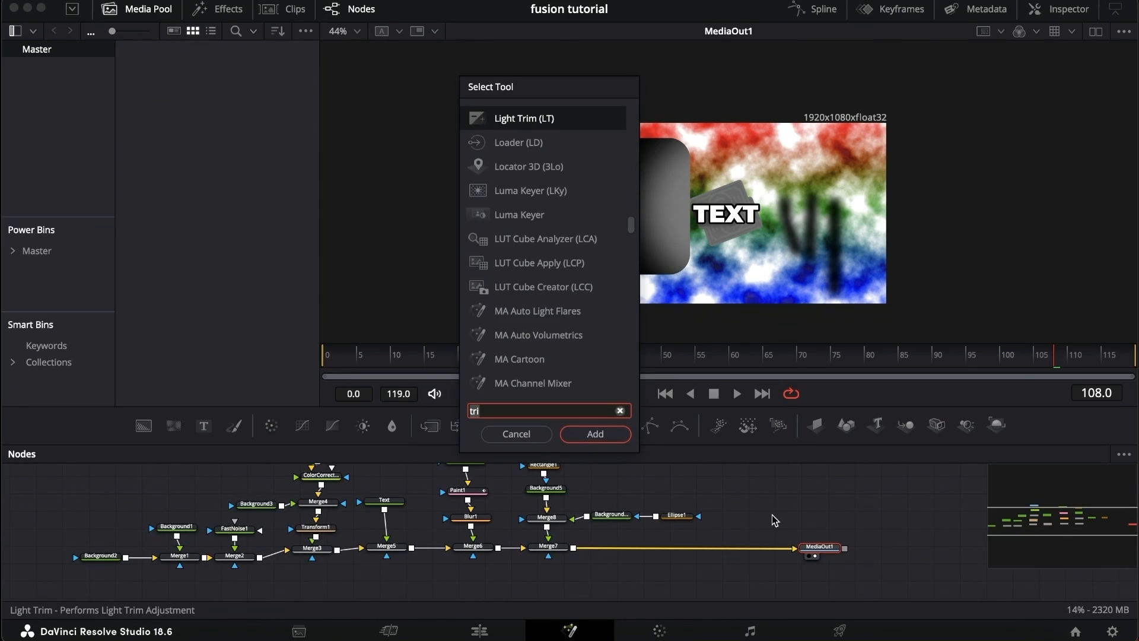
click(620, 411)
scroll(552, 339, down, 4)
scroll(552, 339, down, 20)
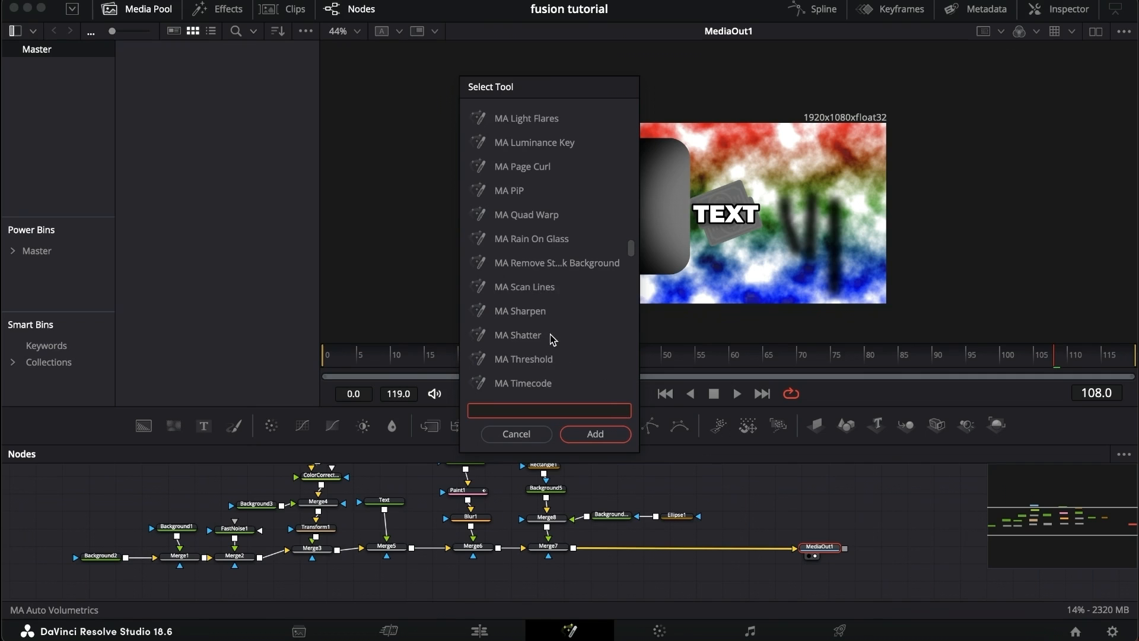
scroll(552, 337, up, 20)
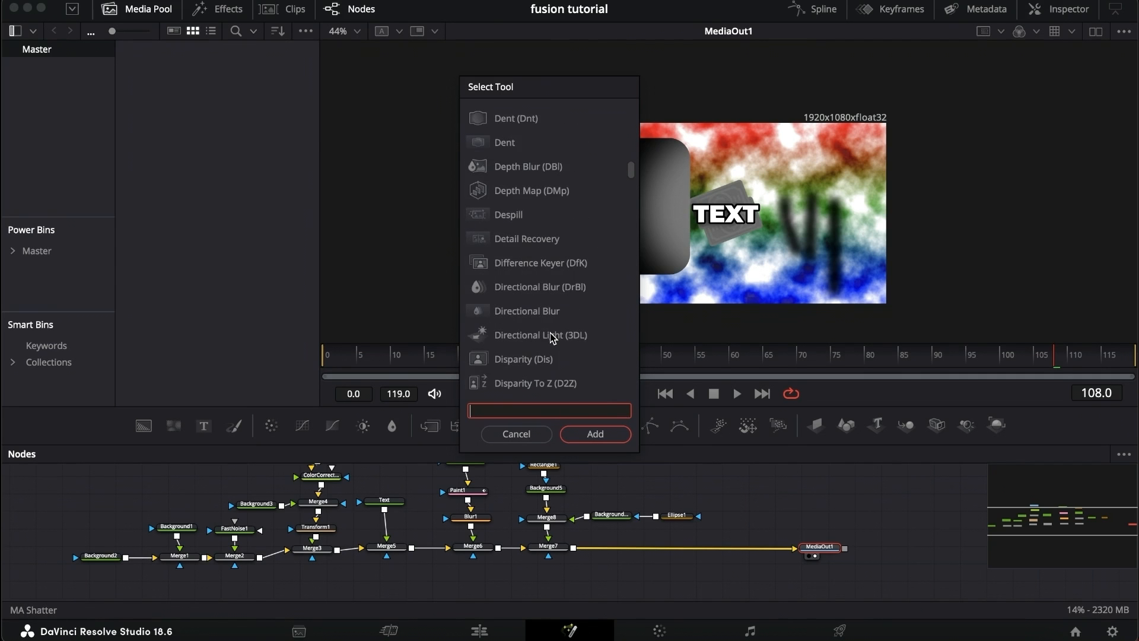
scroll(528, 374, up, 10)
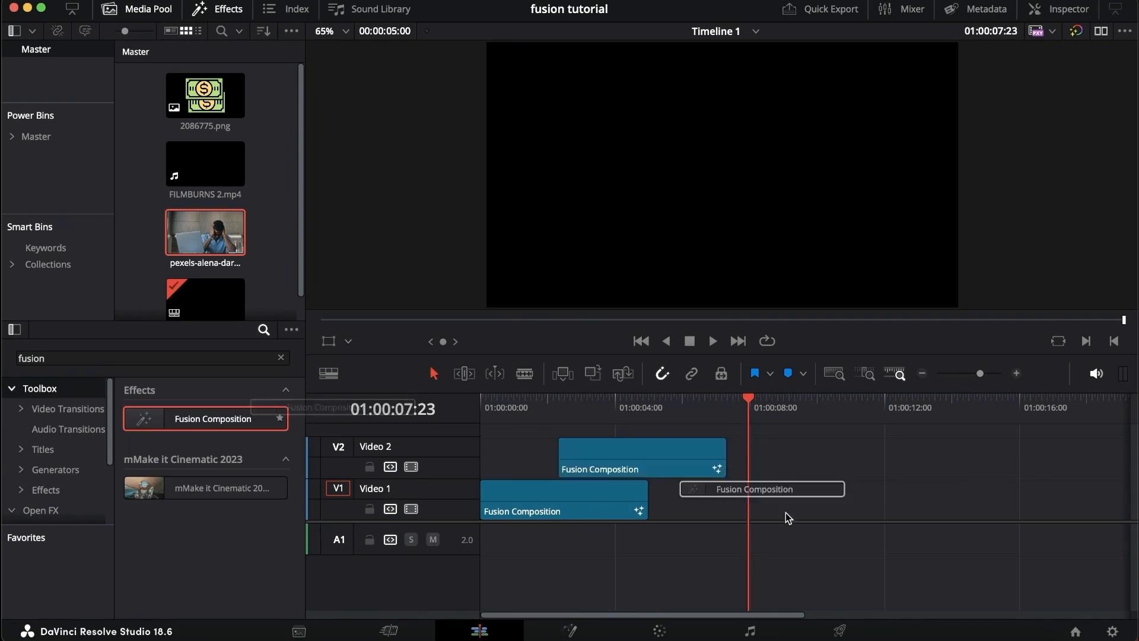
- Add a new Fusion Composition to Video 1 at 01:00:07:23 and open it on the Fusion page
drag(788, 518, 765, 501)
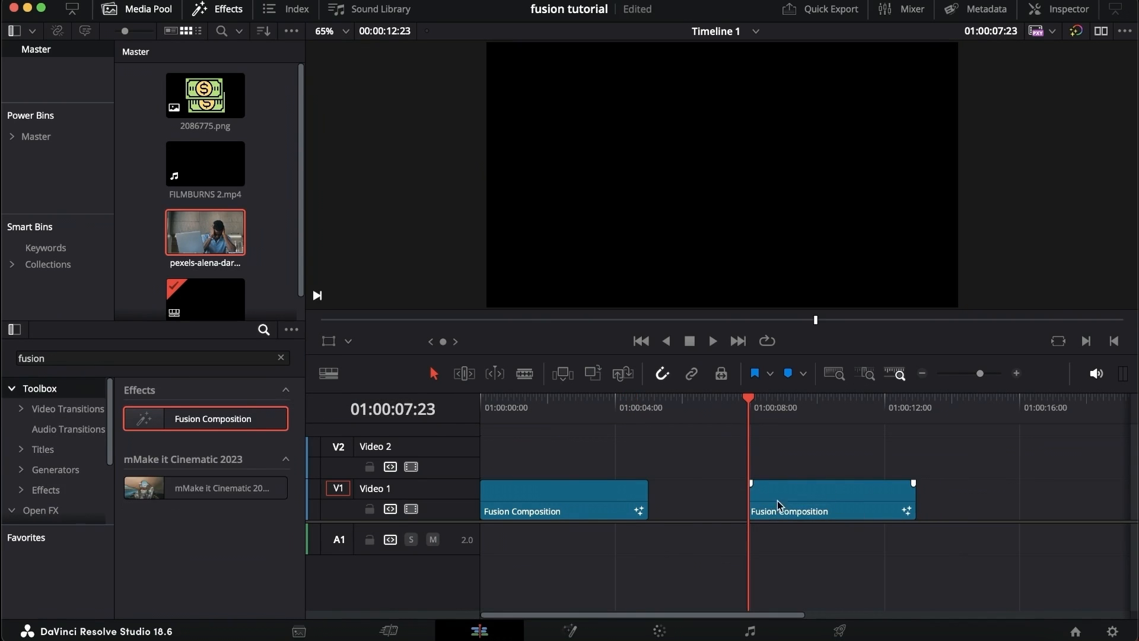
click(553, 627)
- Connect a Background node to MediaOut1 and make it fully transparent with an alpha of 0.0
scroll(401, 532, left, 5)
drag(389, 523, 712, 513)
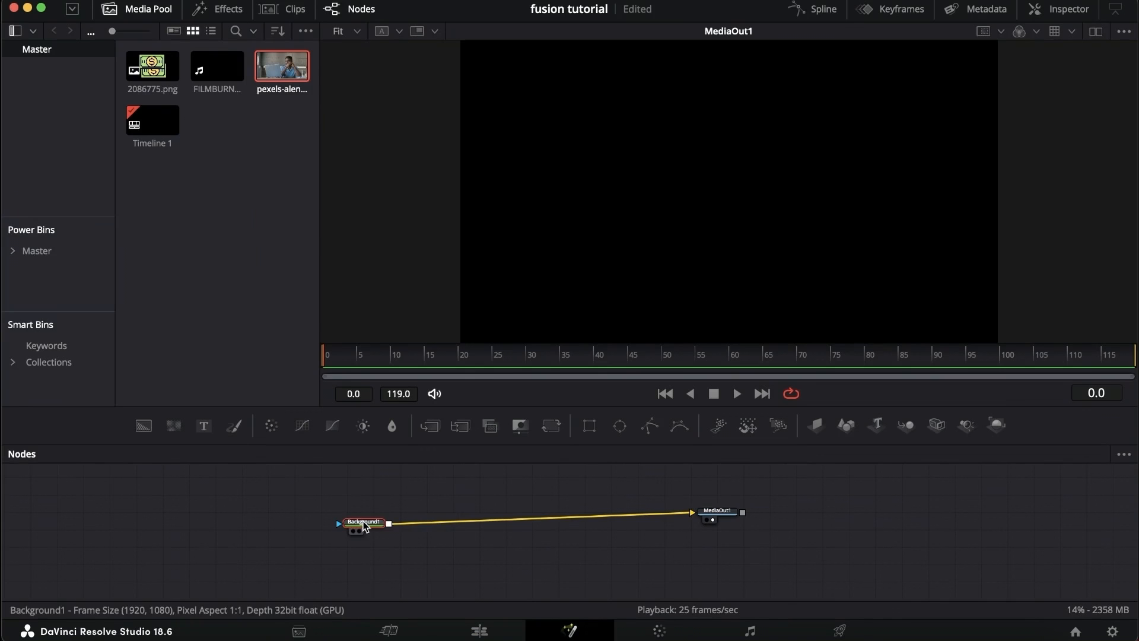
click(1080, 8)
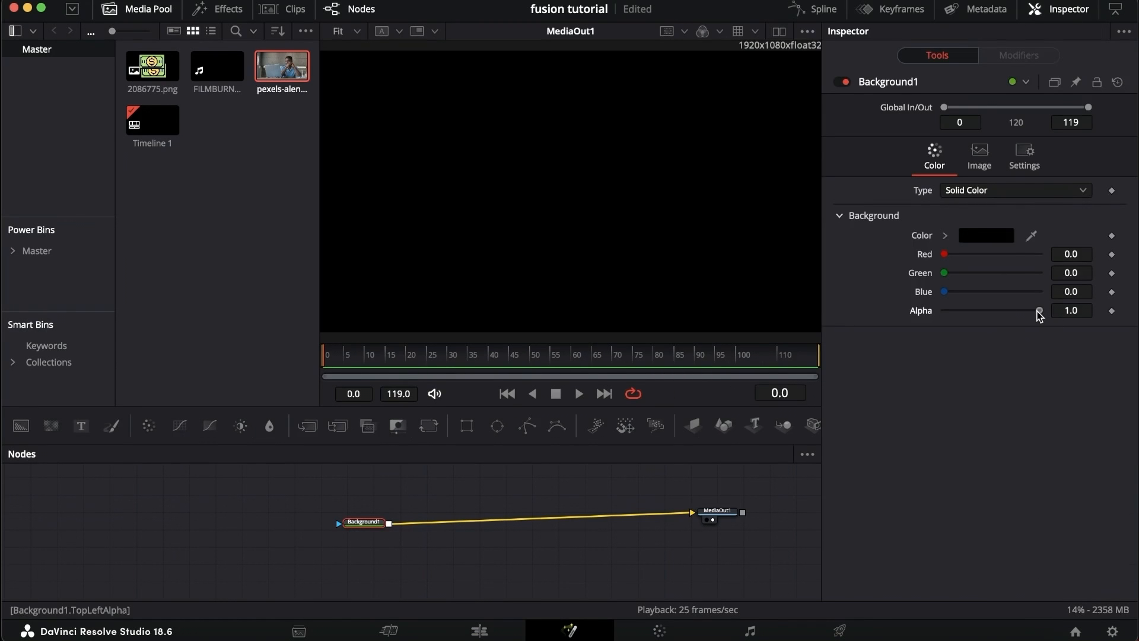
drag(1039, 310, 942, 310)
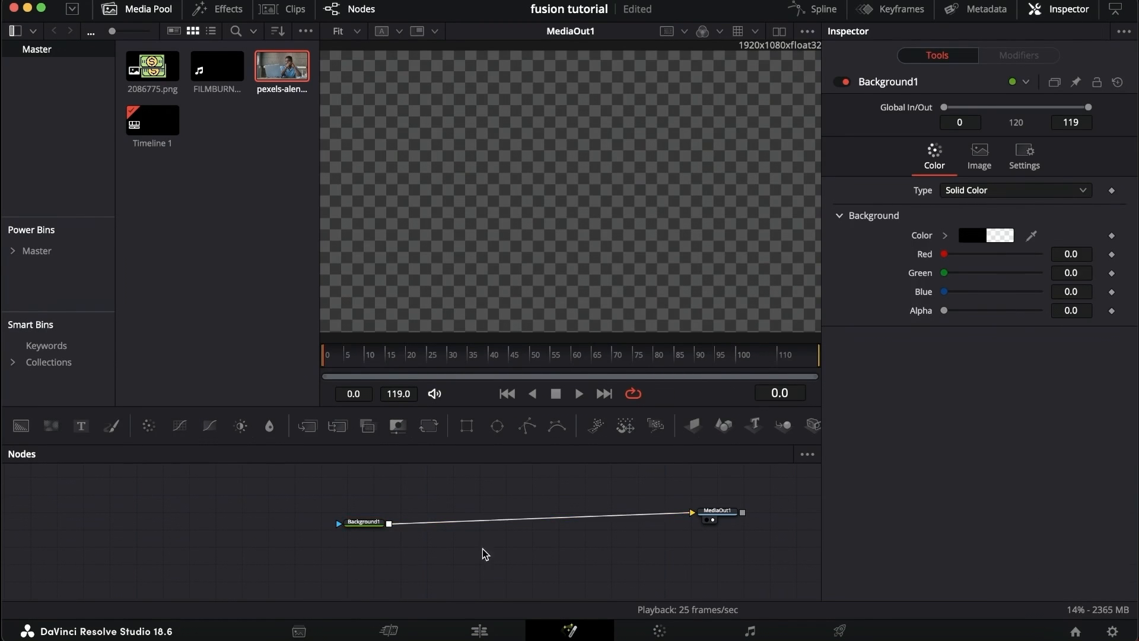
mouse_move(616, 565)
mouse_down()
mouse_move(626, 564)
mouse_move(619, 575)
mouse_up()
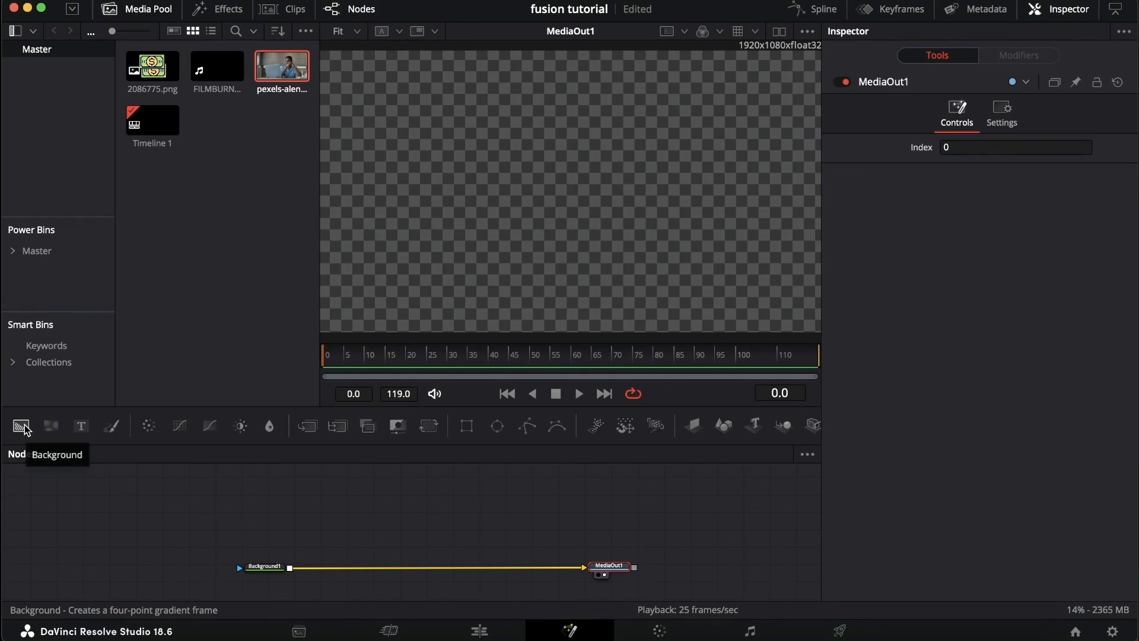
- Add a second Background node above Background1 and set its type to Gradient
drag(21, 426, 329, 531)
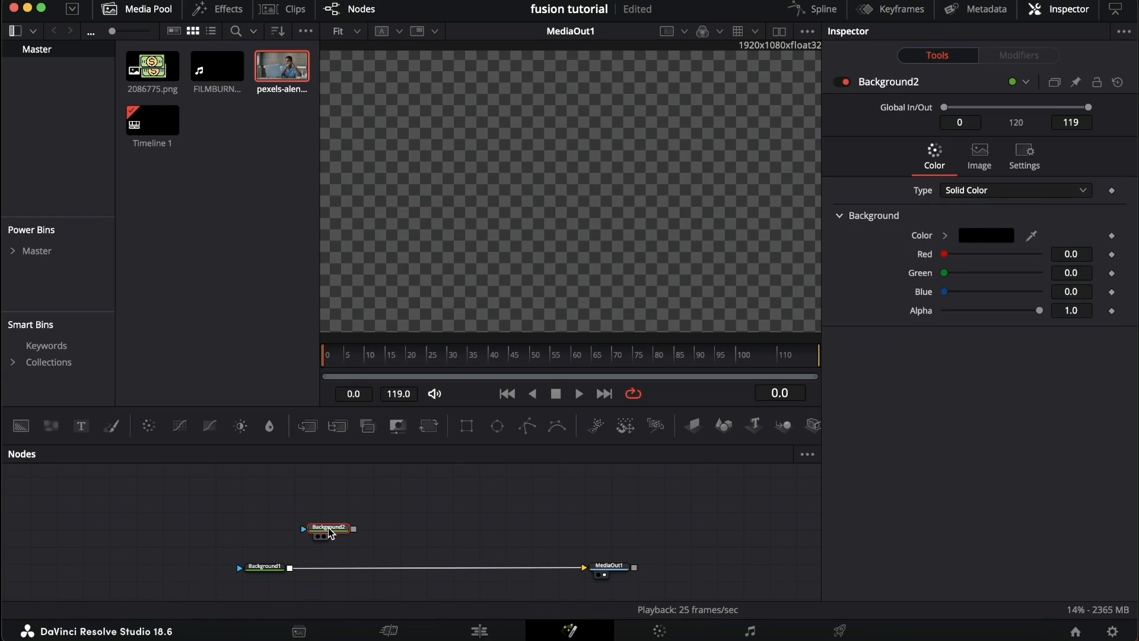
drag(330, 531, 320, 525)
click(986, 235)
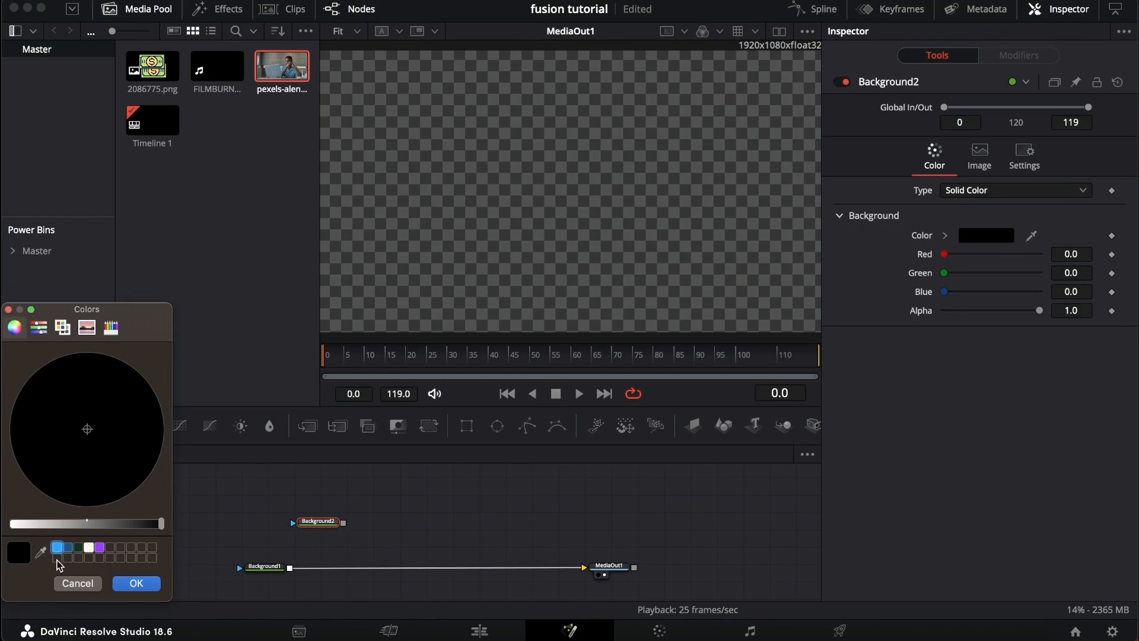
click(78, 583)
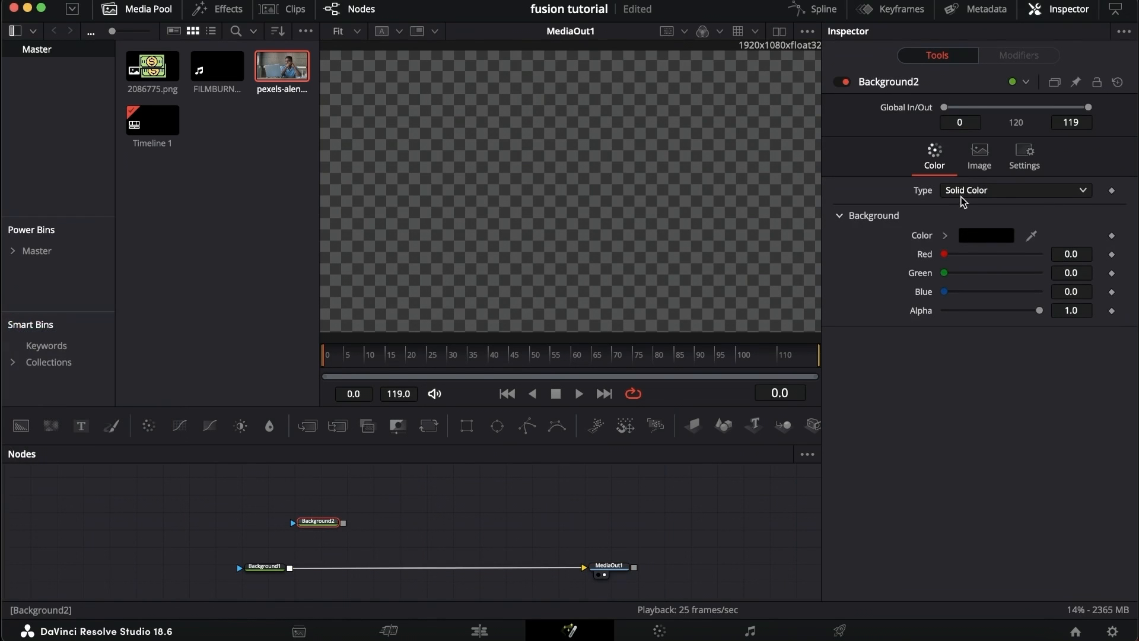
click(992, 191)
click(985, 276)
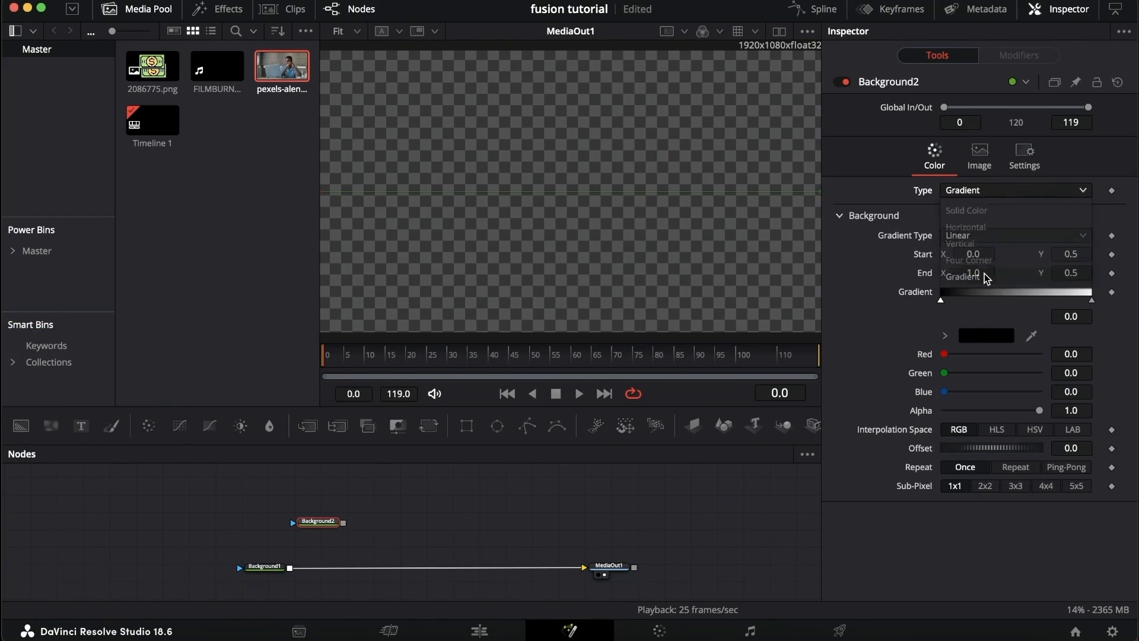
- Color Background2's gradient from light blue to deep blue and merge it over Background1
click(987, 337)
click(60, 547)
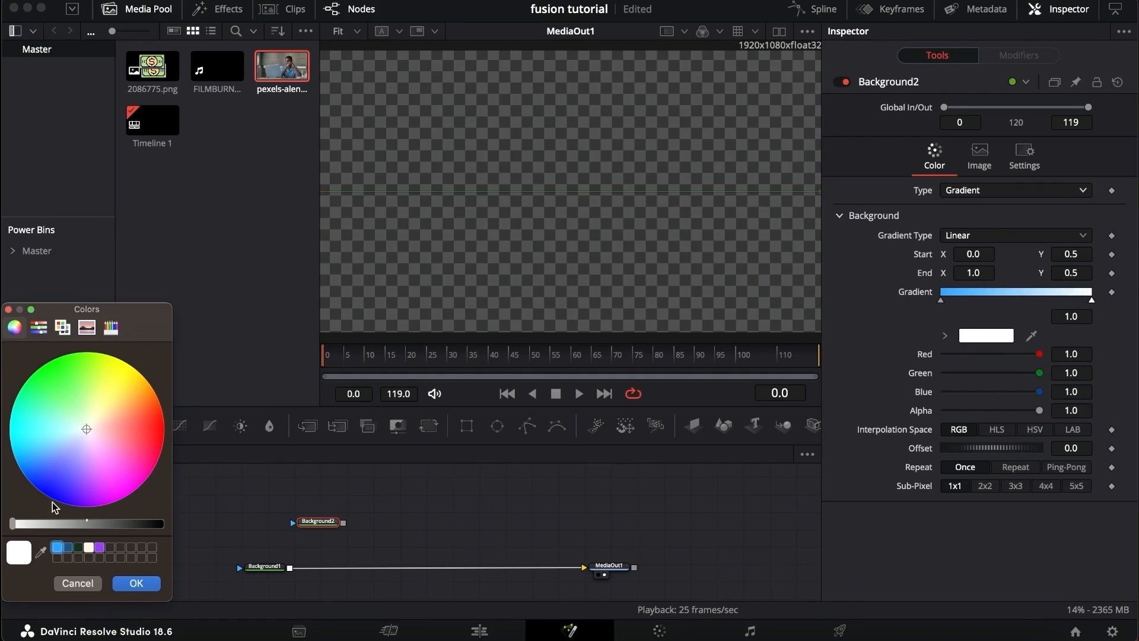
click(57, 546)
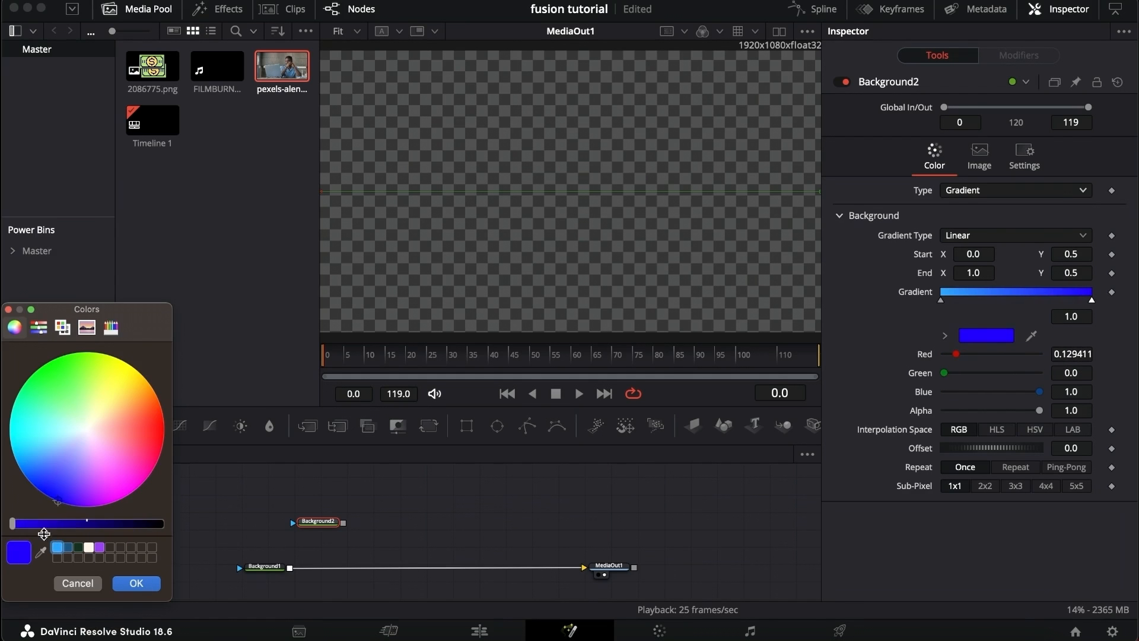
click(137, 583)
drag(342, 525, 314, 567)
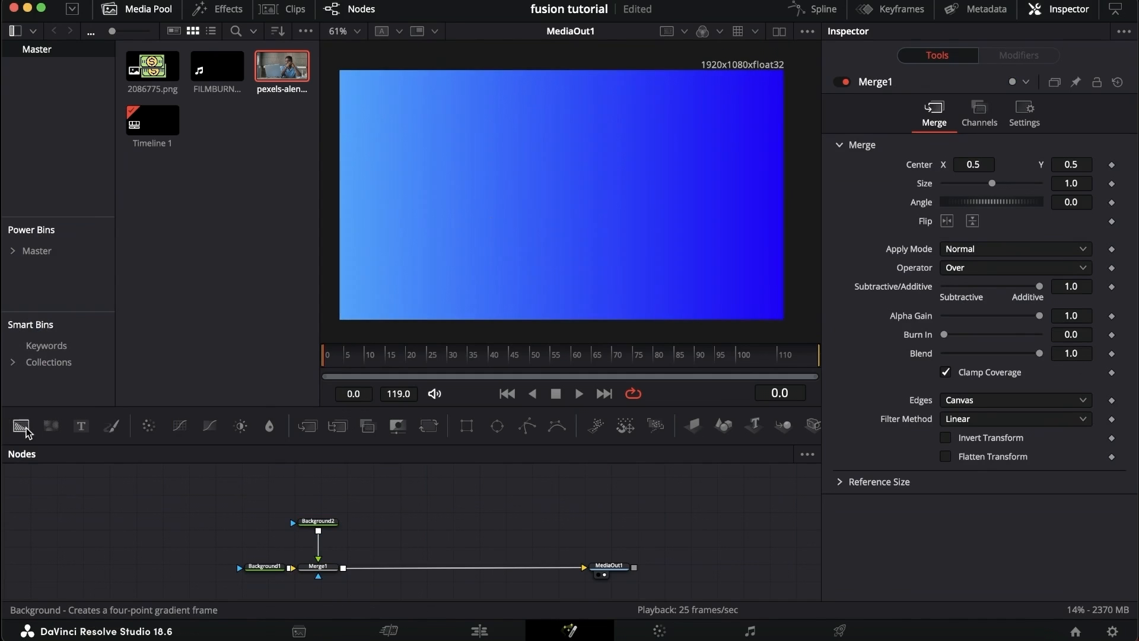
- Add a third Background node with an Ellipse mask and merge it into the flow after Merge1
drag(21, 426, 395, 537)
drag(497, 425, 387, 494)
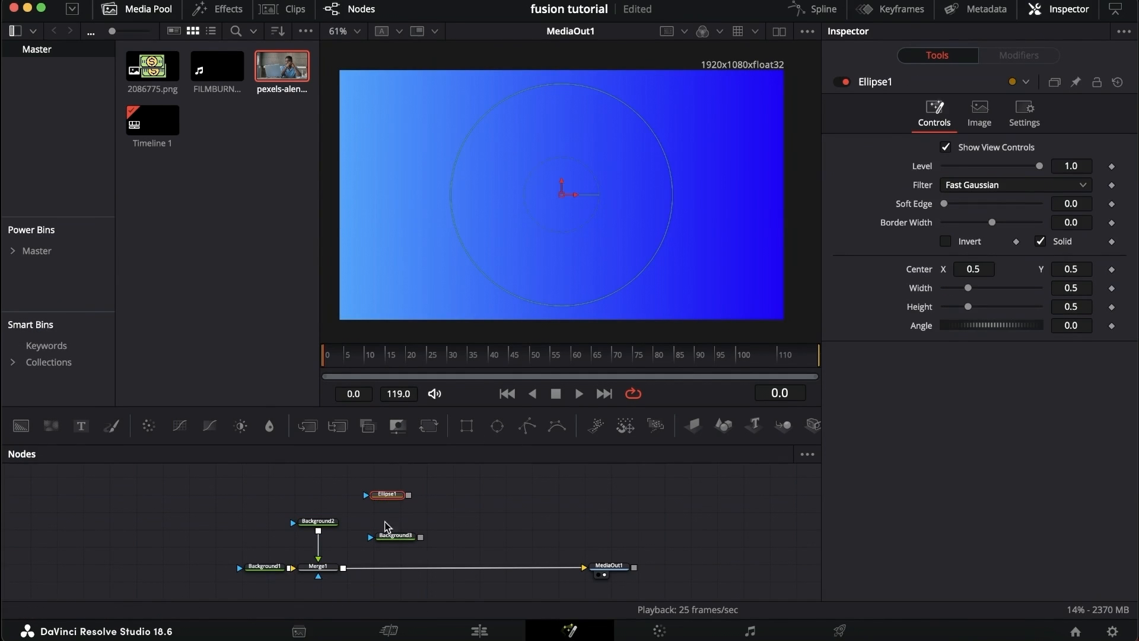
click(396, 536)
drag(409, 495, 343, 556)
scroll(396, 556, up, 1)
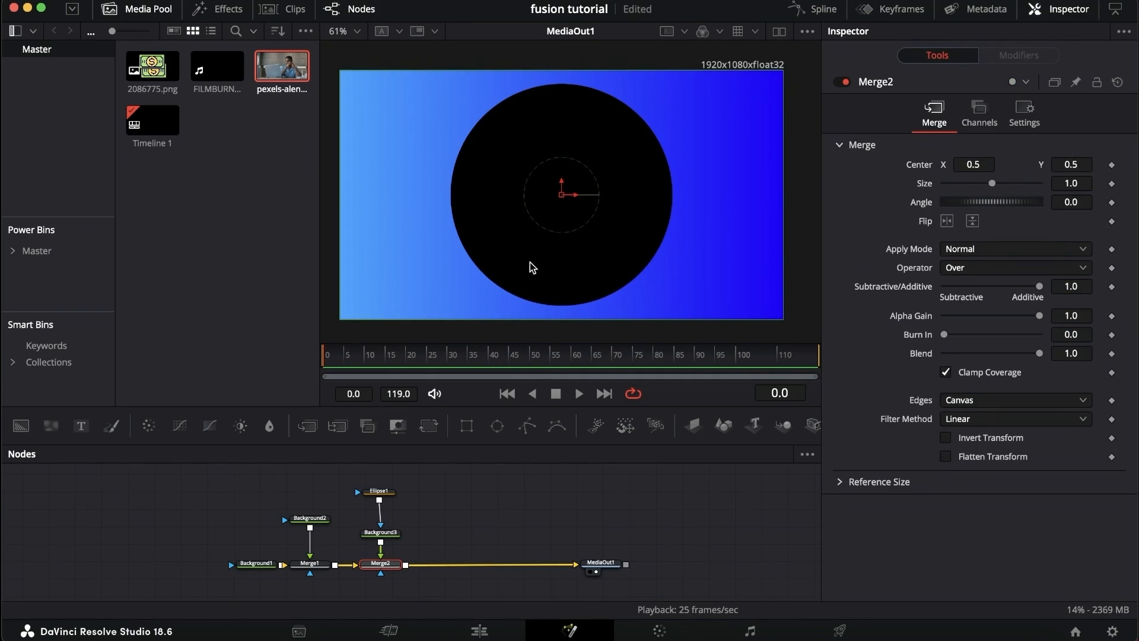
scroll(383, 340, up, 1)
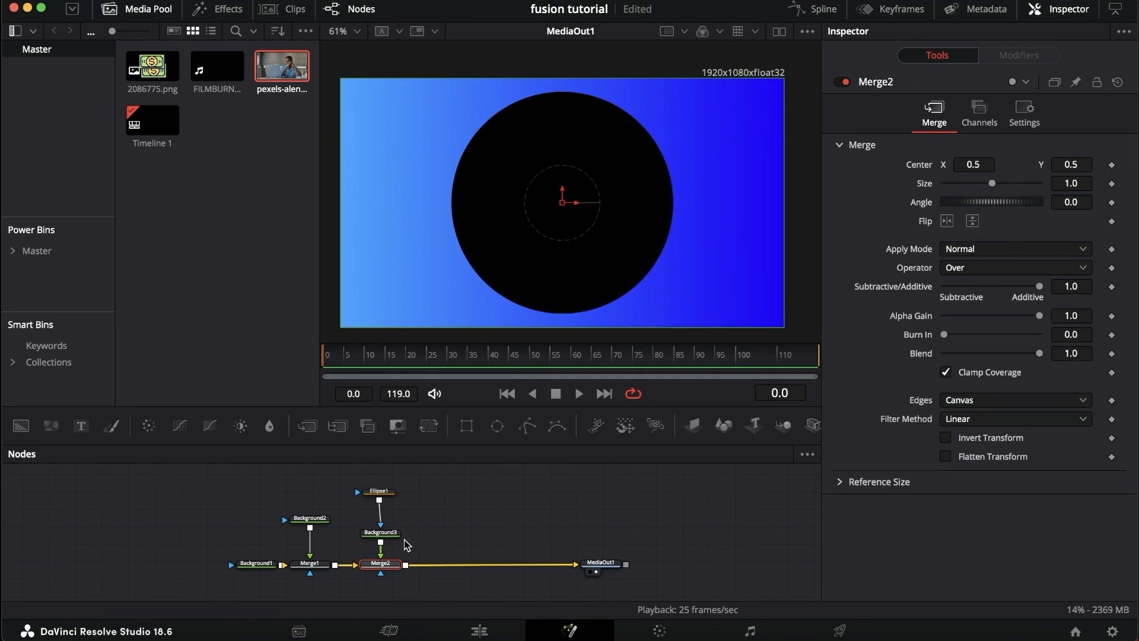
click(409, 515)
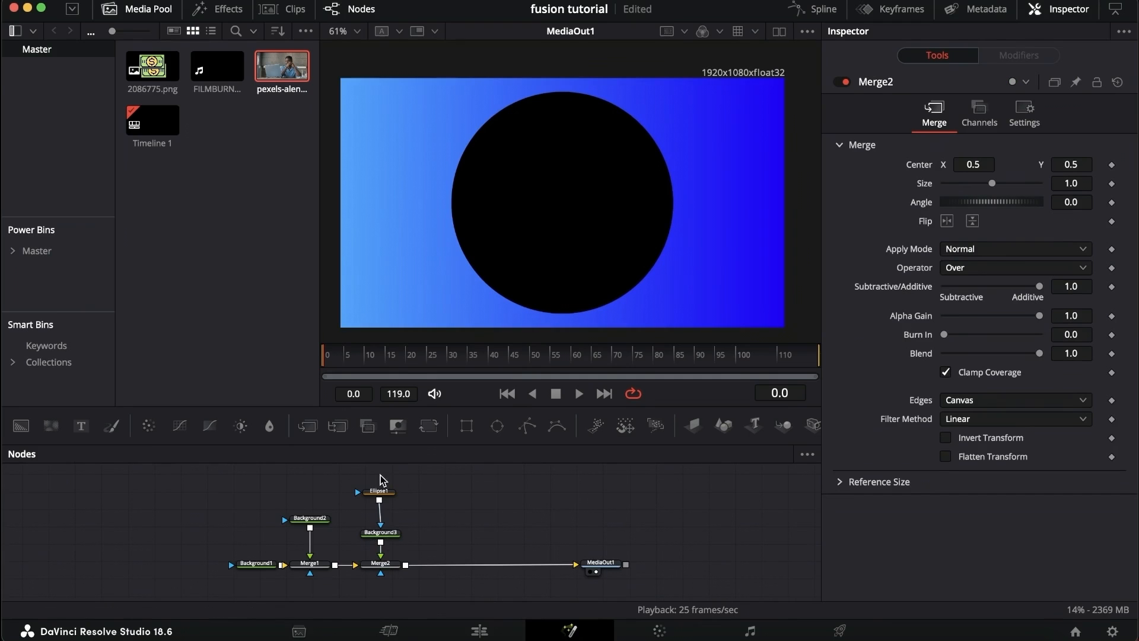
- Try repositioning the circle to about X 0.15 through Merge2, and move the Ellipse1 mask across the frame
click(379, 492)
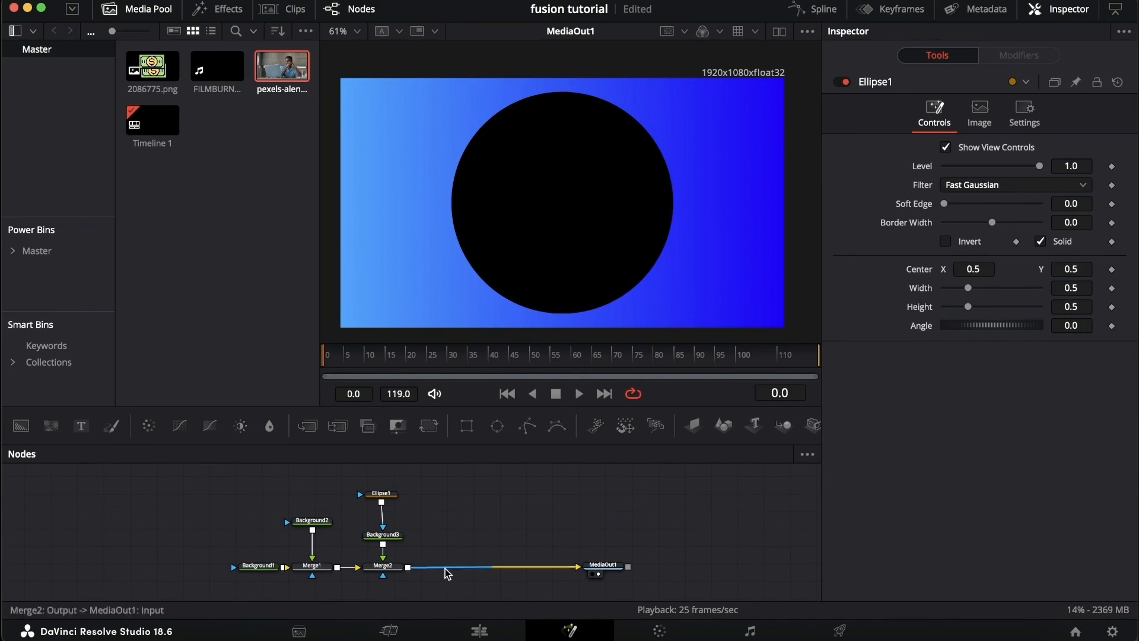
click(382, 566)
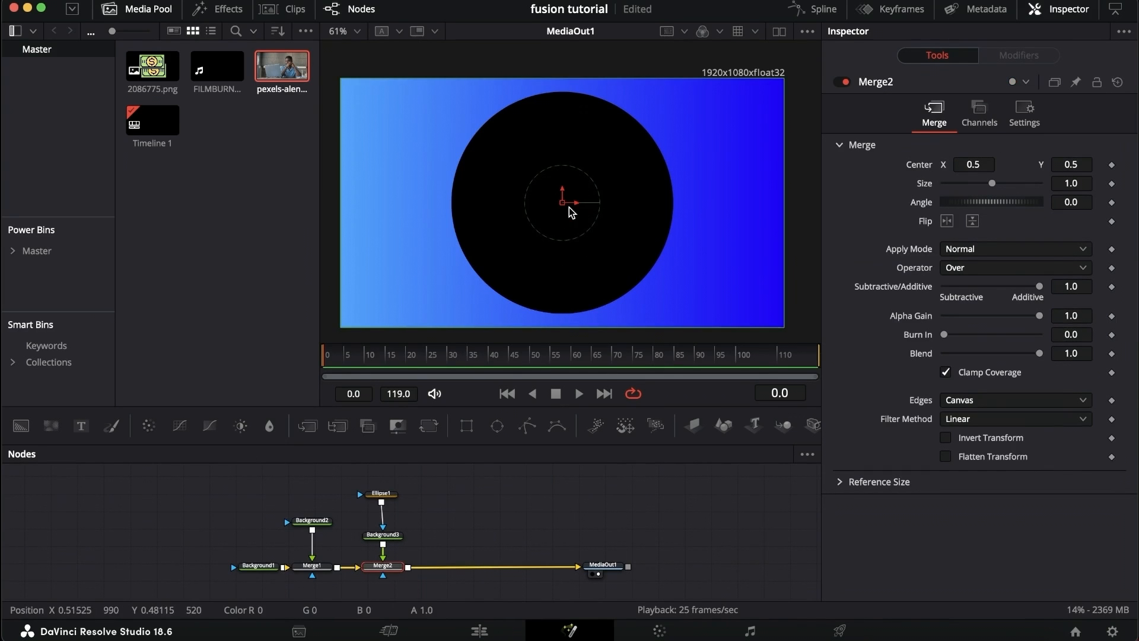
drag(571, 212, 459, 303)
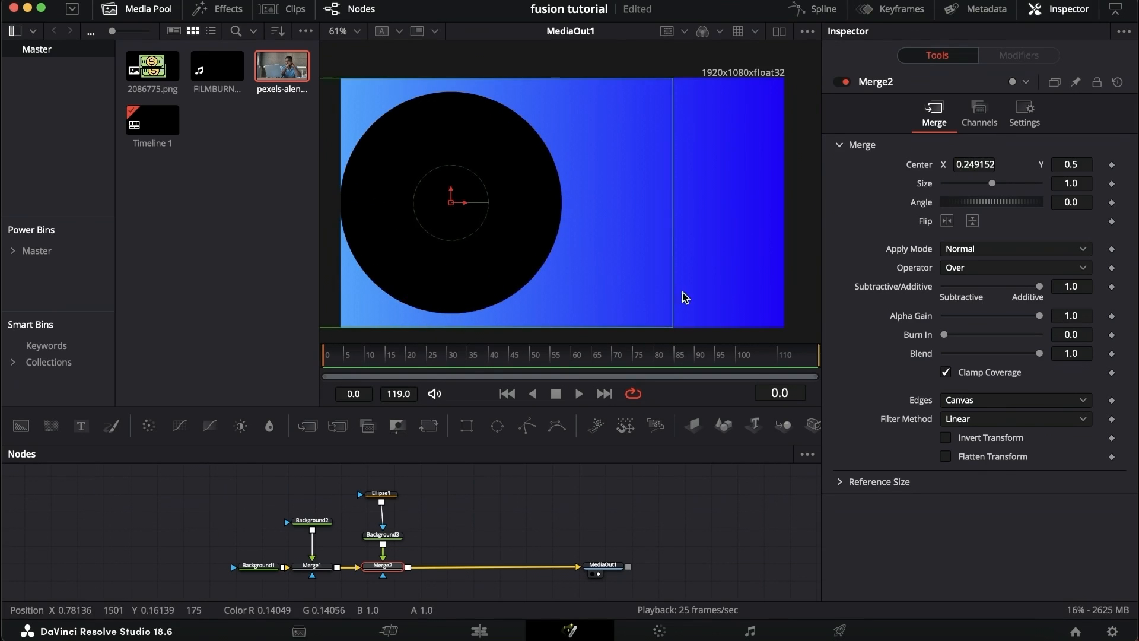
drag(465, 208, 421, 209)
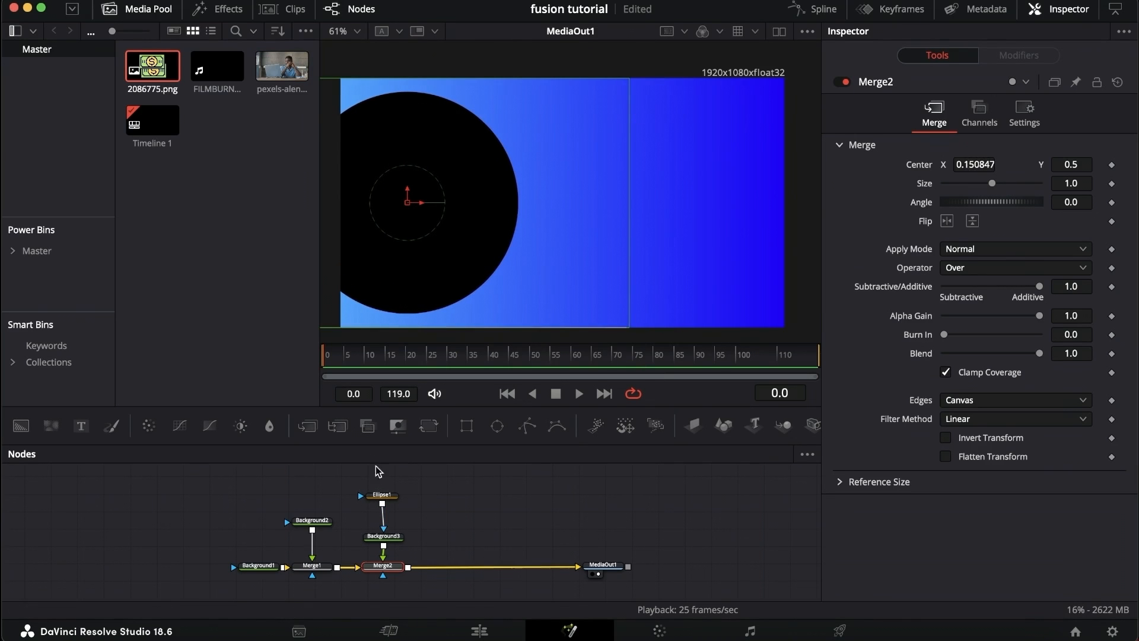
click(382, 495)
drag(427, 207, 643, 203)
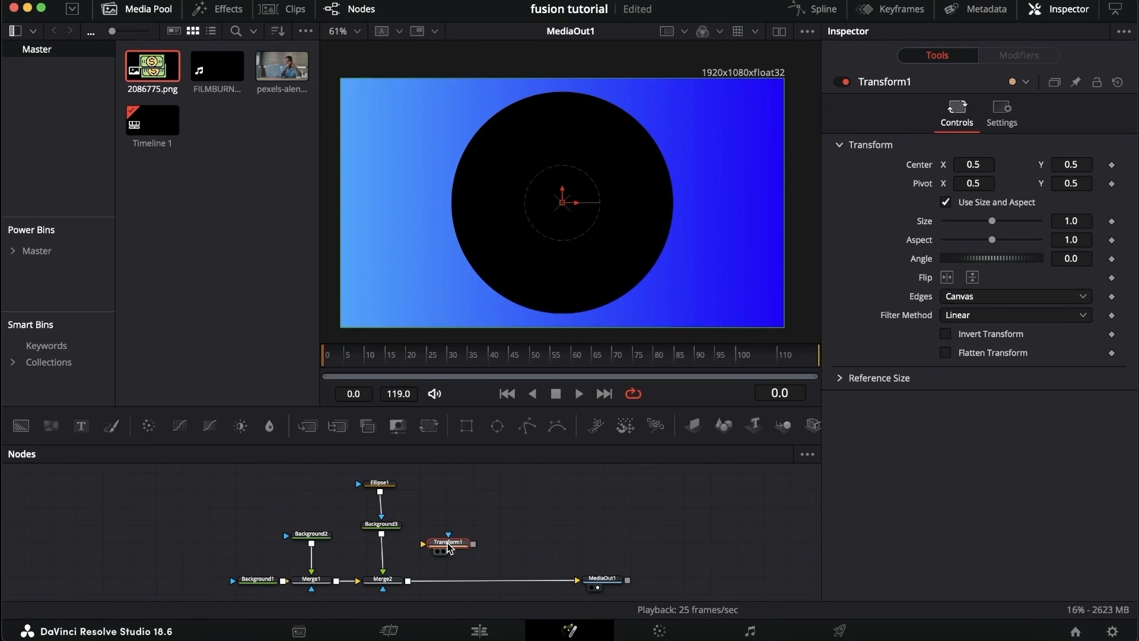
- Insert the Transform node between Background3 and Merge2 and use it to move the circle to about X 0.84, Y 0.19
drag(449, 549, 395, 516)
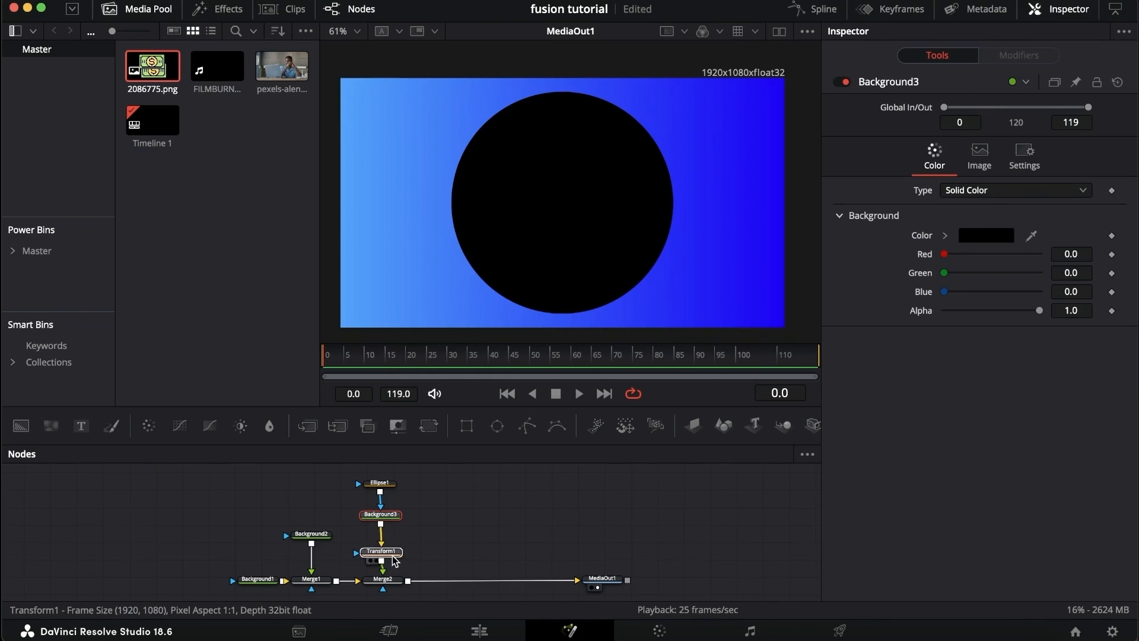
drag(394, 561, 395, 556)
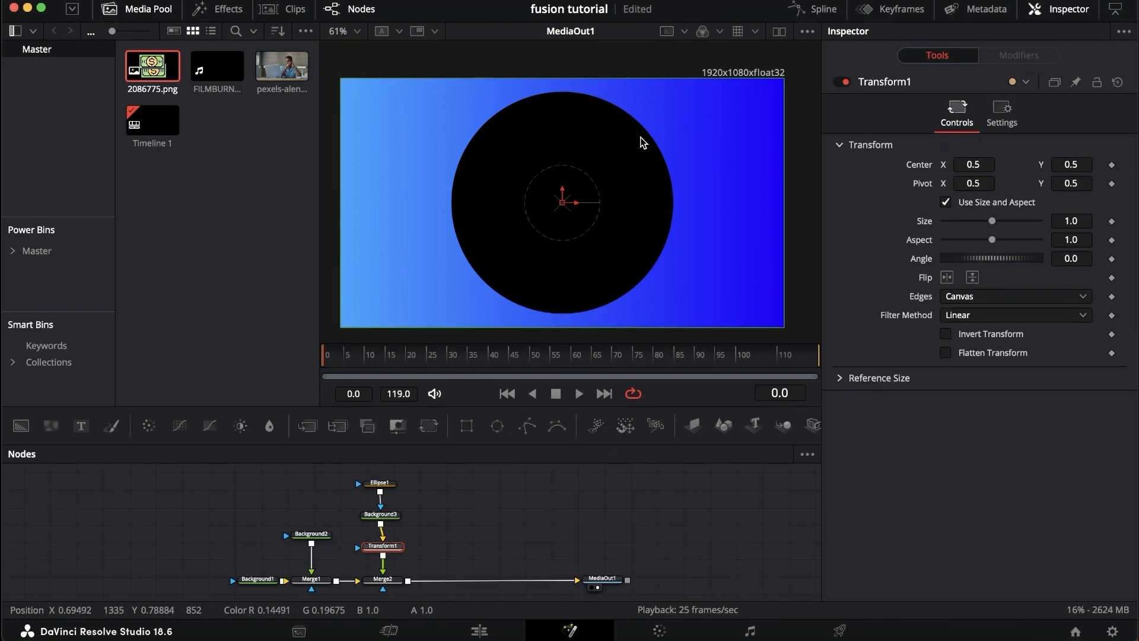
drag(570, 203, 444, 178)
- Try moving the Ellipse1 mask to about X -0.11, Y 0.93, undo the move, and delete Transform1
click(380, 482)
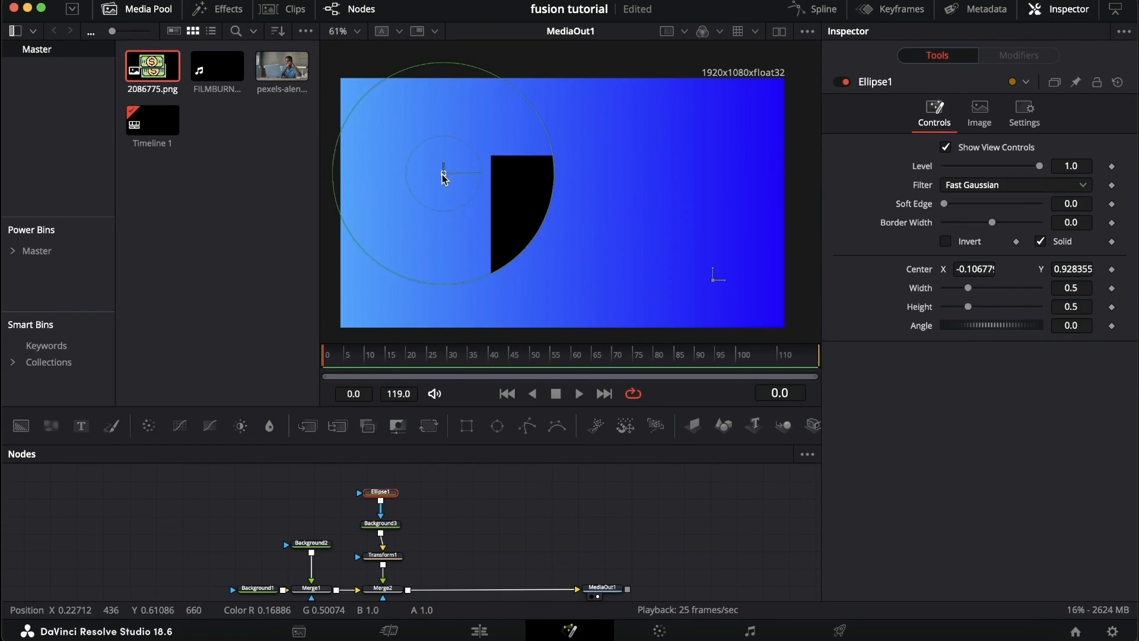
key(super+z)
click(389, 556)
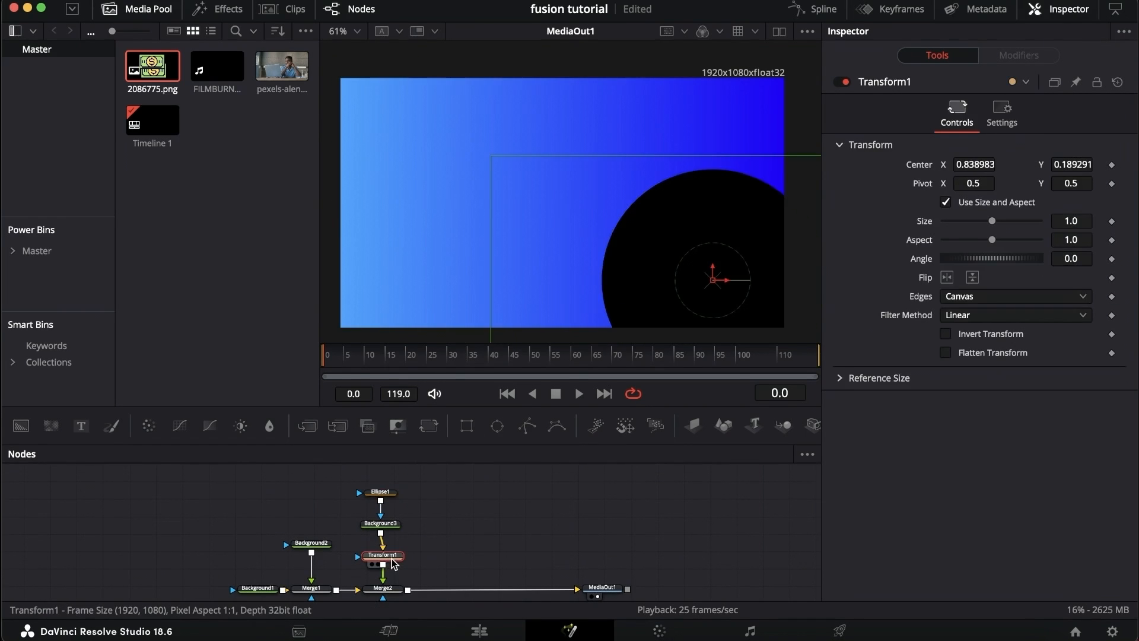
key(Delete)
- Bring Background3 and Ellipse1 closer to Merge2 and shrink the ellipse mask to about 0.43 in width and height
click(380, 523)
drag(434, 545, 380, 521)
click(380, 522)
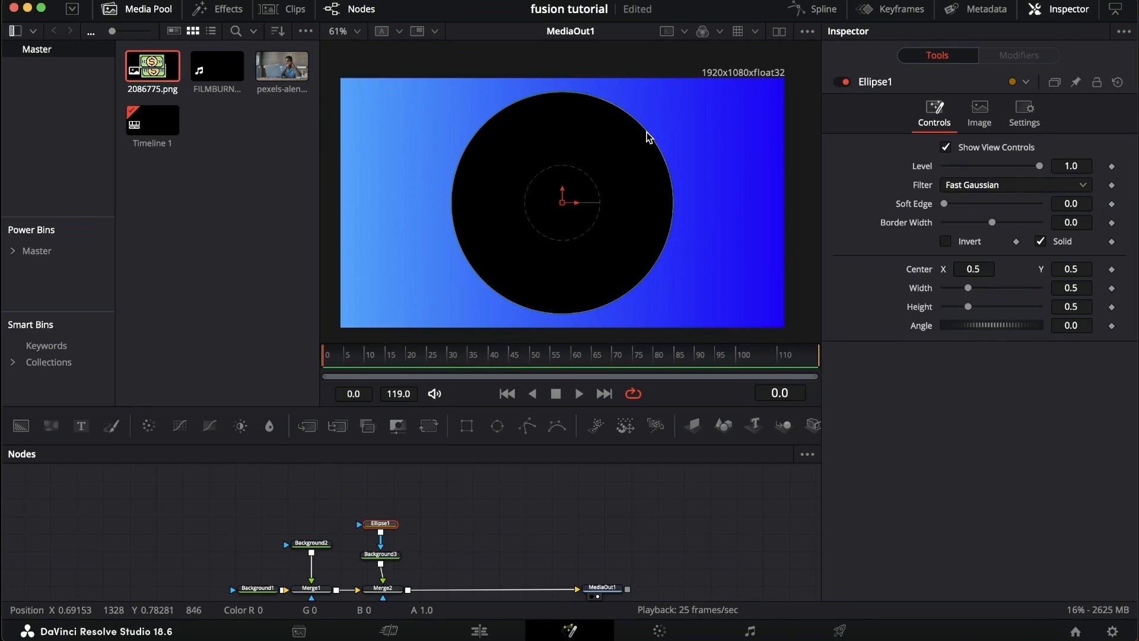
scroll(647, 132, up, 5)
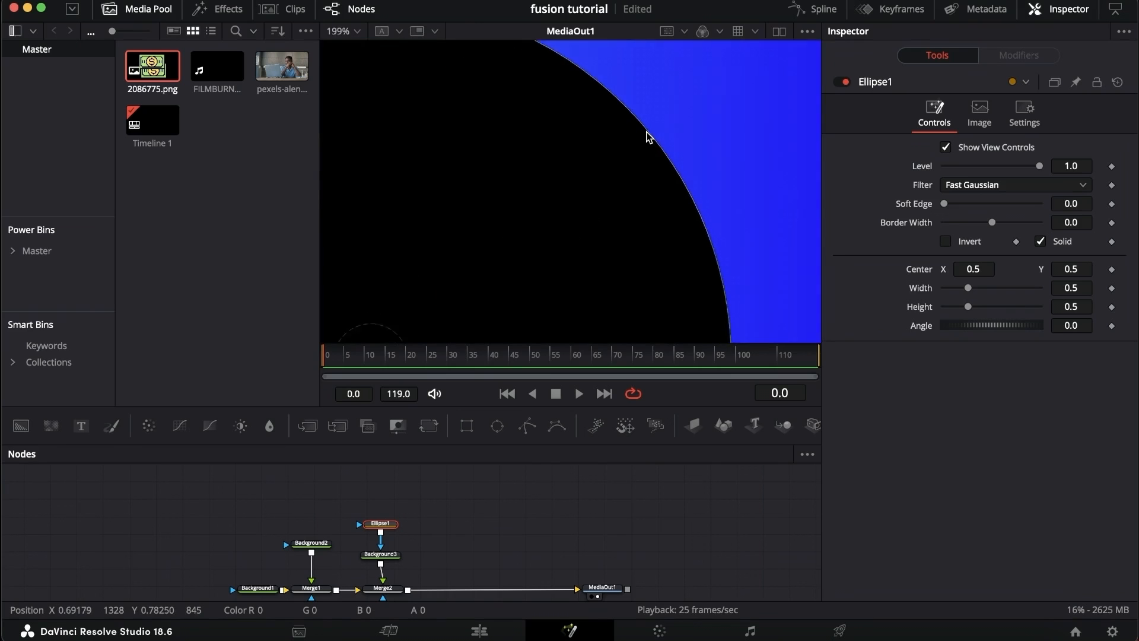
scroll(648, 134, down, 2)
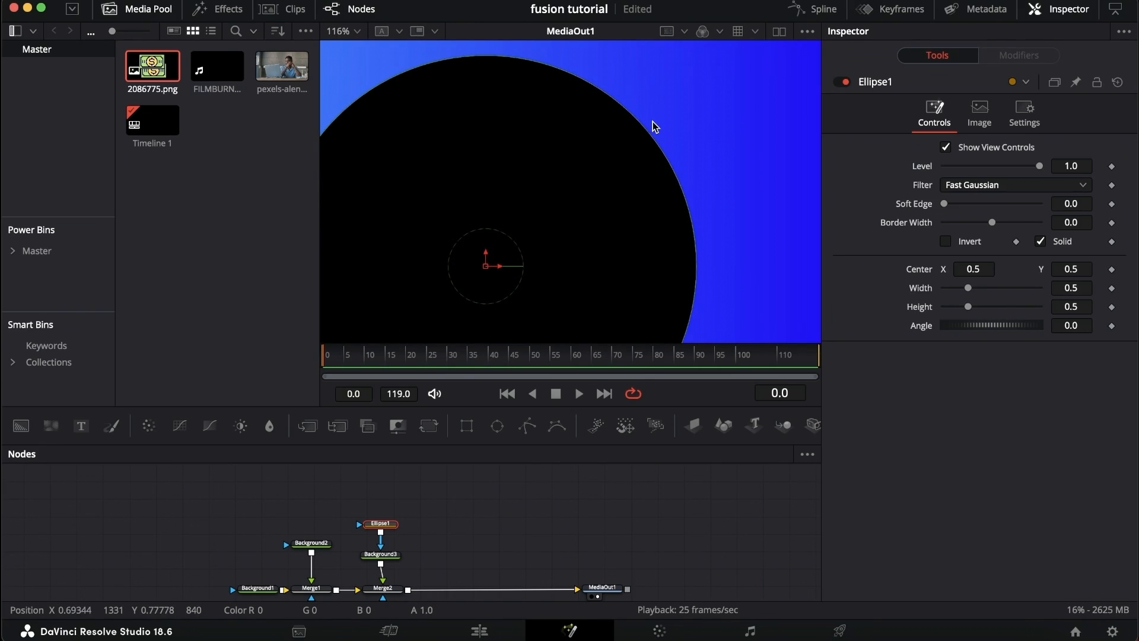
scroll(664, 135, down, 3)
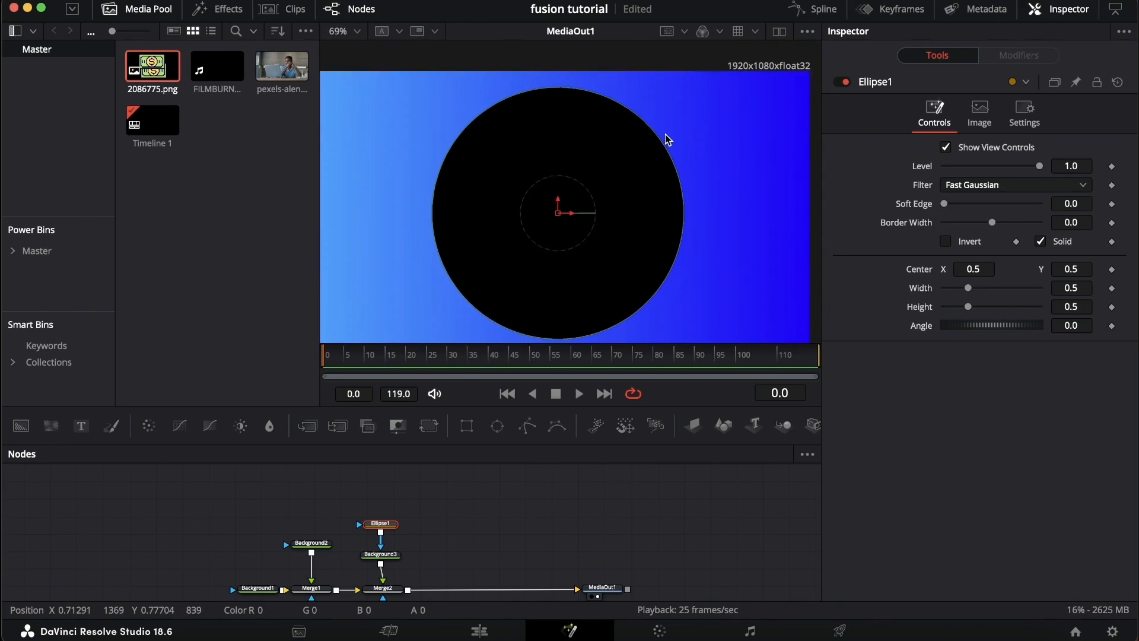
drag(664, 134, 665, 229)
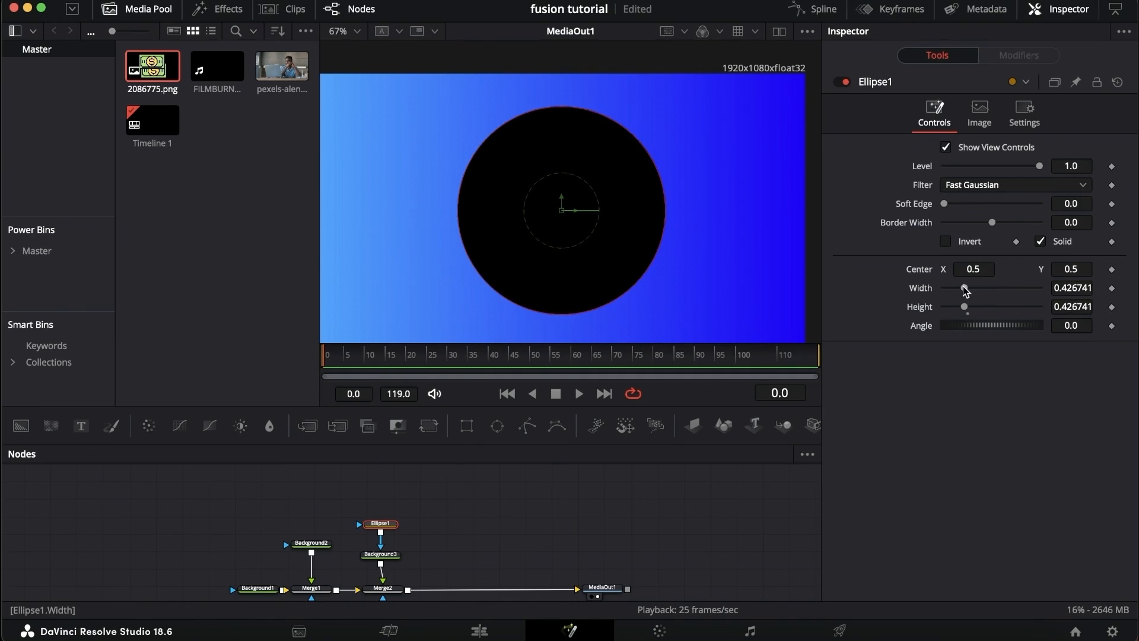
- Try stretching Ellipse1 to a width of 0.756 and a height of 0.472, and undo both changes
mouse_move(964, 289)
mouse_down()
mouse_move(987, 288)
mouse_move(968, 305)
mouse_up()
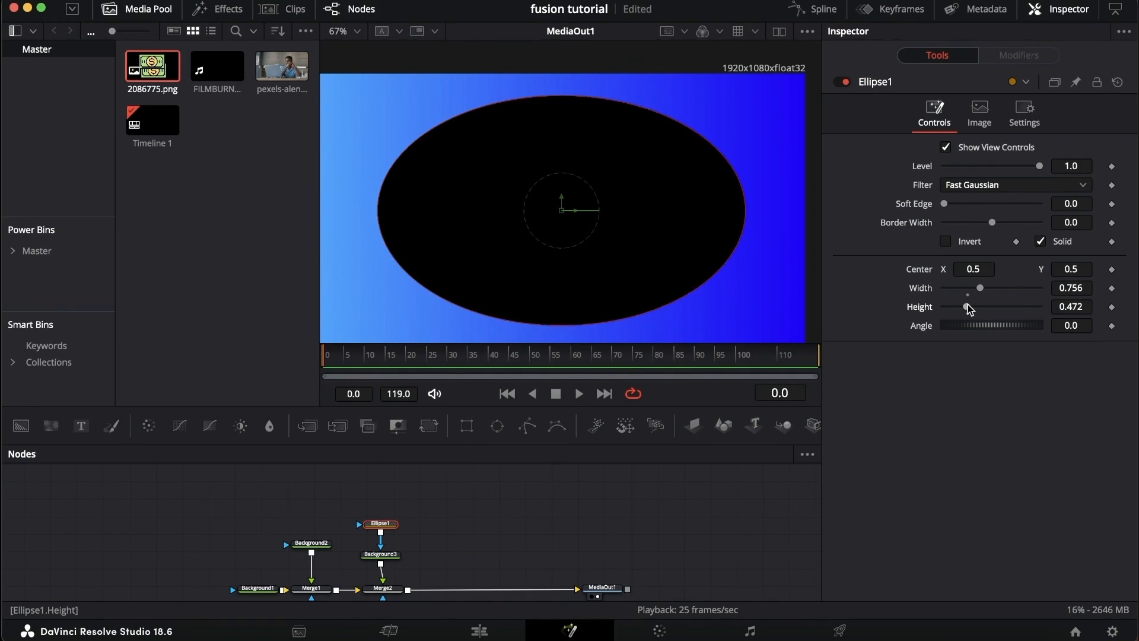
key(super+z)
key(super+z)
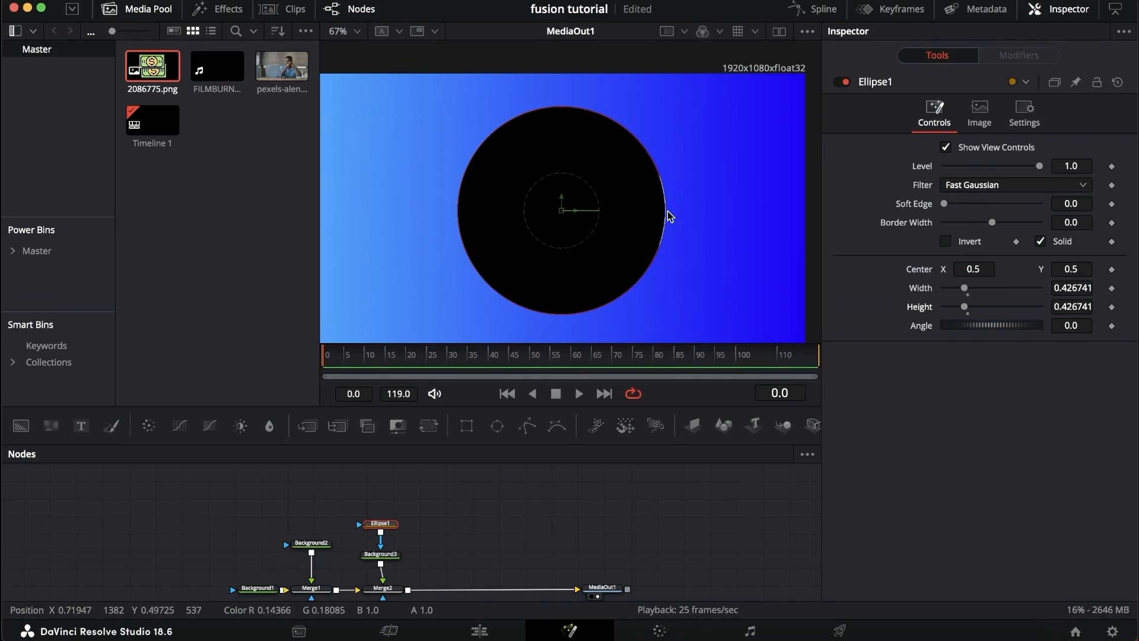
- Resize the ellipse mask in the viewer to about 0.28 wide and 0.26 high
drag(668, 212, 700, 213)
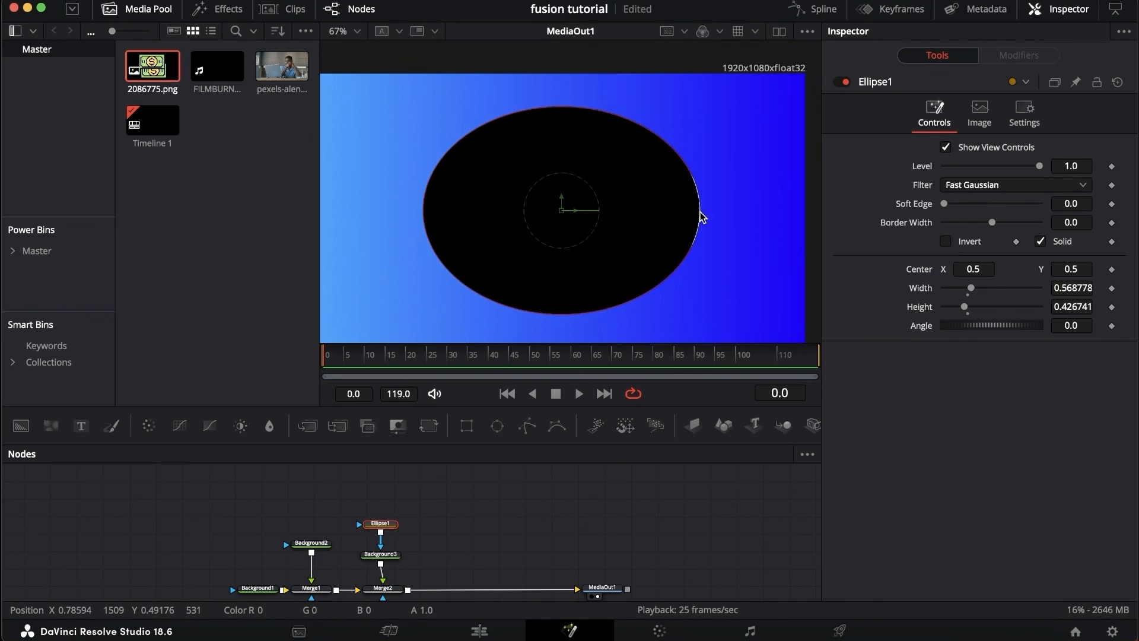
drag(550, 108, 551, 83)
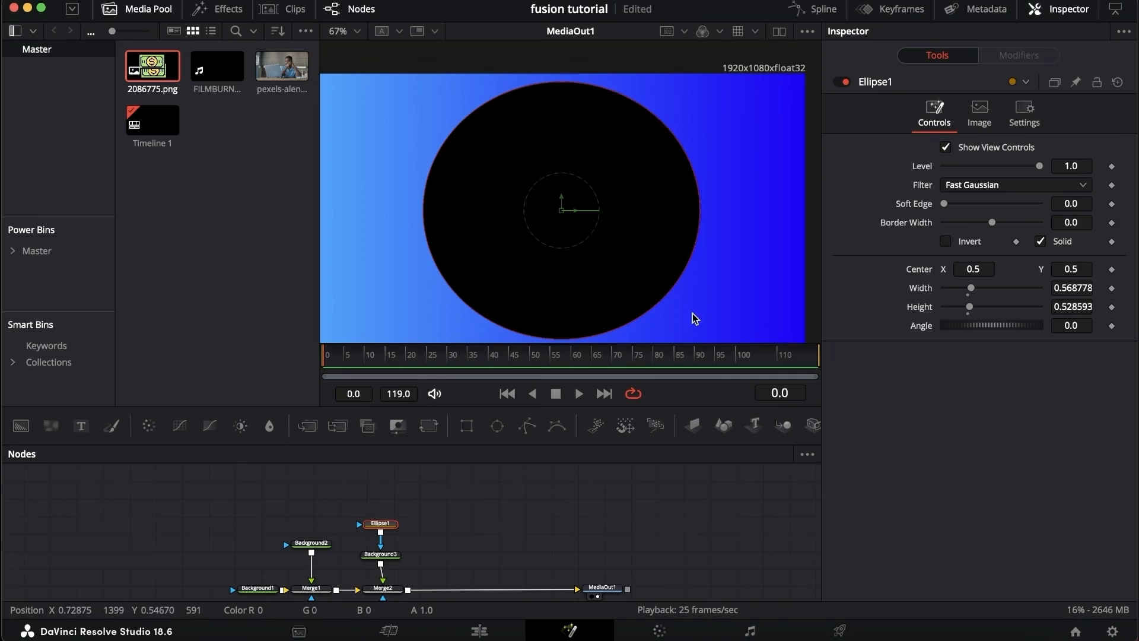
drag(693, 313, 593, 267)
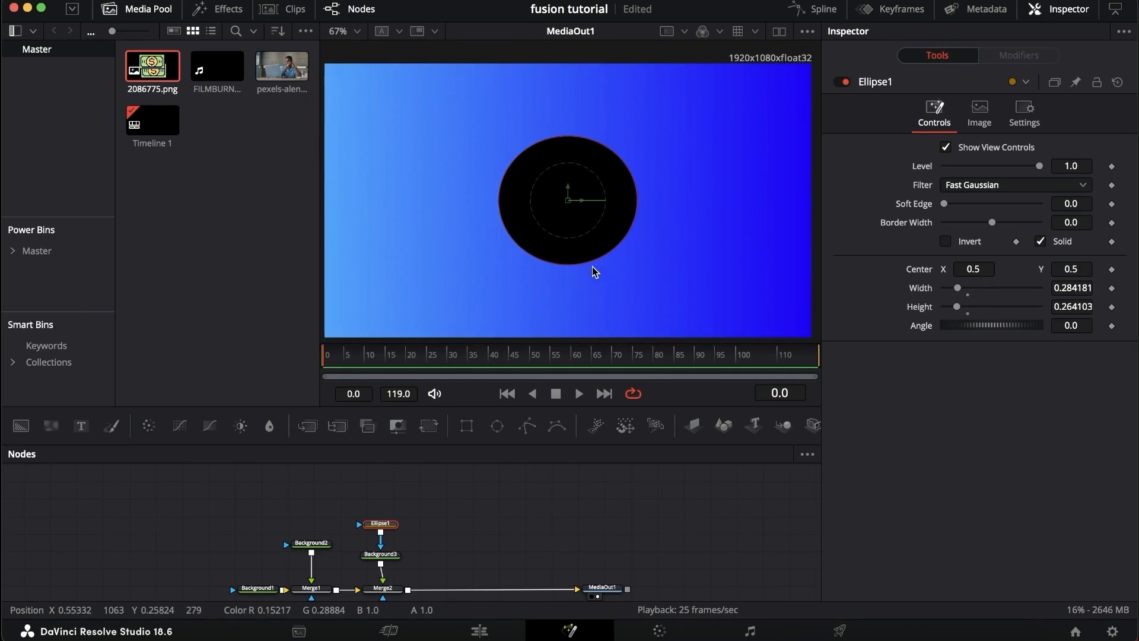
scroll(592, 267, down, 1)
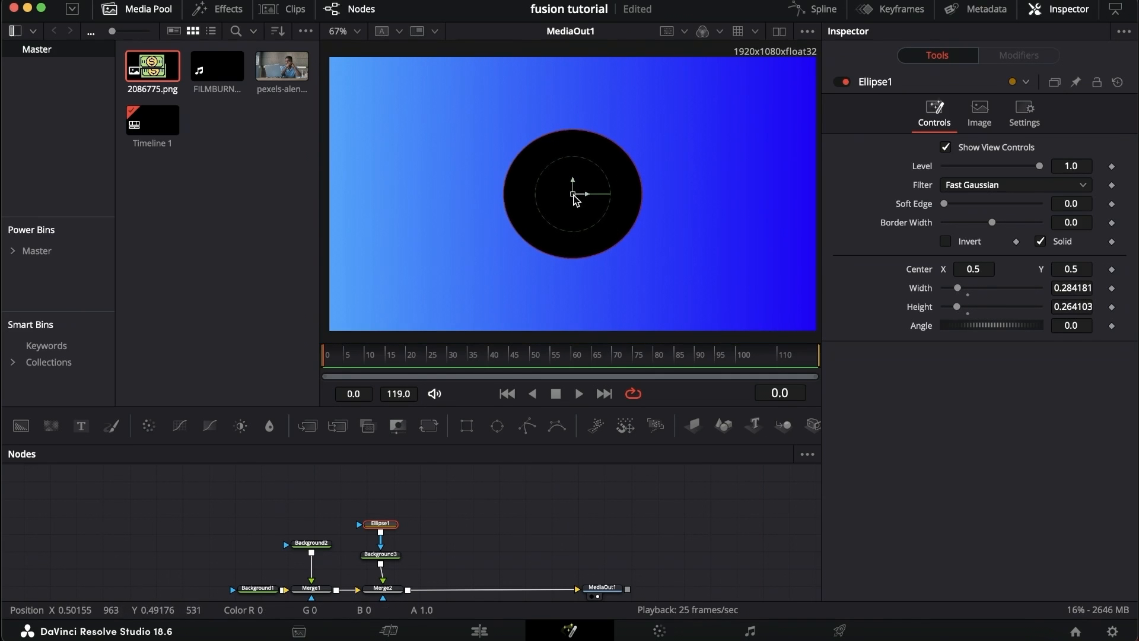
- Move the ellipse mask to the frame's lower-left area, with its center at about X 0.157, Y 0.245
drag(572, 195, 414, 264)
scroll(412, 262, right, 1)
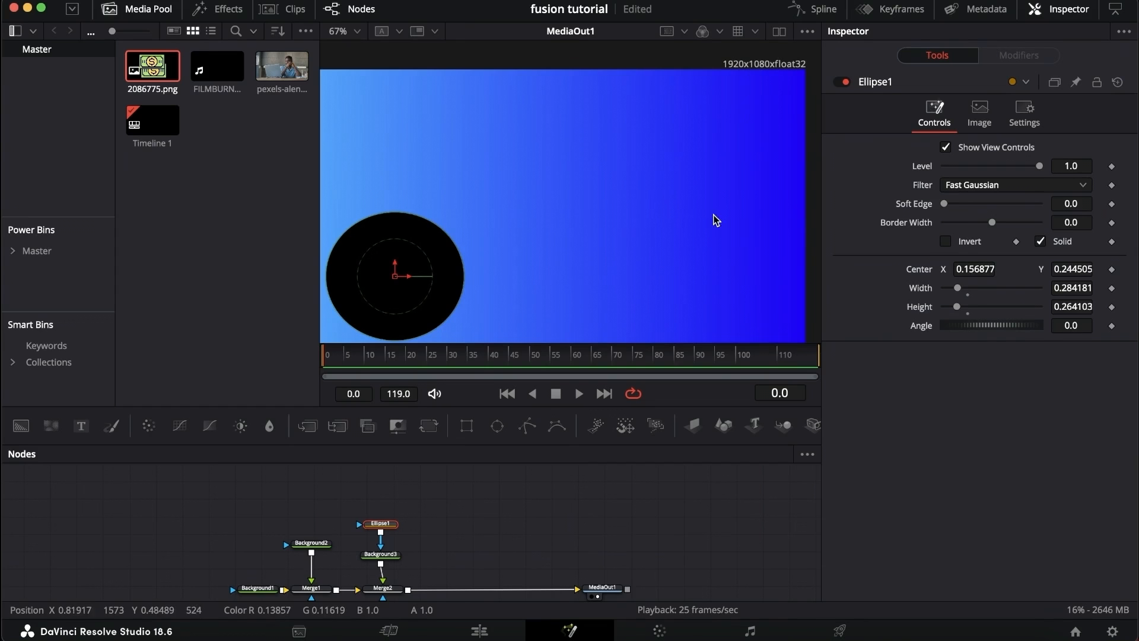
scroll(706, 273, left, 1)
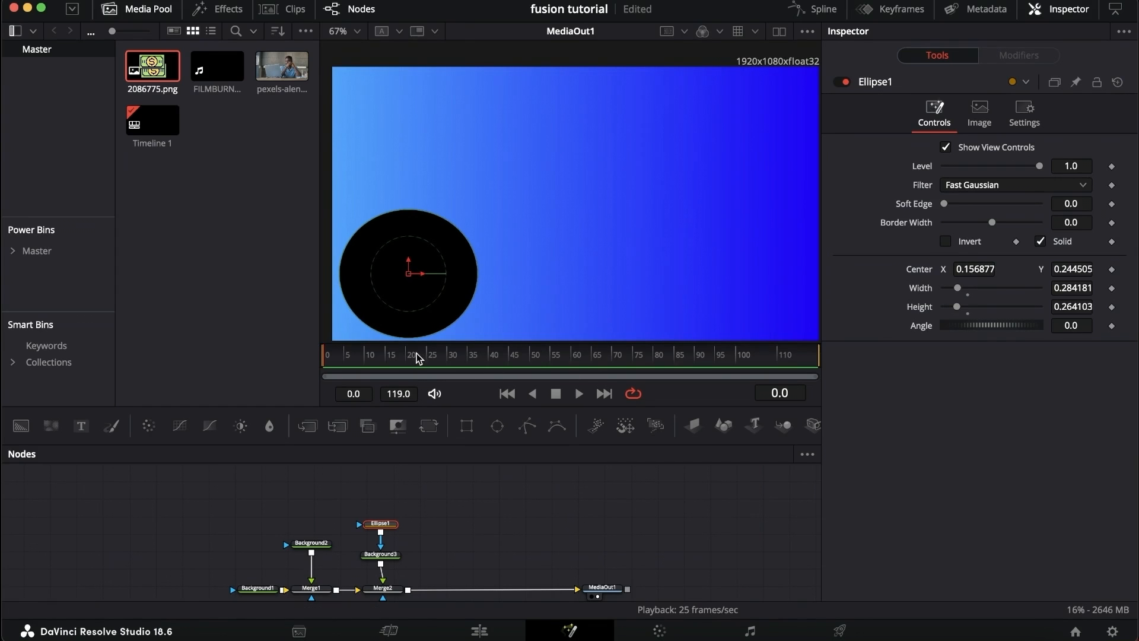
- Scrub and play through the composition, and add a keyframe for Ellipse1's Center at about frame 10
drag(455, 356, 377, 361)
drag(364, 360, 319, 363)
key(space)
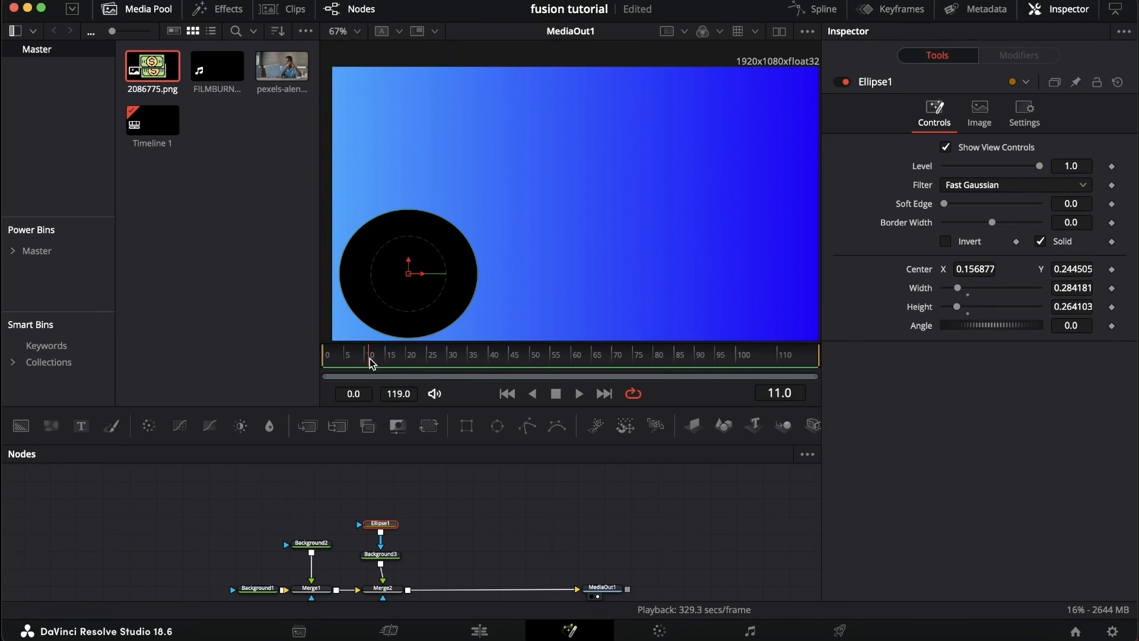
drag(370, 359, 364, 360)
click(1113, 270)
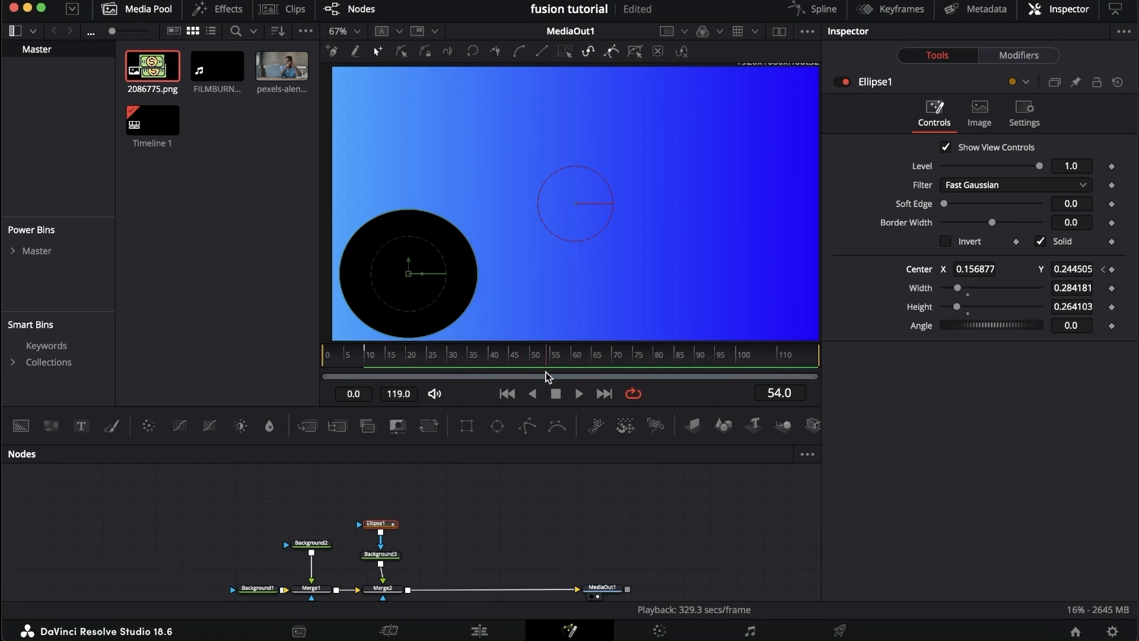
- Keyframe Ellipse1 at frame 60 in the frame's upper-right area, with its center at about X 0.849, Y 0.745, and play the motion
drag(546, 375, 598, 380)
key(space)
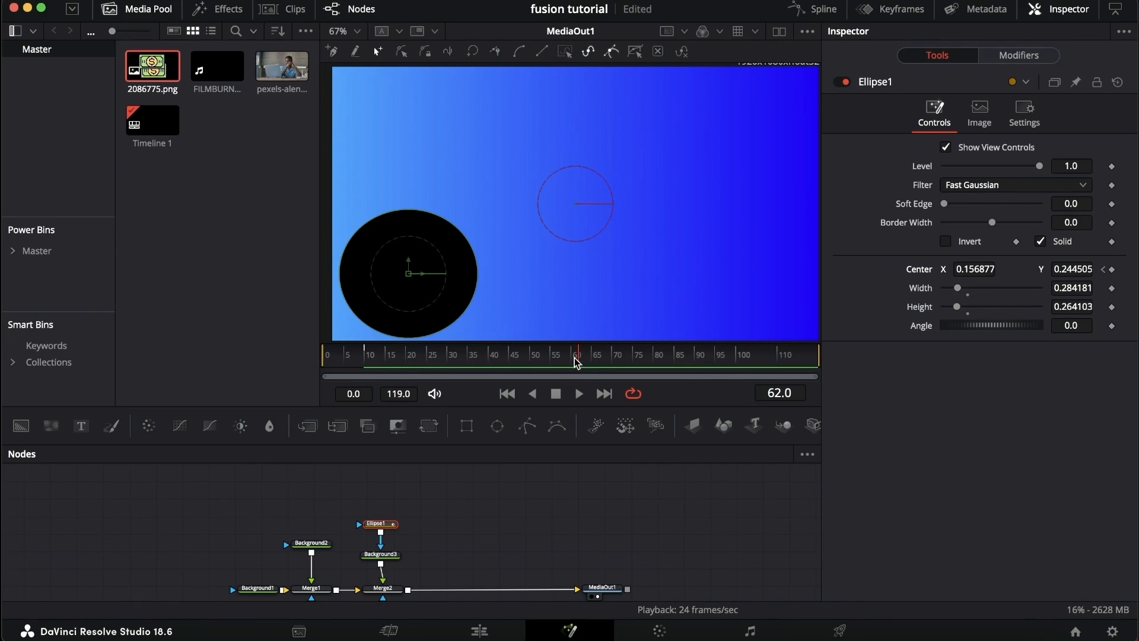
drag(574, 358, 570, 358)
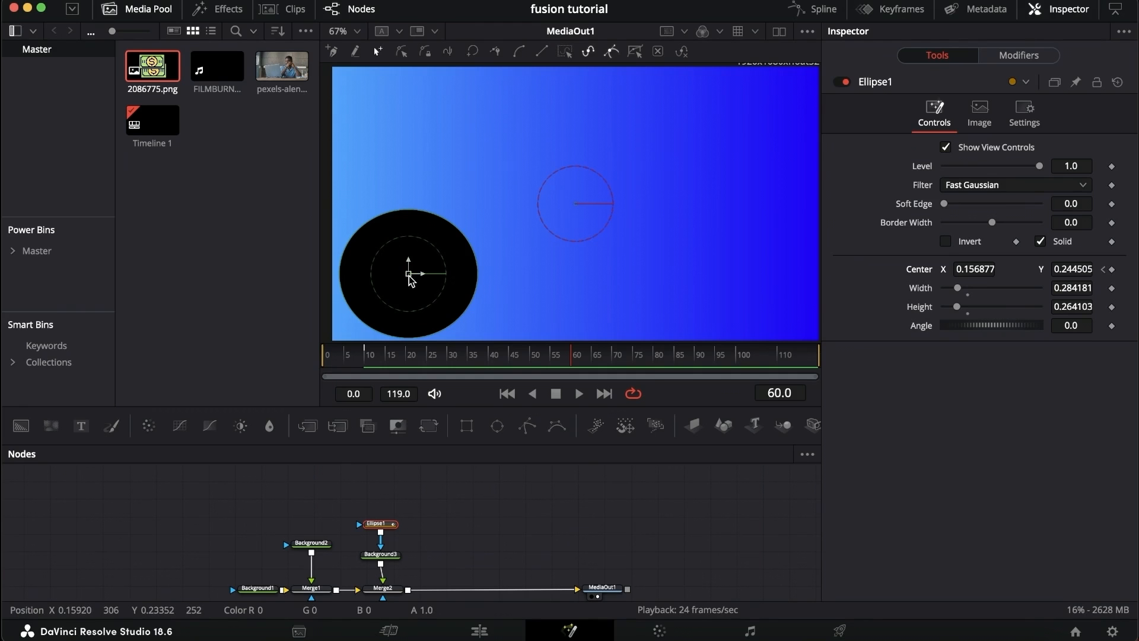
drag(410, 274, 747, 138)
drag(389, 358, 349, 360)
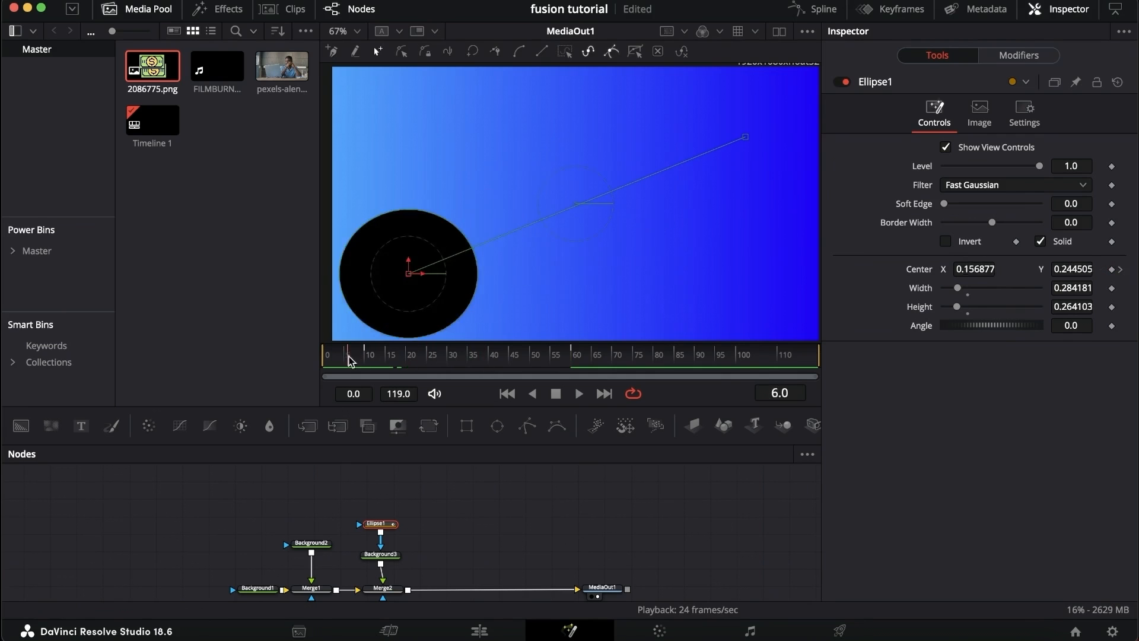
key(space)
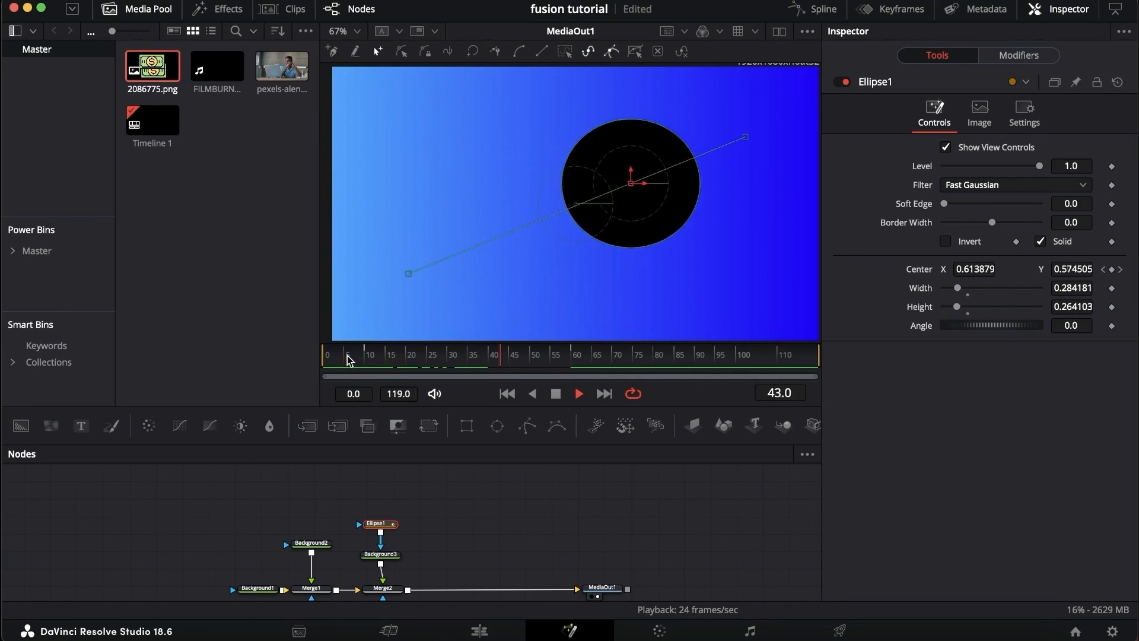
key(space)
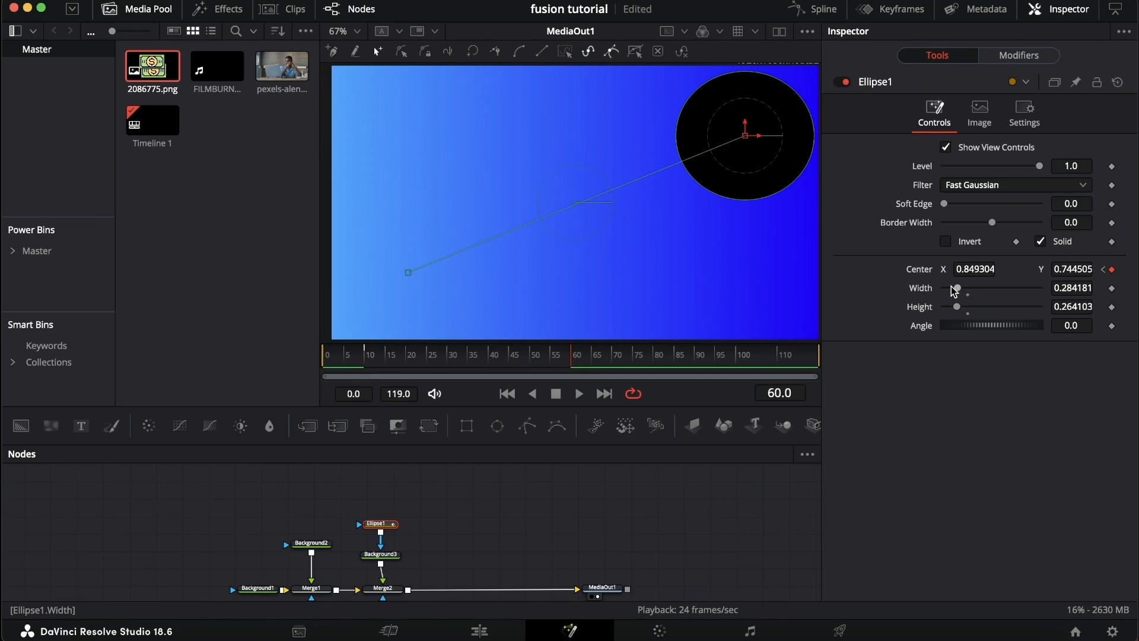
- Keyframe Ellipse1 at frame 100 straight below its frame 60 position, with its center at about Y 0.25, and preview the motion
click(582, 358)
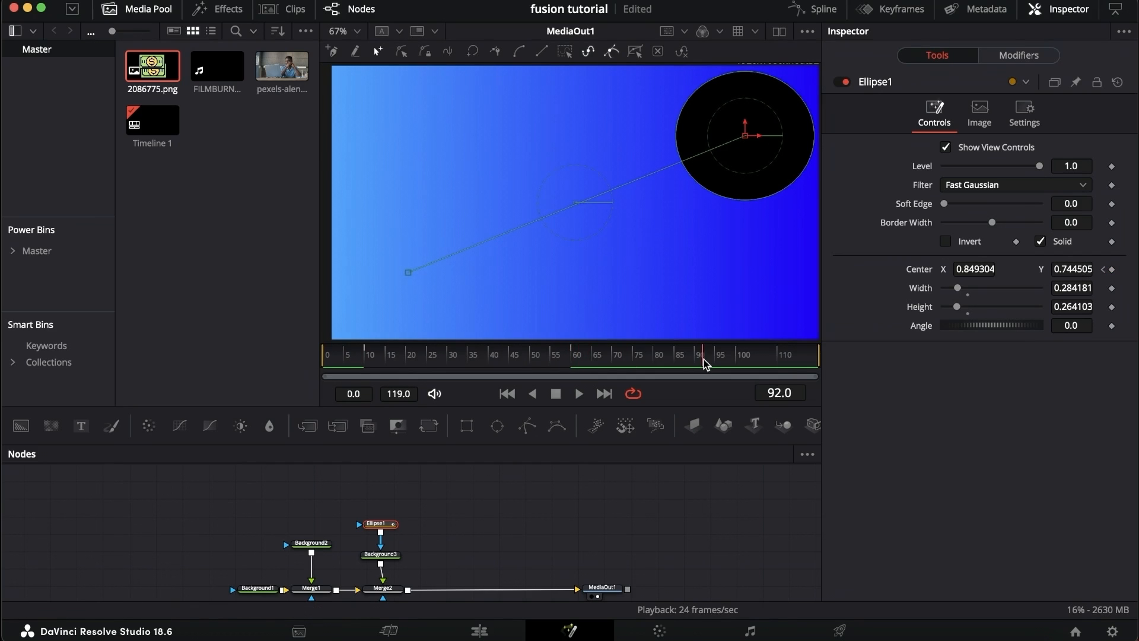
drag(704, 363, 739, 364)
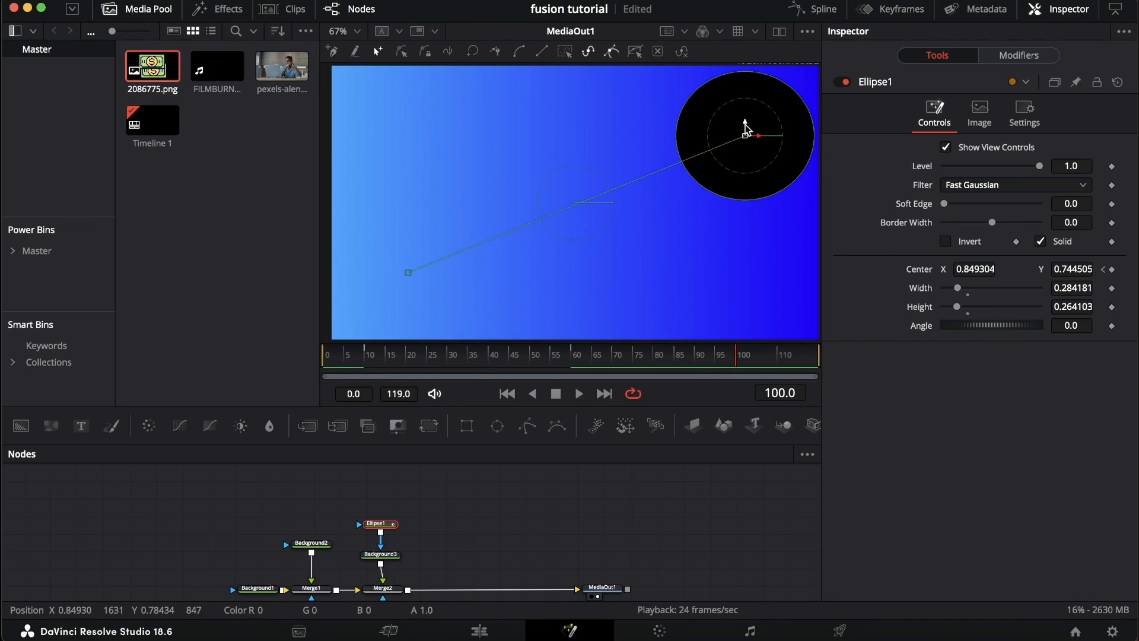
drag(746, 129, 742, 179)
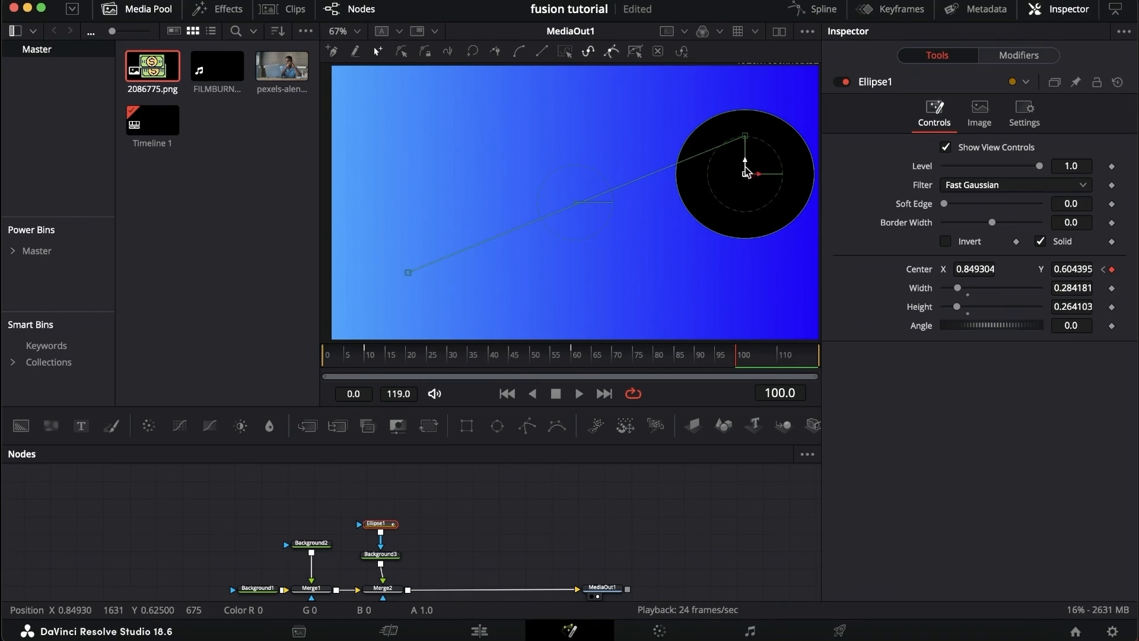
drag(744, 161, 718, 207)
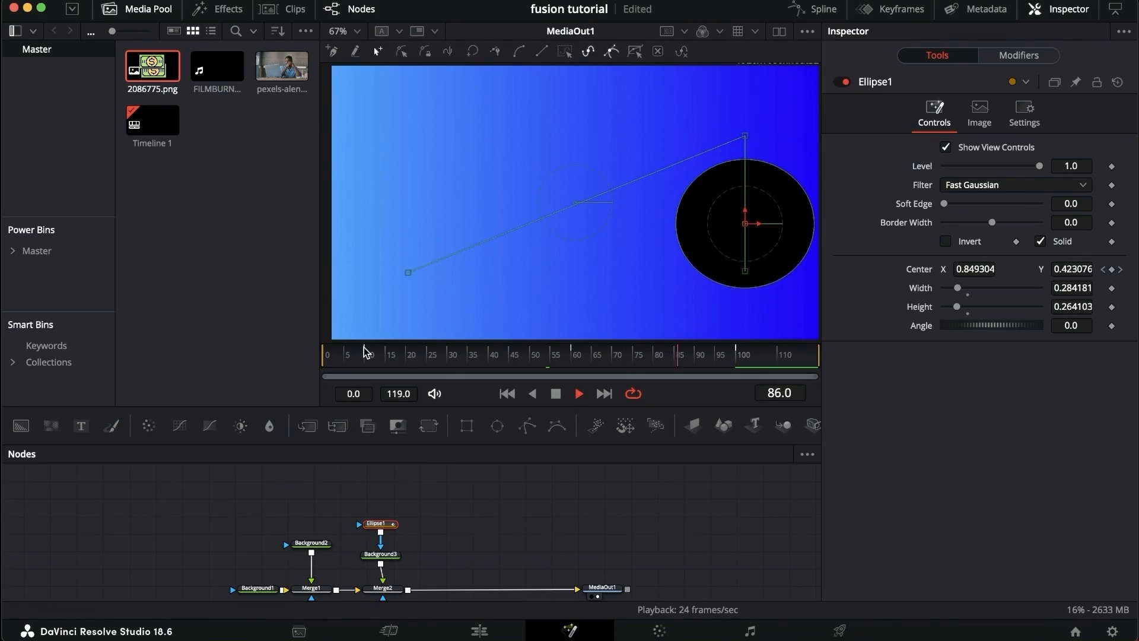
key(space)
drag(379, 314, 568, 256)
drag(578, 361, 664, 366)
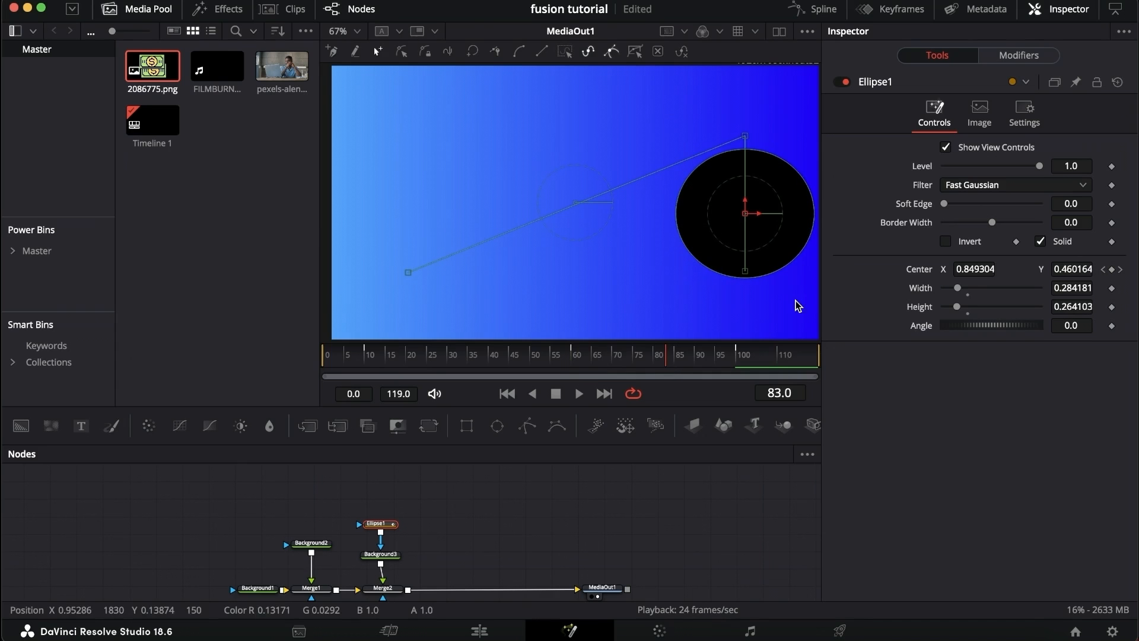
- Select all points of Ellipse1's motion path and bend the segment between frames 10 and 60 upward into an arc
drag(792, 325, 405, 117)
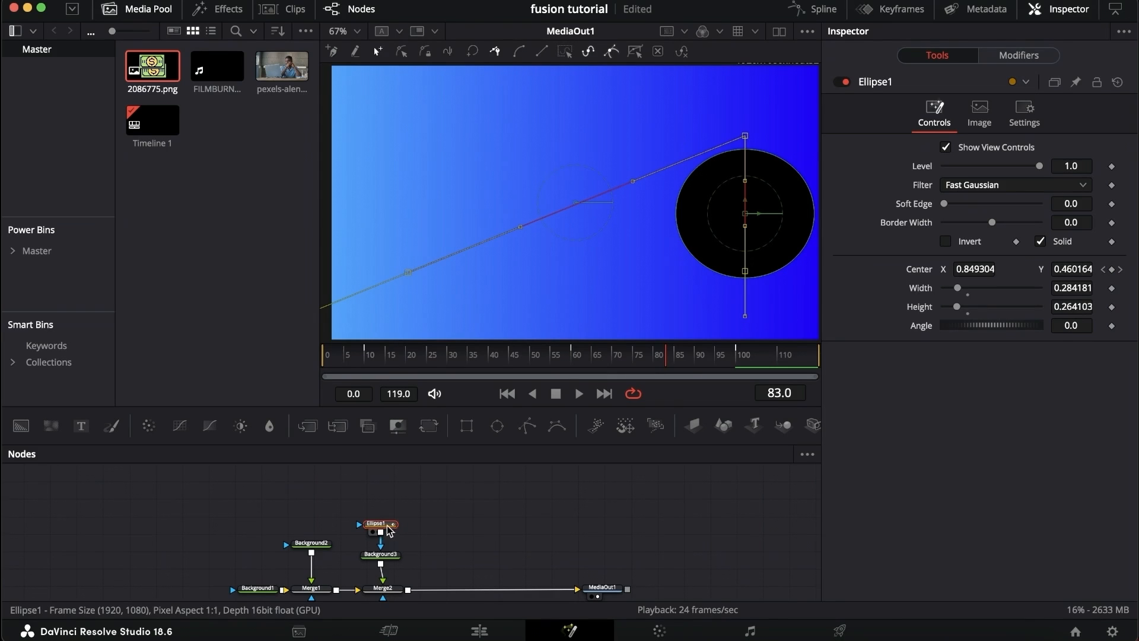
scroll(540, 292, left, 1)
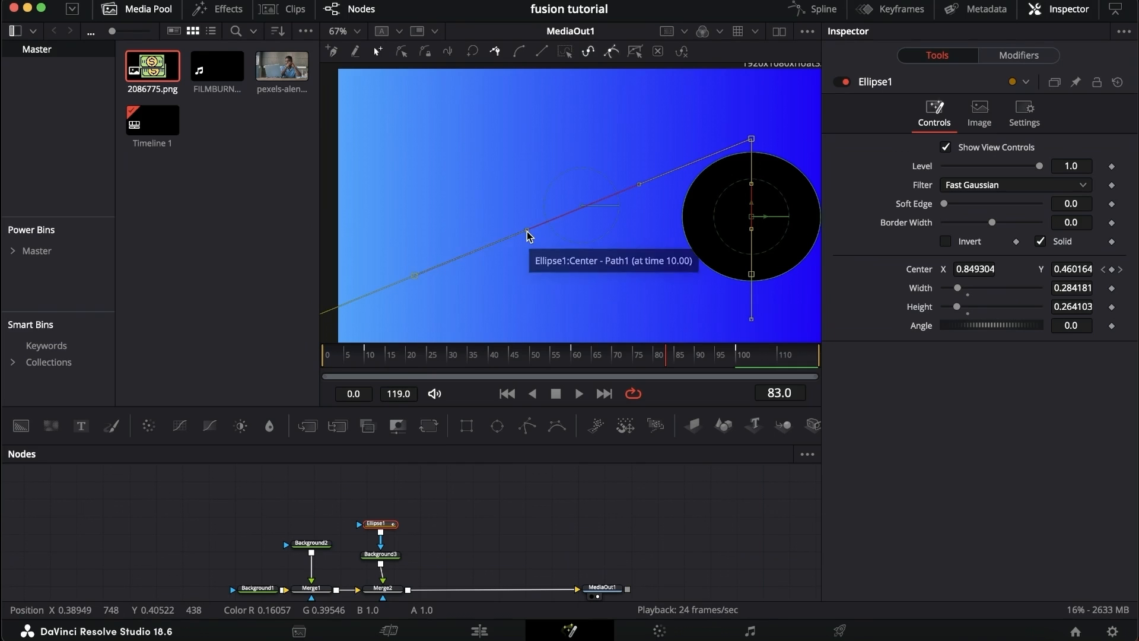
drag(527, 230, 462, 172)
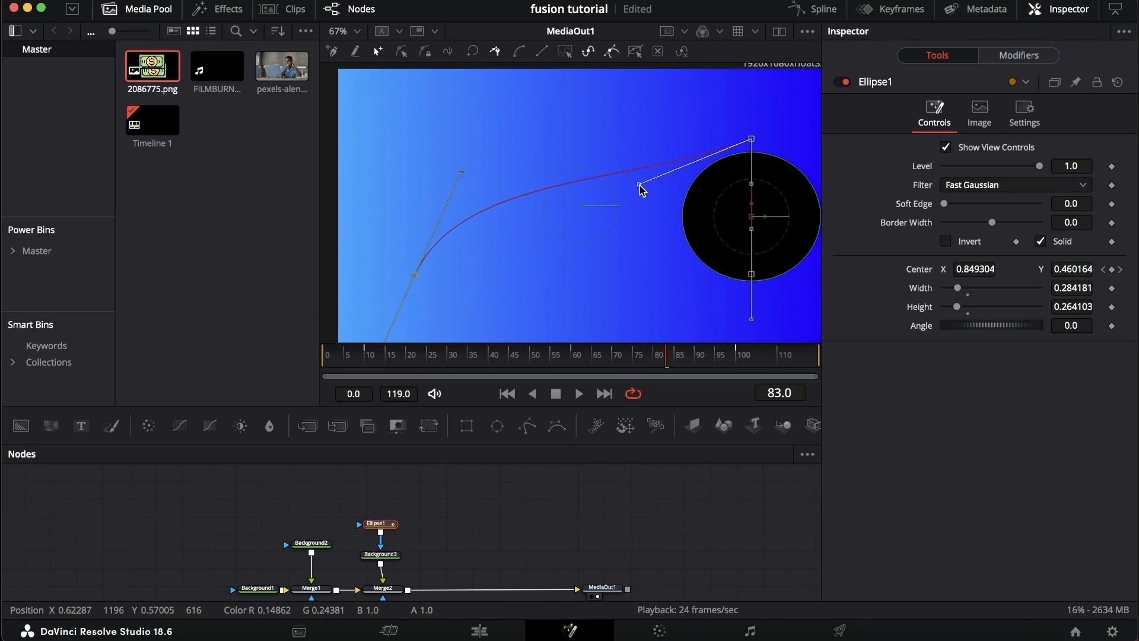
drag(640, 185, 566, 83)
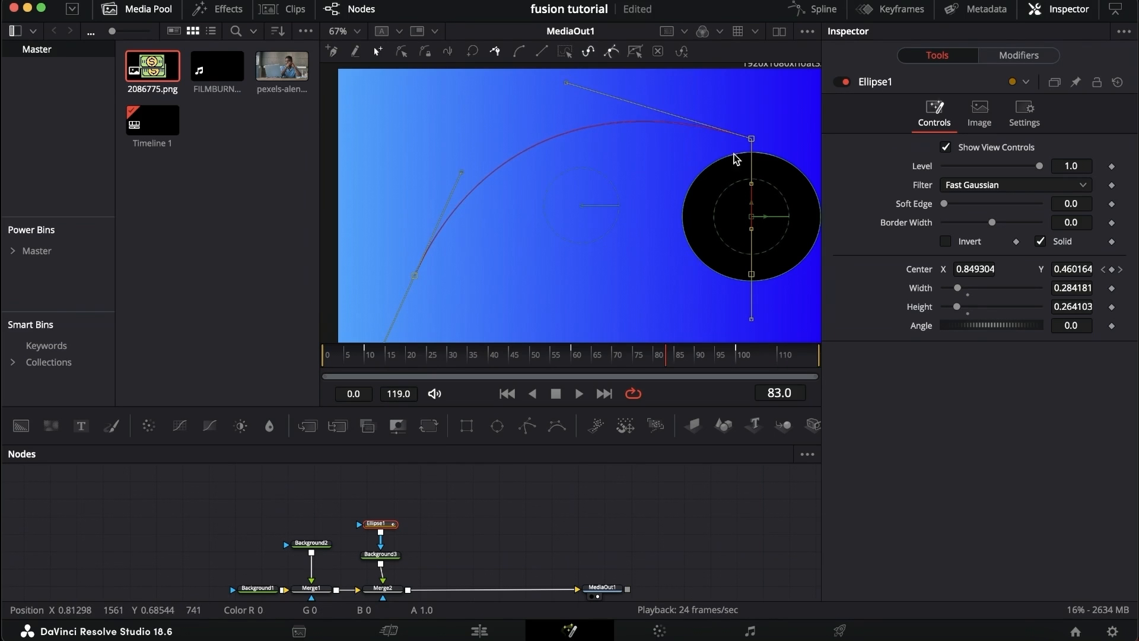
- Bend the motion path segment between frames 60 and 100 outward to the right, and play the animation from about frame 10
drag(754, 186, 803, 169)
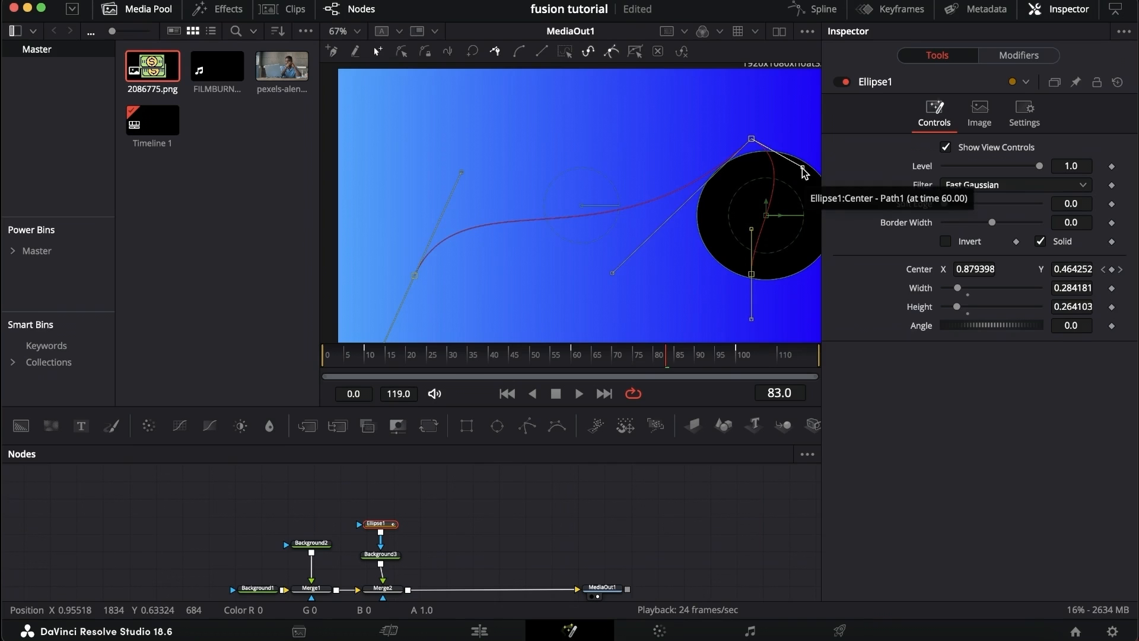
key(super+z)
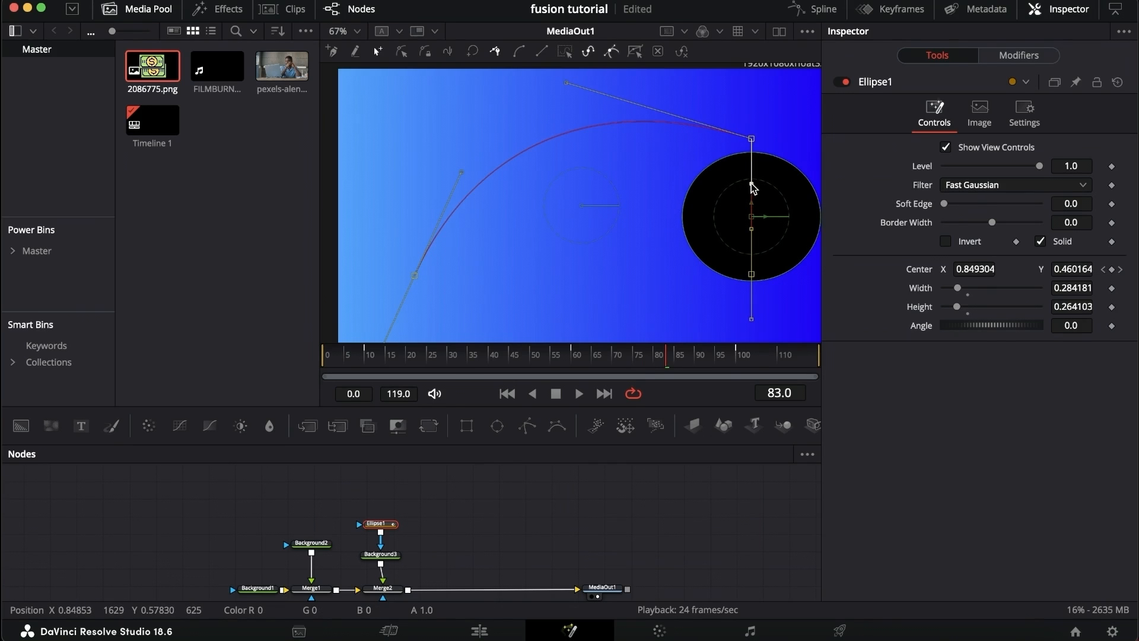
drag(751, 185, 807, 159)
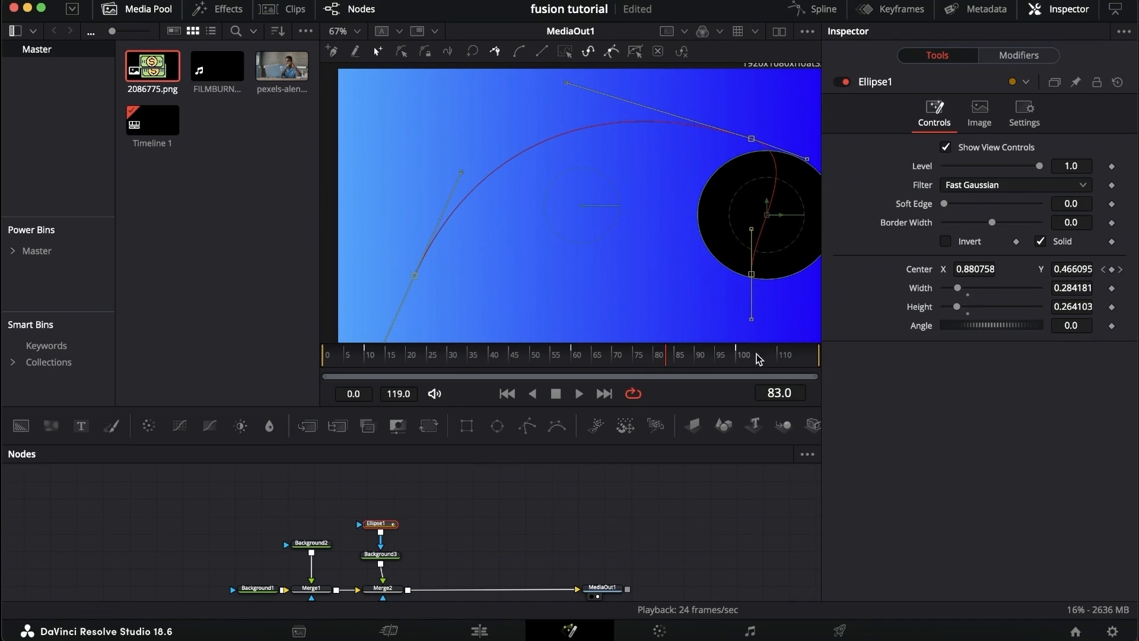
drag(752, 232, 813, 255)
click(369, 356)
key(space)
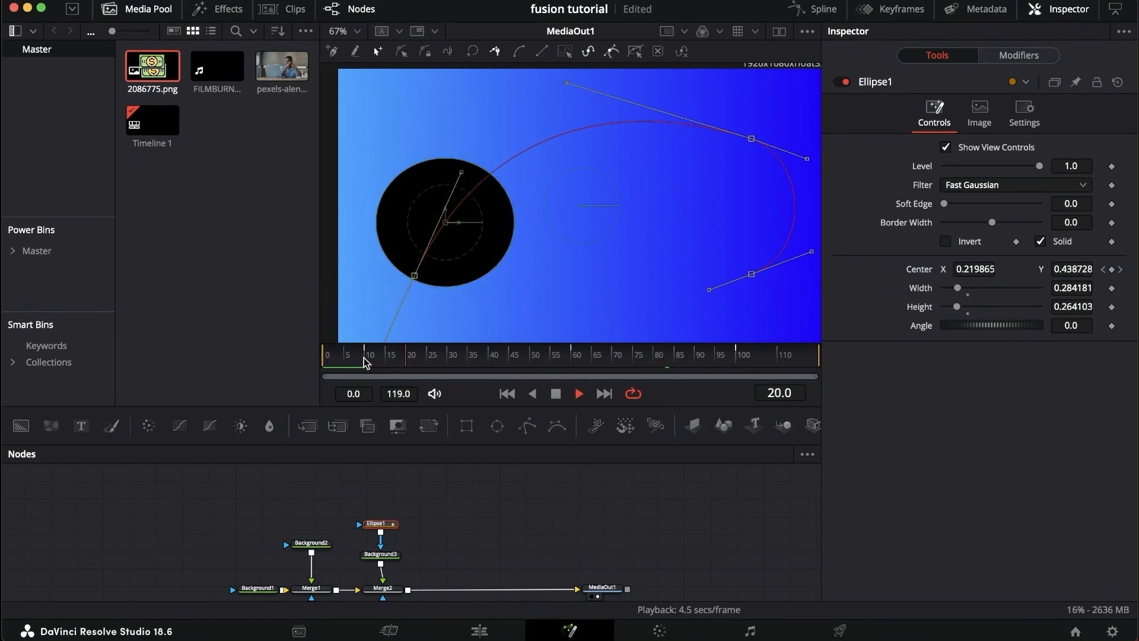
key(space)
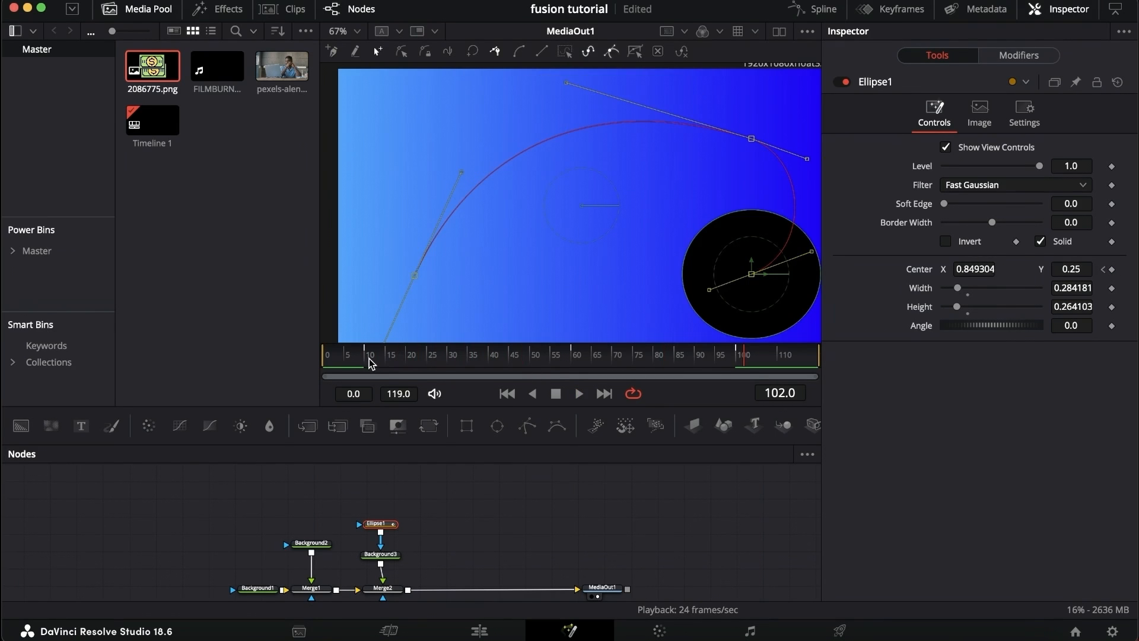
- Shift the whole ellipse motion path up and left so it starts just outside the frame's left edge, and play it back
click(770, 325)
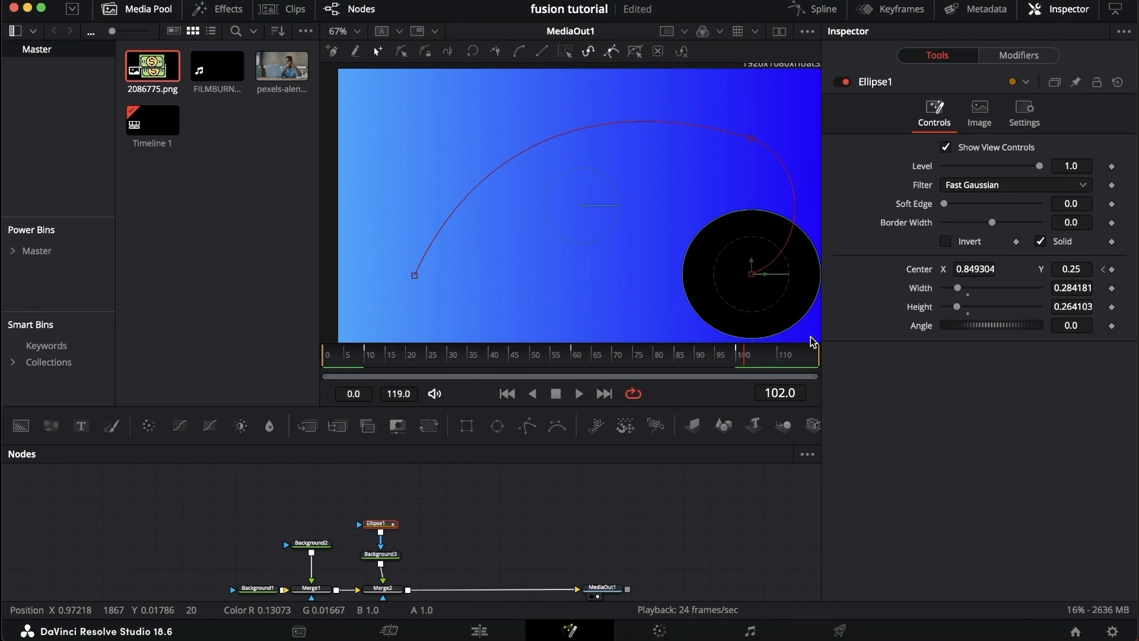
drag(812, 342, 356, 120)
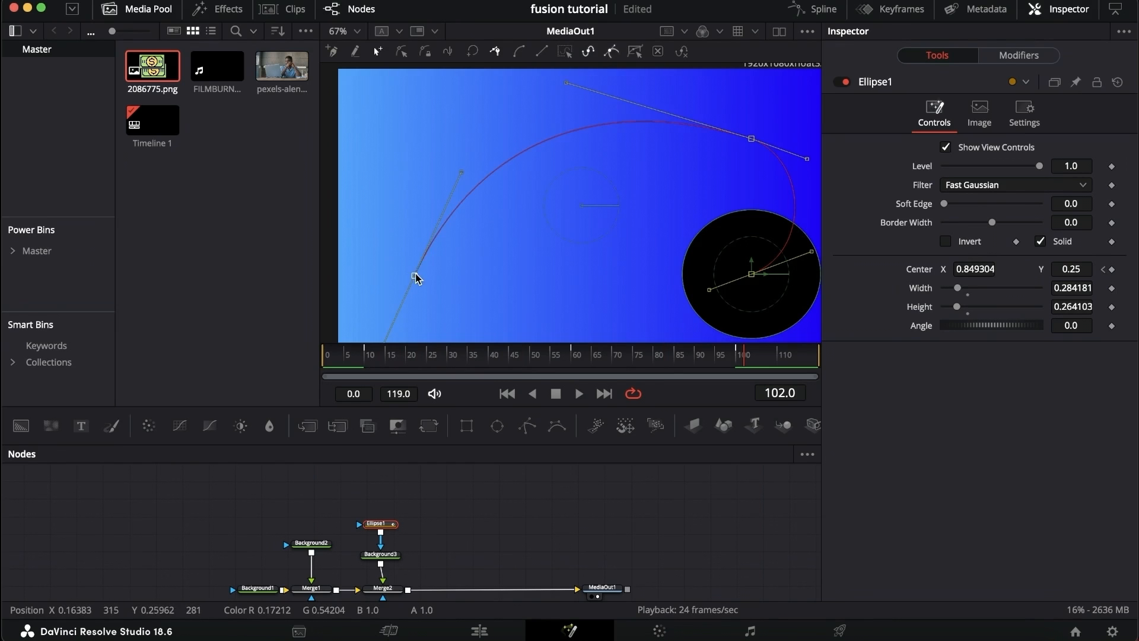
drag(415, 278, 322, 198)
click(359, 359)
key(space)
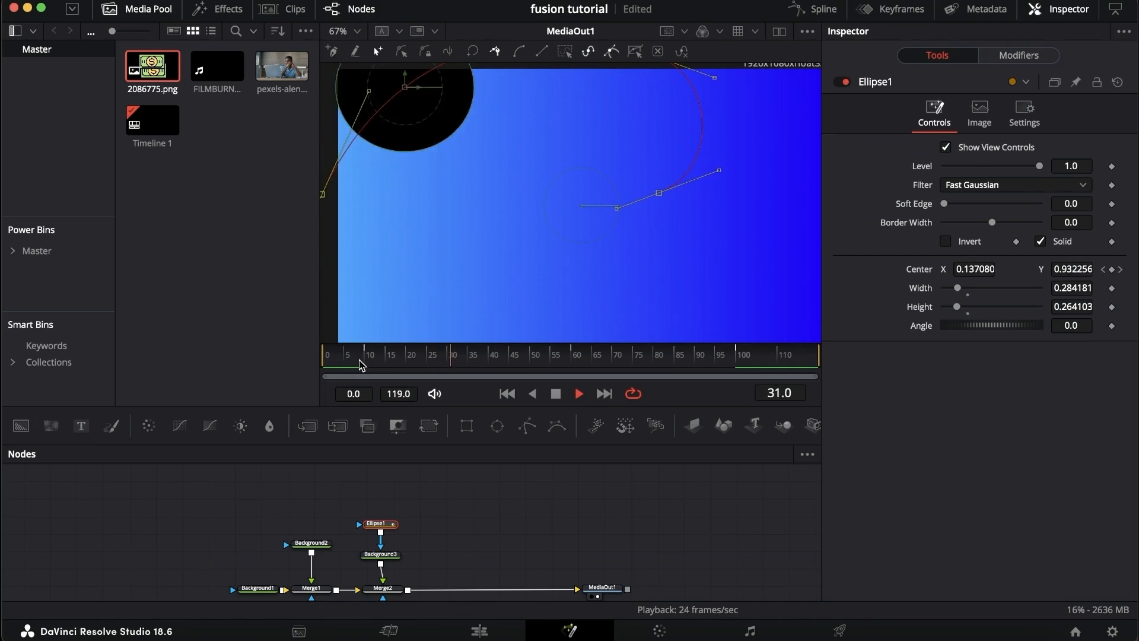
key(space)
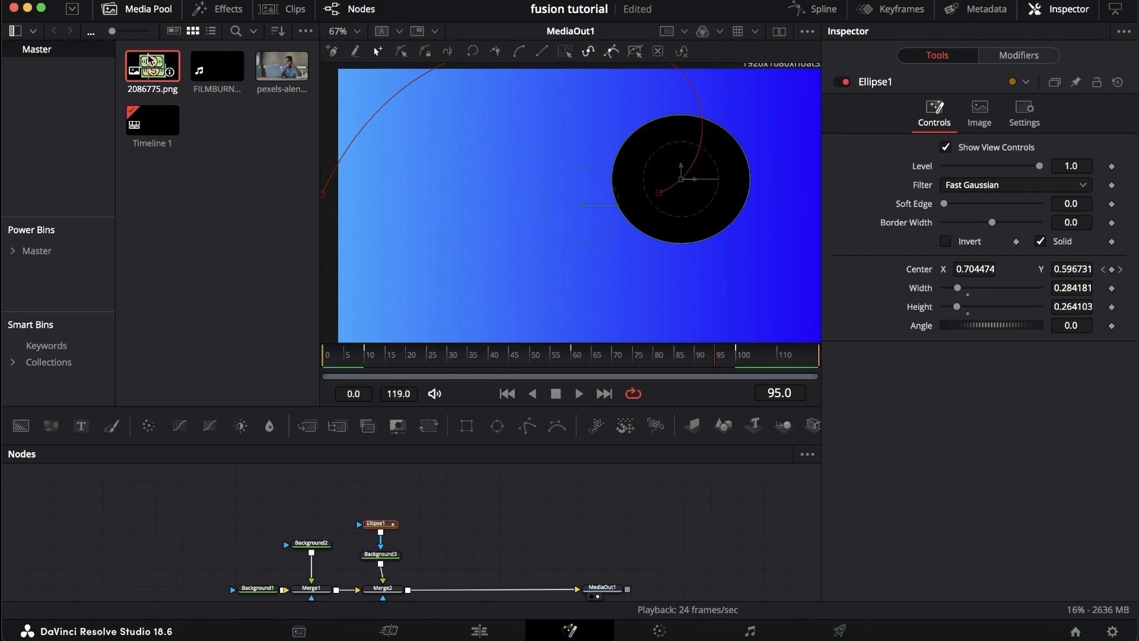
drag(150, 62, 481, 548)
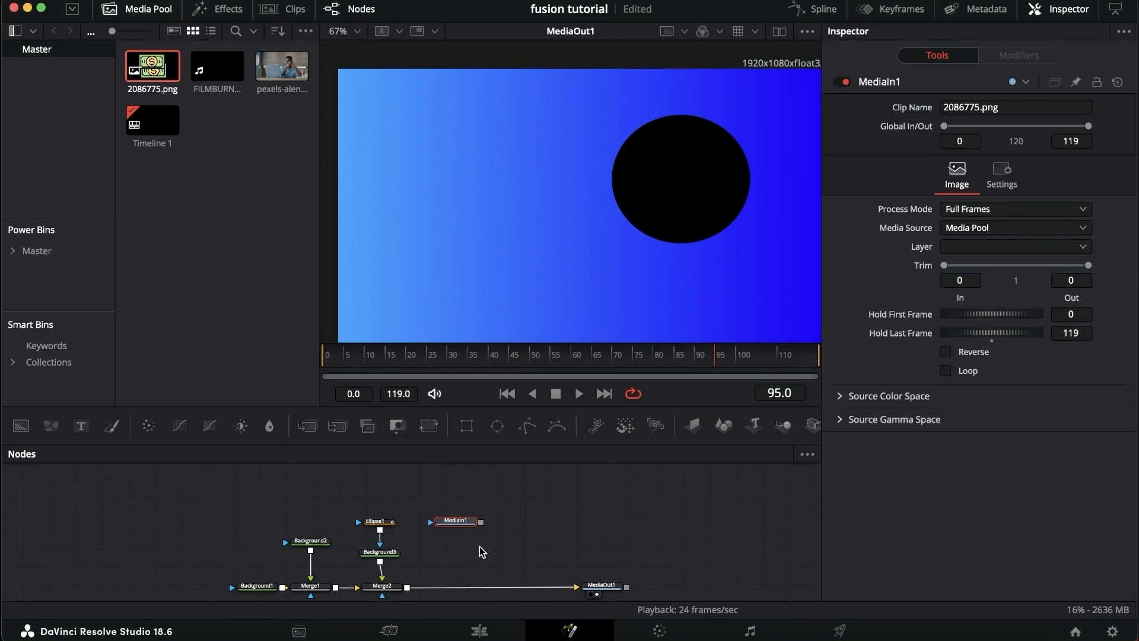
scroll(484, 541, down, 2)
drag(481, 499, 495, 564)
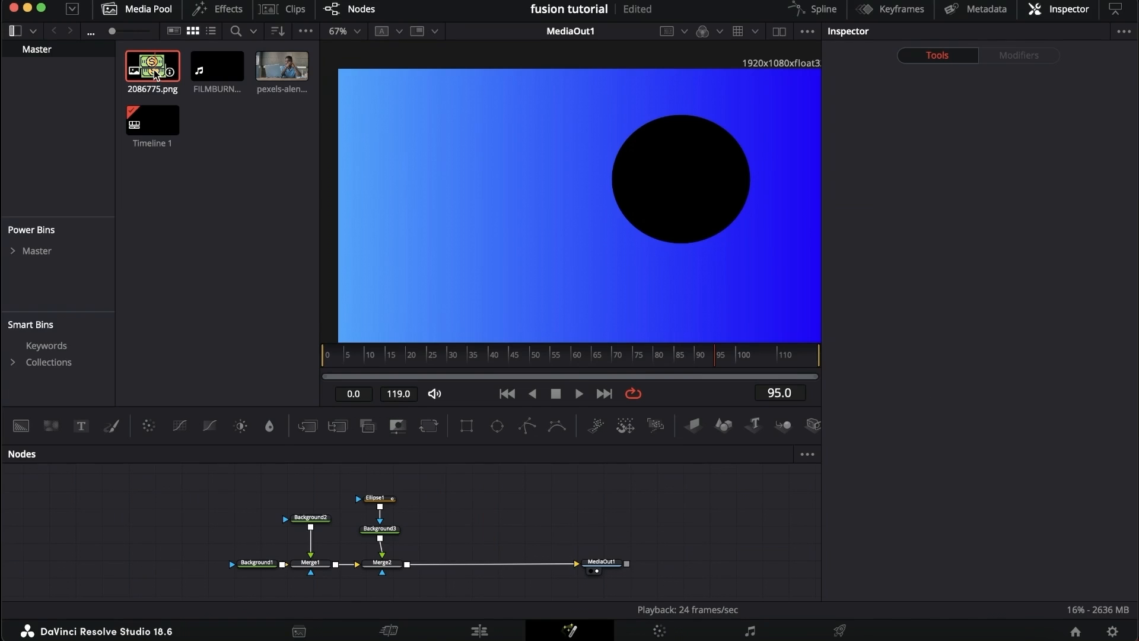
- Merge 2086775.png over the composition after Merge2, and insert a Transform node between the image and its merge
drag(156, 70, 462, 495)
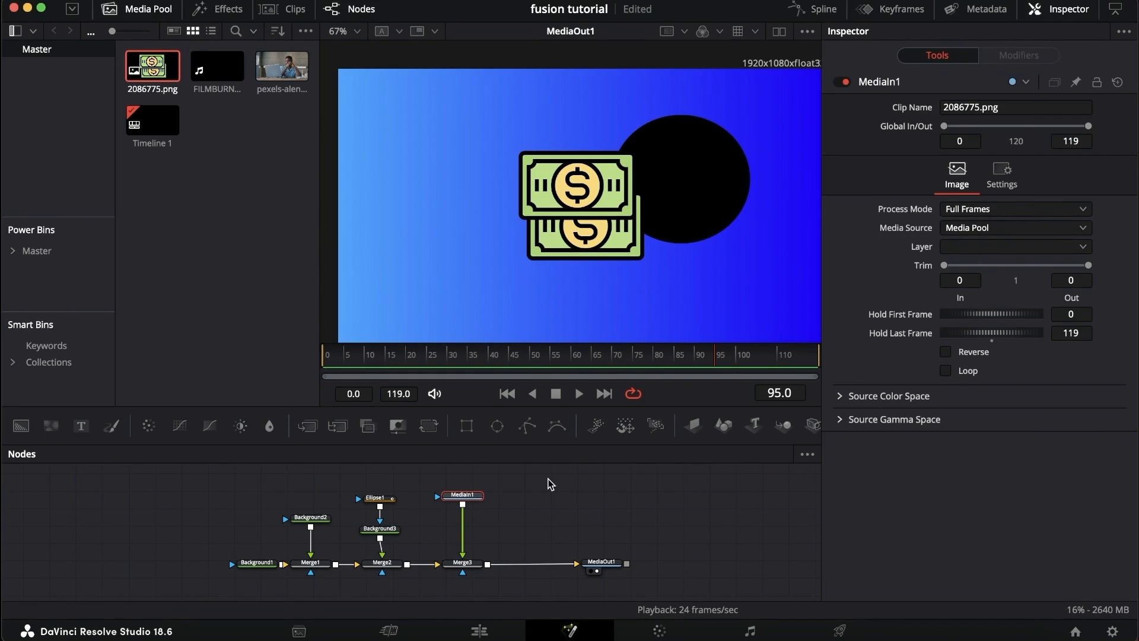
drag(427, 426, 479, 528)
click(476, 565)
click(464, 528)
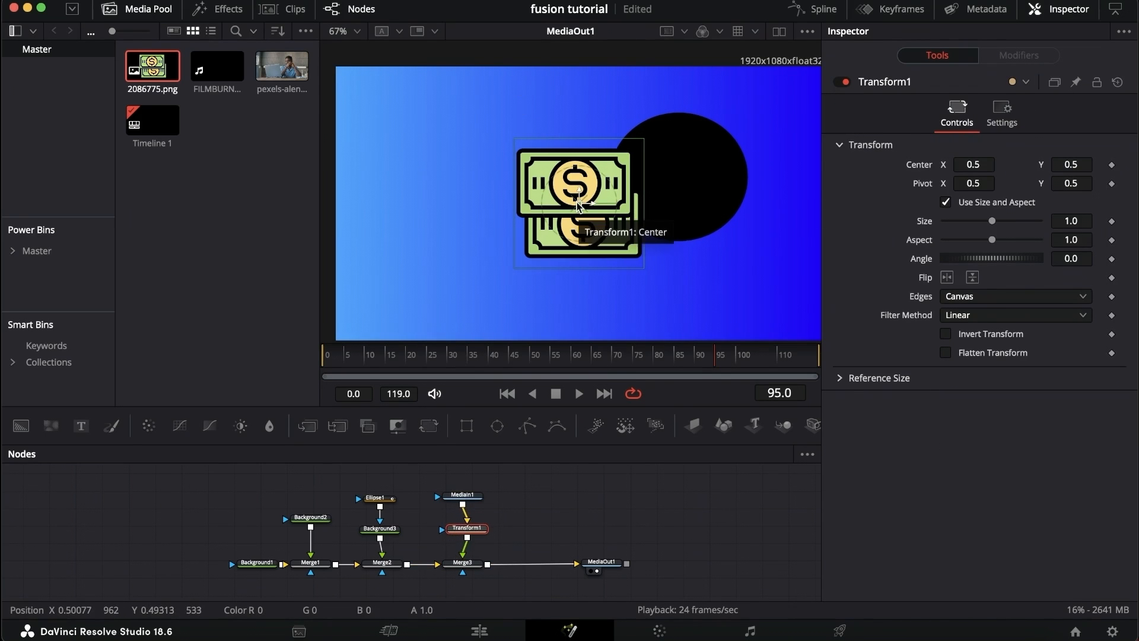
- Animate Transform1's Center from about X -0.787, Y -0.004 at frame 95 to about X -0.369, Y 1.01 at frame 111, and play it
drag(579, 203, 375, 287)
click(1111, 165)
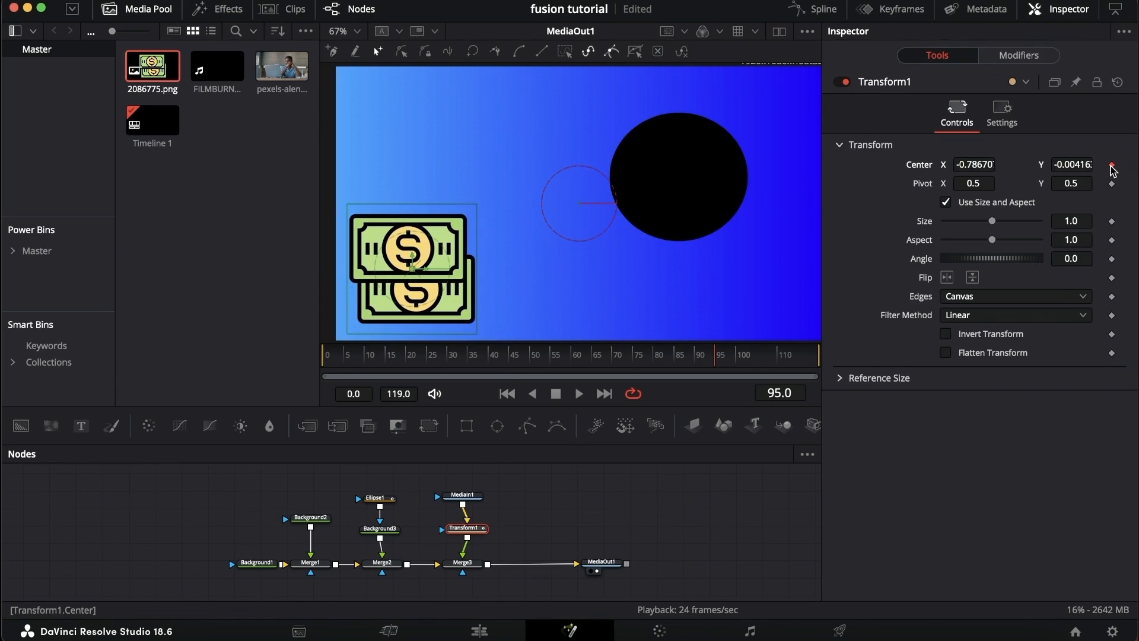
click(783, 361)
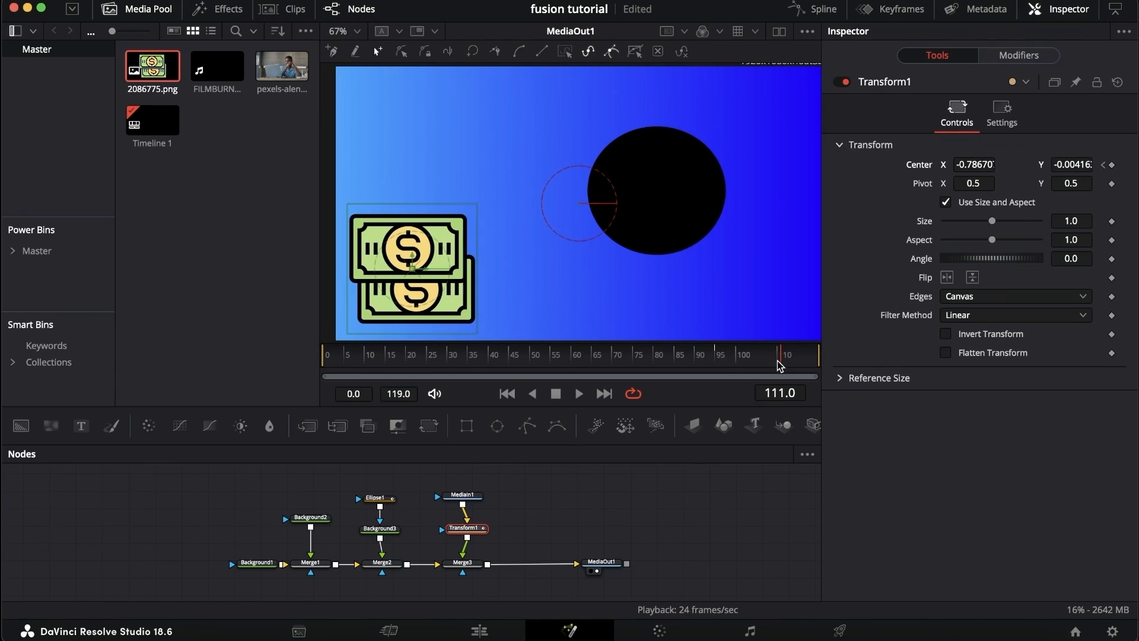
drag(412, 268, 468, 122)
click(717, 354)
key(space)
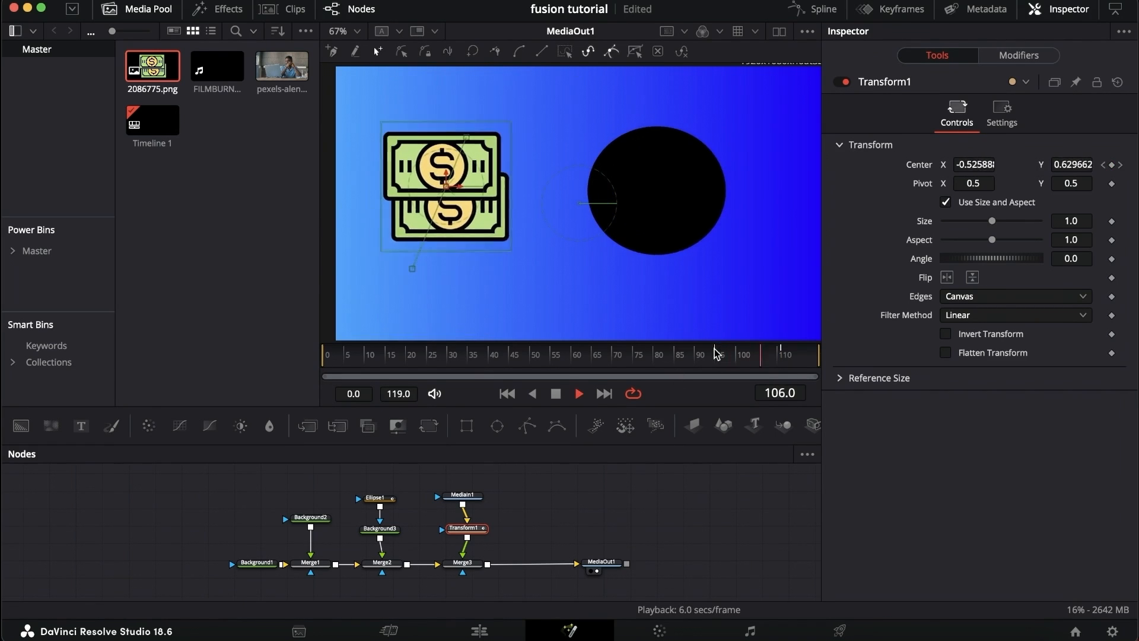
key(space)
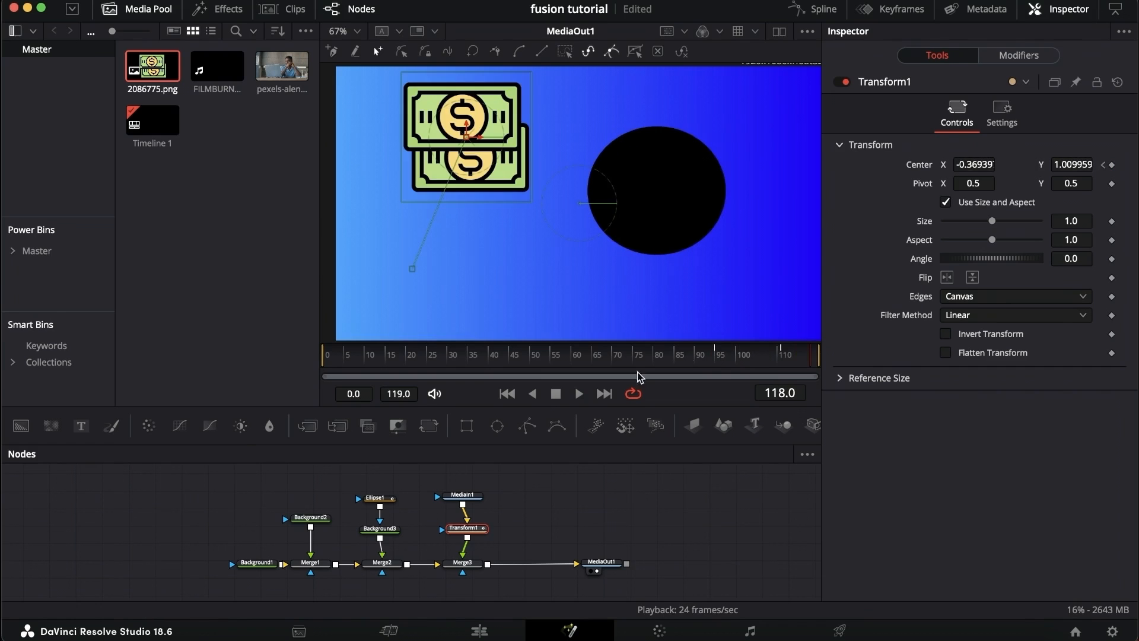